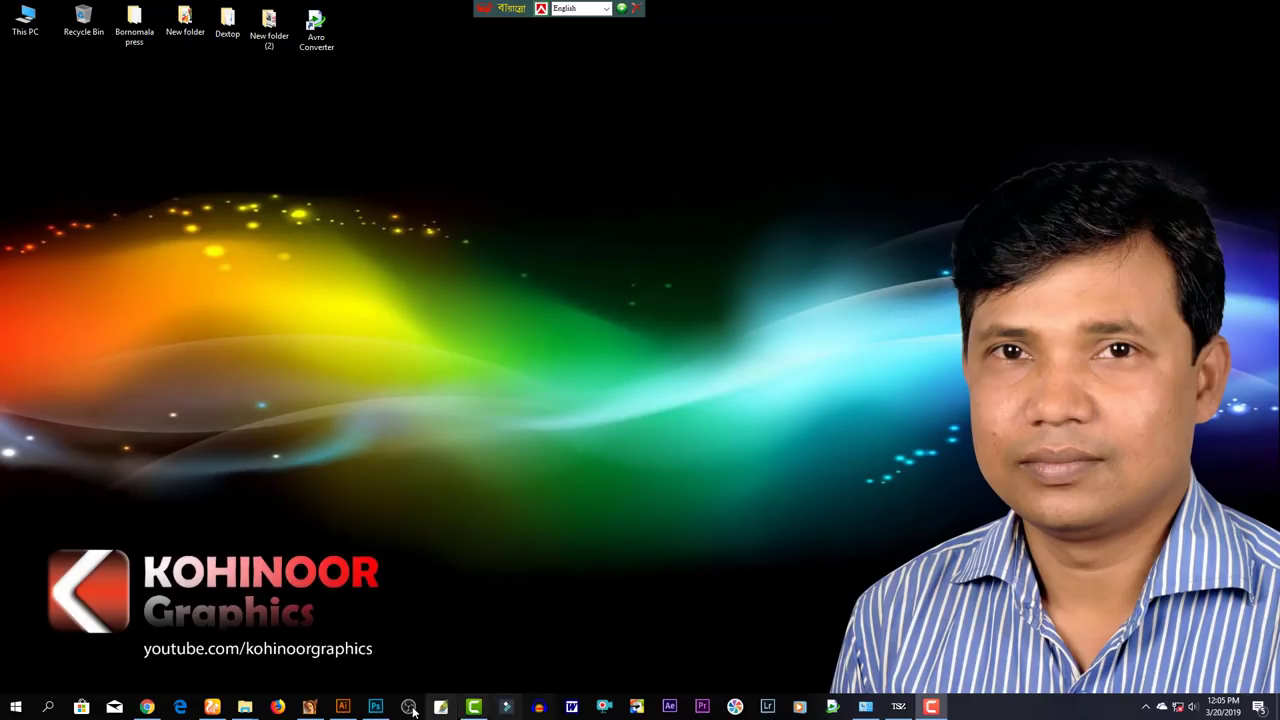
# In Mosin.psd, test-move the portrait layers, undo, select both layers and start a new document
pyautogui.click(375, 707)
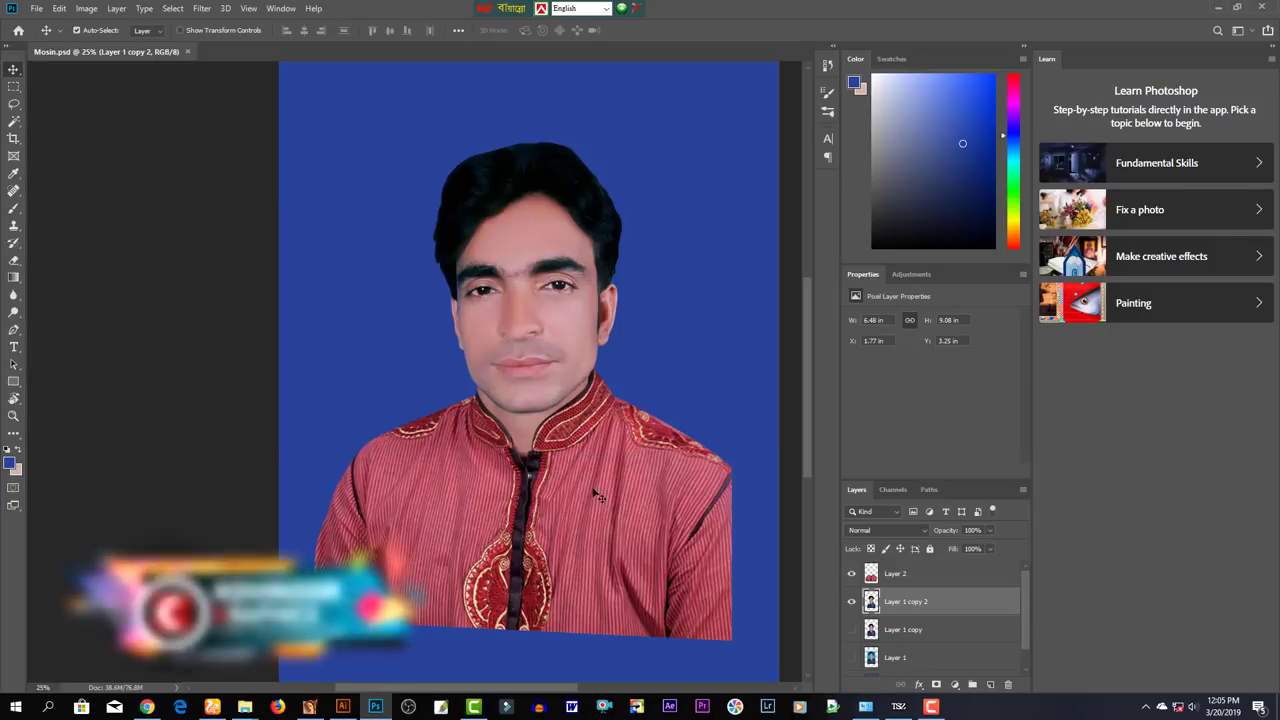
pyautogui.moveTo(592, 479); pyautogui.dragTo(562, 529)
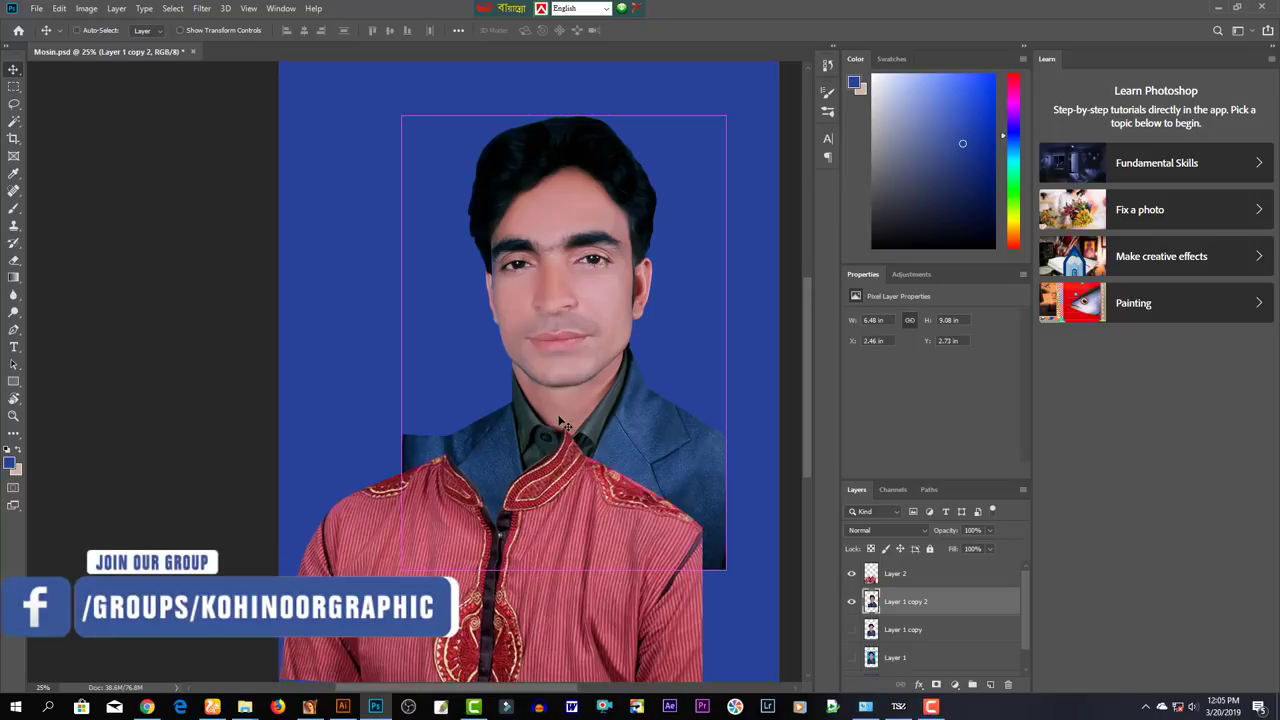
pyautogui.moveTo(572, 333); pyautogui.dragTo(578, 328)
pyautogui.hotkey('ctrl', 'z')
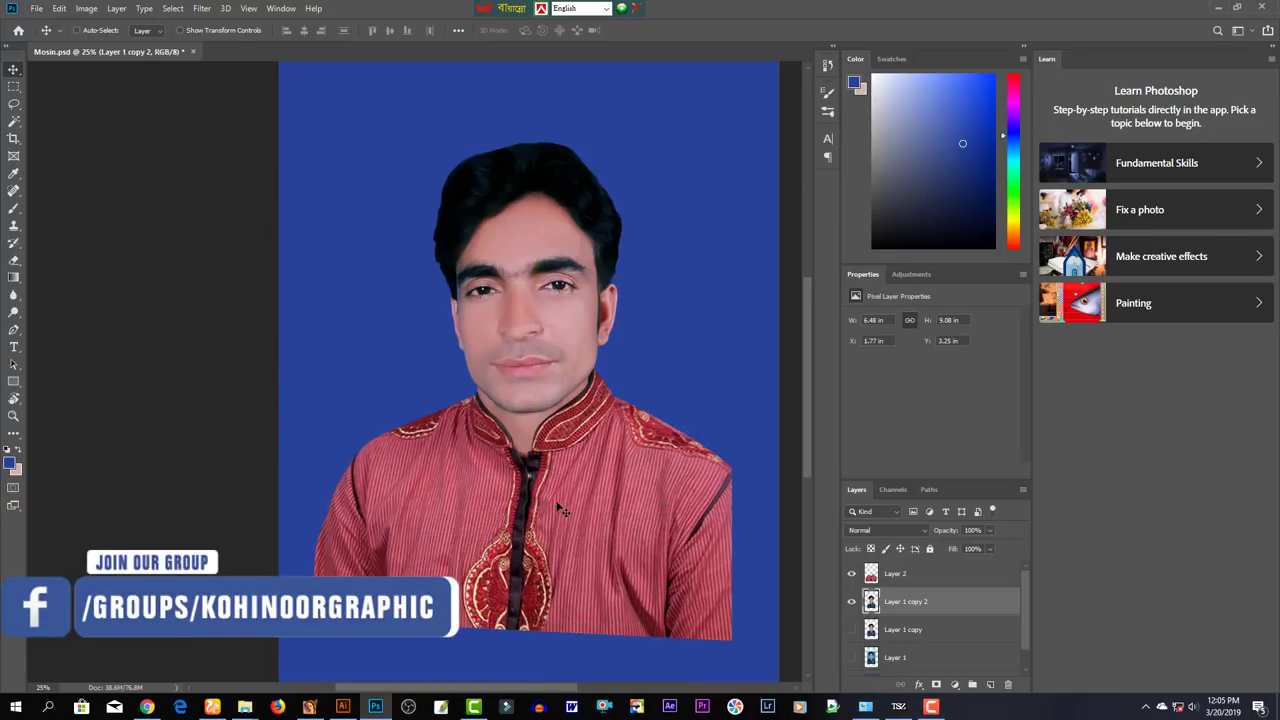
pyautogui.keyDown('ctrl'); pyautogui.click(894, 573); pyautogui.keyUp('ctrl')
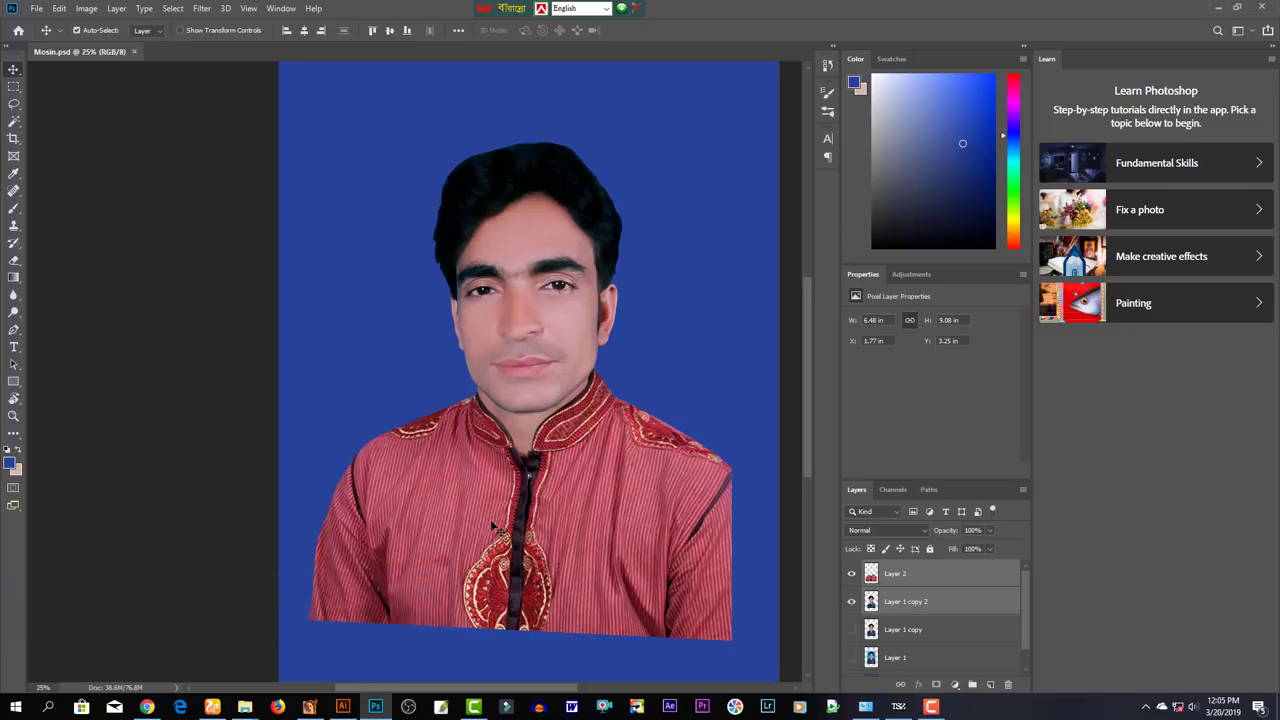
pyautogui.hotkey('ctrl', 'n')
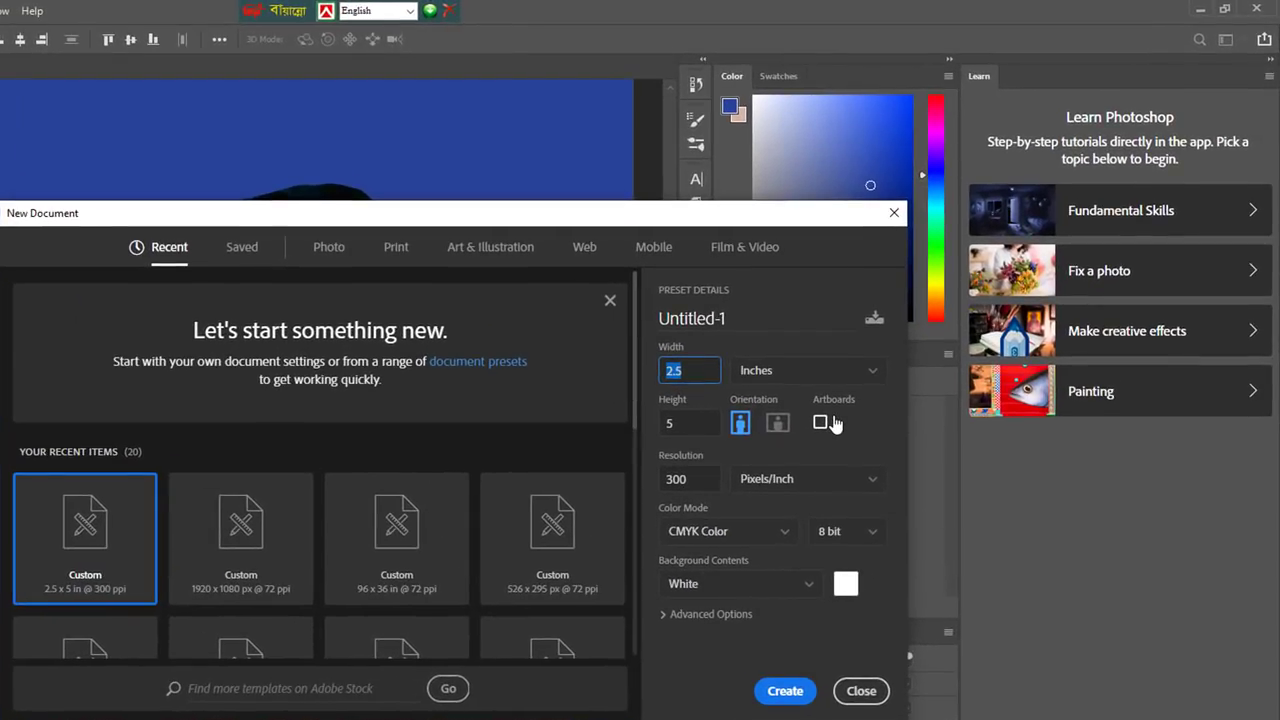
# Create a blank 17 × 22 inch, 300 pixels/inch CMYK document, Untitled-1
pyautogui.write('14')
pyautogui.press('Tab')
pyautogui.write('2')
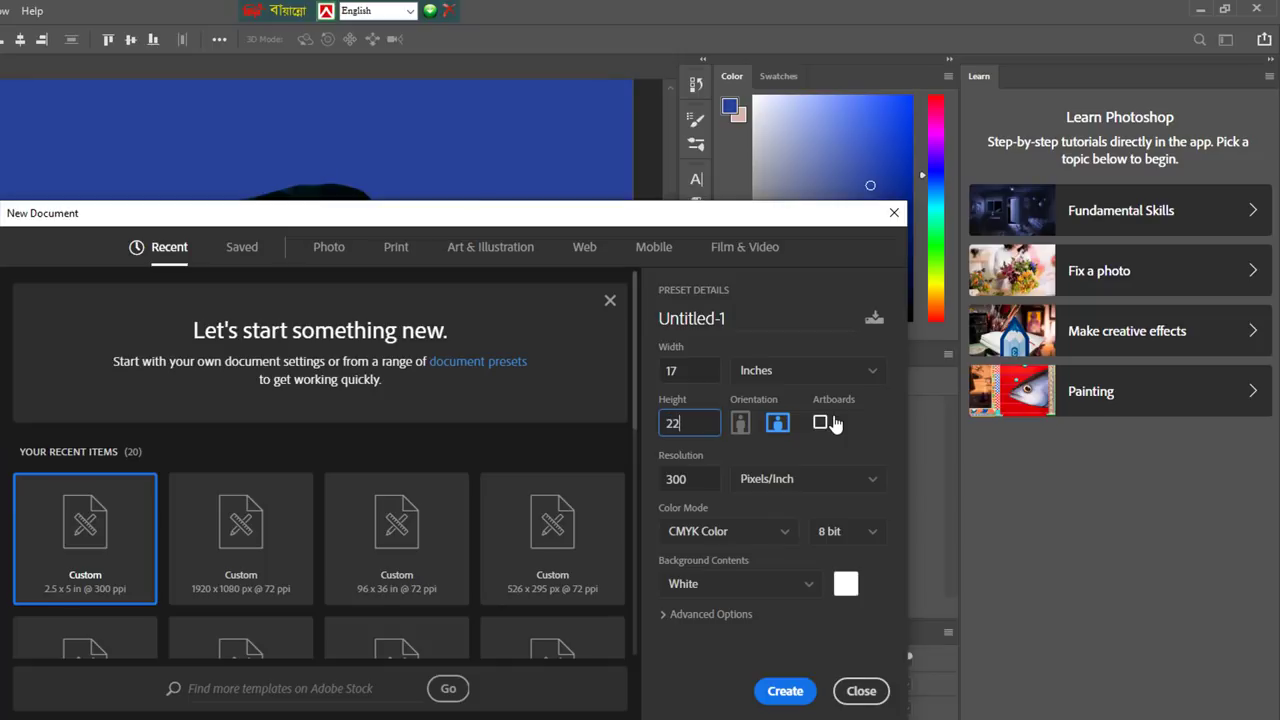
pyautogui.hotkey('shift', 'Tab')
pyautogui.moveTo(688, 480); pyautogui.dragTo(660, 487)
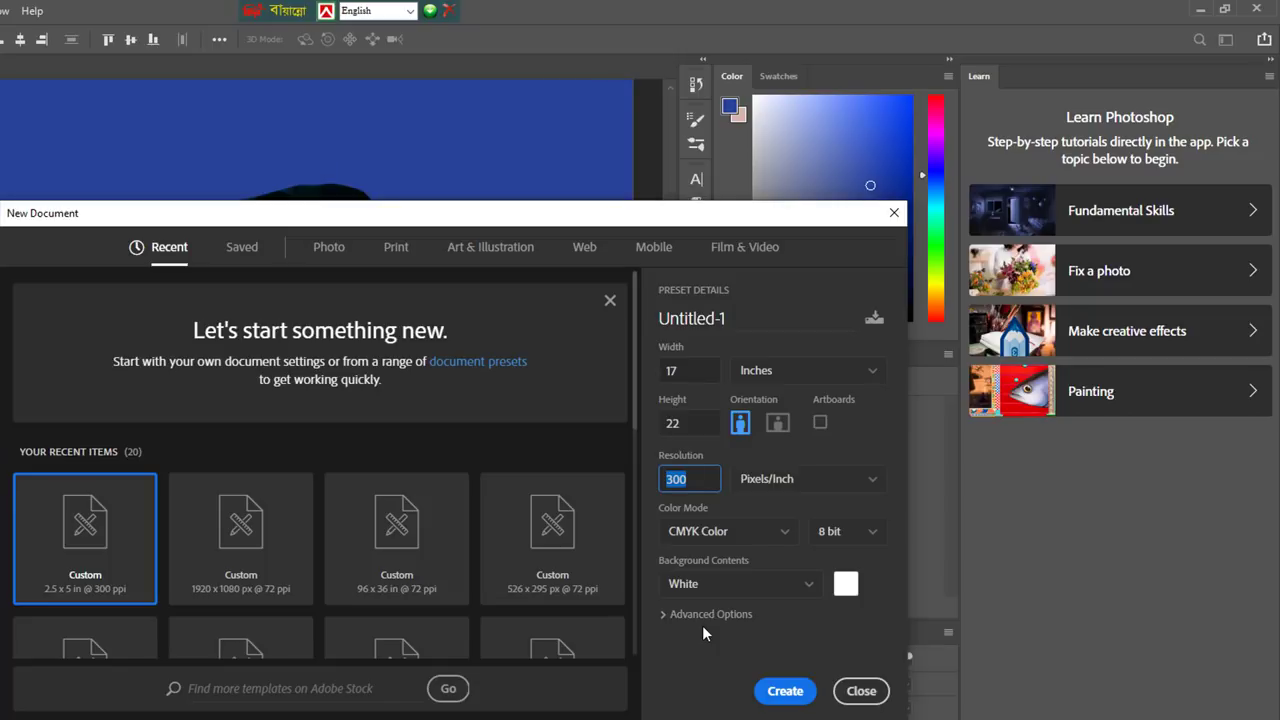
pyautogui.press('Return')
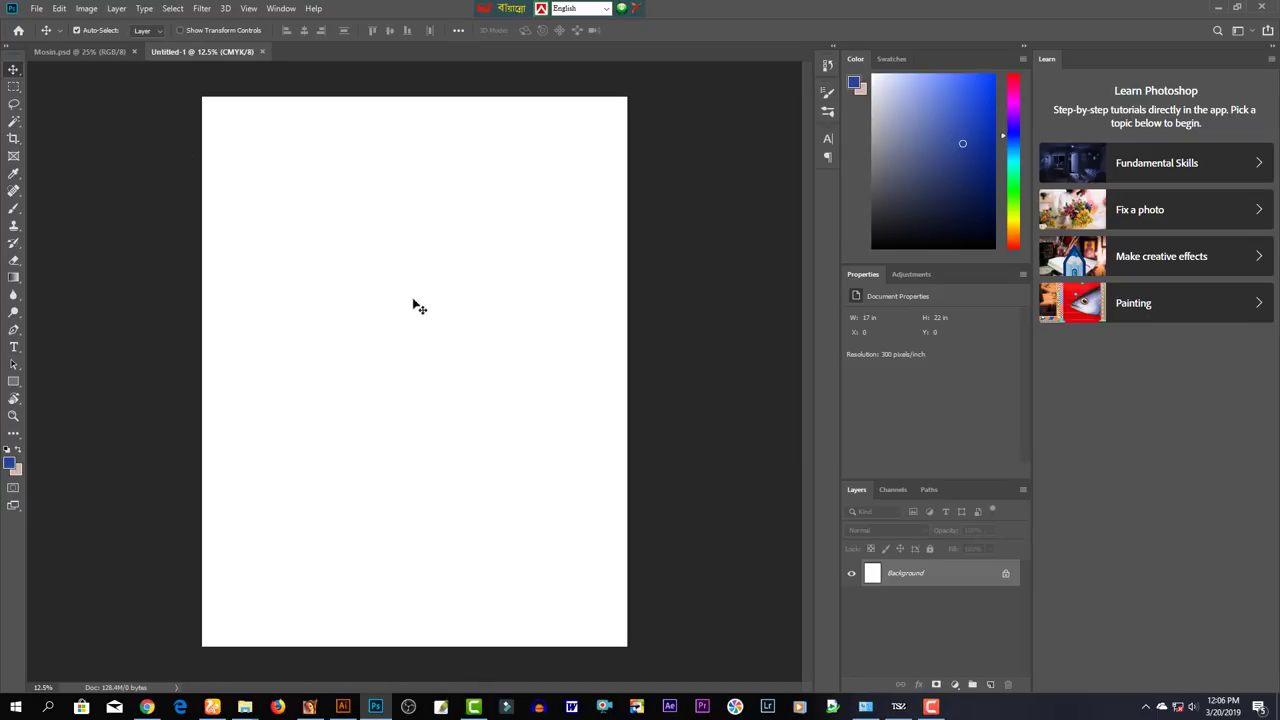
# Drag the Mosin.psd portrait into Untitled-1 and scale it to about 11.9 × 16.67 inches
pyautogui.click(75, 52)
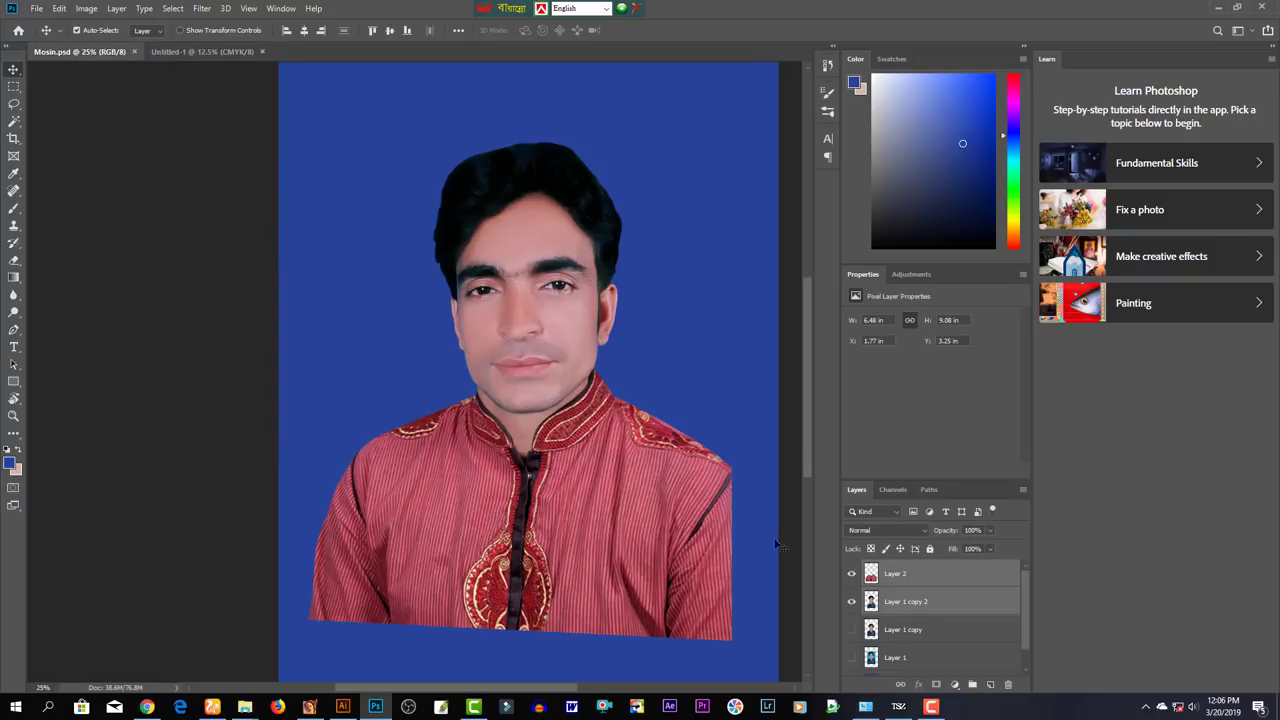
pyautogui.moveTo(523, 281); pyautogui.dragTo(243, 60)
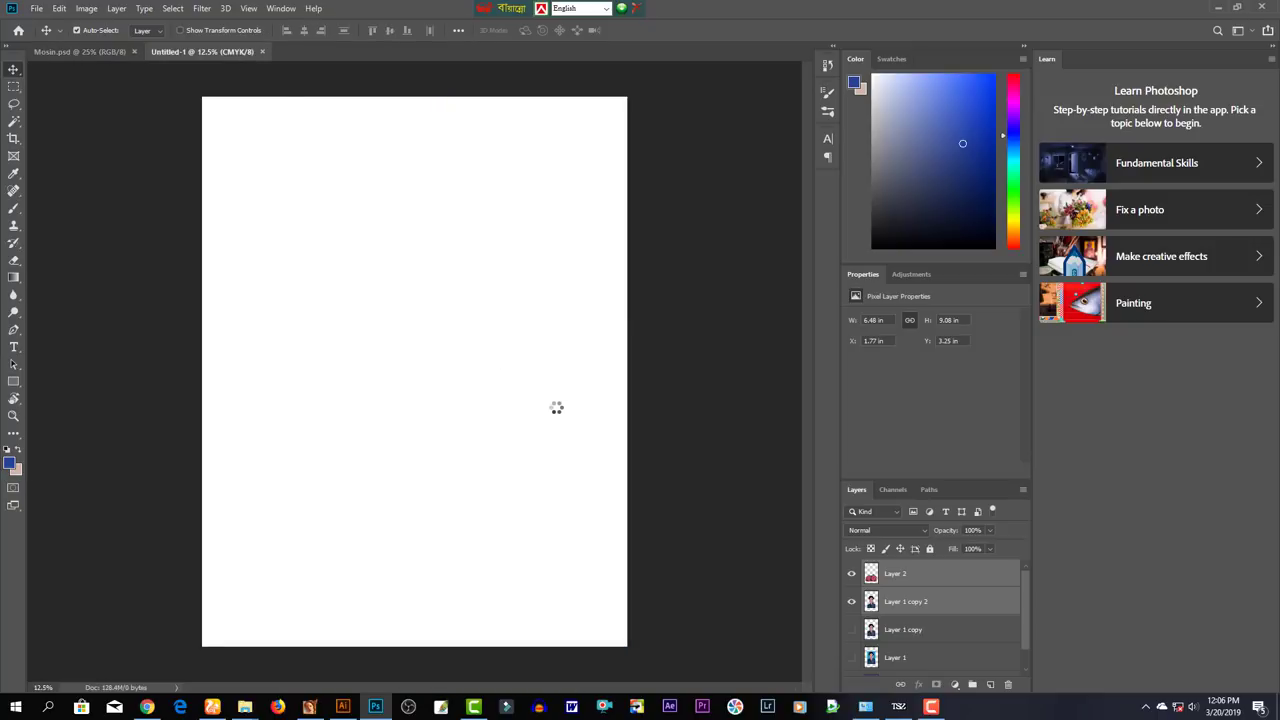
pyautogui.moveTo(243, 60)
pyautogui.mouseDown()
pyautogui.moveTo(537, 425)
pyautogui.moveTo(541, 485)
pyautogui.mouseUp()
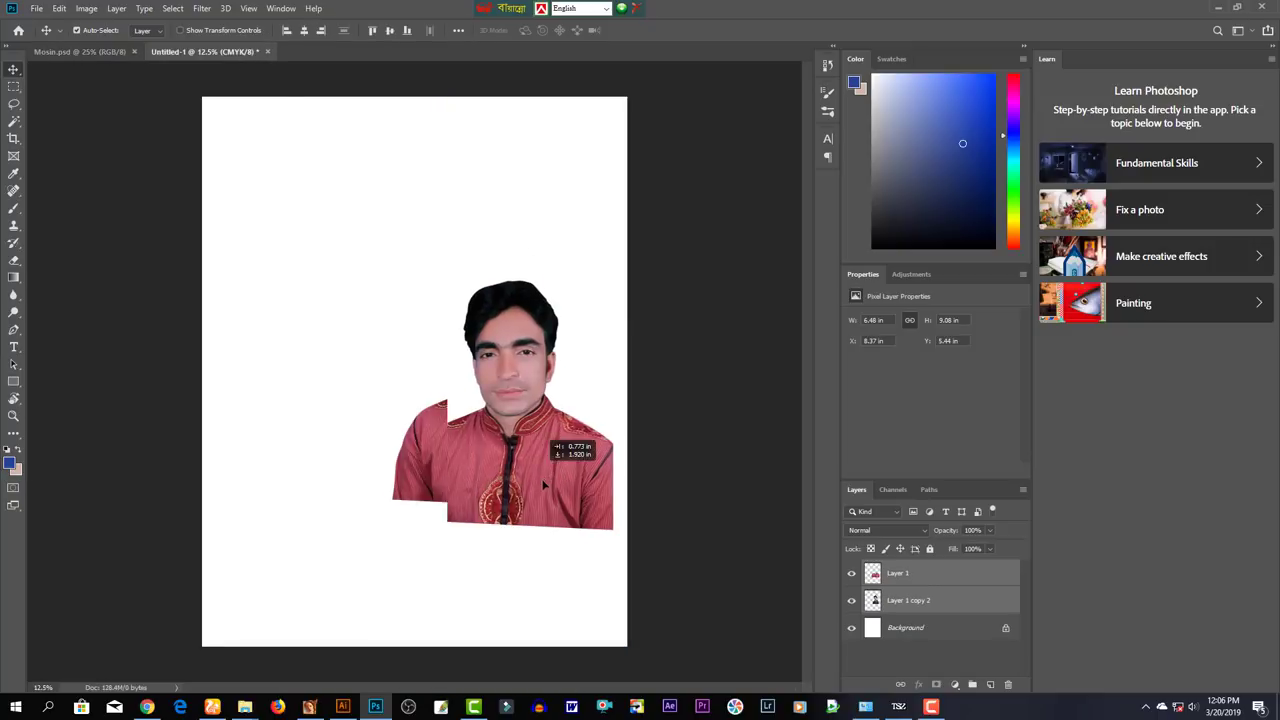
pyautogui.hotkey('ctrl', 't')
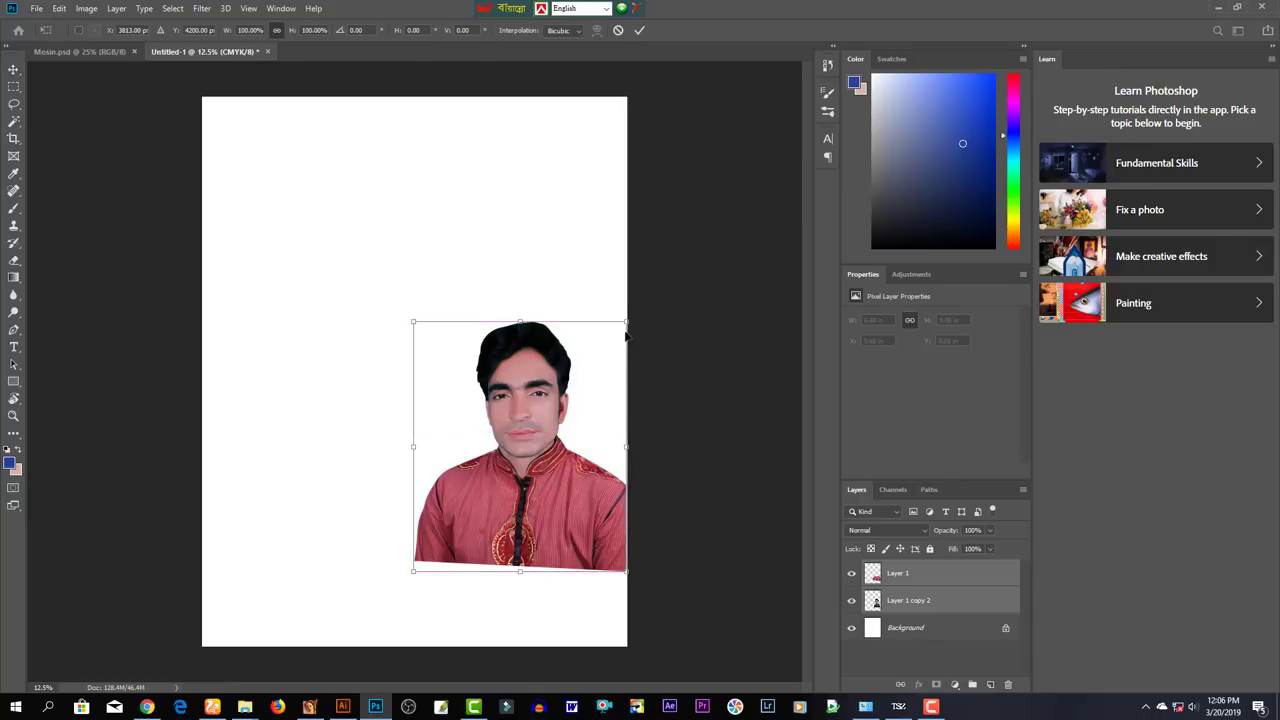
pyautogui.moveTo(627, 322); pyautogui.dragTo(710, 202)
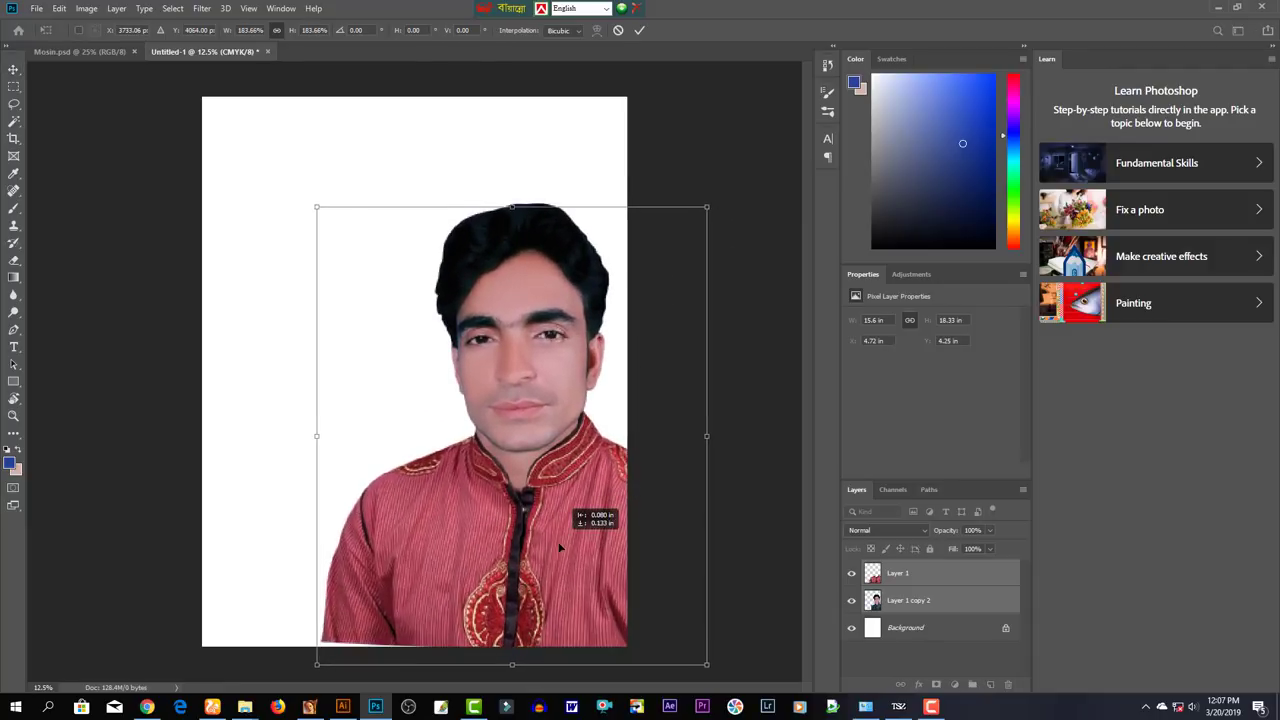
pyautogui.moveTo(575, 508); pyautogui.dragTo(557, 528)
pyautogui.press('Return')
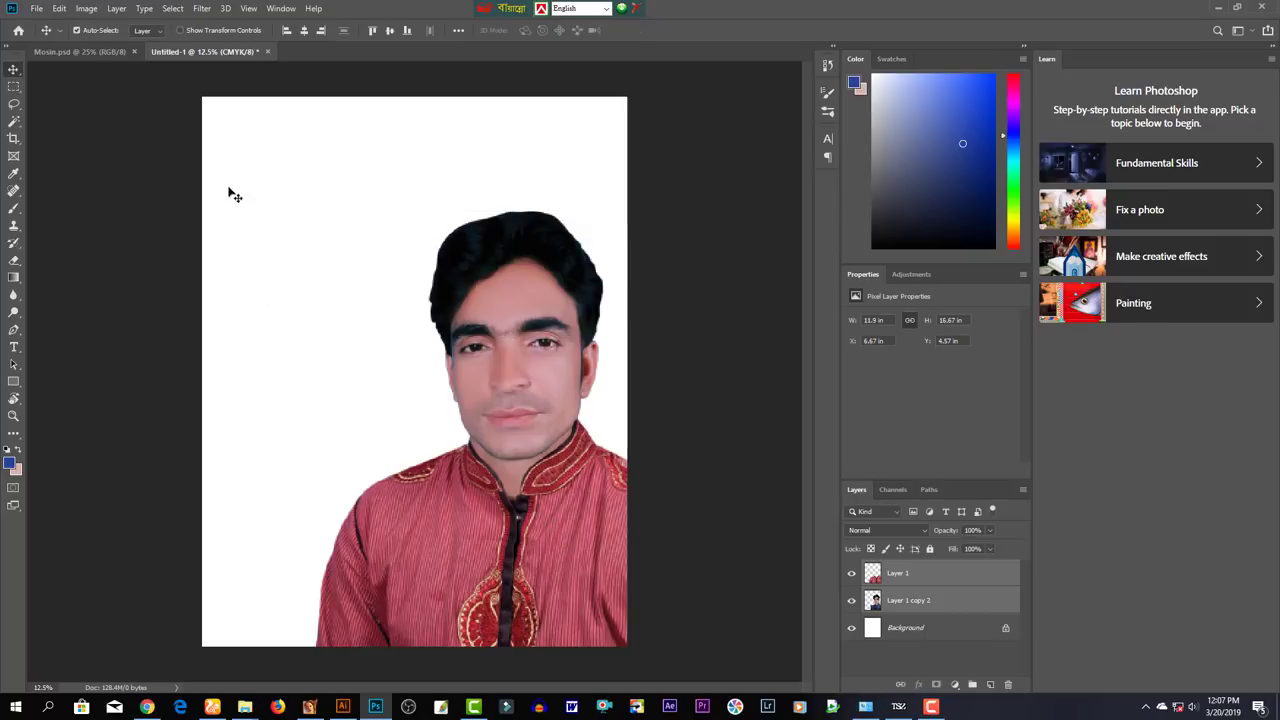
# Preview the BCN designs in the 26 march folder, then open 1_26 BCN.psd in Photoshop
pyautogui.click(244, 706)
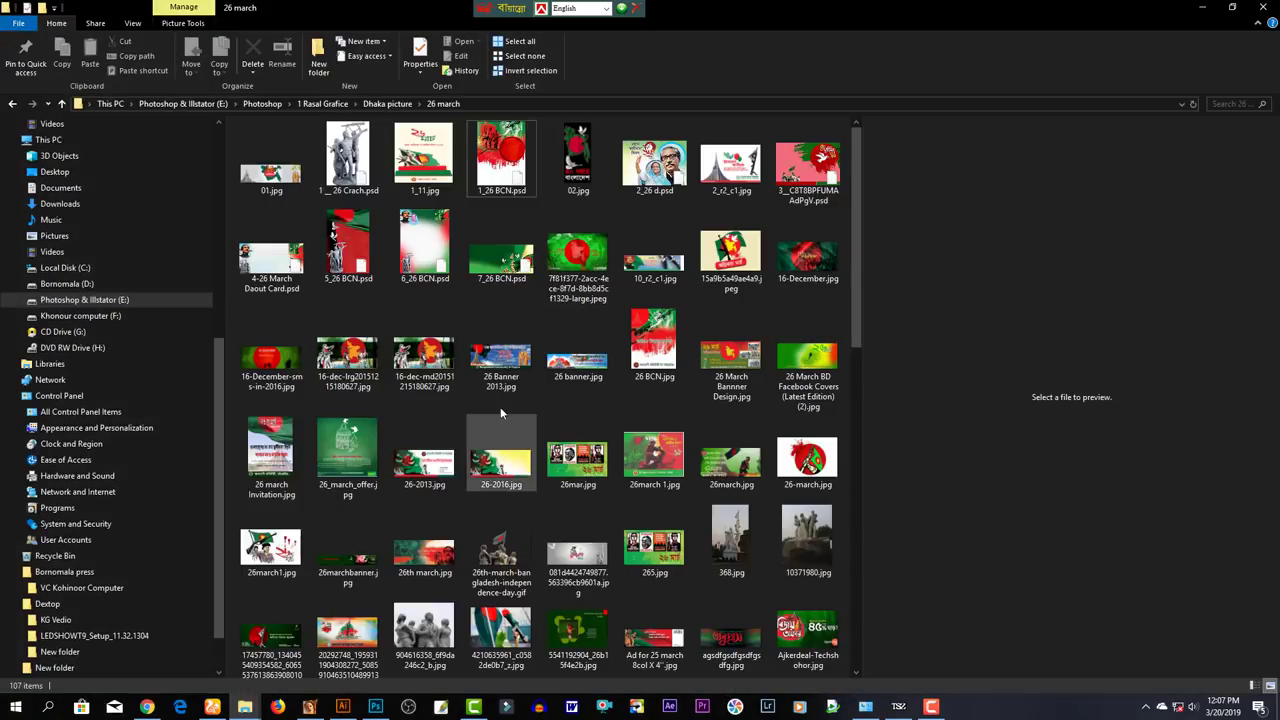
pyautogui.click(510, 155)
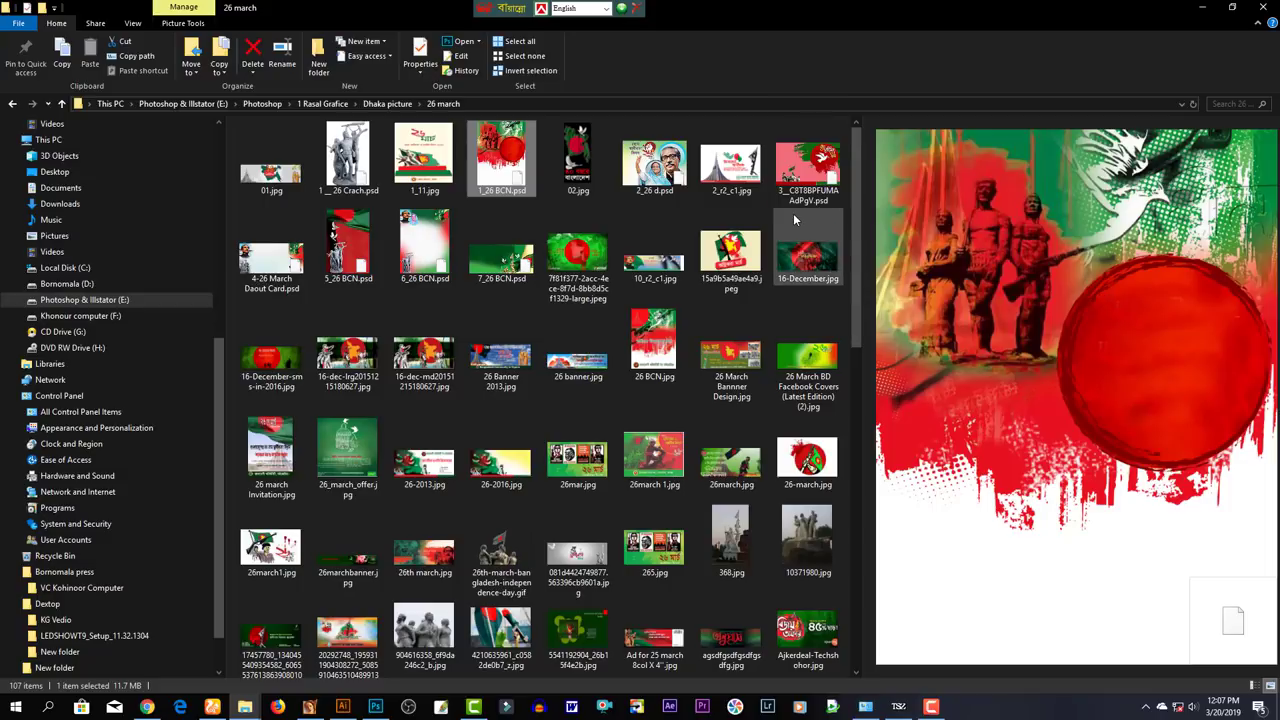
pyautogui.click(337, 235)
pyautogui.click(436, 237)
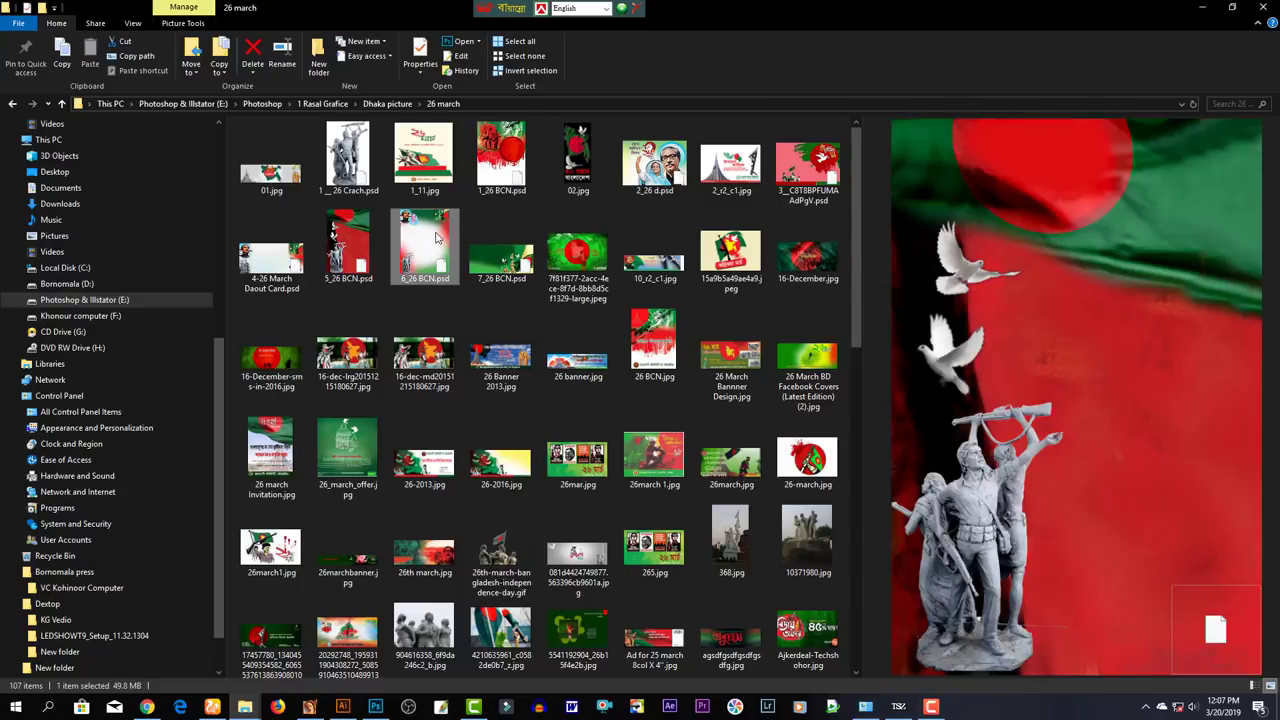
pyautogui.click(345, 258)
pyautogui.click(277, 266)
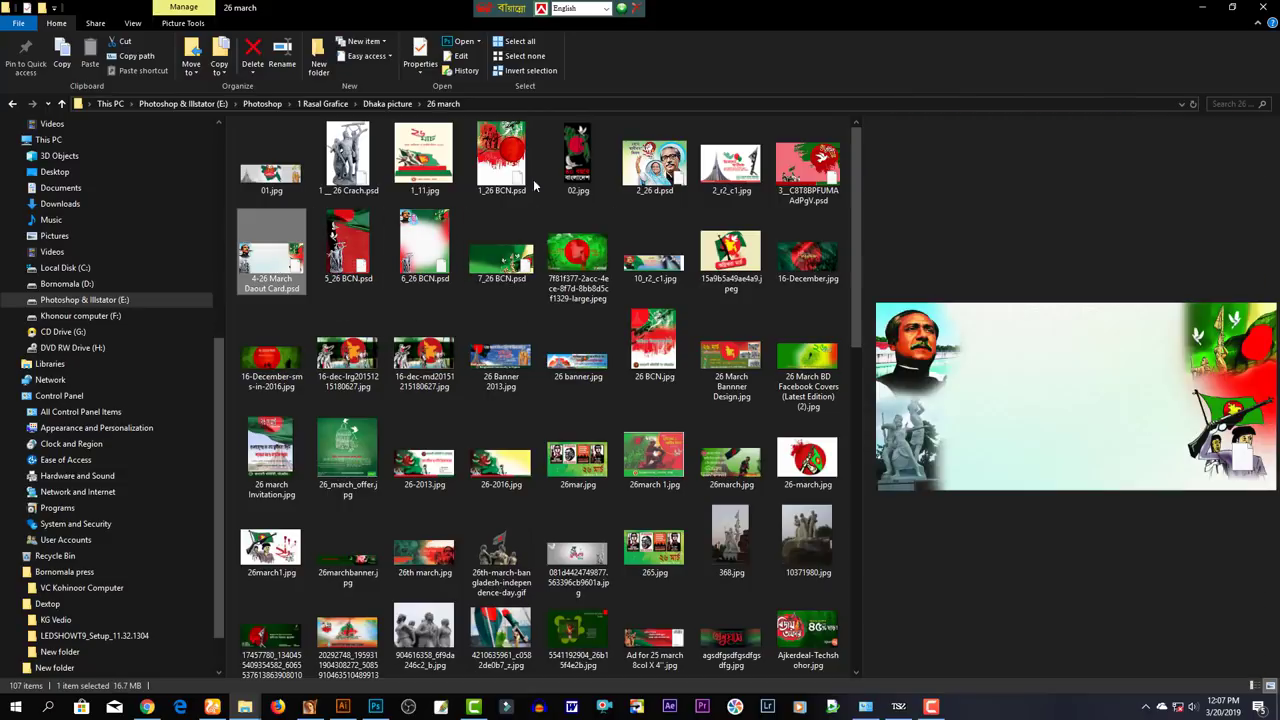
pyautogui.click(513, 173)
pyautogui.moveTo(513, 173); pyautogui.dragTo(417, 662)
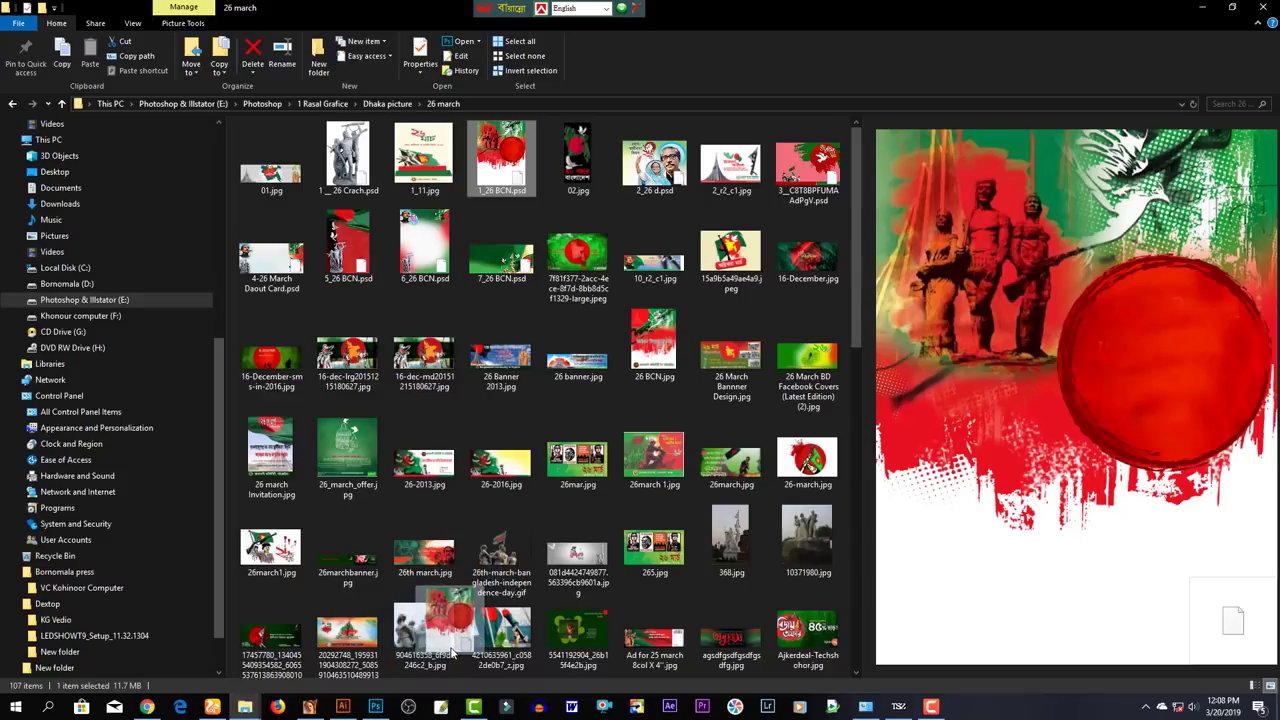
pyautogui.moveTo(417, 662)
pyautogui.mouseDown()
pyautogui.moveTo(383, 700)
pyautogui.moveTo(614, 54)
pyautogui.mouseUp()
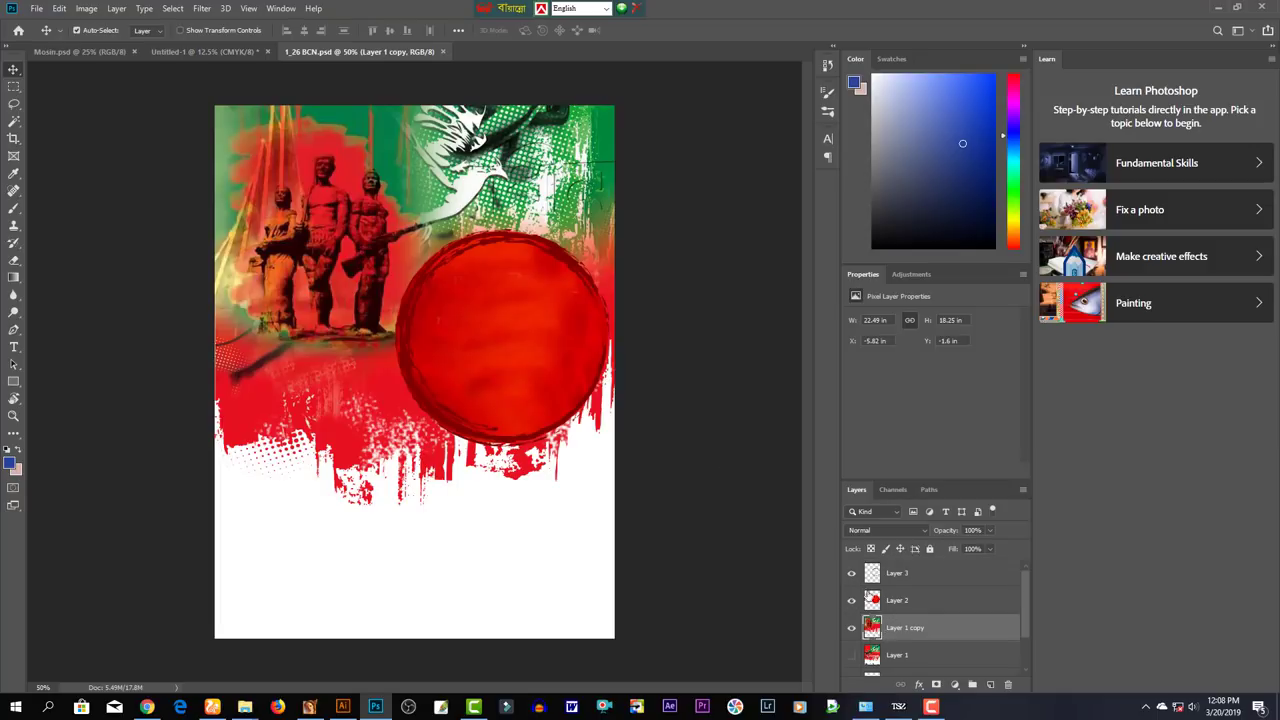
# Toggle visibility of Layer 3, Layer 2 and Layer 1 copy, then drag Layer 1 copy toward Untitled-1
pyautogui.click(852, 573)
pyautogui.click(852, 600)
pyautogui.click(851, 627)
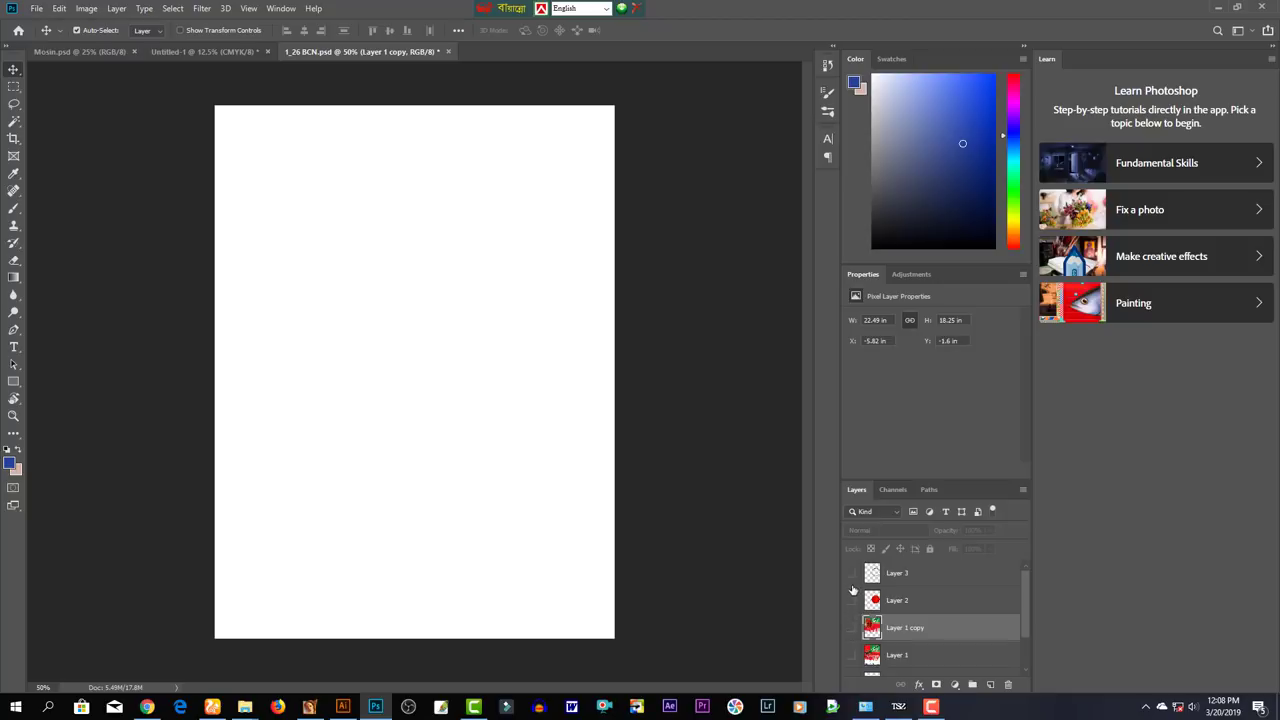
pyautogui.click(851, 573)
pyautogui.click(851, 600)
pyautogui.click(851, 627)
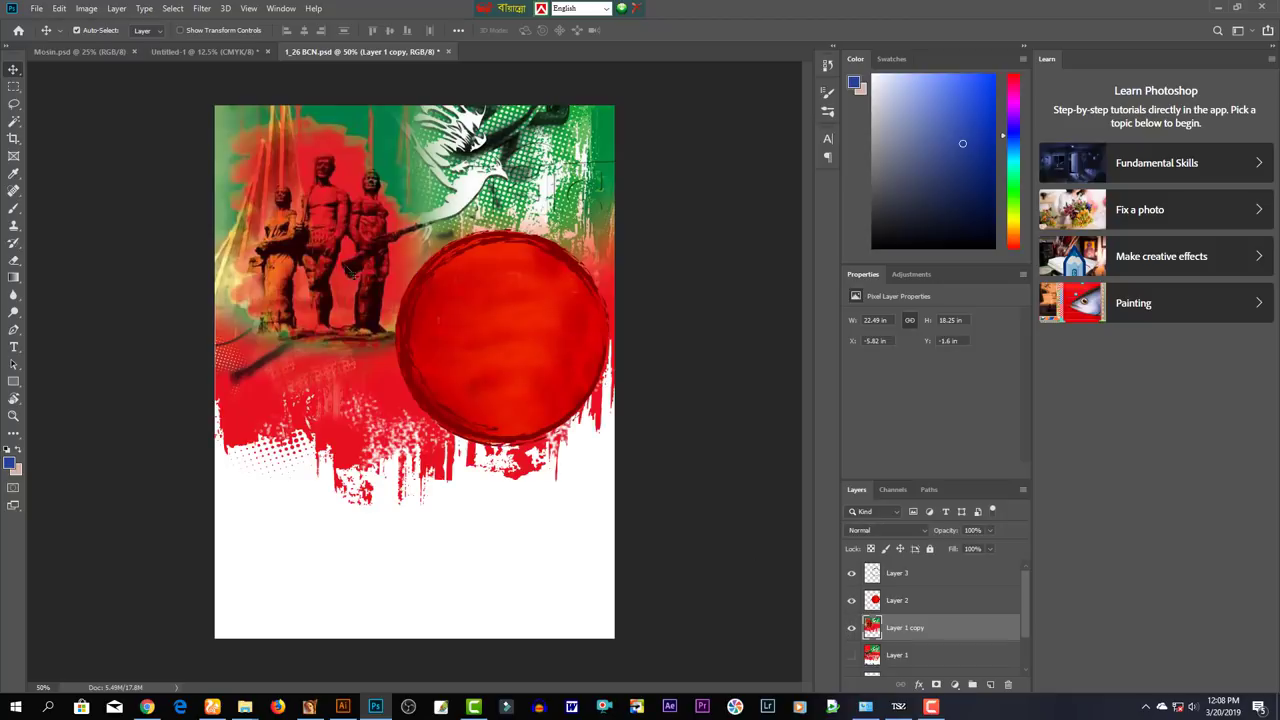
pyautogui.moveTo(297, 228); pyautogui.dragTo(76, 51)
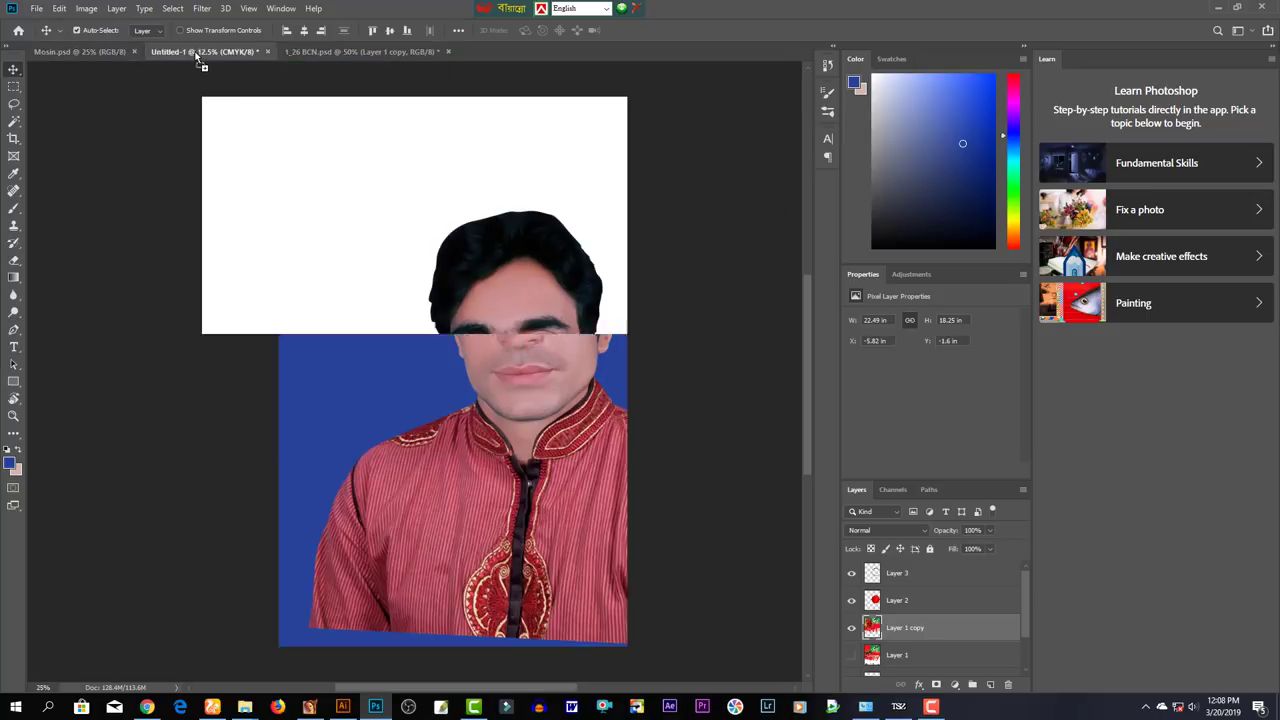
# Drop the red-and-green artwork into the poster and enlarge it across the upper left
pyautogui.moveTo(76, 51); pyautogui.dragTo(260, 157)
pyautogui.moveTo(329, 208)
pyautogui.mouseDown()
pyautogui.moveTo(343, 247)
pyautogui.moveTo(443, 312)
pyautogui.mouseUp()
pyautogui.hotkey('ctrl', 't')
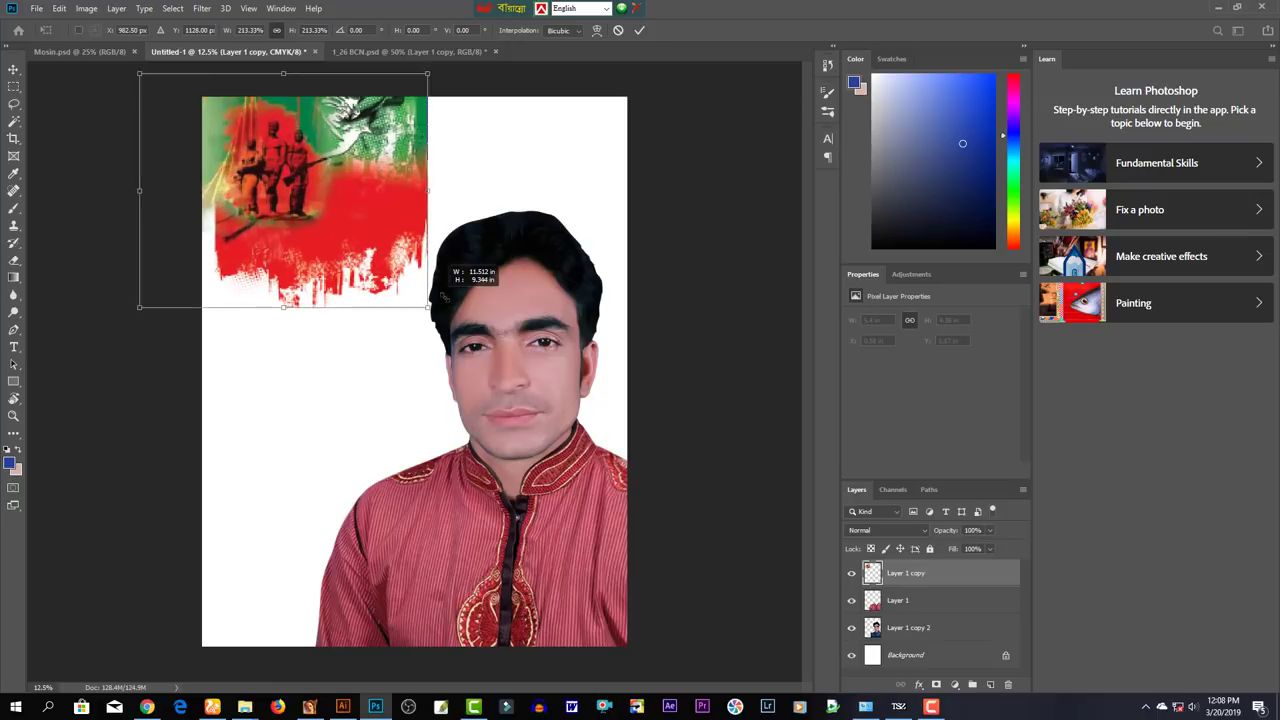
pyautogui.moveTo(353, 166)
pyautogui.mouseDown()
pyautogui.moveTo(379, 223)
pyautogui.moveTo(371, 203)
pyautogui.mouseUp()
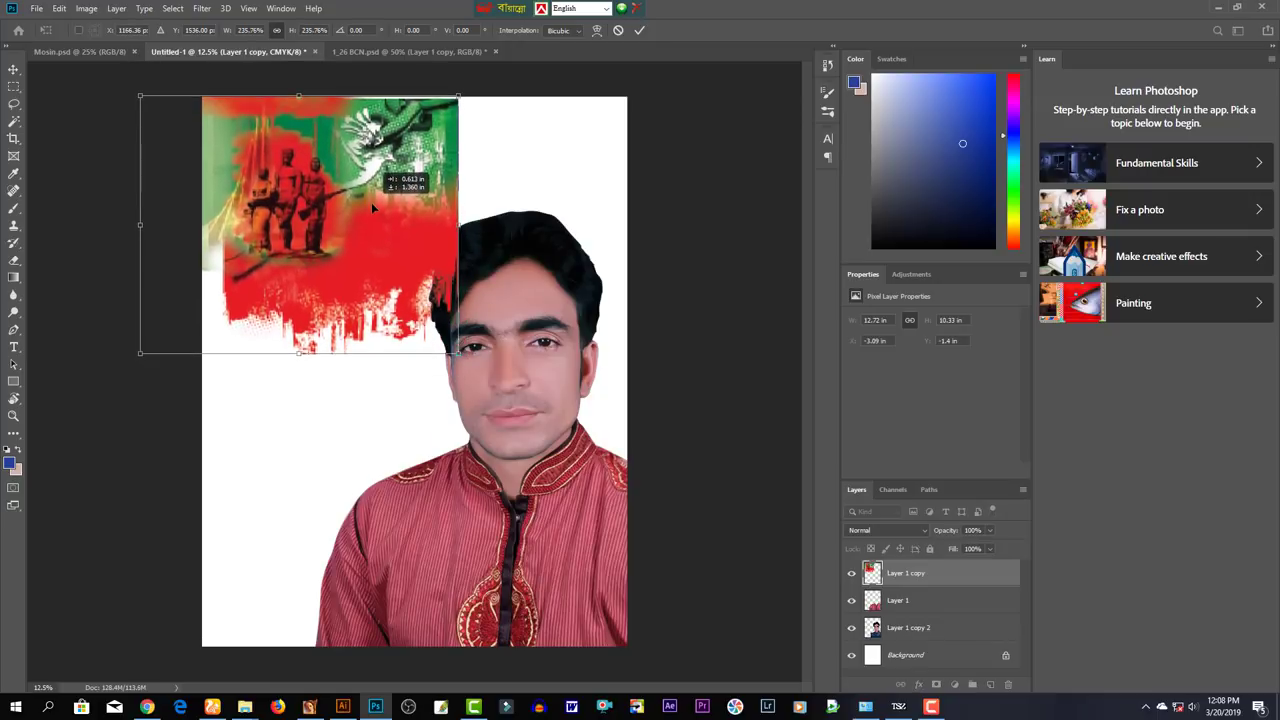
pyautogui.moveTo(457, 351); pyautogui.dragTo(482, 373)
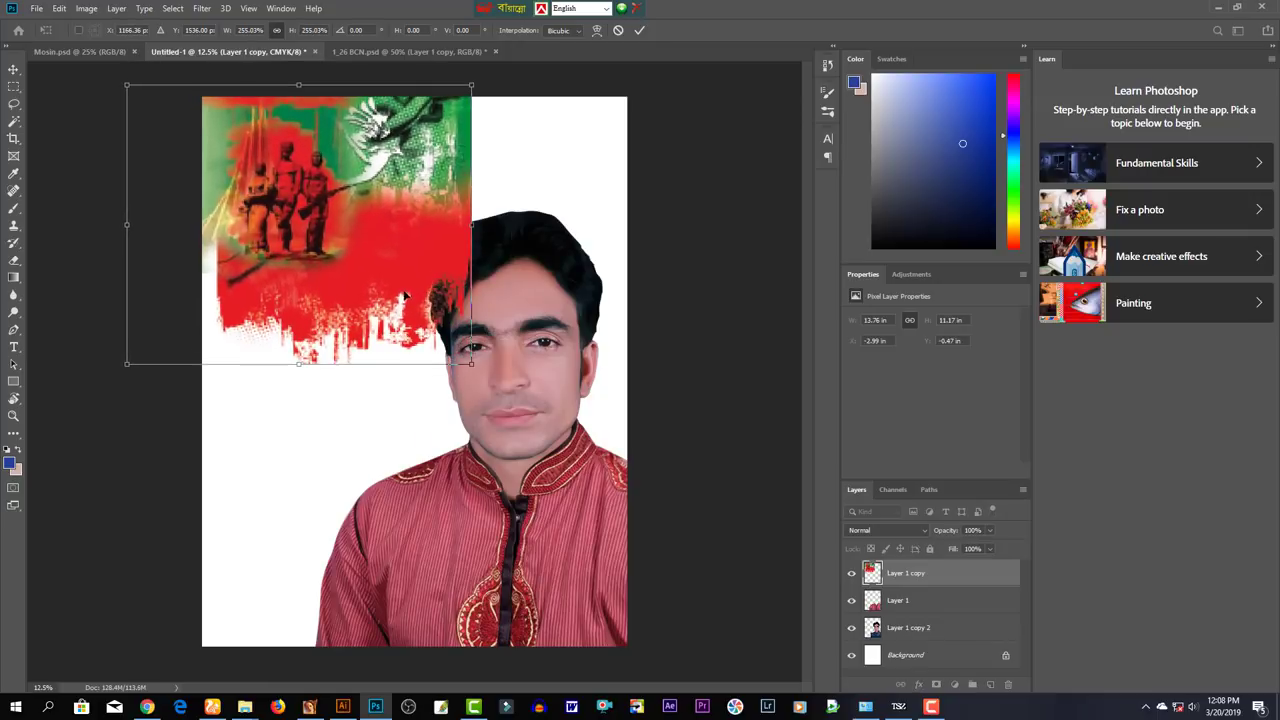
pyautogui.moveTo(420, 330); pyautogui.dragTo(395, 306)
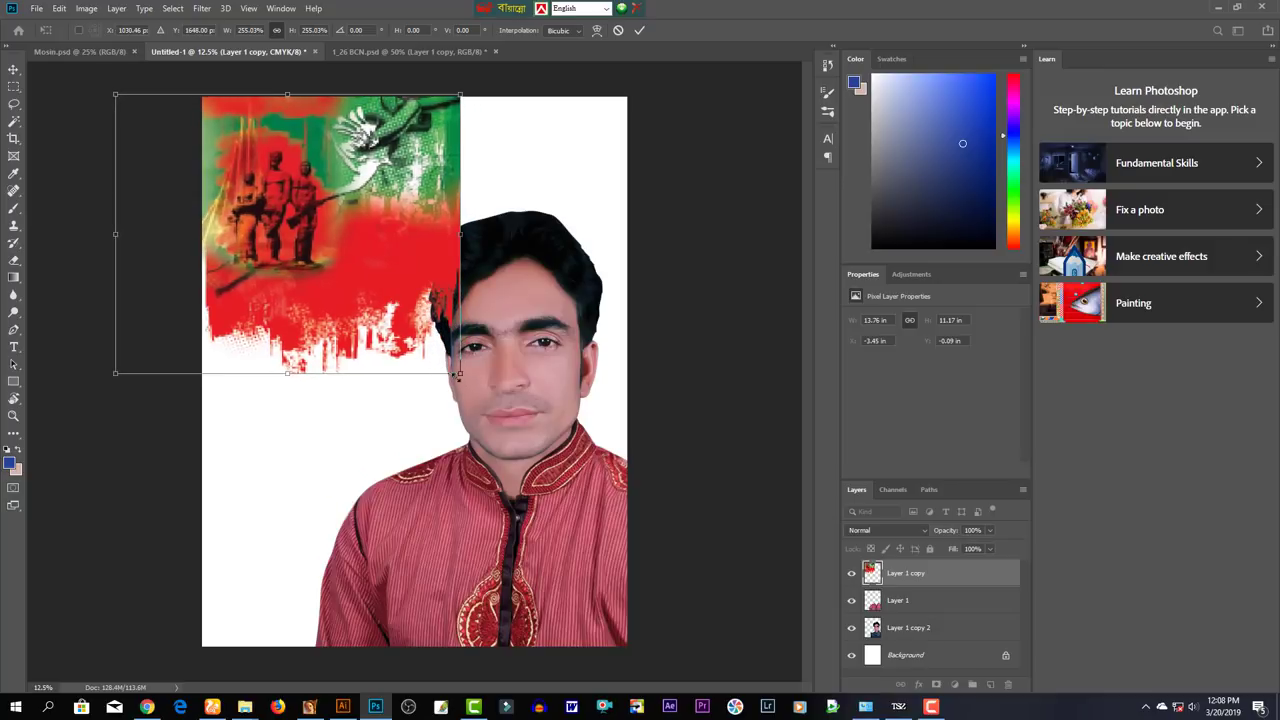
pyautogui.moveTo(459, 374); pyautogui.dragTo(483, 392)
pyautogui.moveTo(445, 335); pyautogui.dragTo(428, 320)
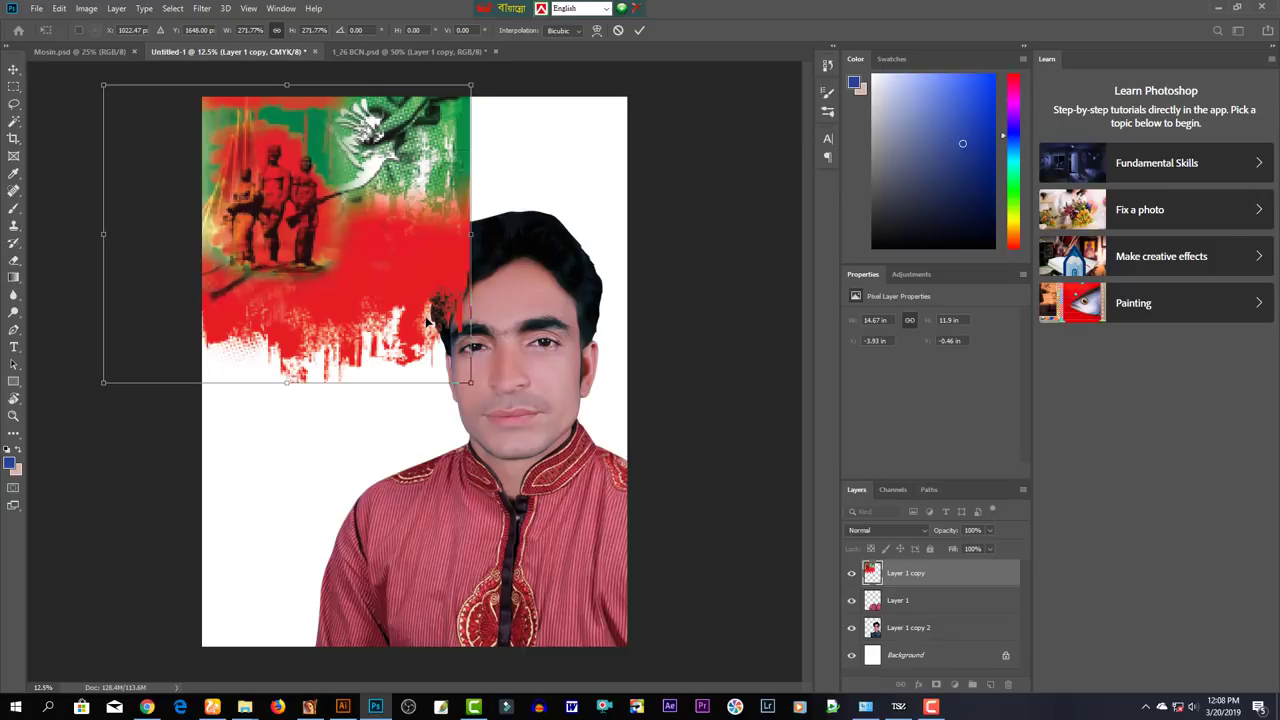
pyautogui.press('Return')
# Remove the jacket layer and extra artwork copy, then nudge the artwork slightly upward
pyautogui.keyDown('ctrl'); pyautogui.click(553, 370); pyautogui.keyUp('ctrl')
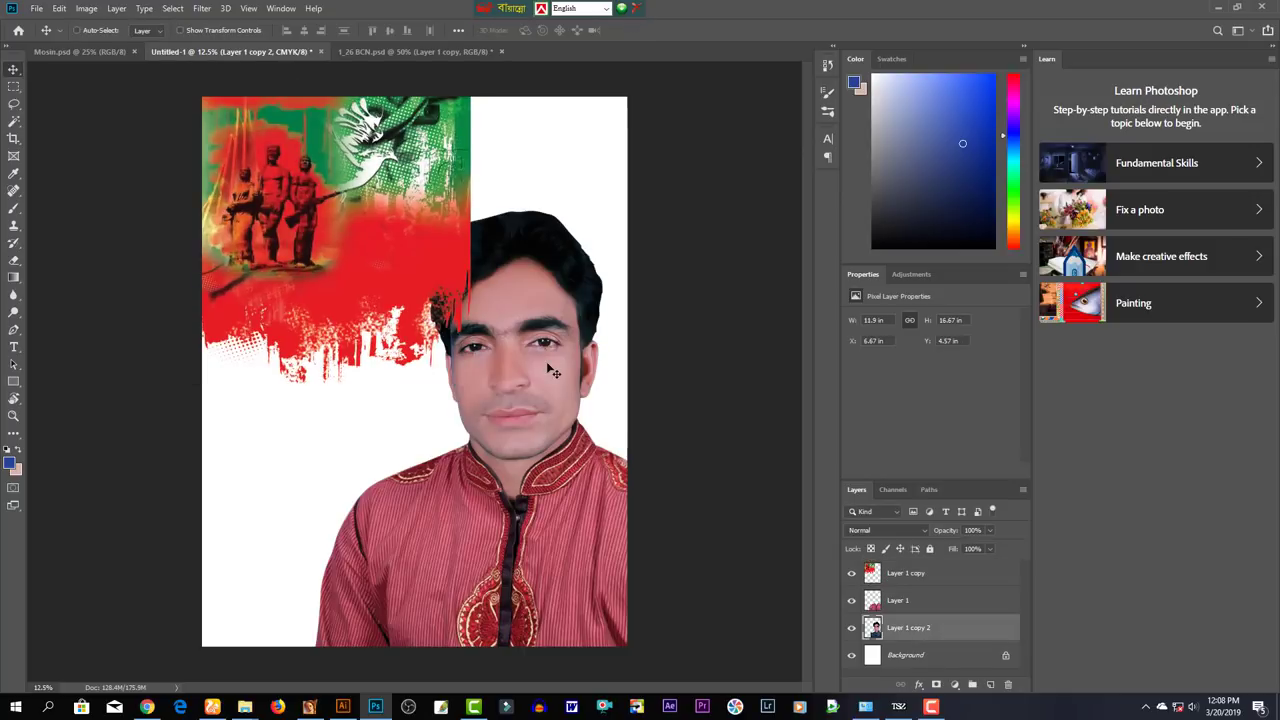
pyautogui.press('ctrl')
pyautogui.hotkey('ctrl', 'shift', ']')
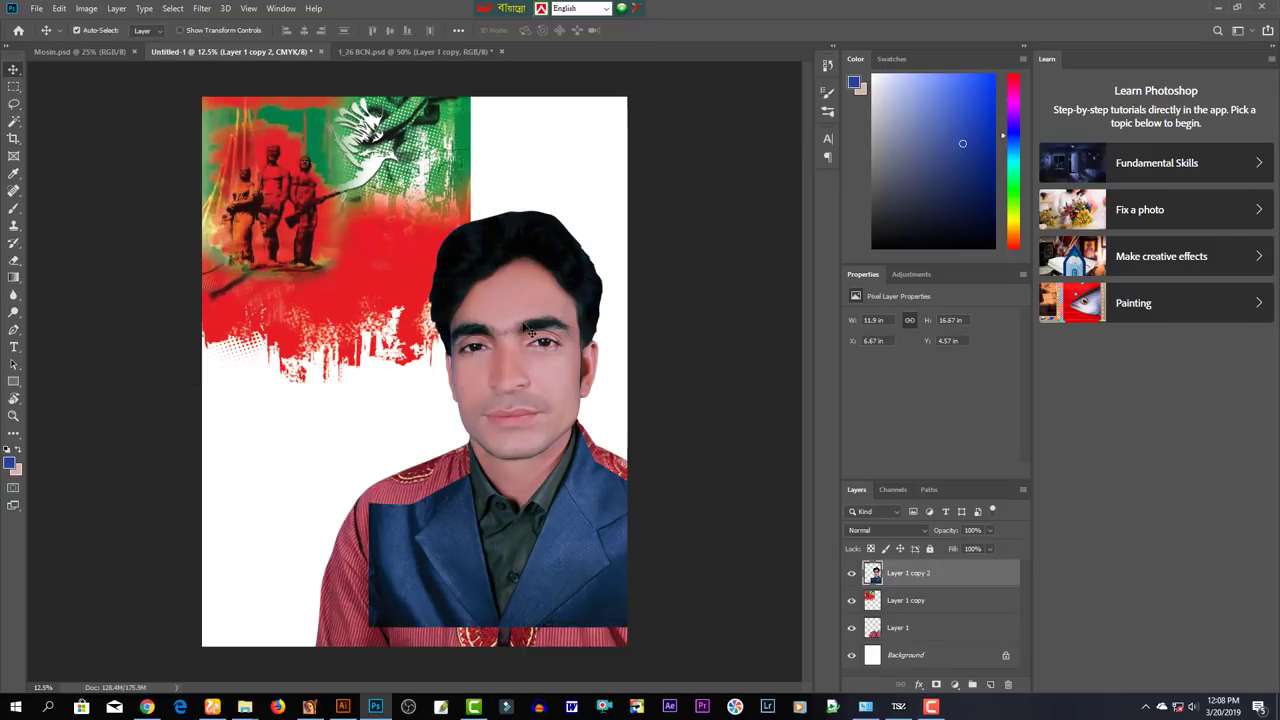
pyautogui.hotkey('ctrl', 'shift', '[')
pyautogui.hotkey('ctrl', 'z')
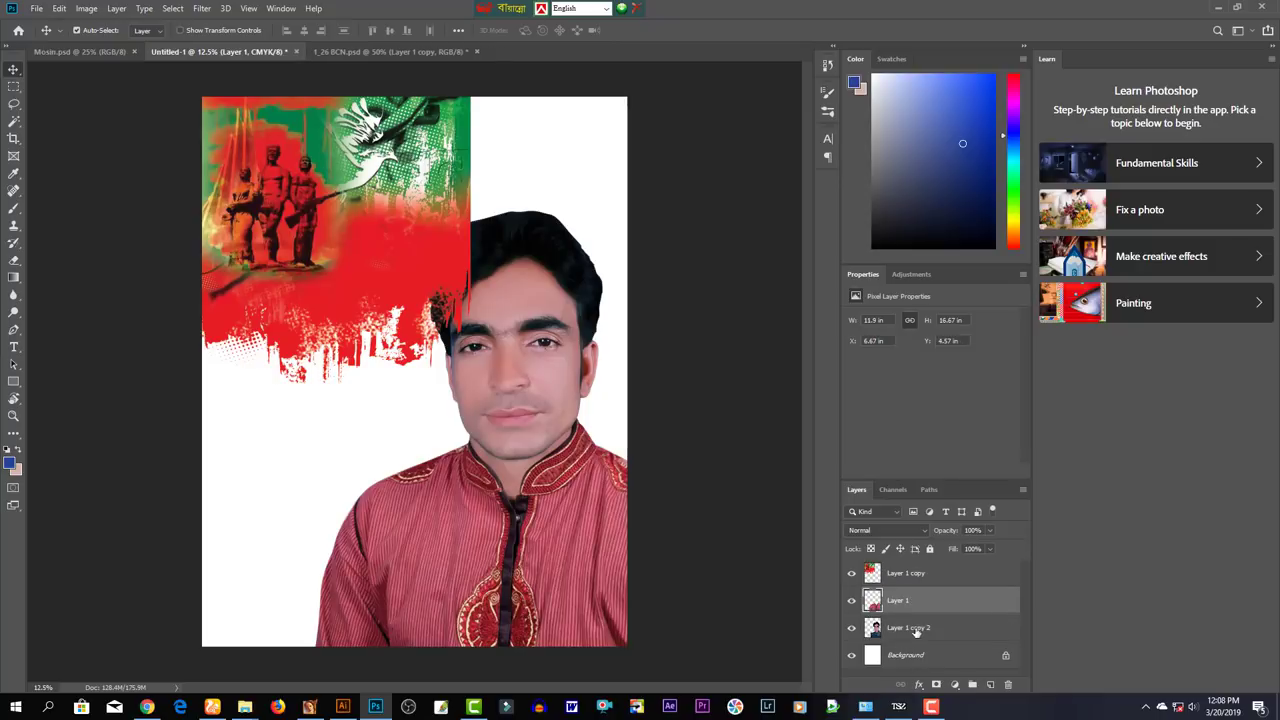
pyautogui.hotkey('ctrl', 'z')
pyautogui.hotkey('ctrl', 'z')
pyautogui.hotkey('ctrl', 'z')
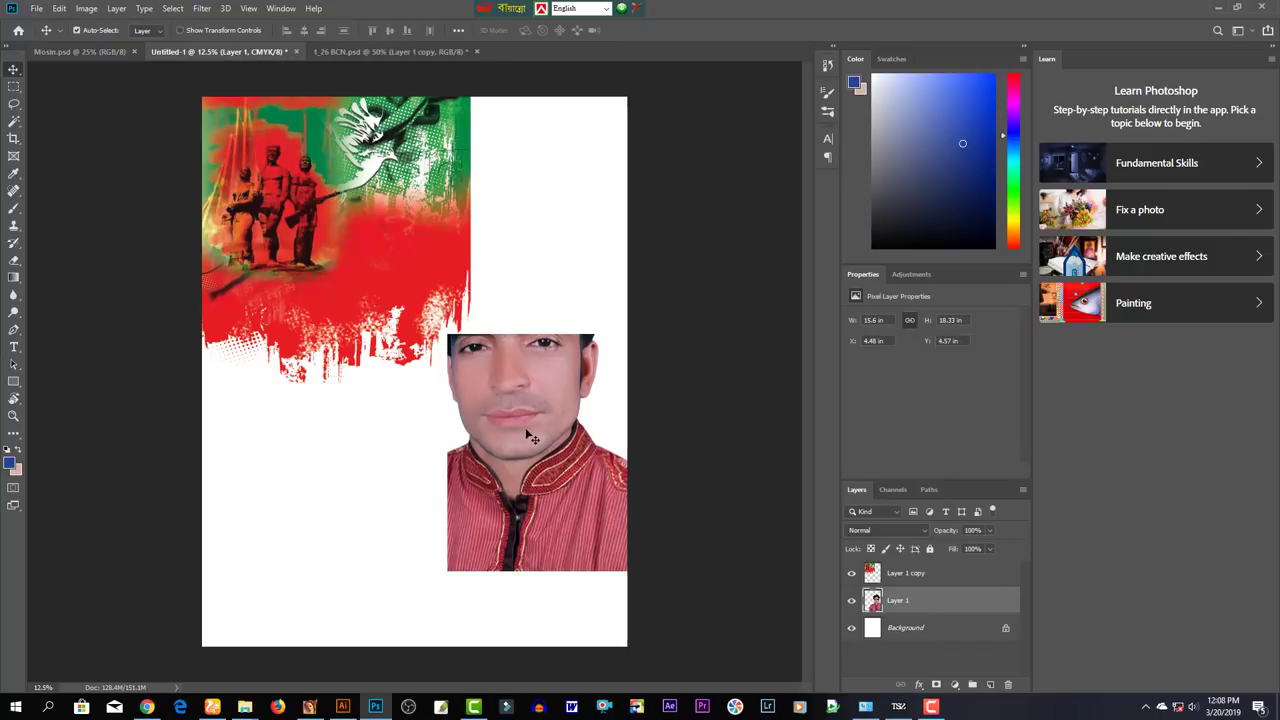
pyautogui.hotkey('ctrl', 'z')
pyautogui.hotkey('ctrl', 'z')
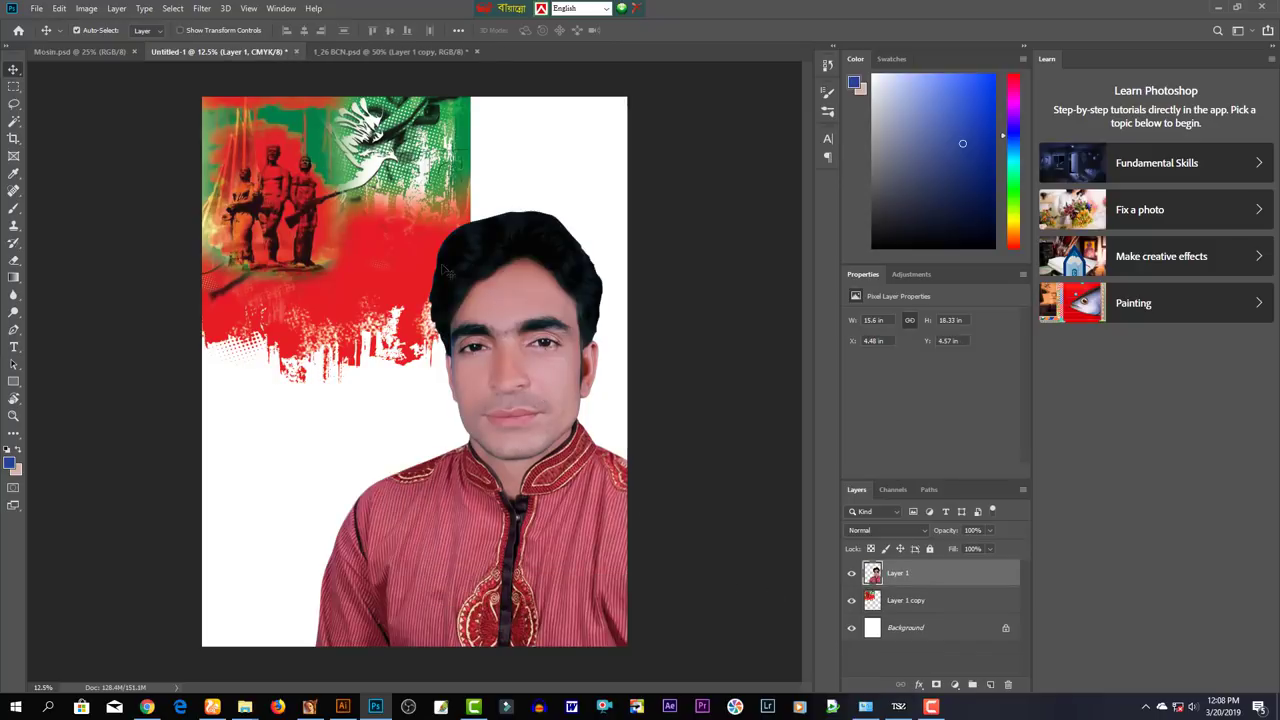
pyautogui.moveTo(445, 168); pyautogui.dragTo(441, 160)
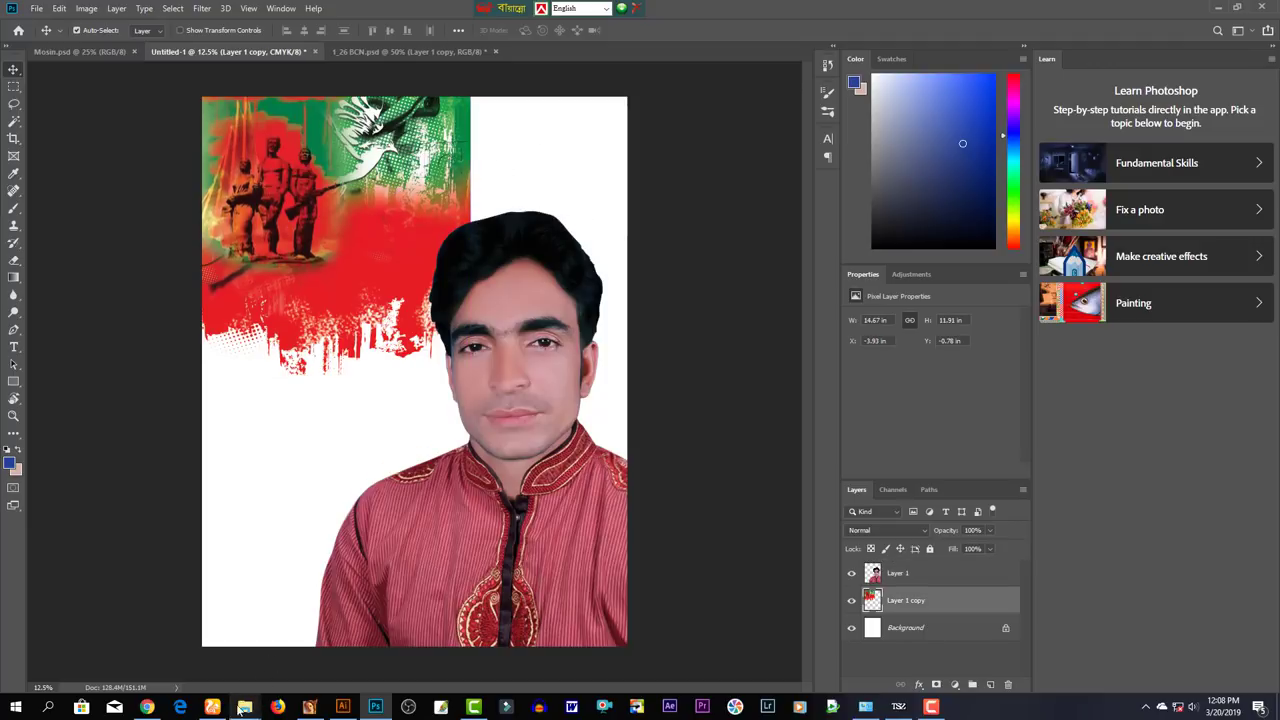
pyautogui.moveTo(244, 707)
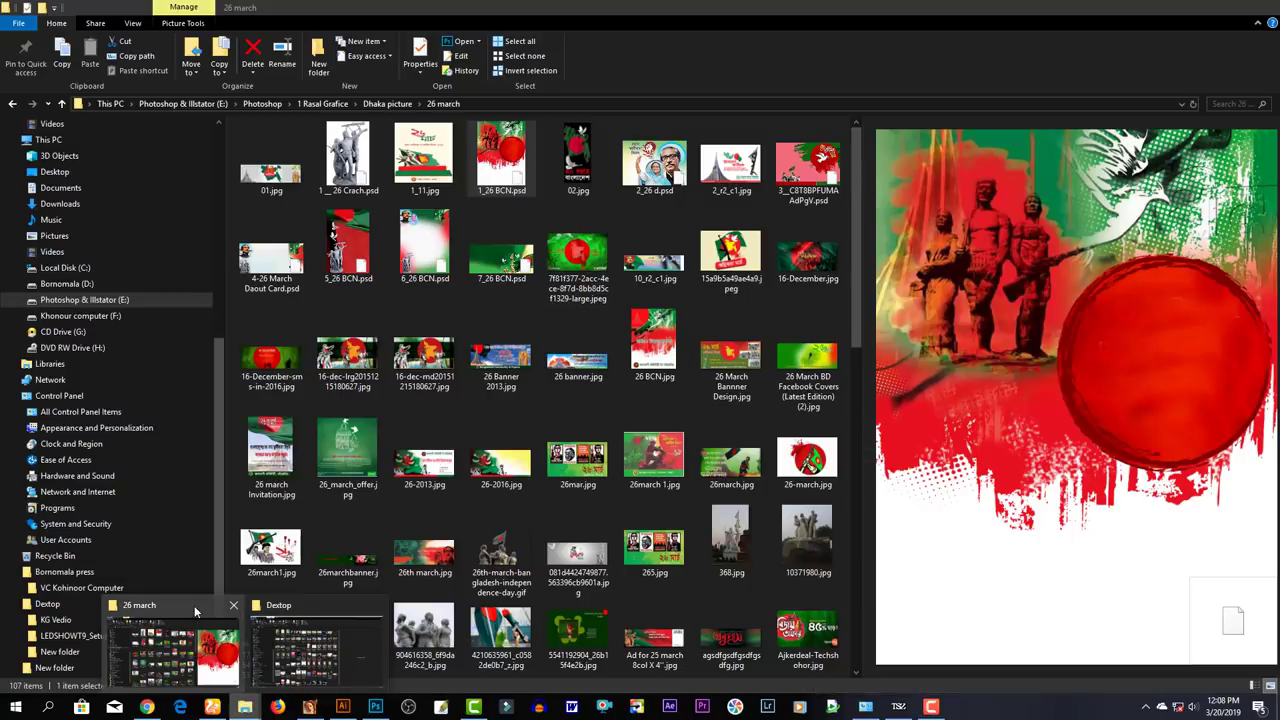
# In the 26 march folder, preview hqdefault.jpg, then drag Bijoy-month-er-banner.jpg toward Photoshop
pyautogui.click(194, 605)
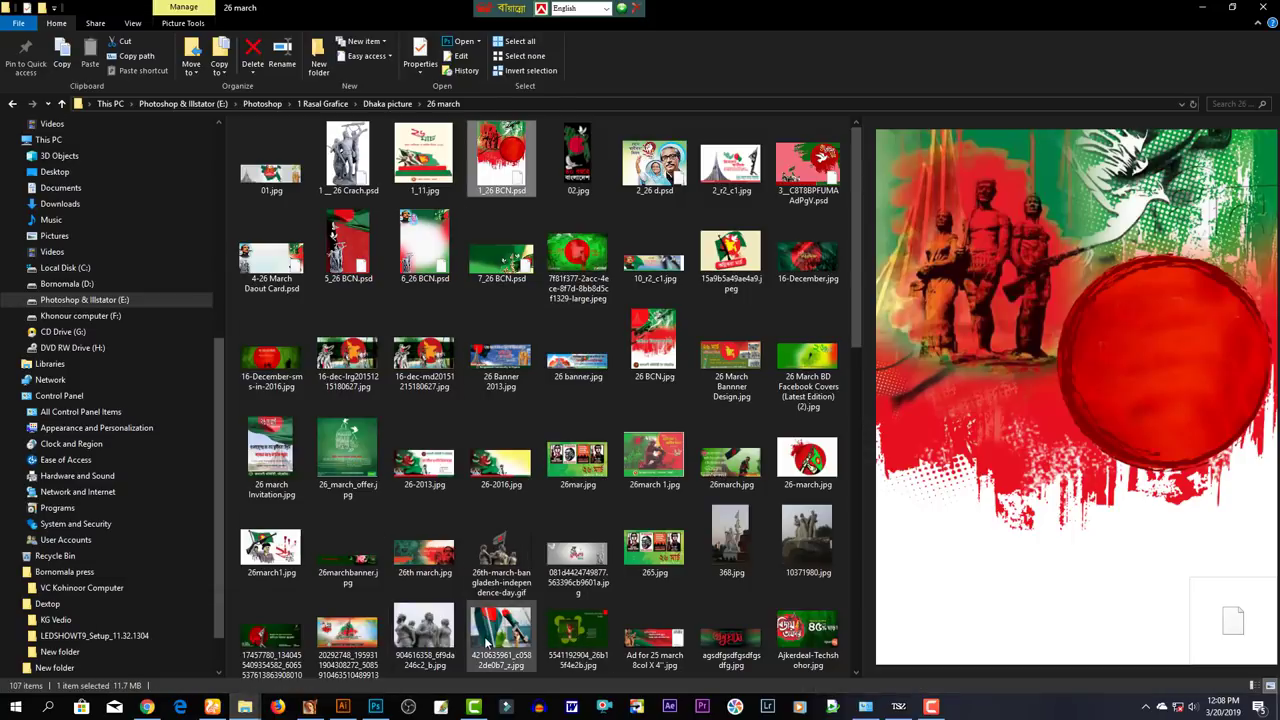
pyautogui.scroll(-5, 484, 642)
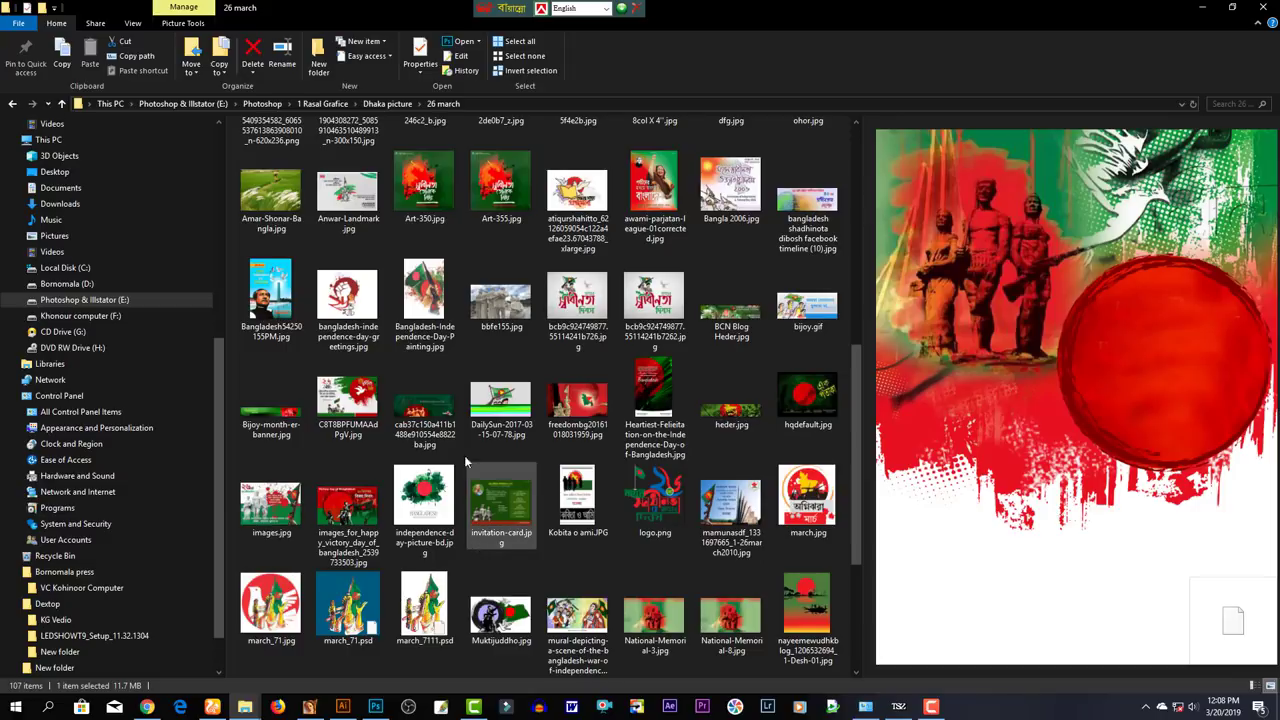
pyautogui.click(806, 404)
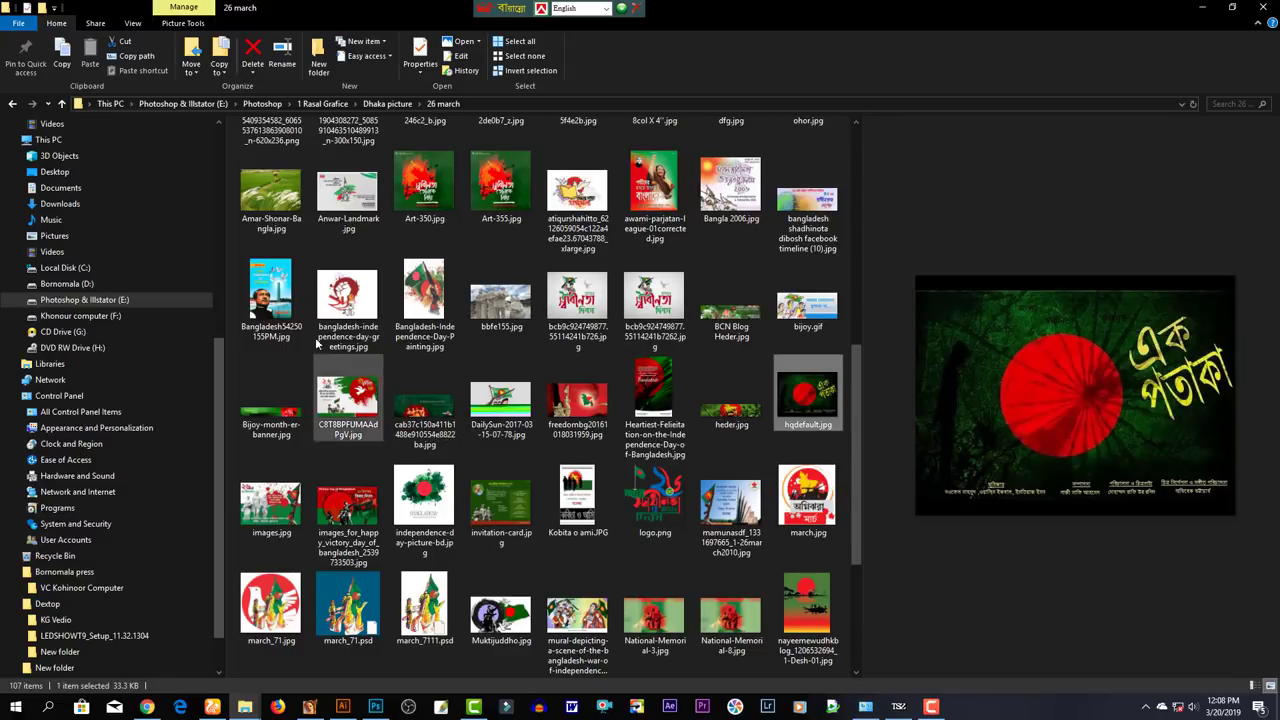
pyautogui.click(265, 418)
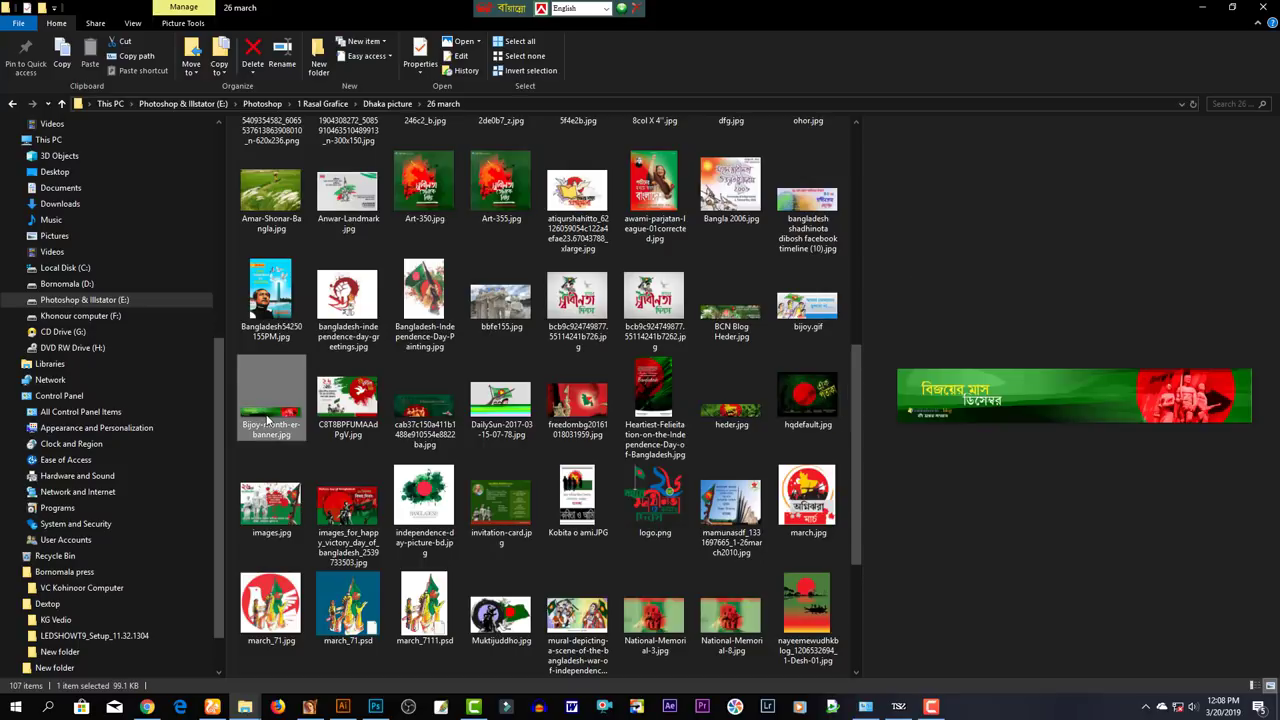
pyautogui.moveTo(270, 400)
pyautogui.moveTo(272, 424); pyautogui.dragTo(377, 712)
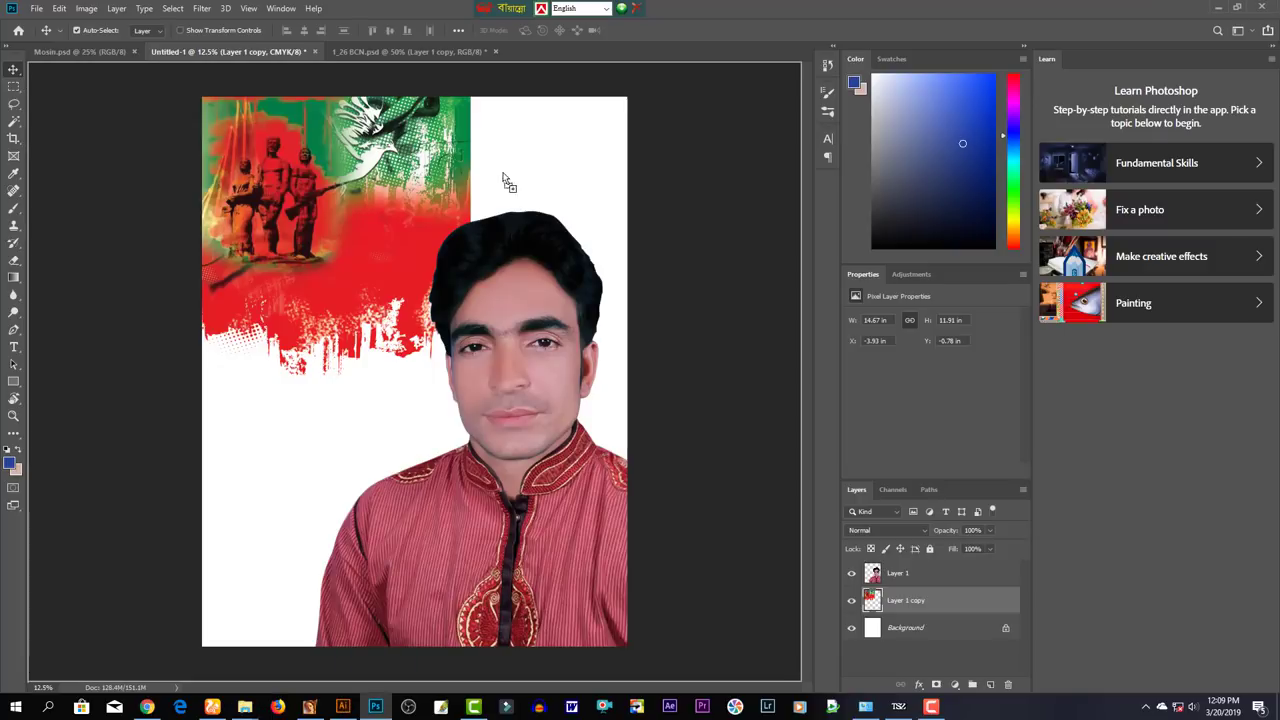
# Add the Bijoy banner to the poster as Layer 2, behind the artwork at upper right
pyautogui.moveTo(377, 712); pyautogui.dragTo(618, 53)
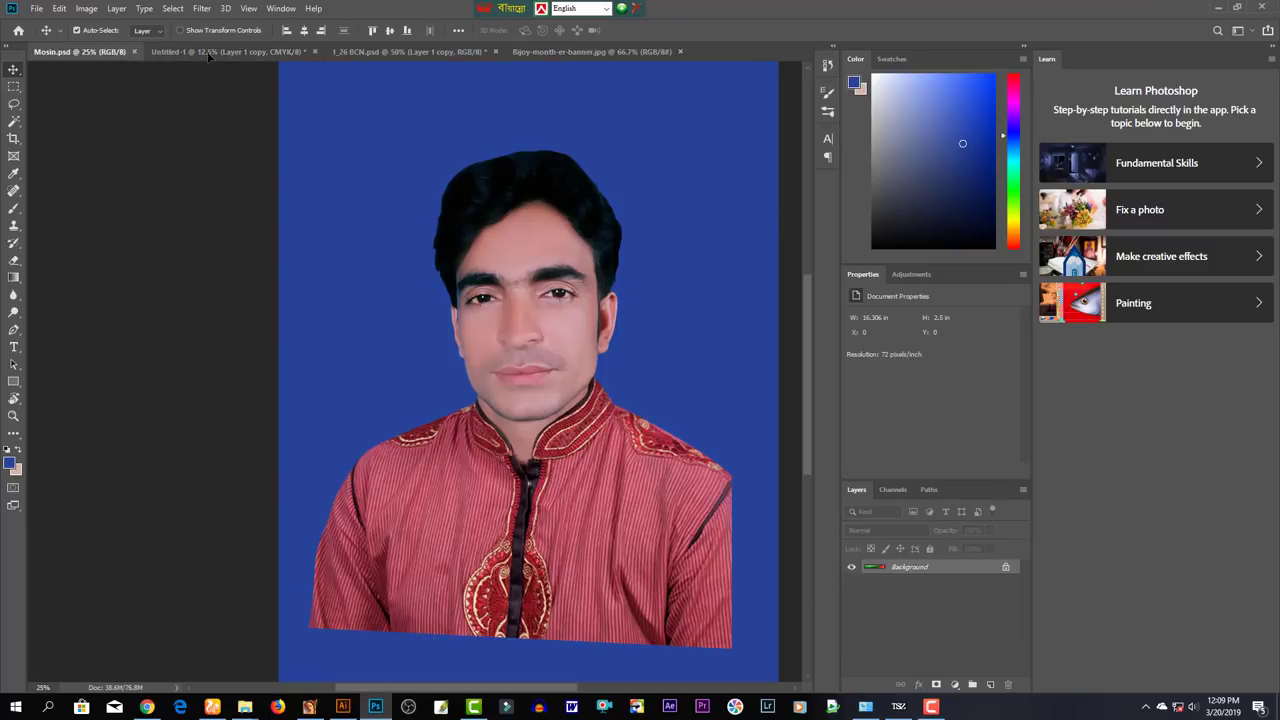
pyautogui.moveTo(205, 60); pyautogui.dragTo(540, 235)
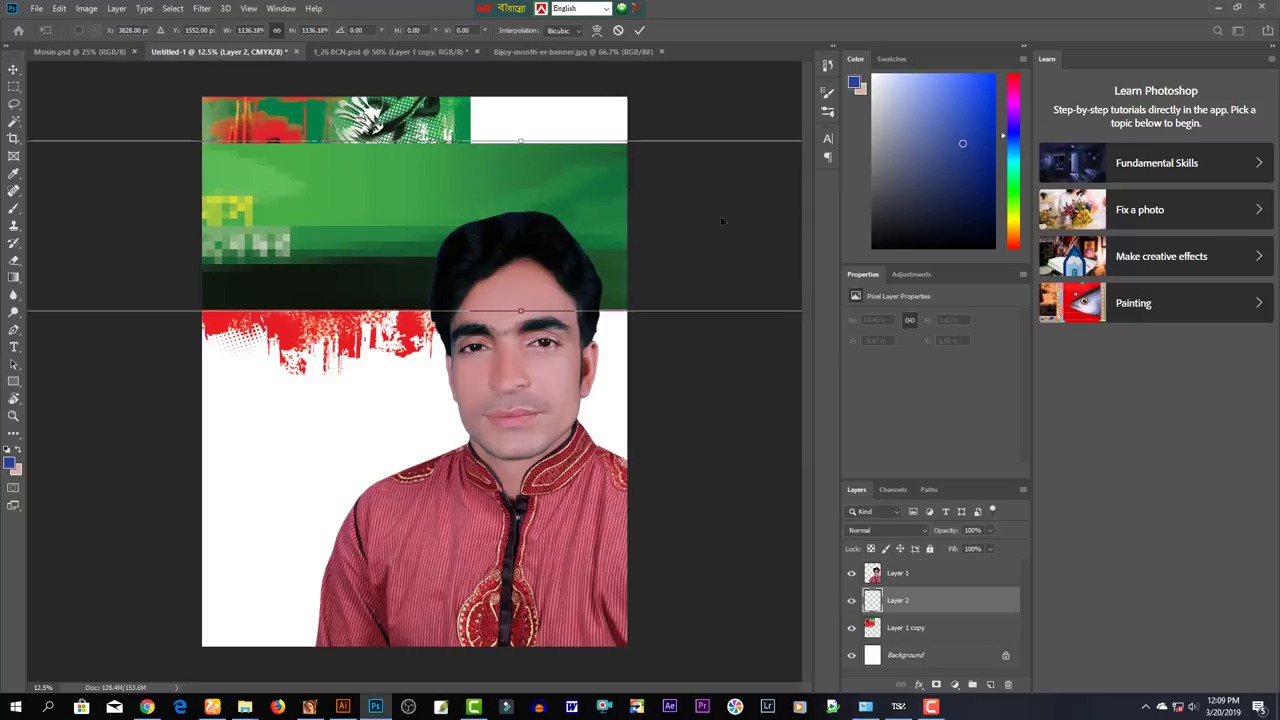
pyautogui.moveTo(721, 220); pyautogui.dragTo(504, 183)
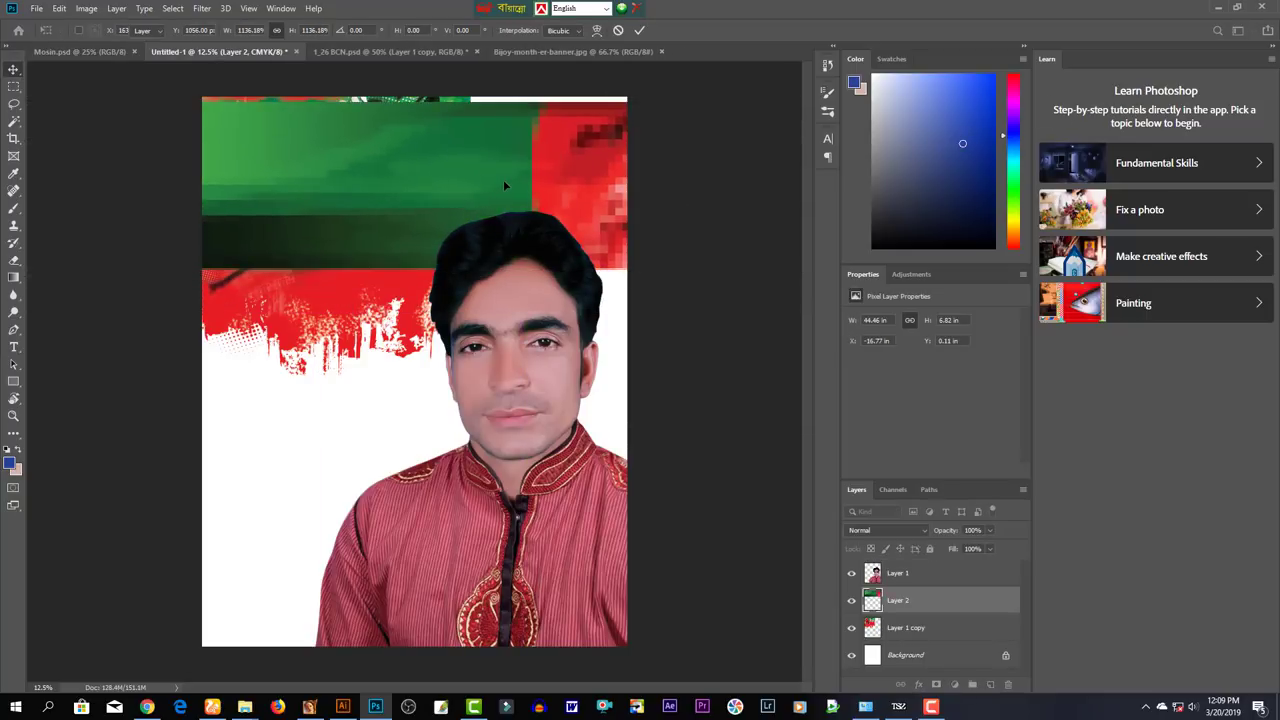
pyautogui.press('Return')
pyautogui.hotkey('ctrl', '[')
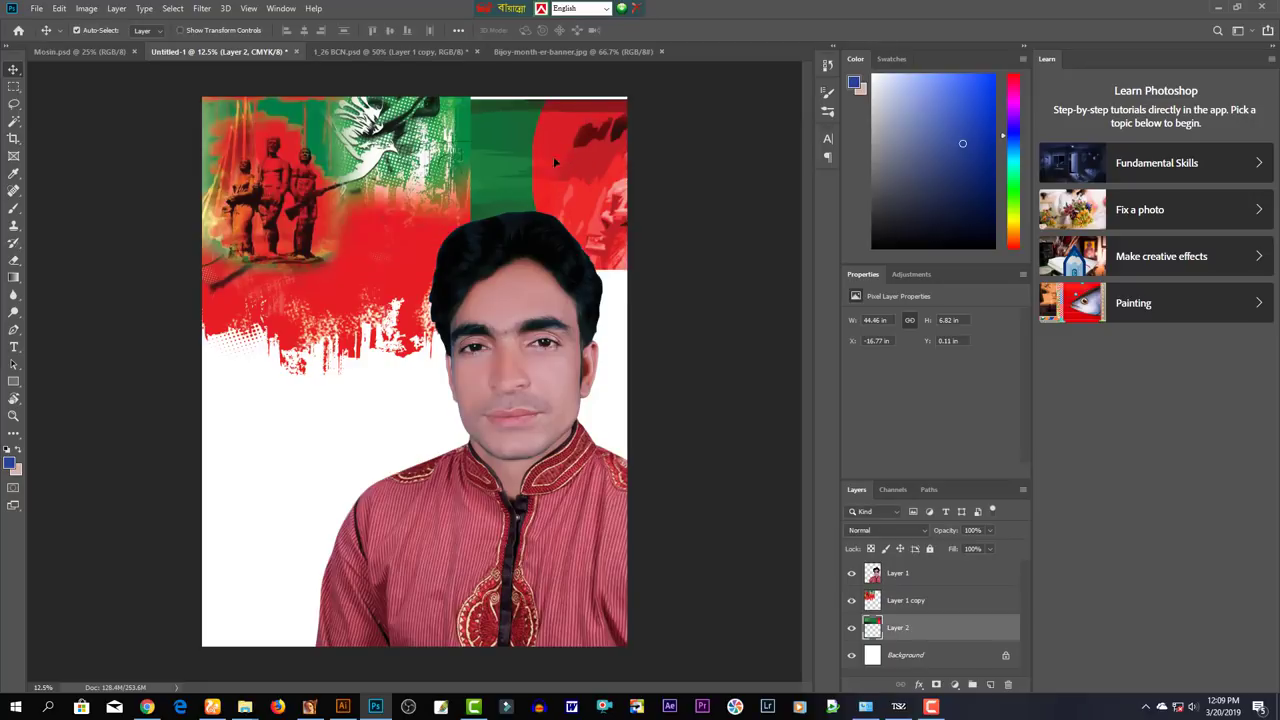
pyautogui.moveTo(553, 156)
pyautogui.mouseDown()
pyautogui.moveTo(538, 176)
pyautogui.moveTo(648, 188)
pyautogui.moveTo(600, 205)
pyautogui.moveTo(606, 194)
pyautogui.mouseUp()
# Select the red-green artwork layer and set up the standard Eraser with an enlarged brush
pyautogui.press('e')
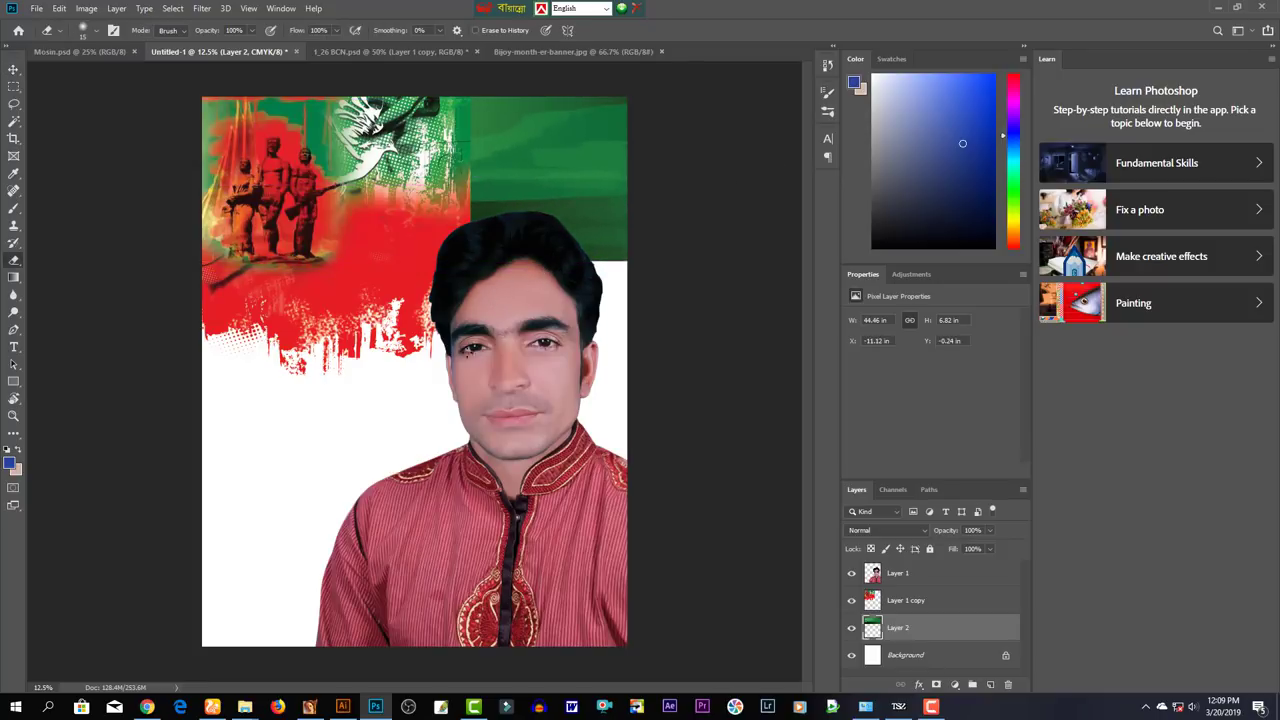
pyautogui.press('v')
pyautogui.click(367, 232)
pyautogui.press('e')
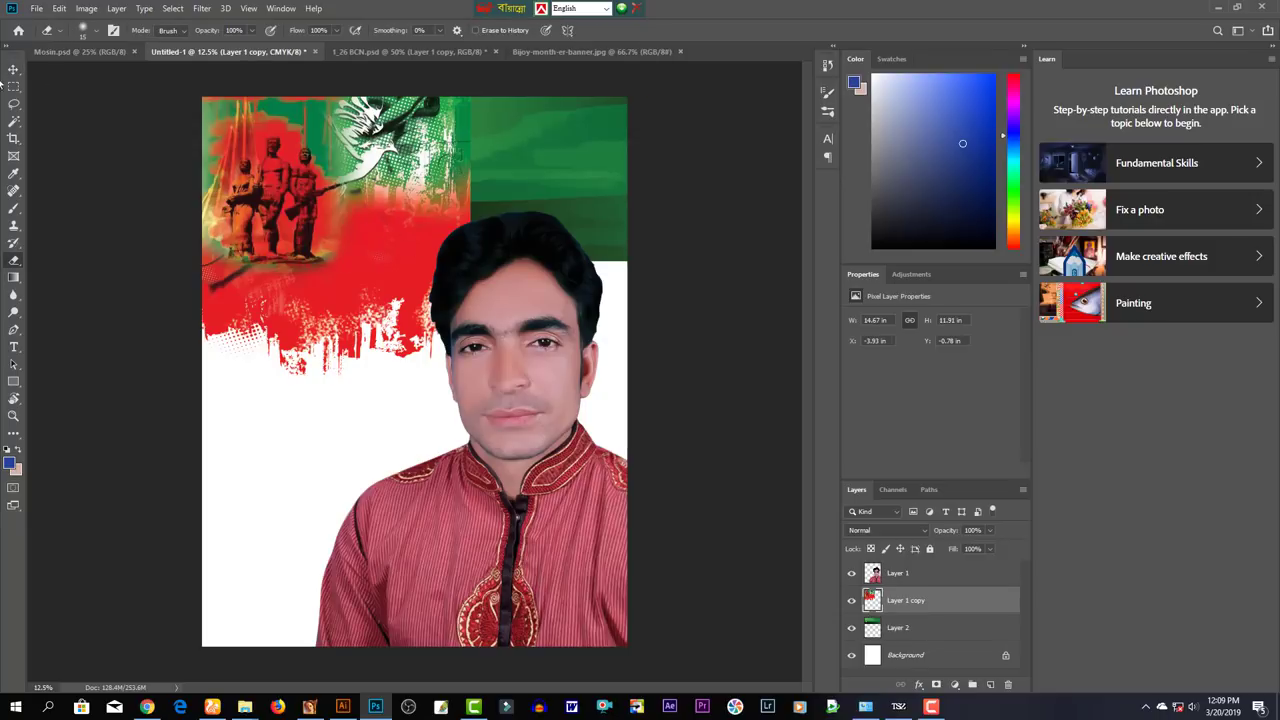
pyautogui.rightClick(18, 250)
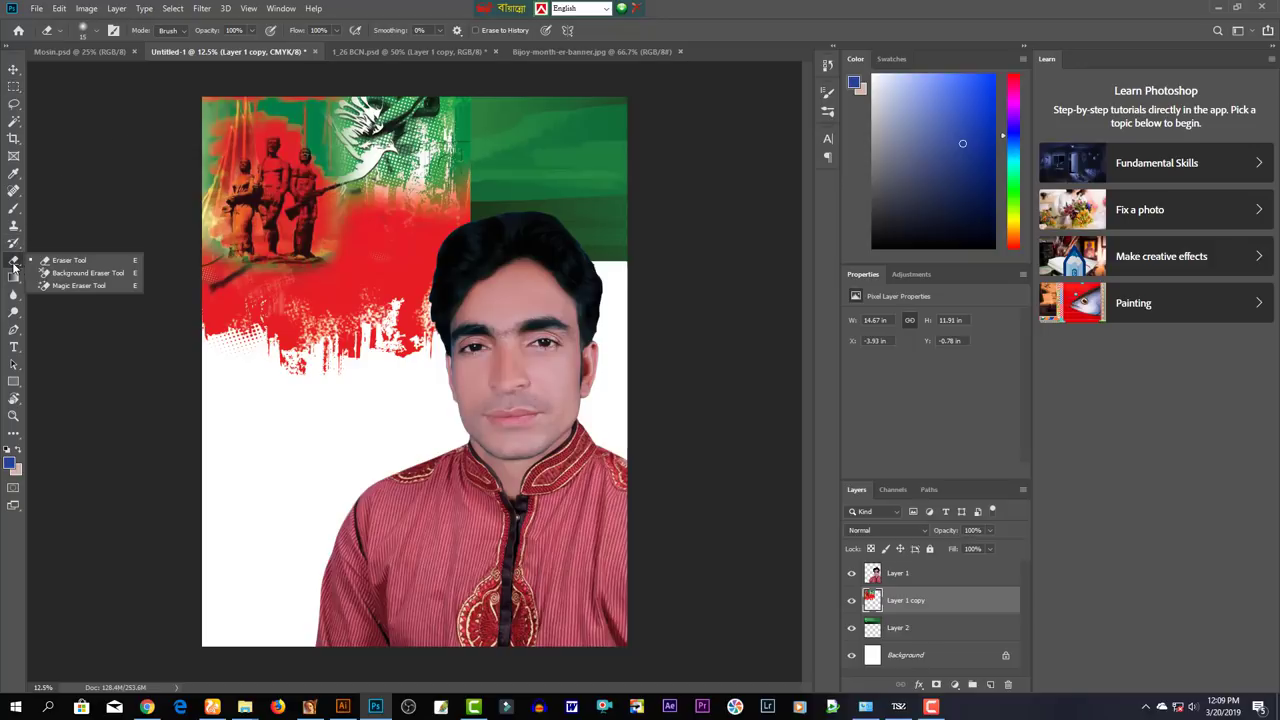
pyautogui.click(69, 266)
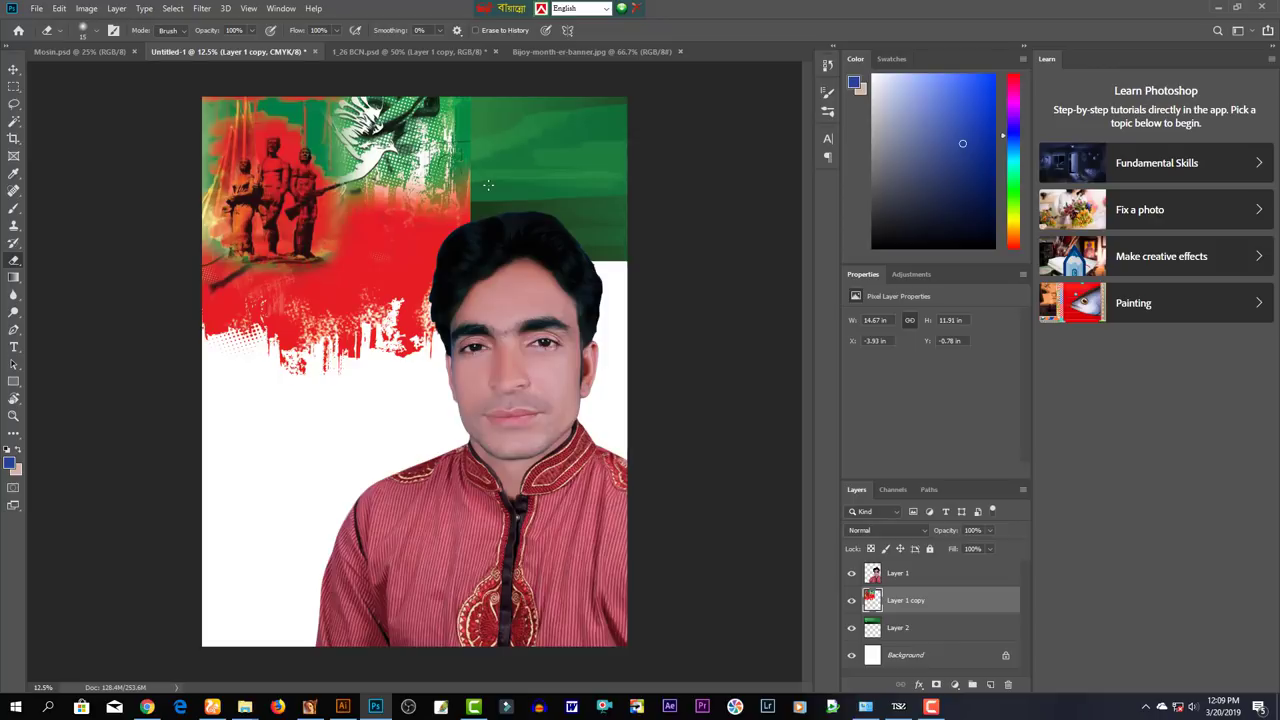
pyautogui.press(']')
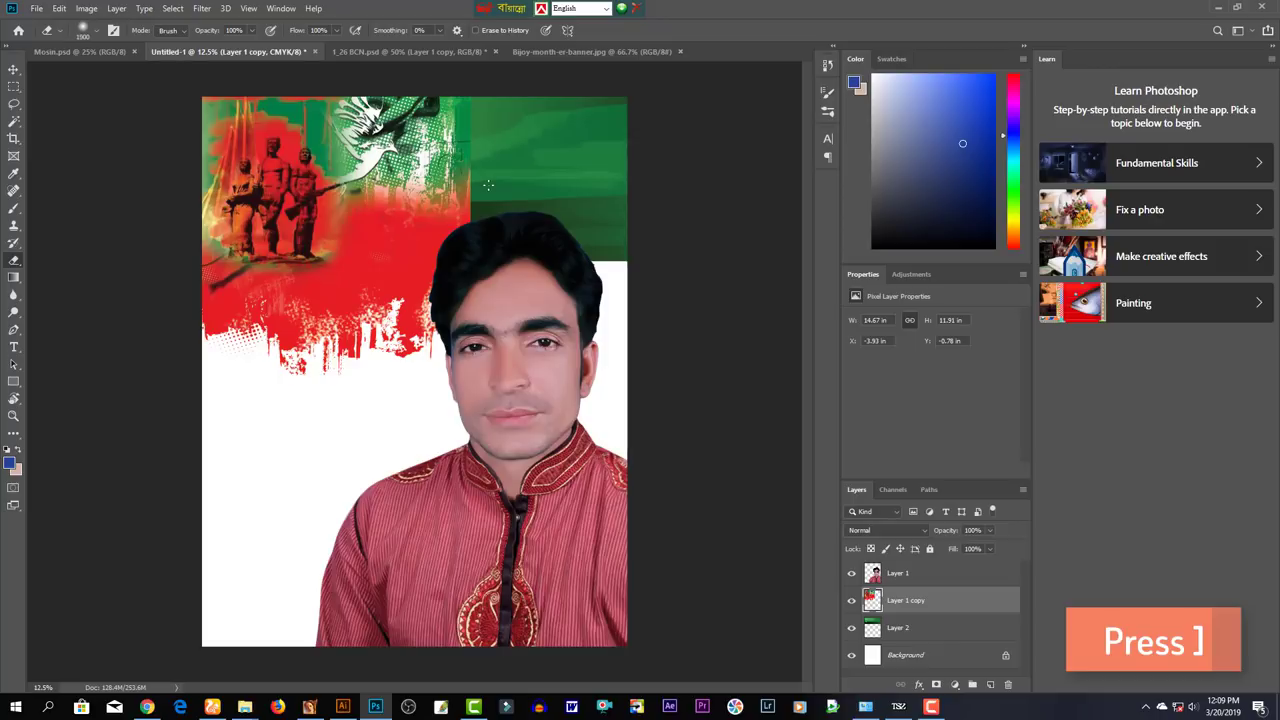
pyautogui.press(']')
pyautogui.press(']')
pyautogui.press(']')
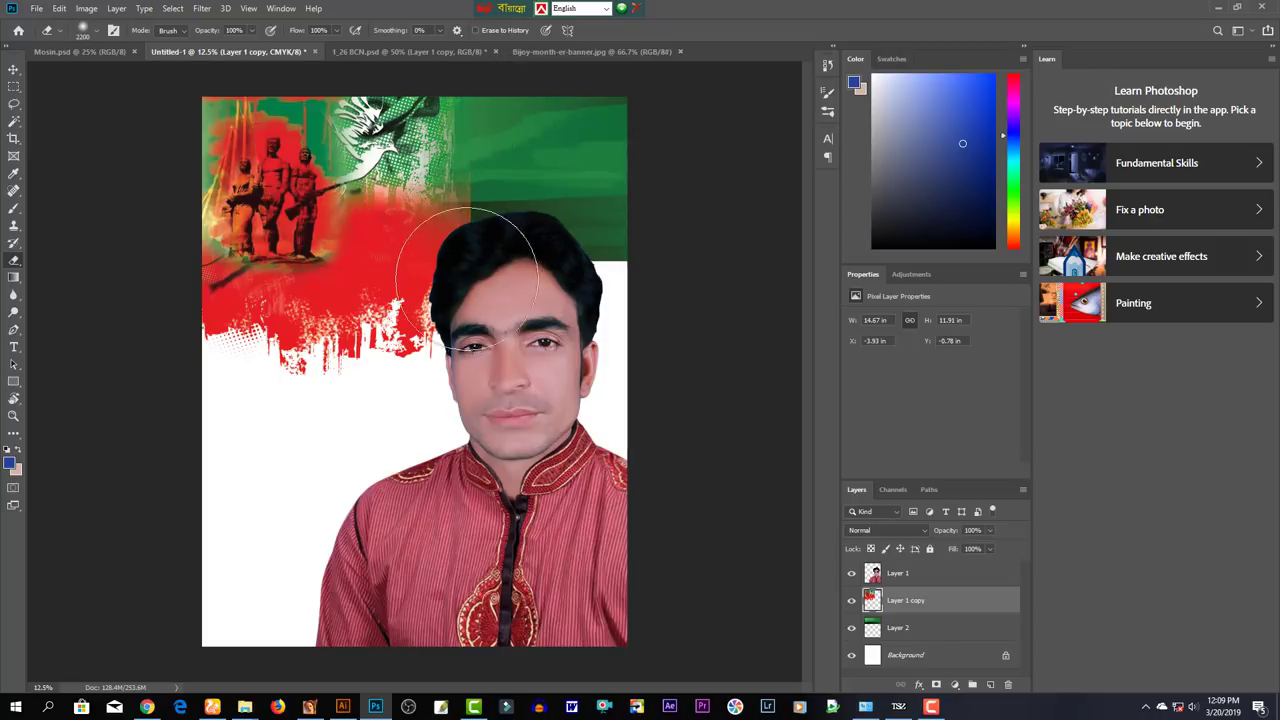
# Erase the red left of the head and the green above it, undoing the last stroke
pyautogui.moveTo(467, 278); pyautogui.dragTo(371, 500)
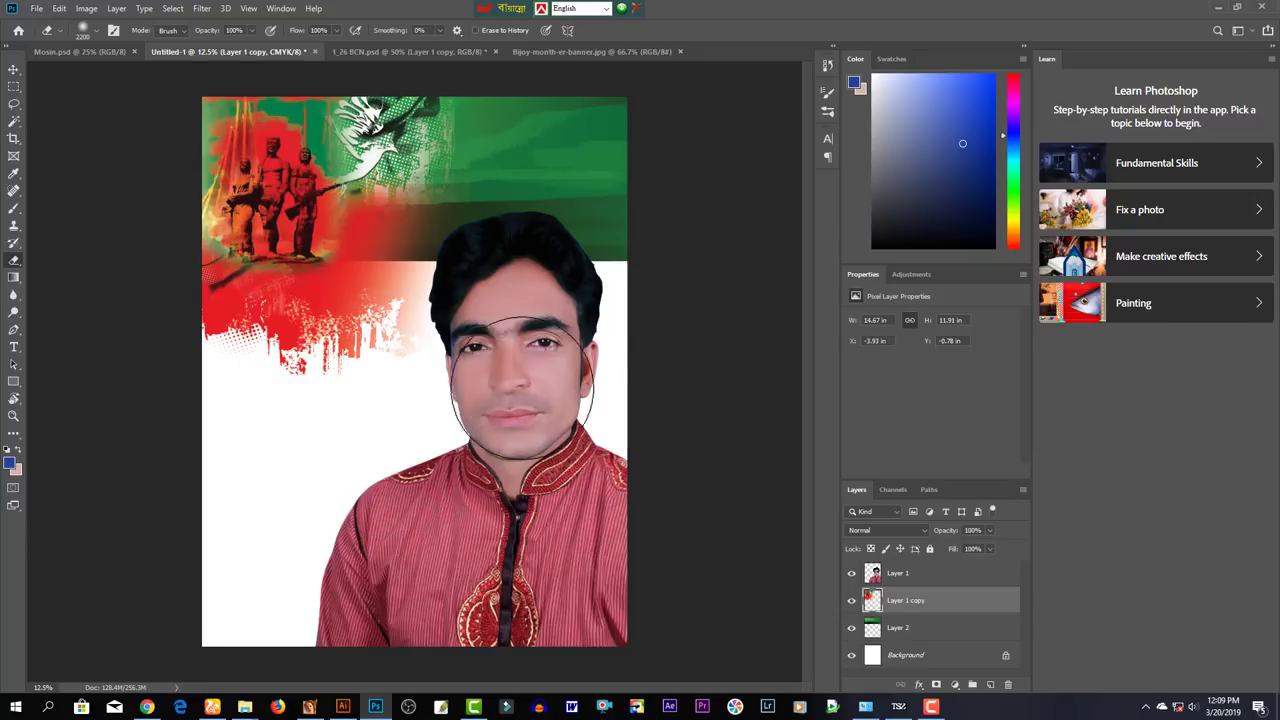
pyautogui.hotkey('alt', '[')
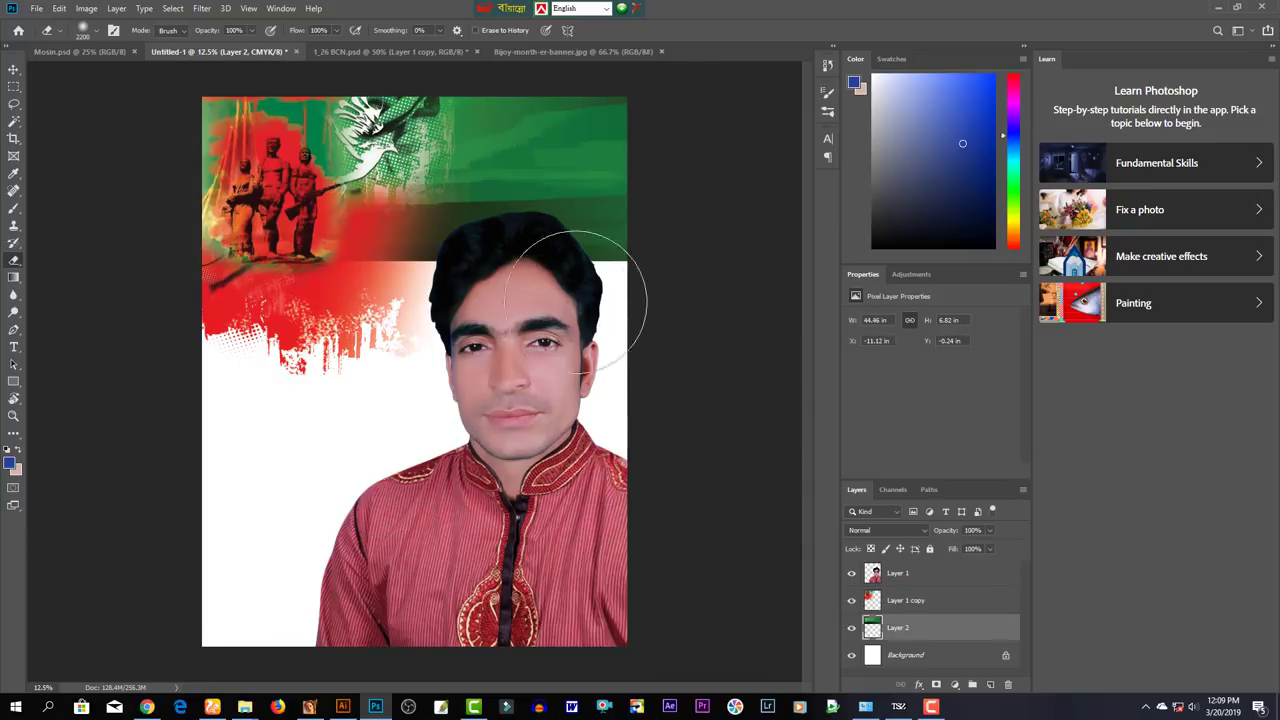
pyautogui.moveTo(600, 240); pyautogui.dragTo(380, 240)
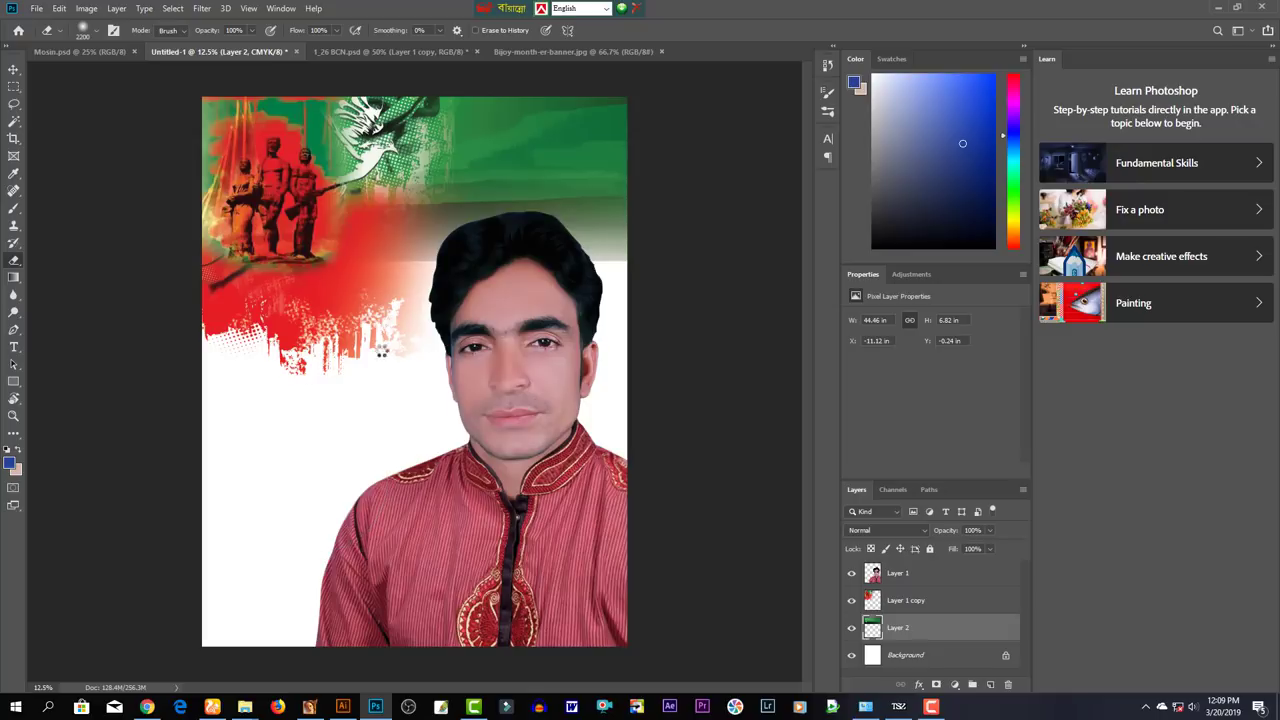
pyautogui.hotkey('ctrl', 'z')
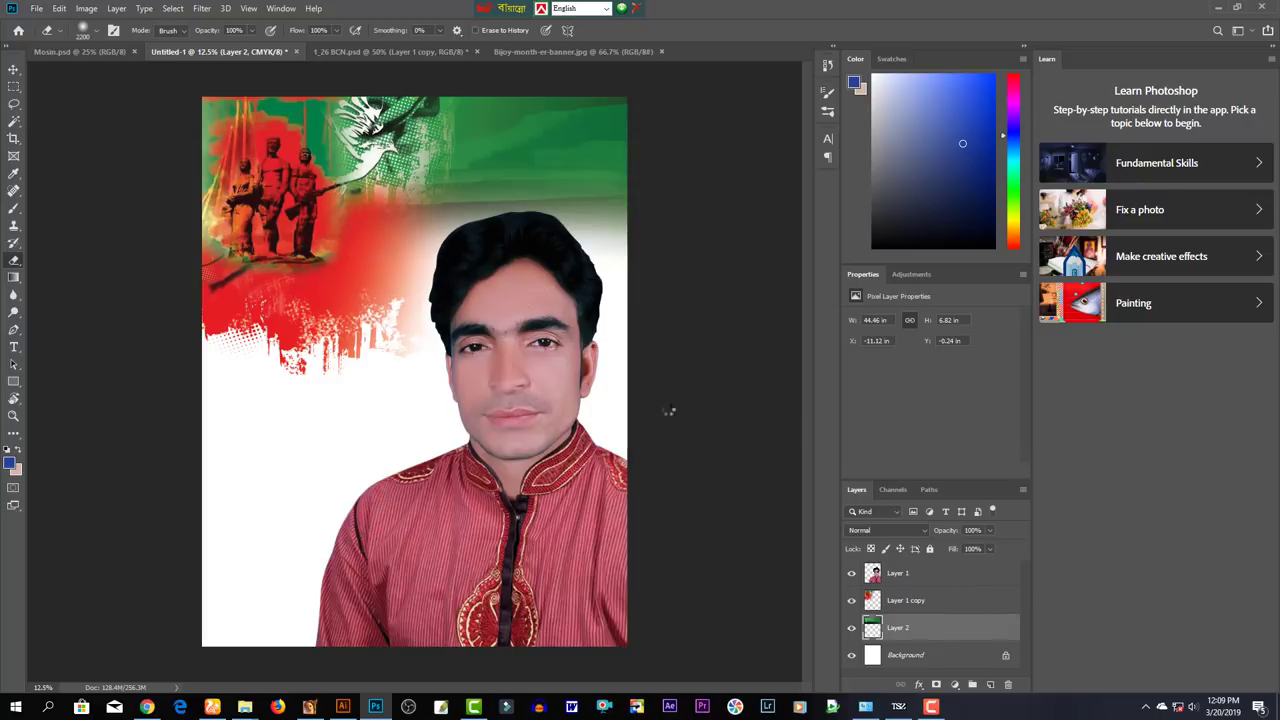
# Shrink the red-green artwork layer to about 86% and shift it slightly
pyautogui.press('v')
pyautogui.click(312, 281)
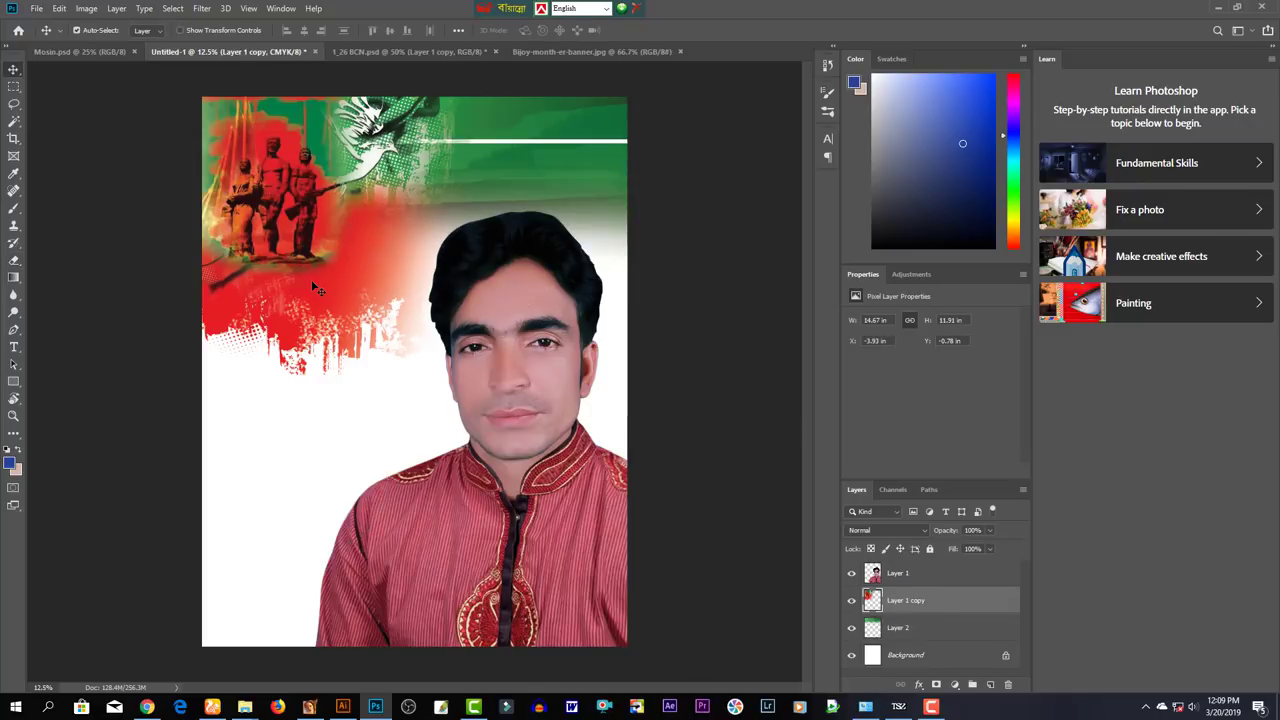
pyautogui.hotkey('ctrl', 't')
pyautogui.moveTo(471, 375); pyautogui.dragTo(420, 333)
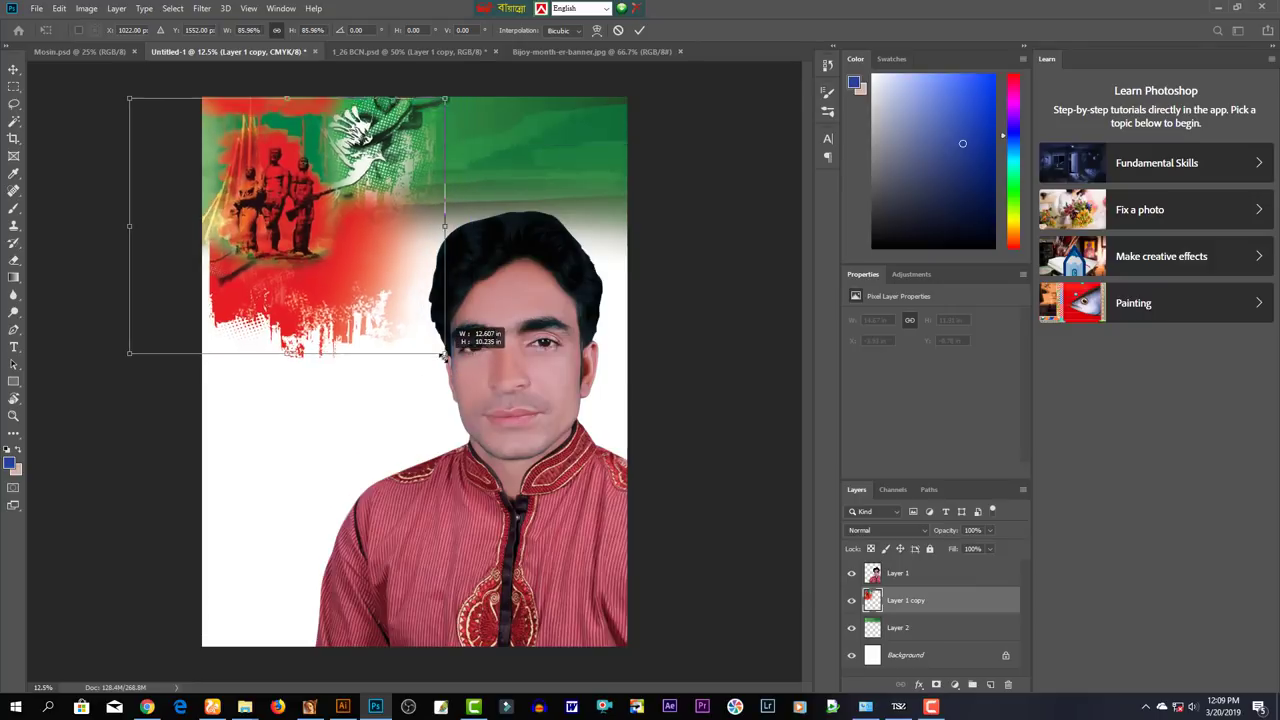
pyautogui.moveTo(326, 280)
pyautogui.mouseDown()
pyautogui.moveTo(321, 269)
pyautogui.moveTo(331, 273)
pyautogui.mouseUp()
pyautogui.write('107')
pyautogui.press('Return')
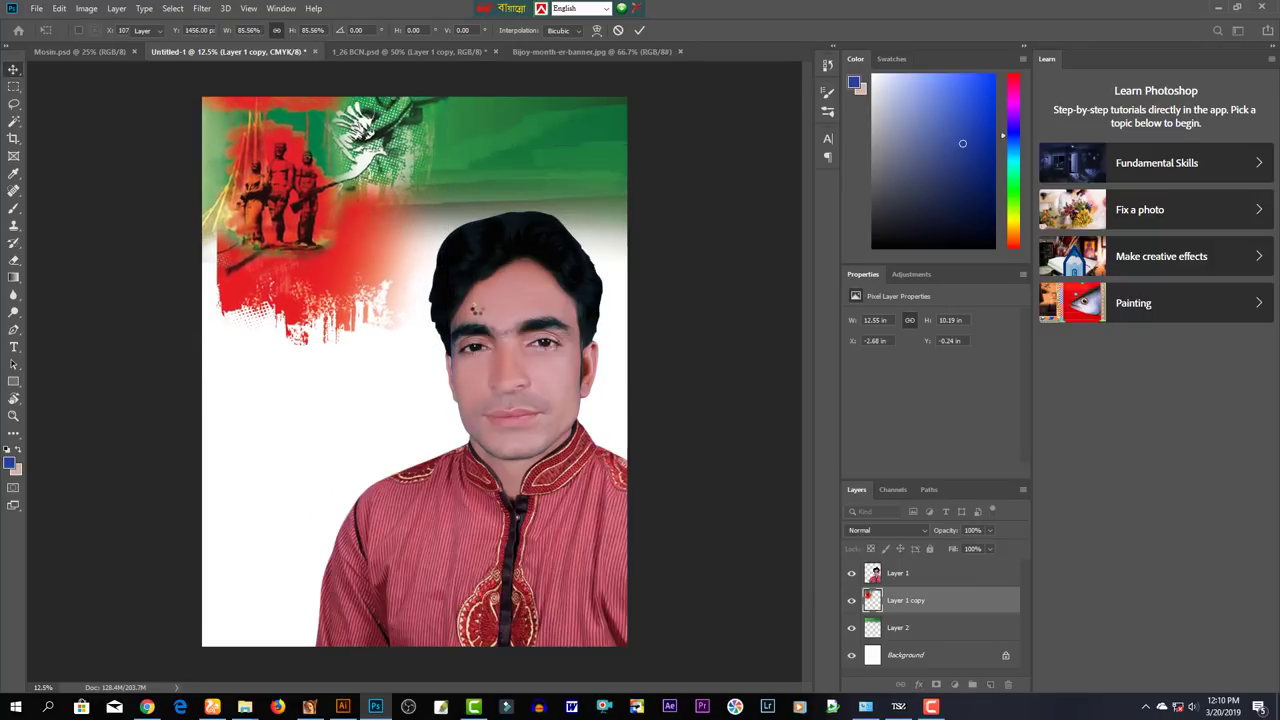
# Raise the portrait and scale it to about 96%, roughly 14.99 × 17.61 inches
pyautogui.press('Return')
pyautogui.moveTo(557, 367); pyautogui.dragTo(559, 351)
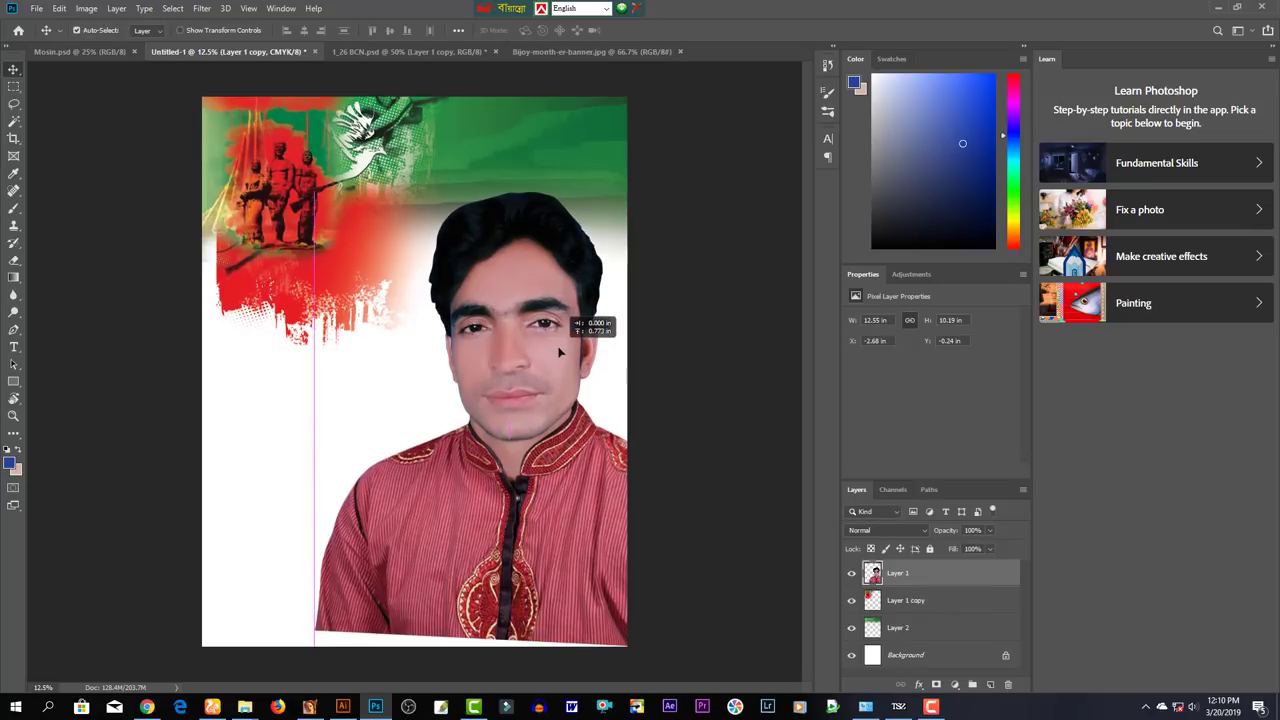
pyautogui.moveTo(559, 351); pyautogui.dragTo(560, 314)
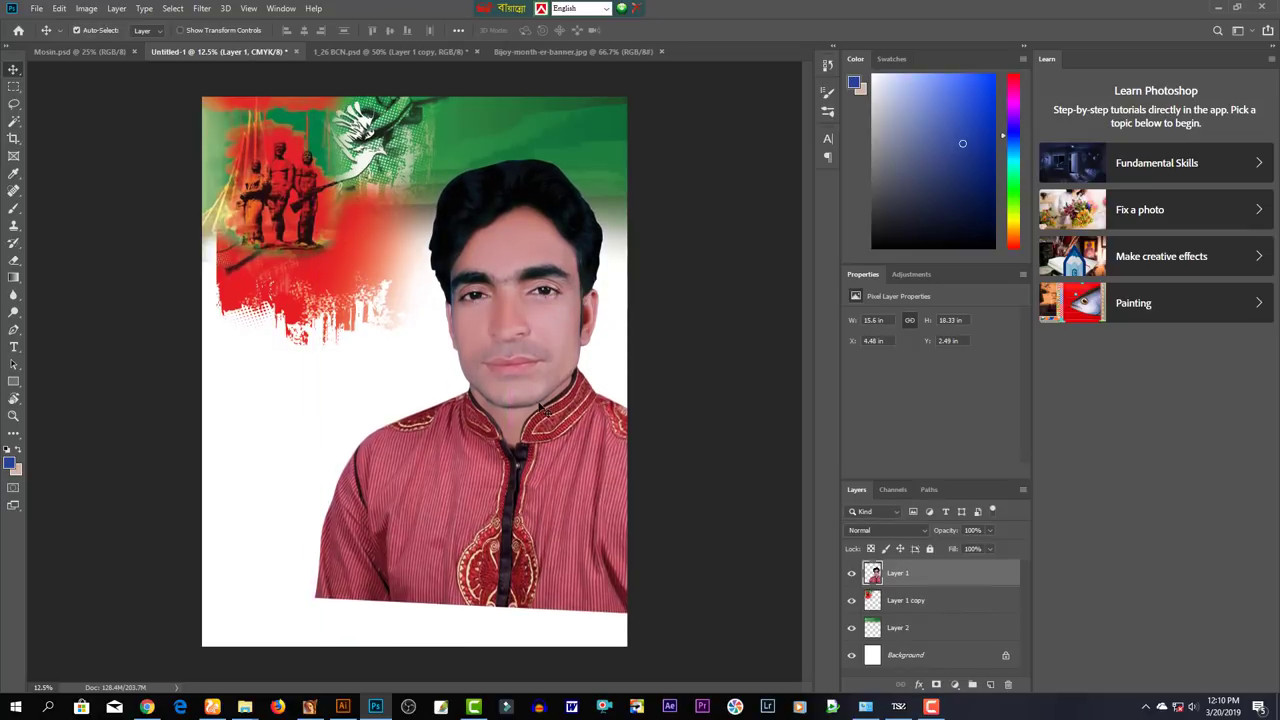
pyautogui.hotkey('ctrl', 't')
pyautogui.moveTo(312, 158); pyautogui.dragTo(324, 167)
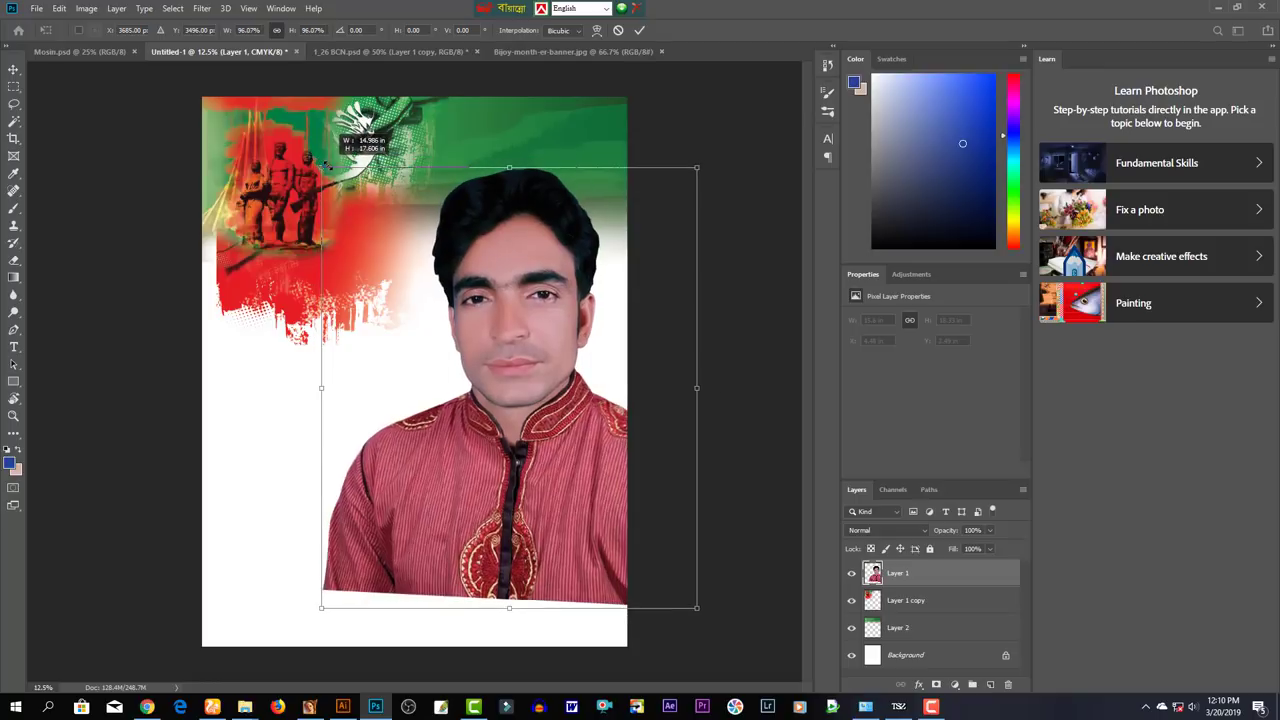
pyautogui.press('Return')
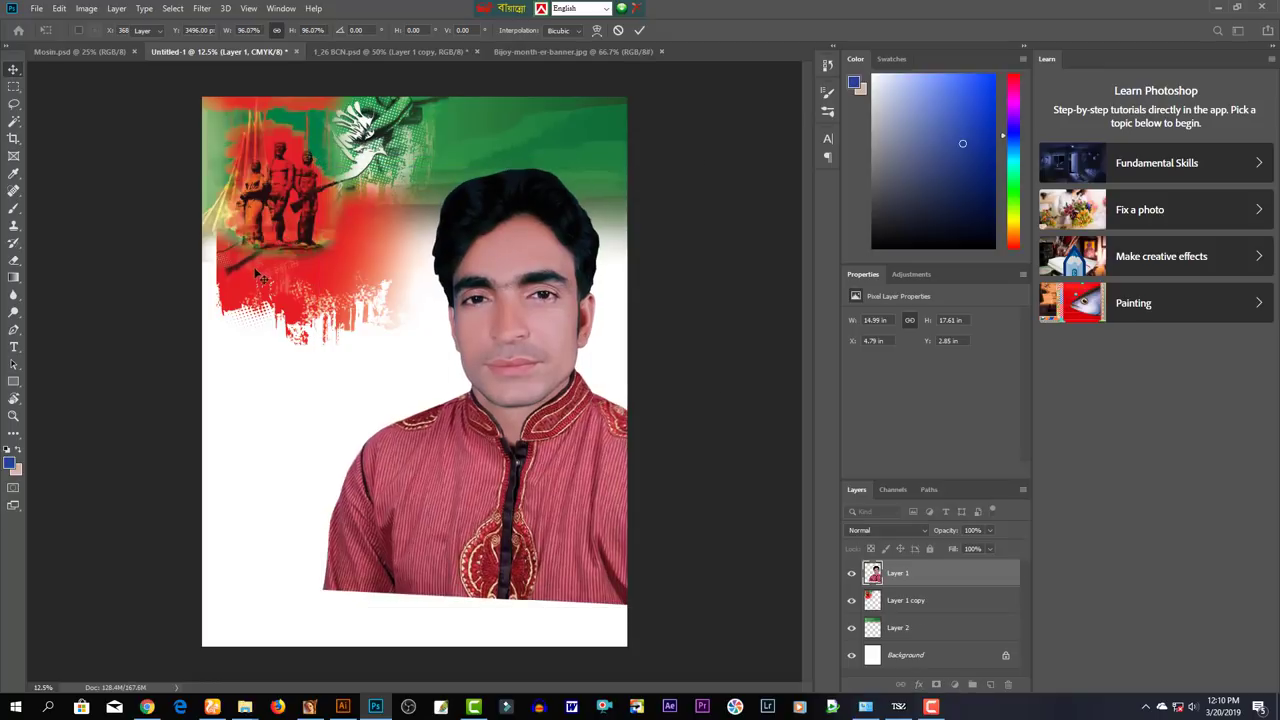
pyautogui.keyDown('ctrl'); pyautogui.click(260, 278); pyautogui.keyUp('ctrl')
pyautogui.press('s')
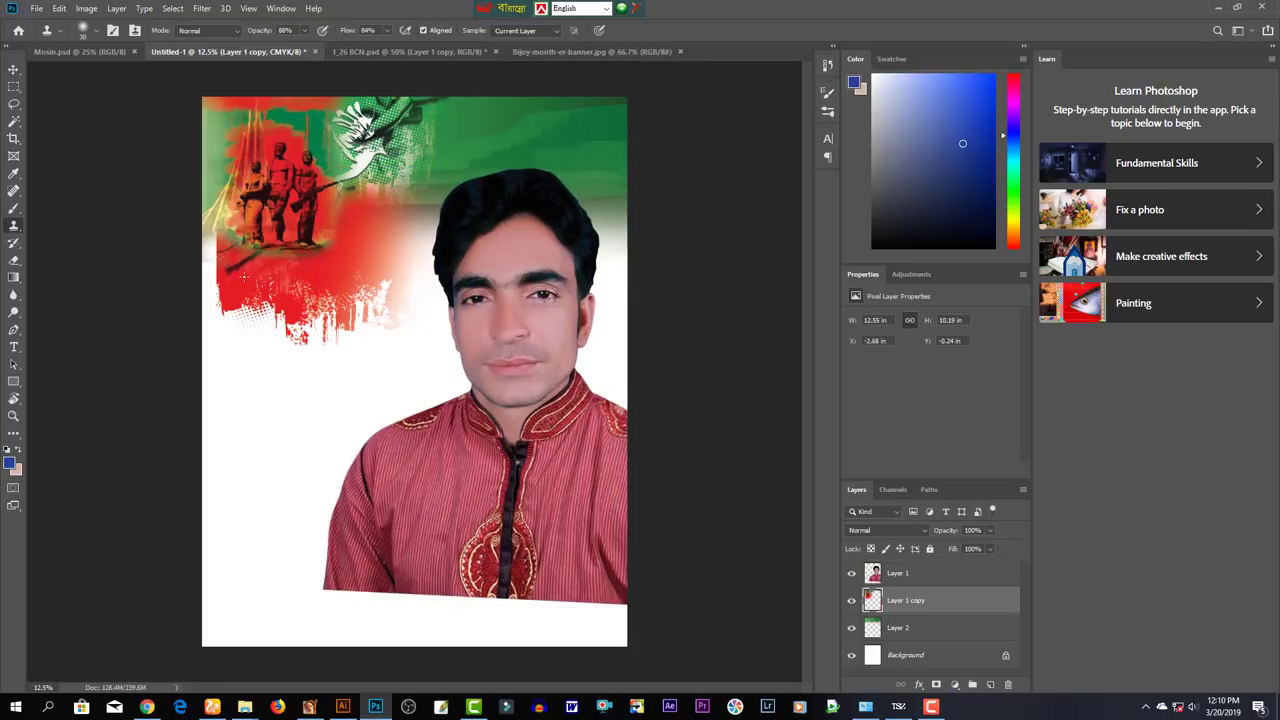
# Sample red from the artwork and paint it near full opacity along the left edge
pyautogui.press('b')
pyautogui.keyDown('alt'); pyautogui.click(247, 272); pyautogui.keyUp('alt')
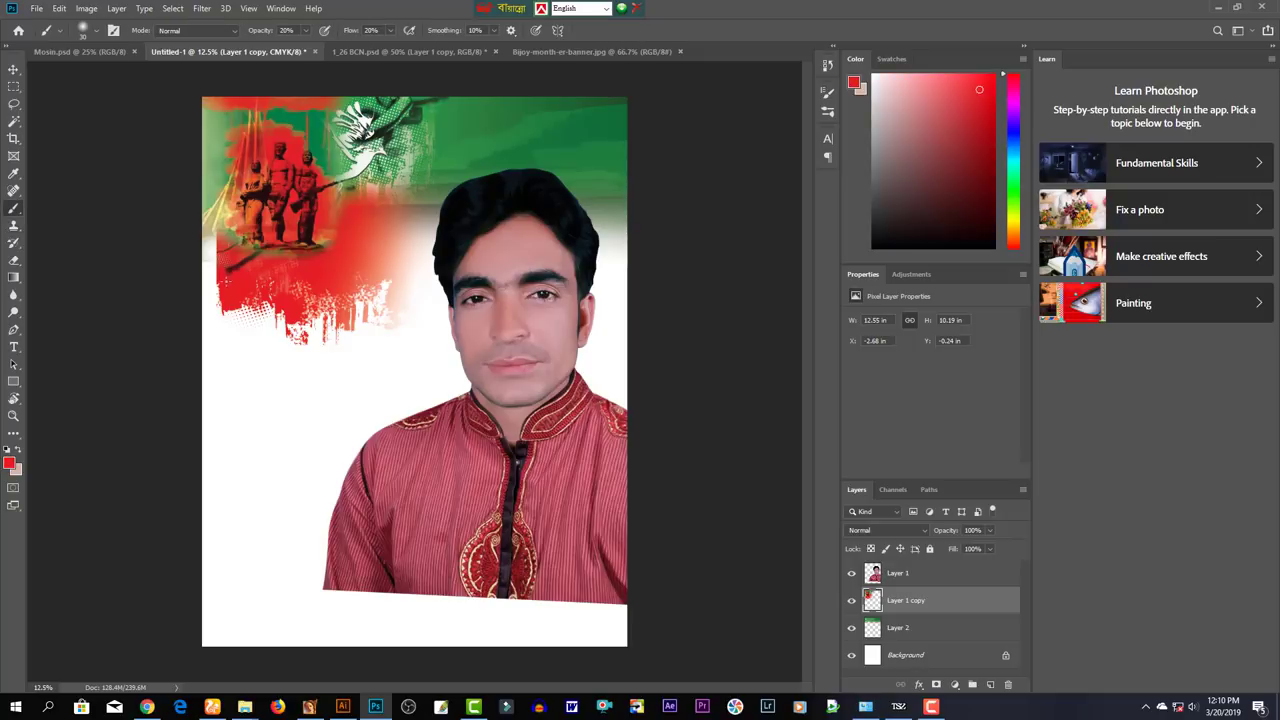
pyautogui.click(305, 30)
pyautogui.click(389, 31)
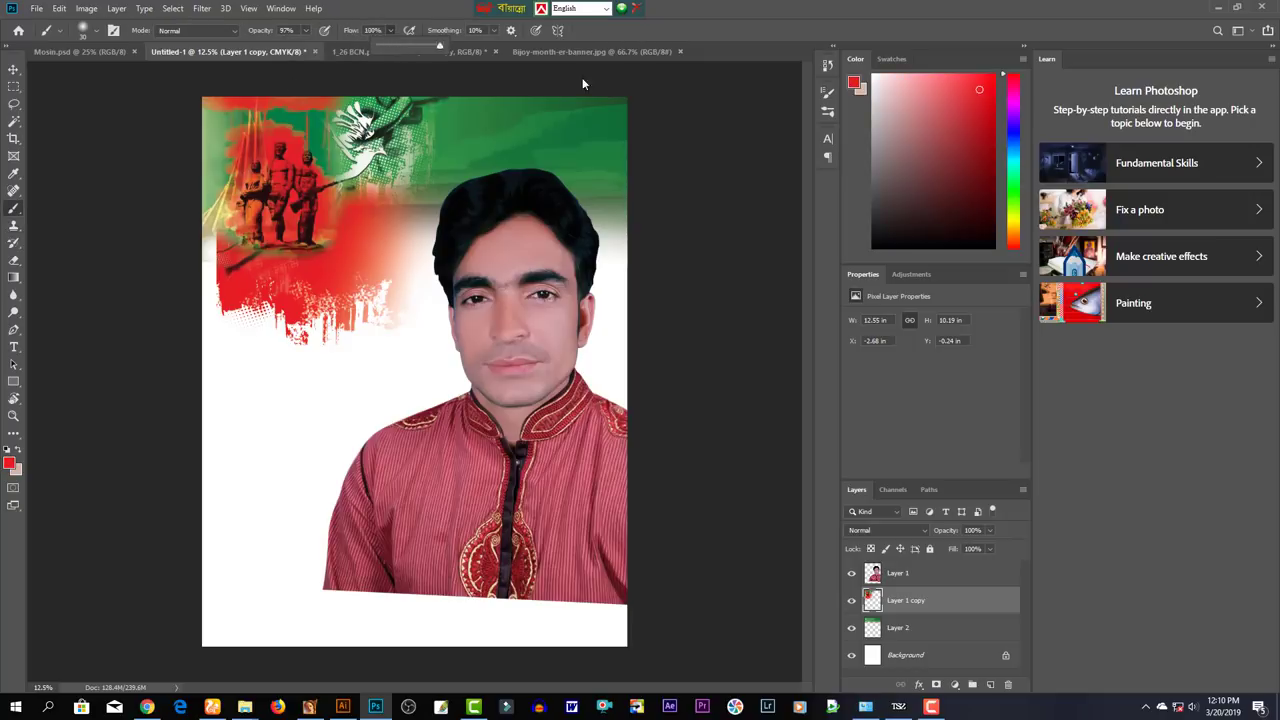
pyautogui.click(209, 268)
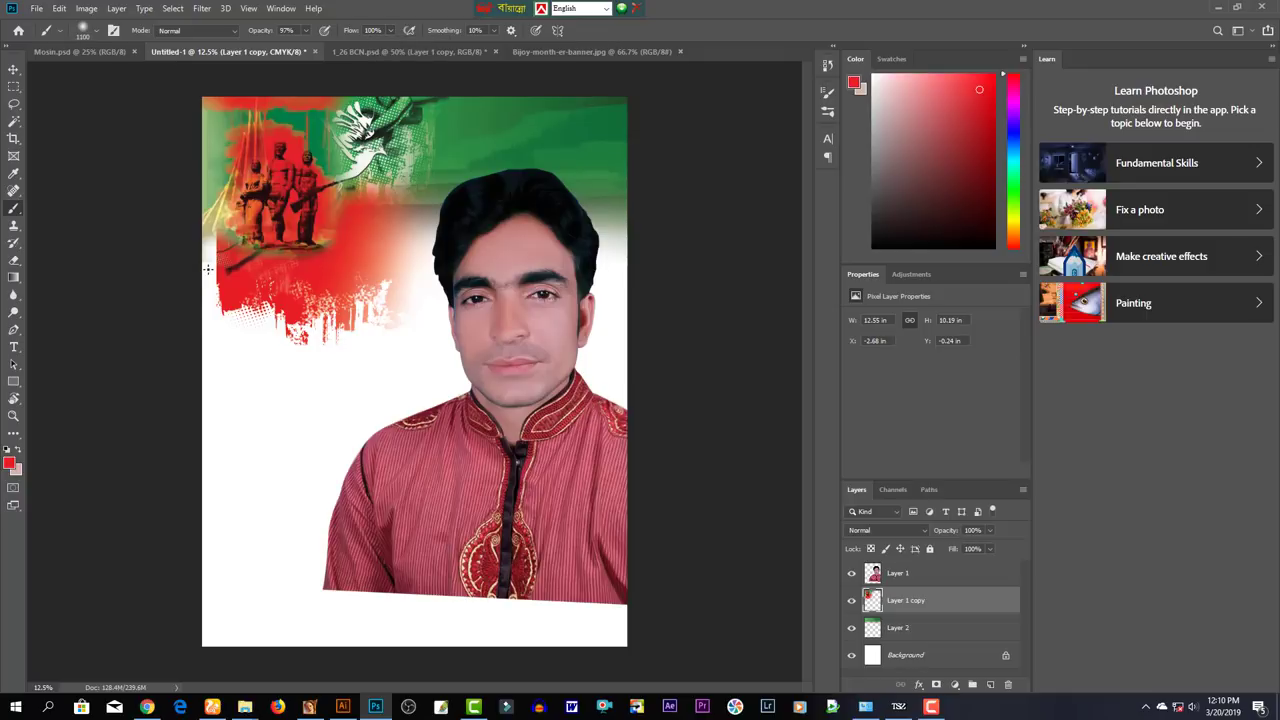
pyautogui.moveTo(171, 286); pyautogui.dragTo(175, 290)
pyautogui.press(']')
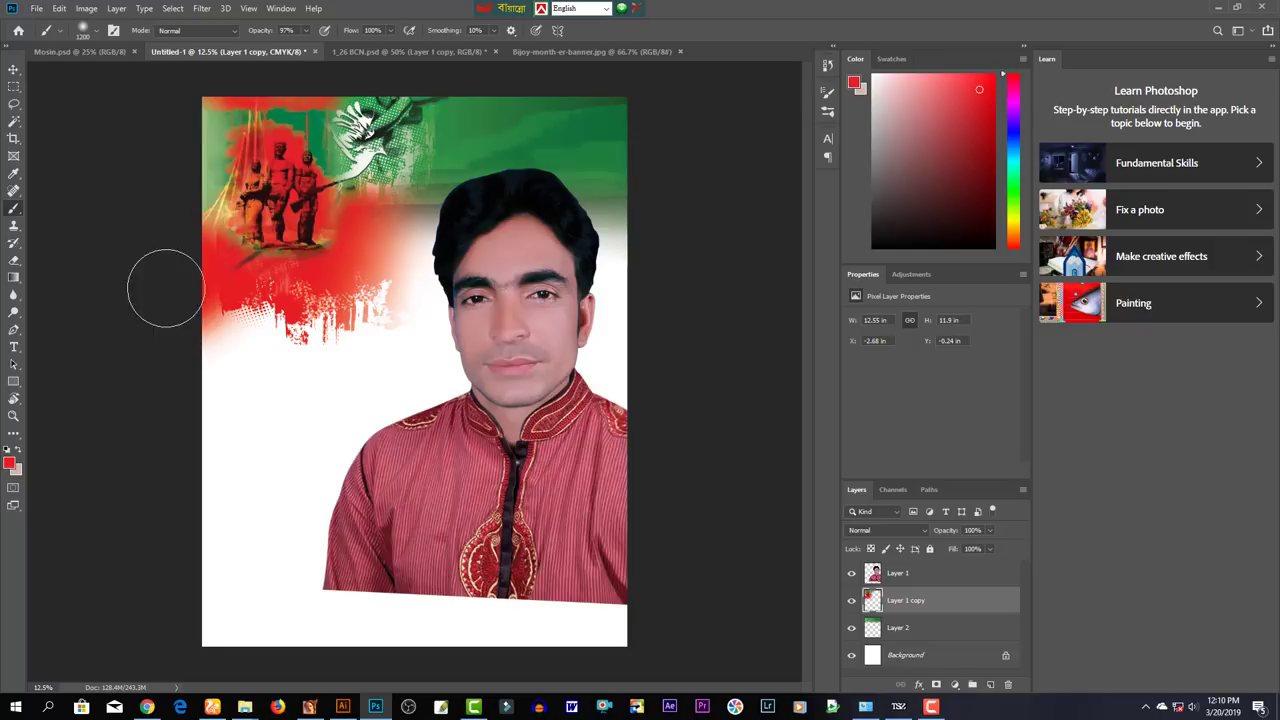
# Lasso the red halftone pieces and shift them toward the poster's left edge
pyautogui.click(15, 106)
pyautogui.moveTo(255, 288)
pyautogui.mouseDown()
pyautogui.moveTo(301, 334)
pyautogui.moveTo(258, 330)
pyautogui.mouseUp()
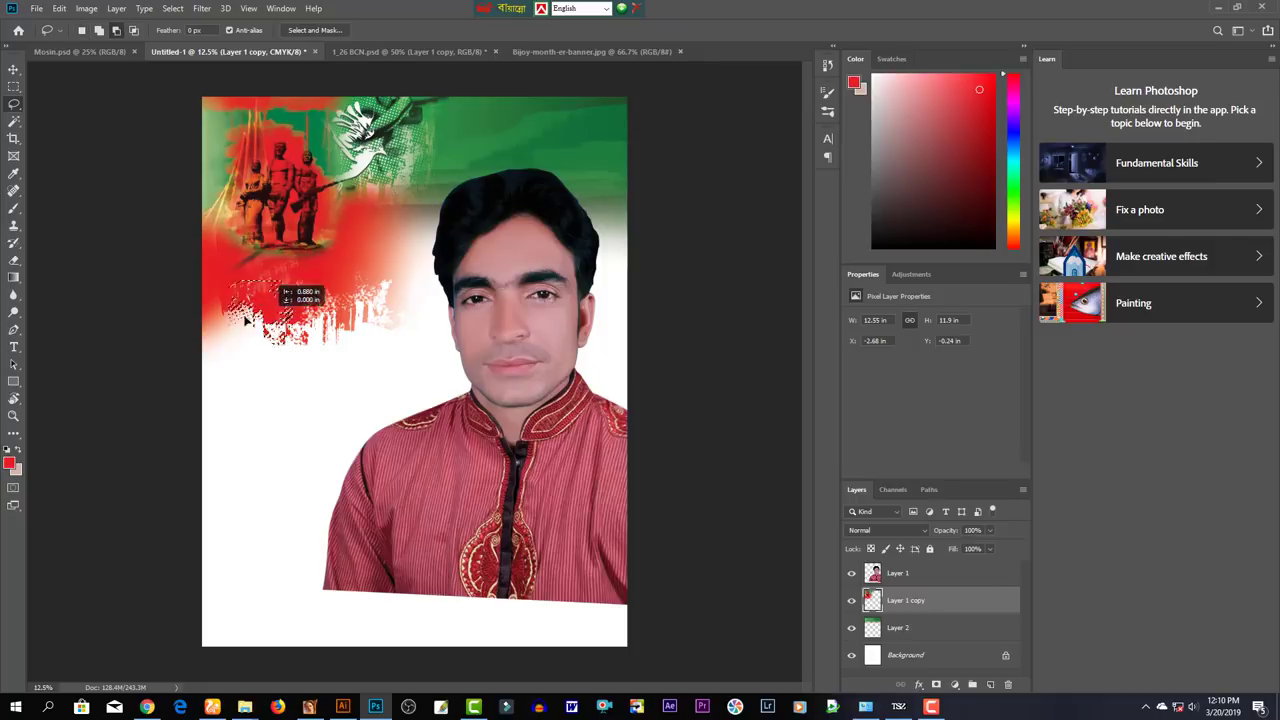
pyautogui.hotkey('ctrl', 'd')
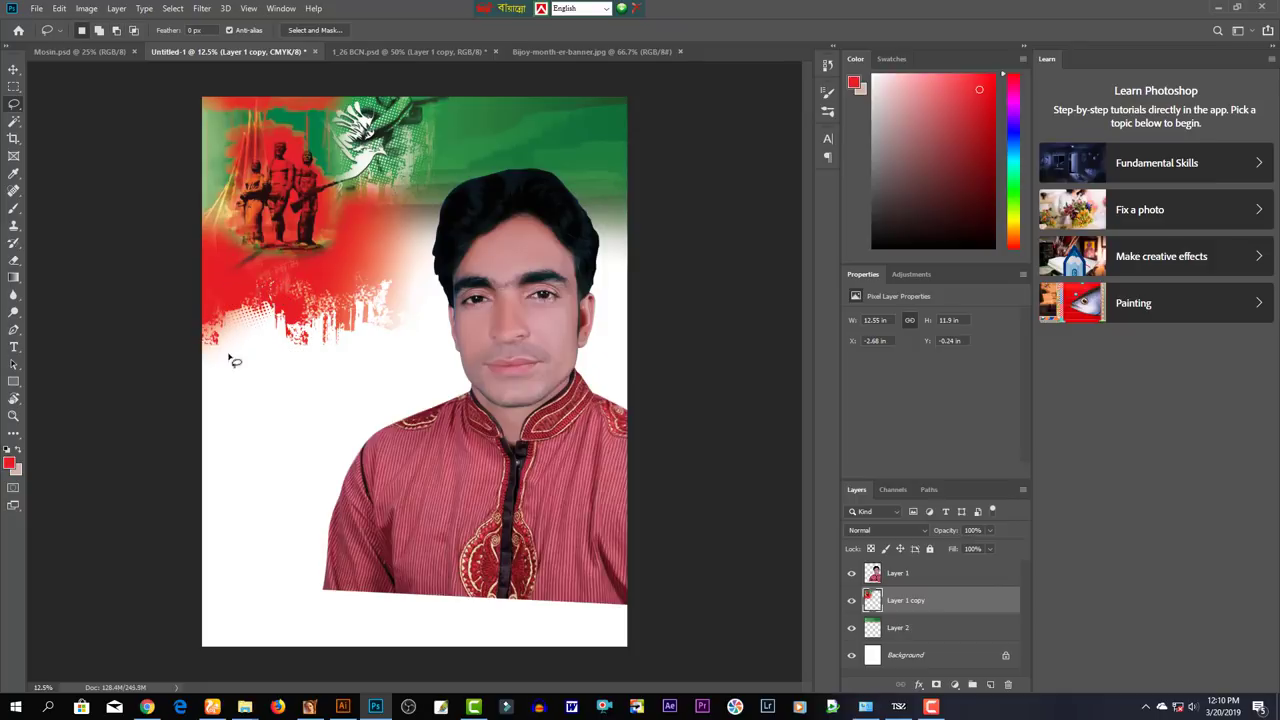
pyautogui.press('v')
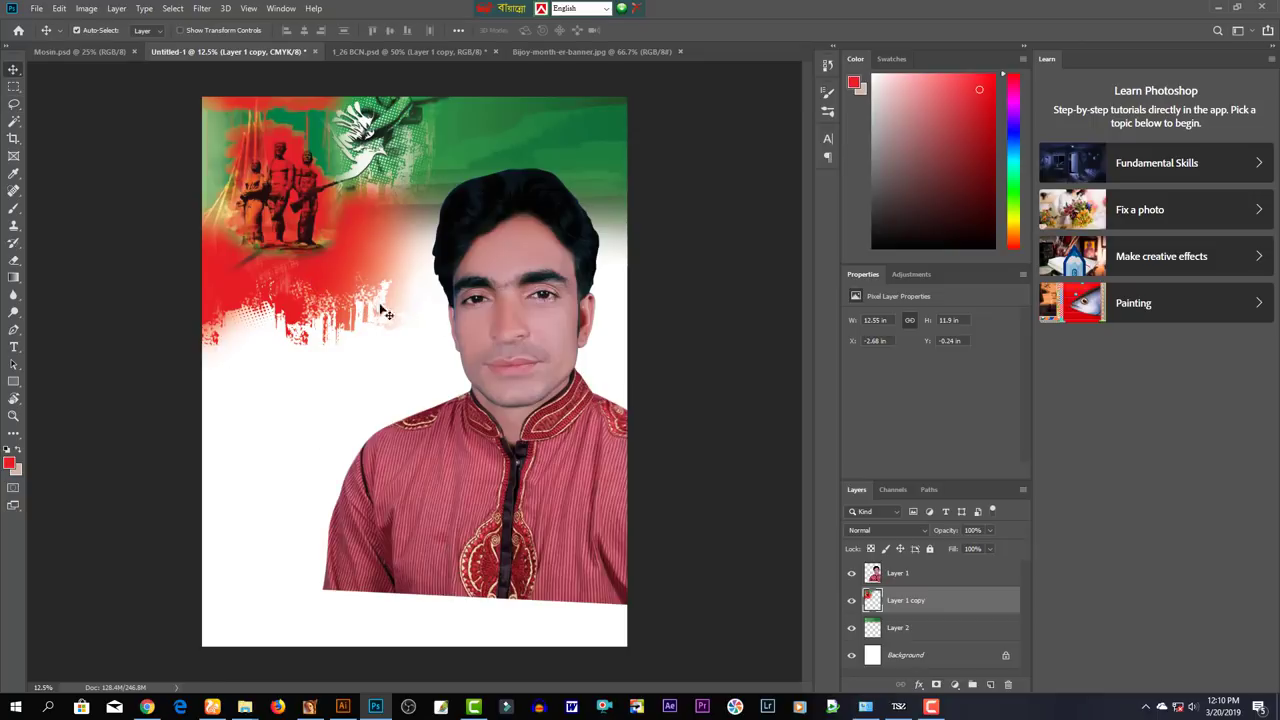
pyautogui.click(14, 103)
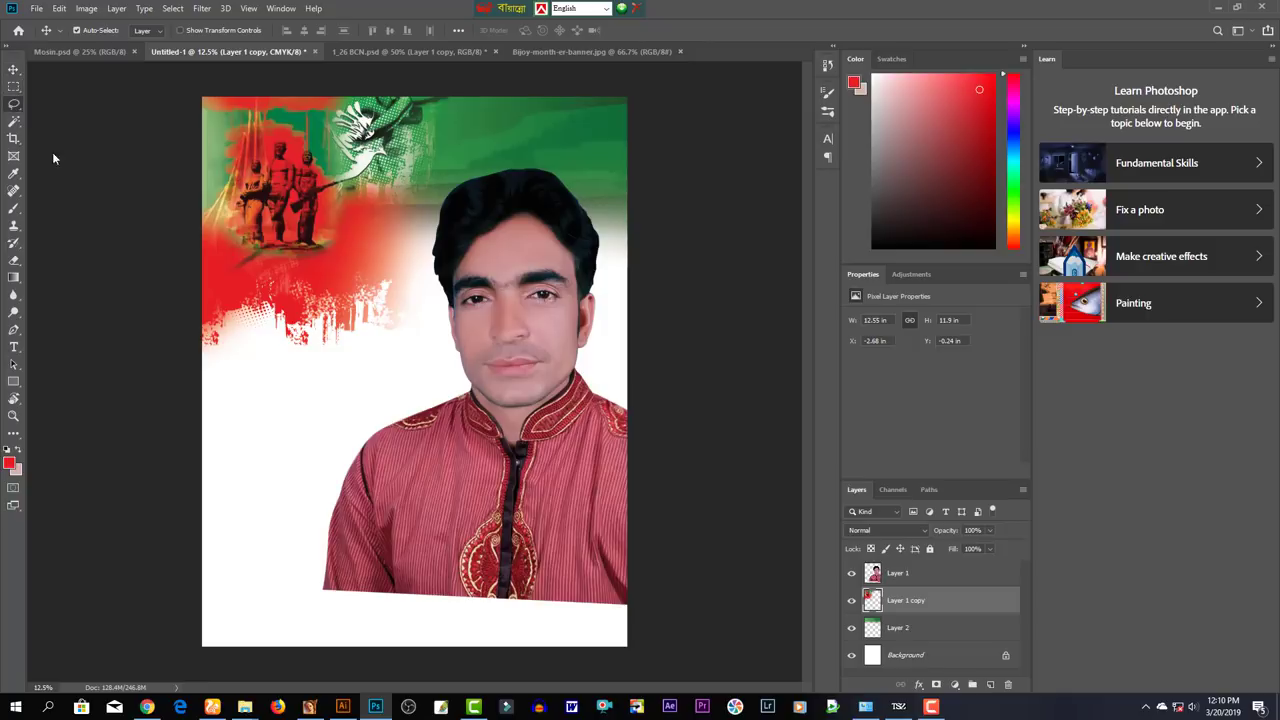
pyautogui.moveTo(278, 349)
pyautogui.mouseDown()
pyautogui.moveTo(345, 320)
pyautogui.moveTo(408, 333)
pyautogui.moveTo(410, 305)
pyautogui.mouseUp()
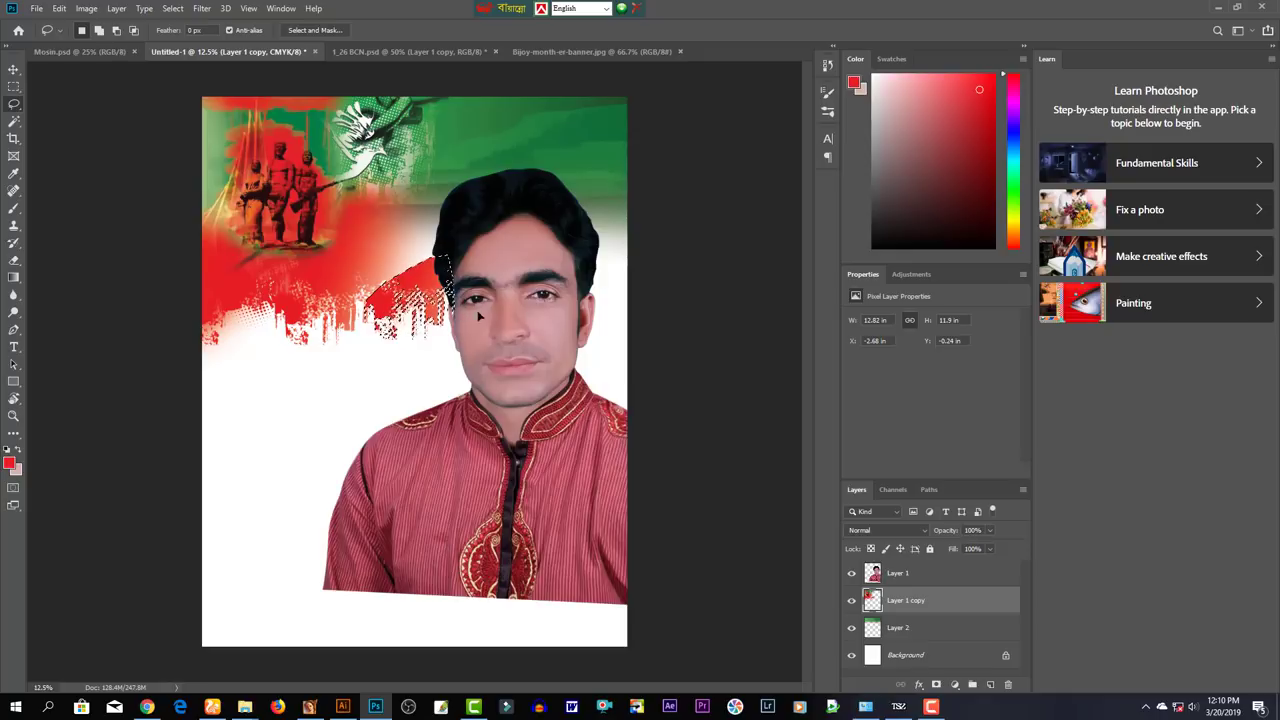
pyautogui.hotkey('ctrl', 'd')
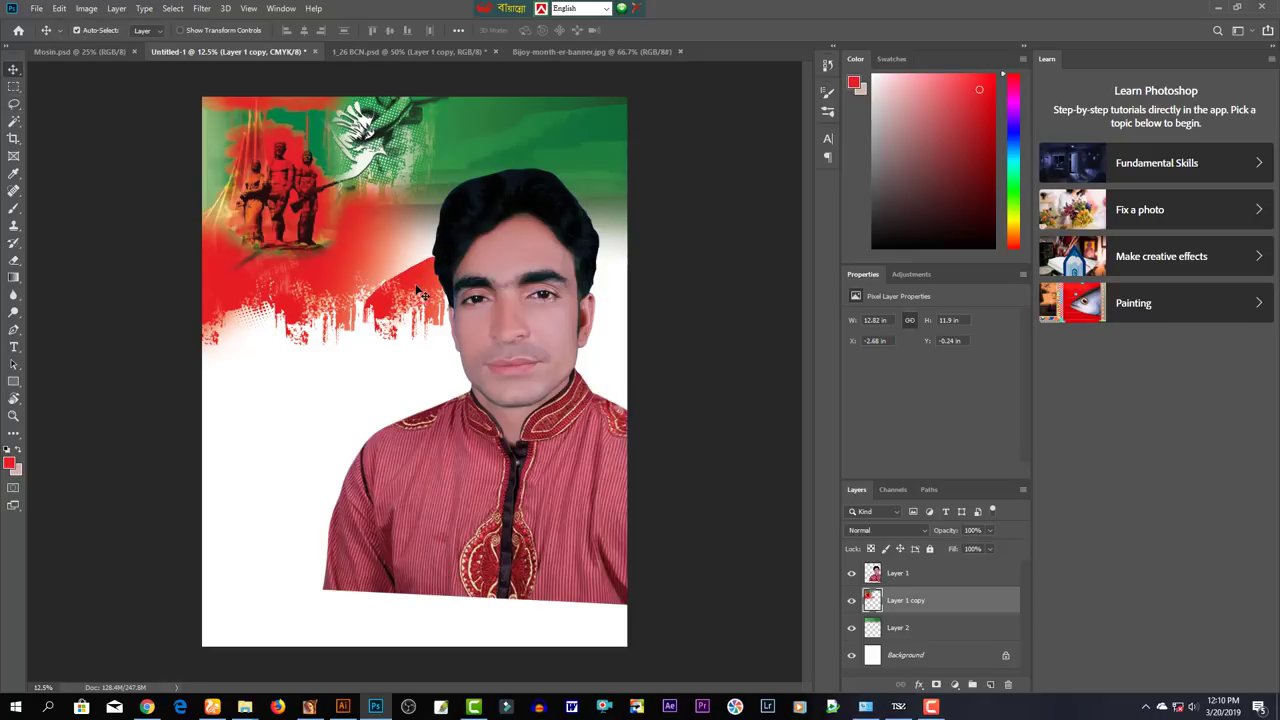
# Paint red with a 900-size brush into the white gap beside the hair
pyautogui.press('s')
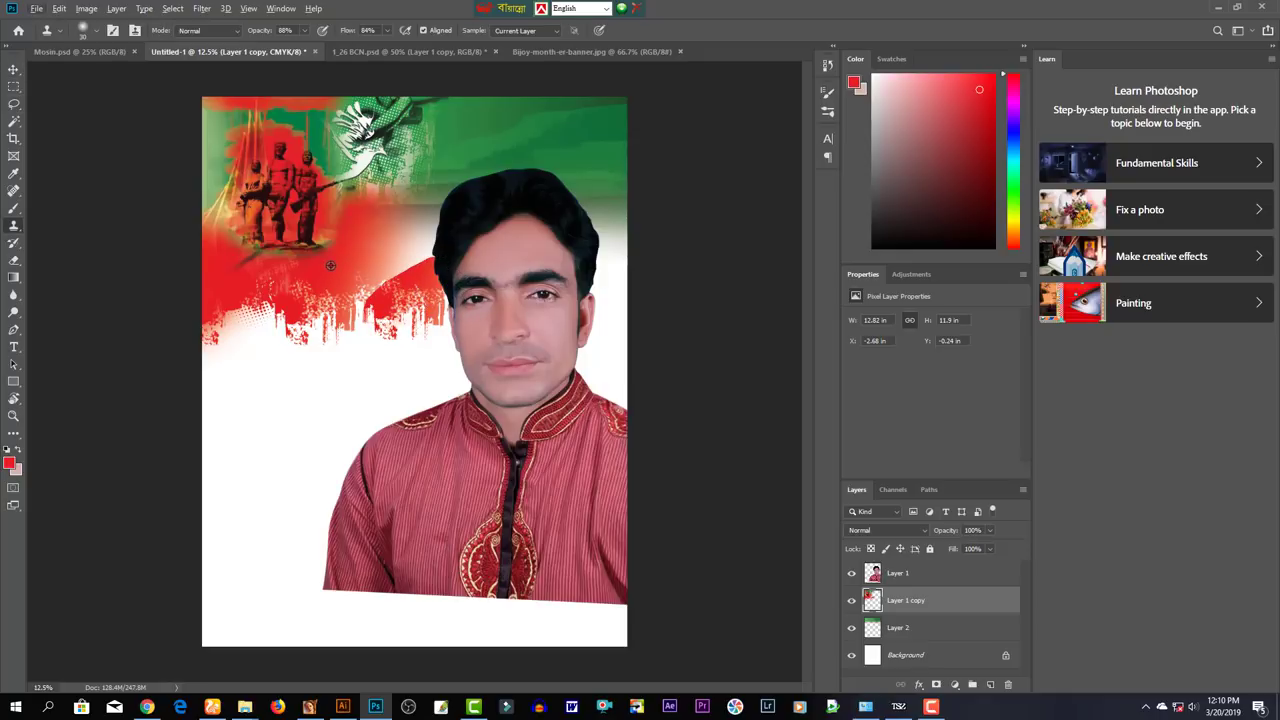
pyautogui.press('b')
pyautogui.keyDown('alt'); pyautogui.click(344, 266); pyautogui.keyUp('alt')
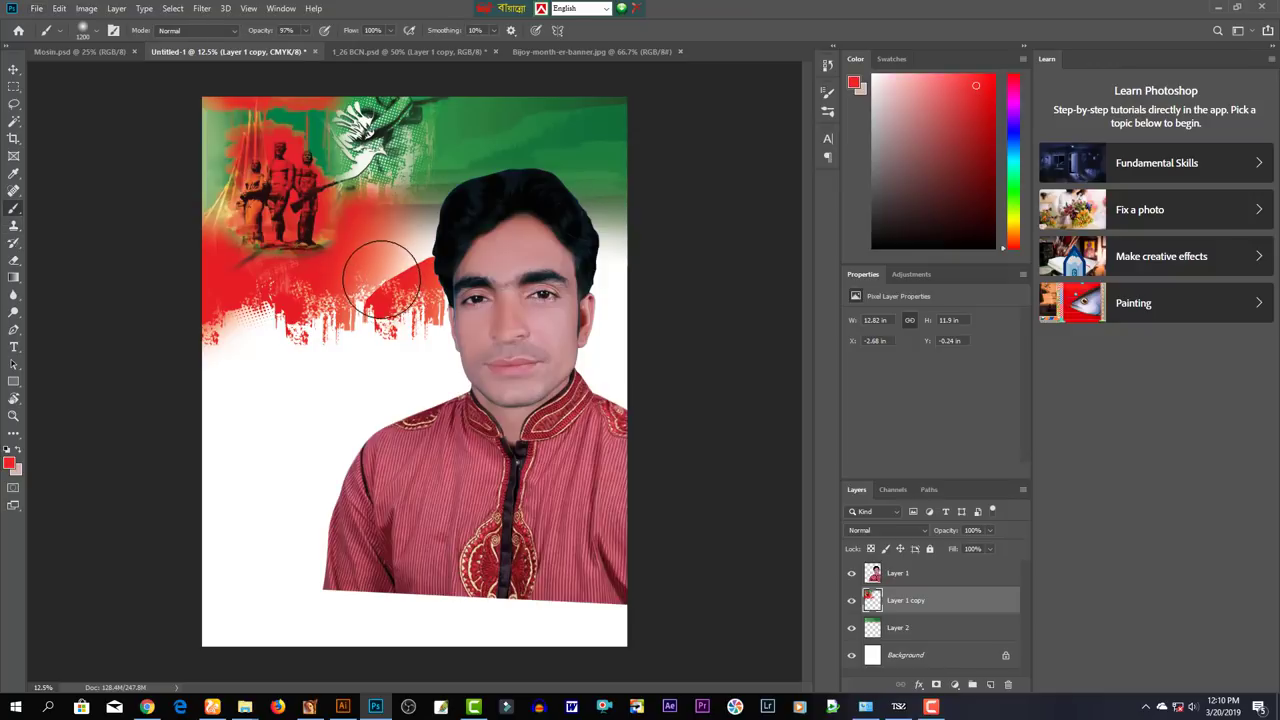
pyautogui.press('[')
pyautogui.press('[')
pyautogui.press('[')
pyautogui.moveTo(385, 275)
pyautogui.mouseDown()
pyautogui.moveTo(428, 237)
pyautogui.moveTo(371, 257)
pyautogui.mouseUp()
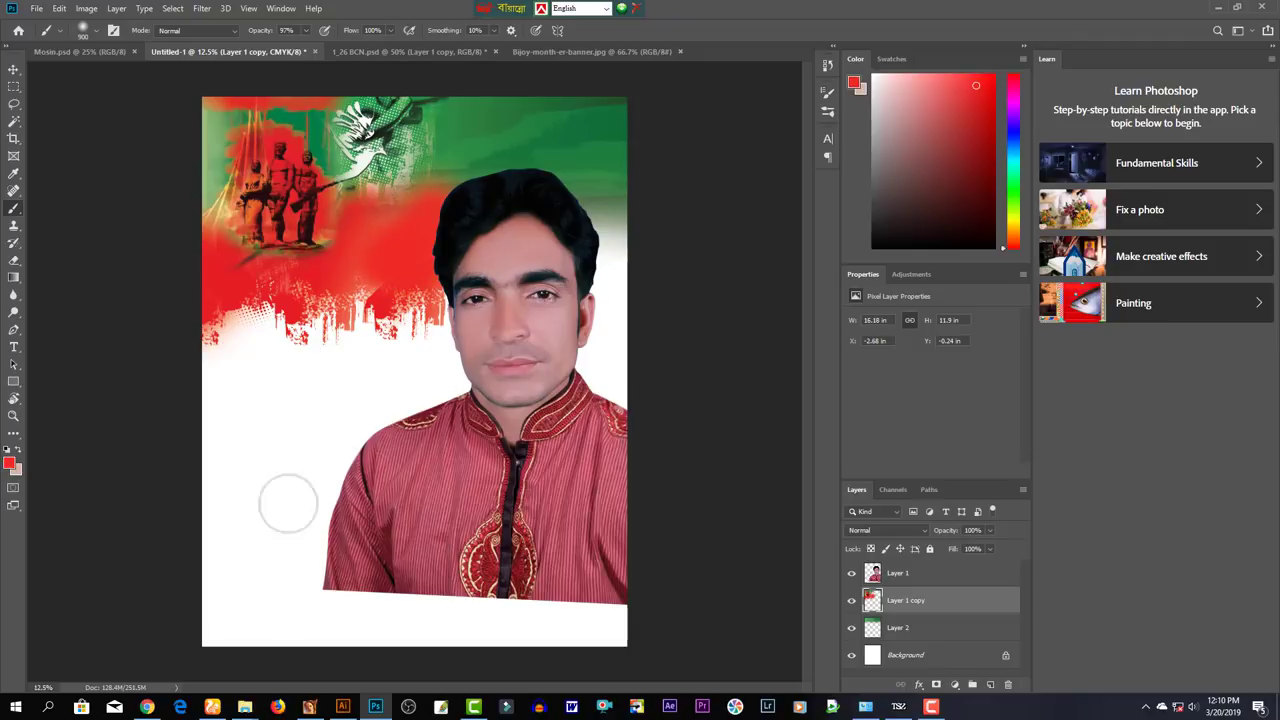
pyautogui.click(14, 69)
# Scale portrait Layer 1 to about 101% and nudge it slightly right and down
pyautogui.click(592, 458)
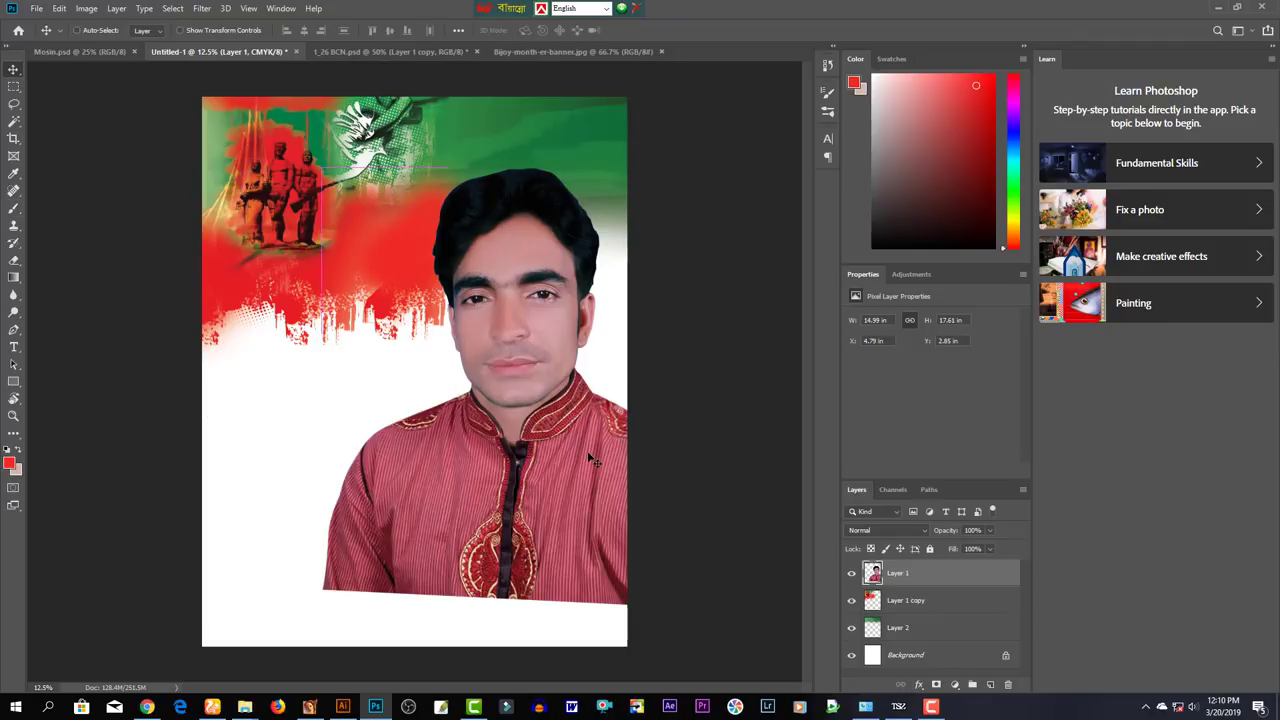
pyautogui.hotkey('ctrl', 't')
pyautogui.moveTo(571, 487); pyautogui.dragTo(579, 496)
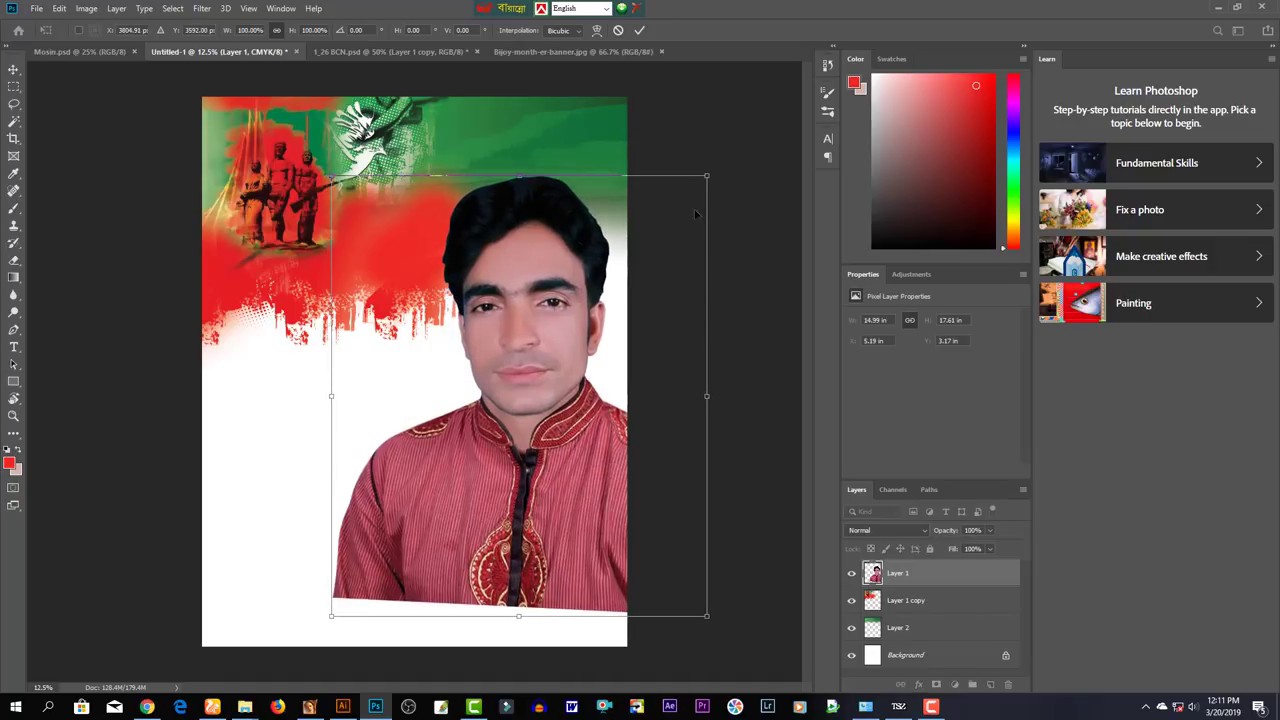
pyautogui.moveTo(706, 176); pyautogui.dragTo(709, 175)
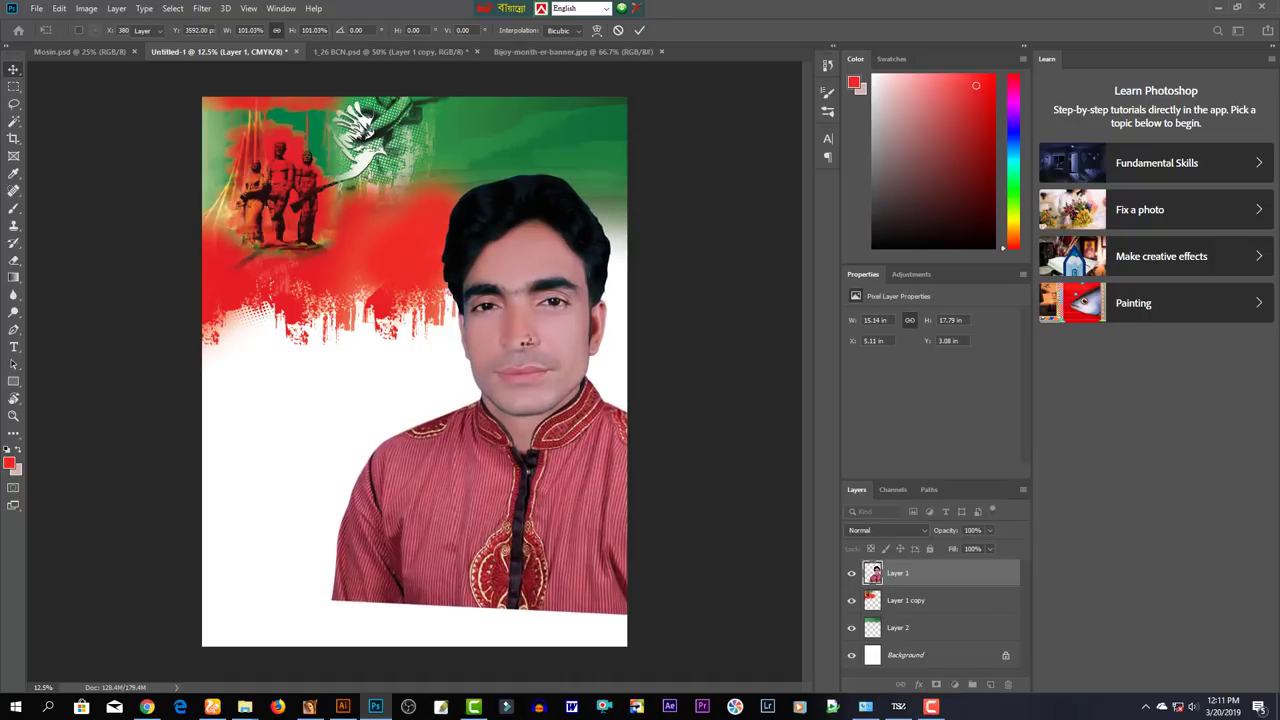
pyautogui.press('Return')
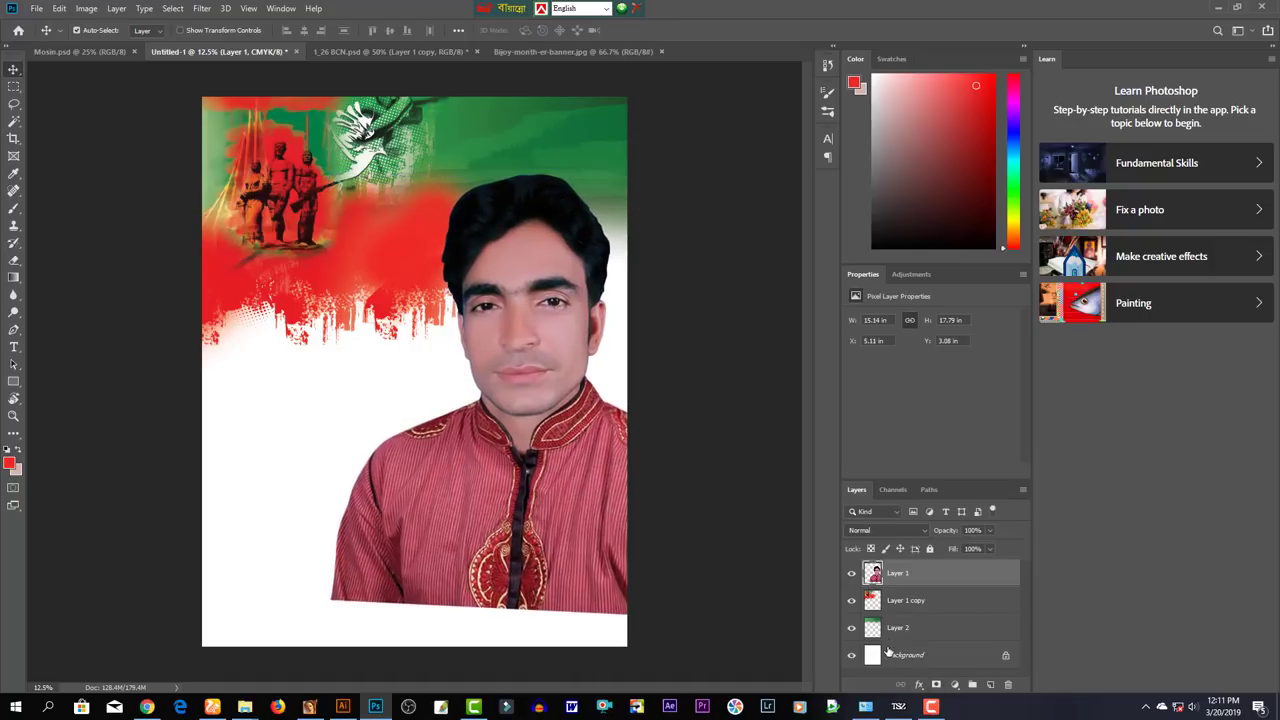
pyautogui.click(889, 653)
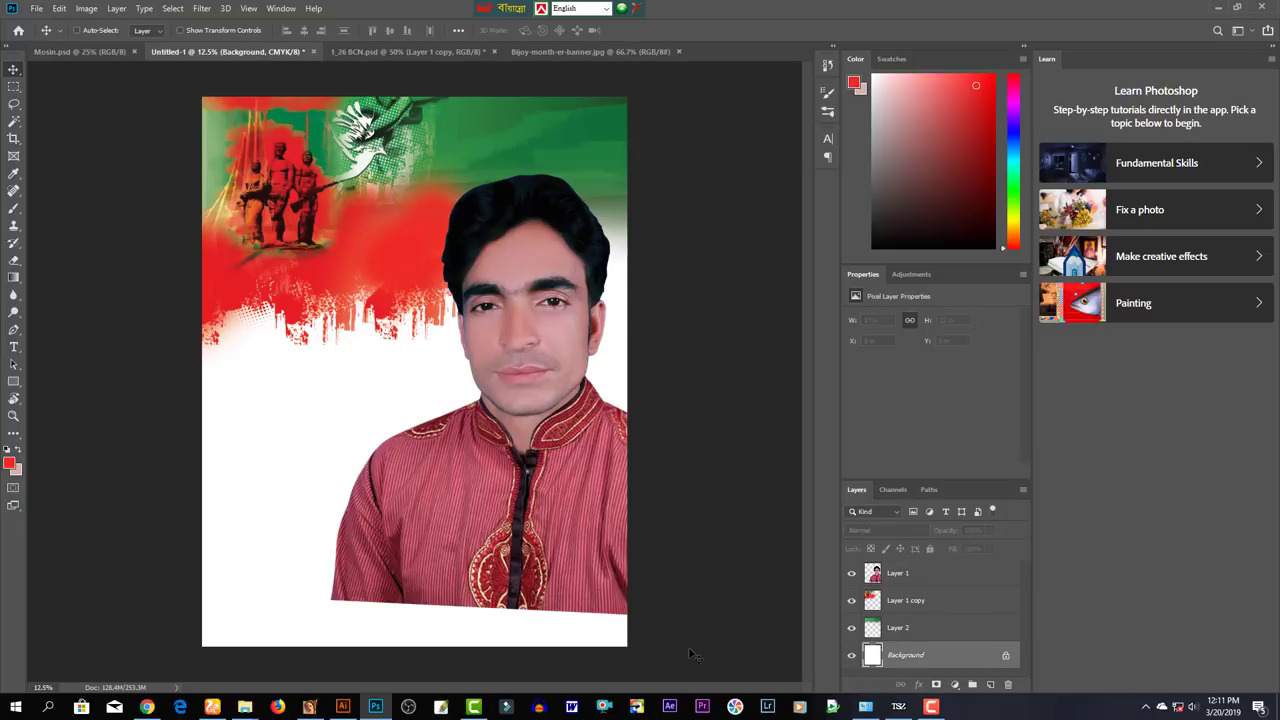
# Add a new Layer 3 filled with light beige and set near-white as paint colour
pyautogui.hotkey('ctrl', 'shift', 'alt', 'n')
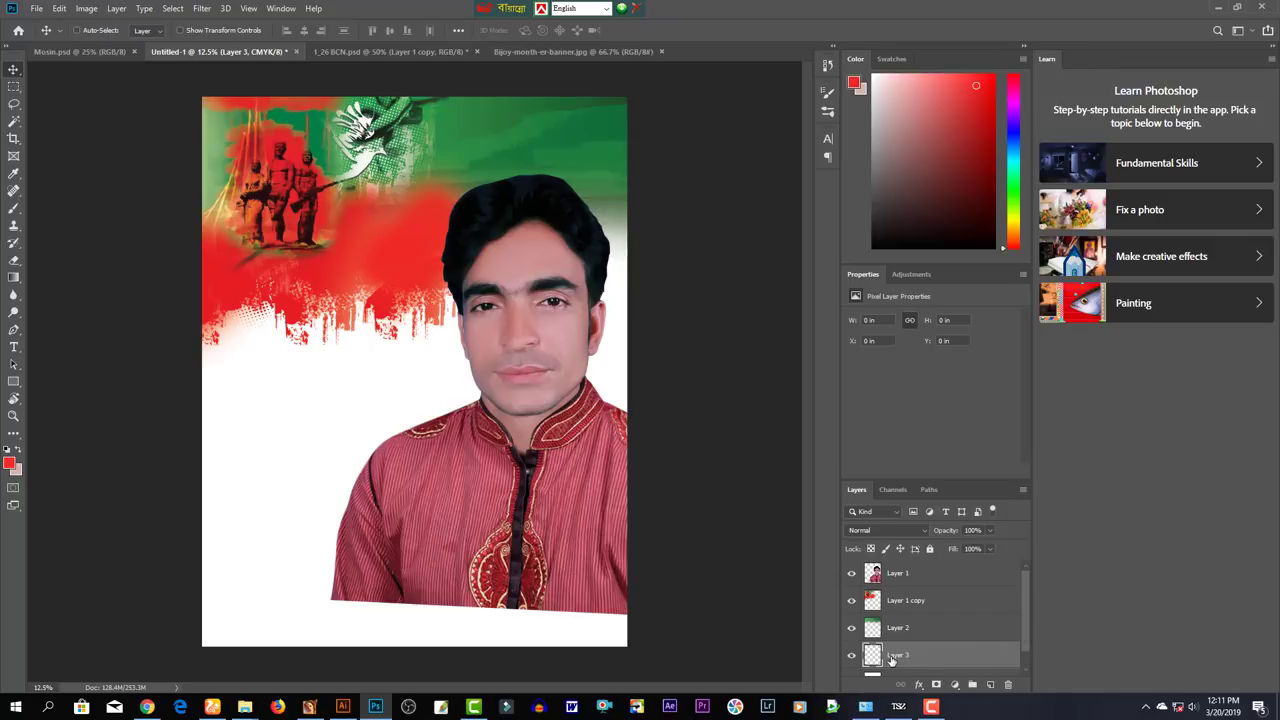
pyautogui.hotkey('ctrl', 'BackSpace')
pyautogui.click(876, 91)
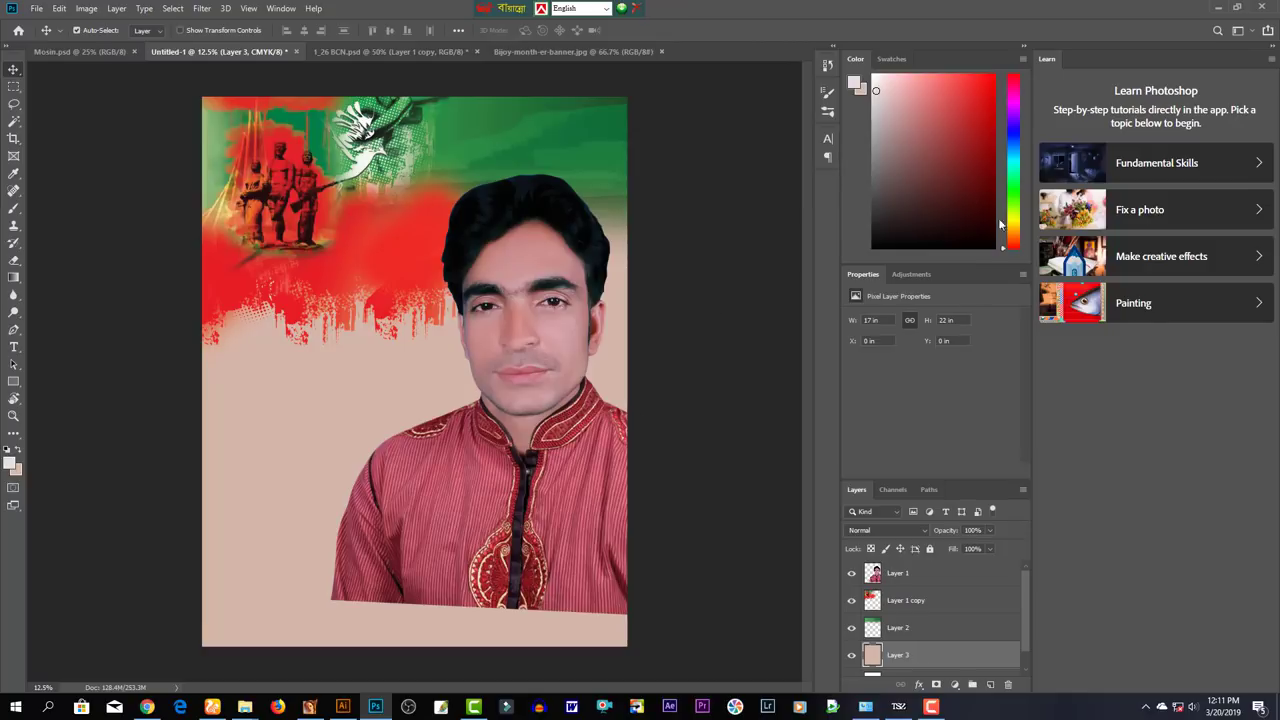
# Erase the beige across the middle and around the face with a 3000-size soft eraser
pyautogui.press('e')
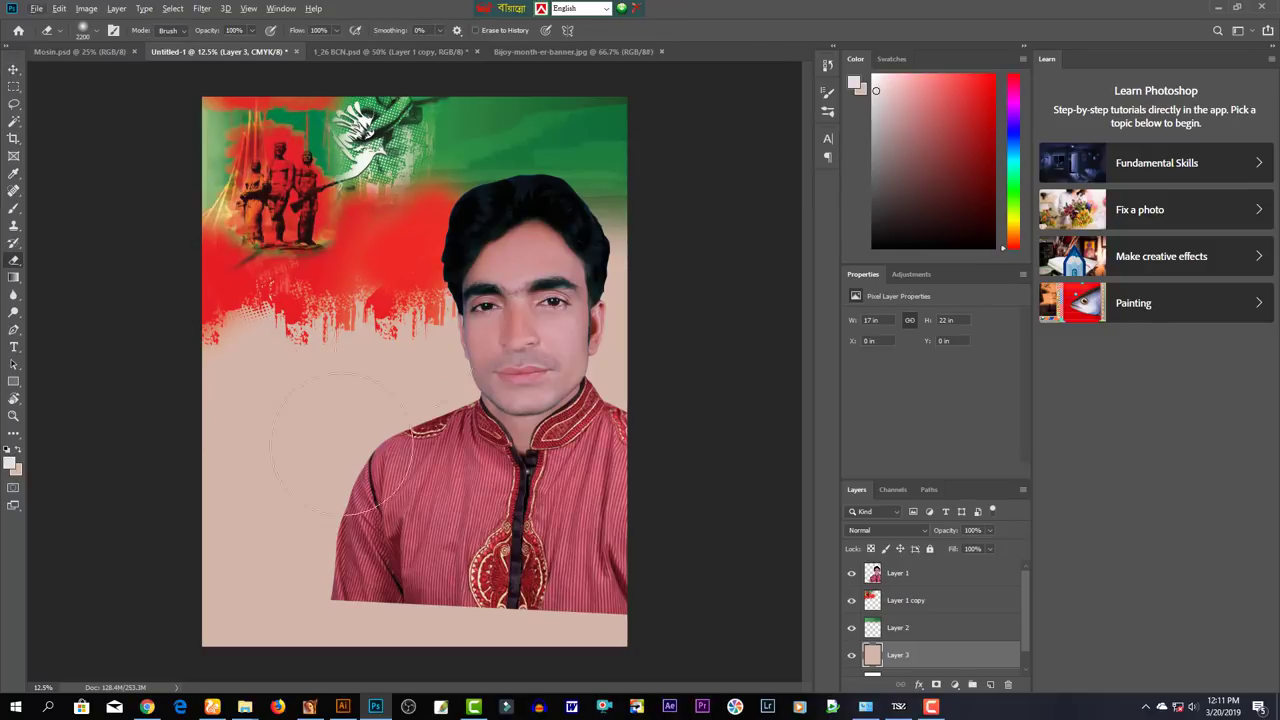
pyautogui.moveTo(235, 370); pyautogui.dragTo(455, 390)
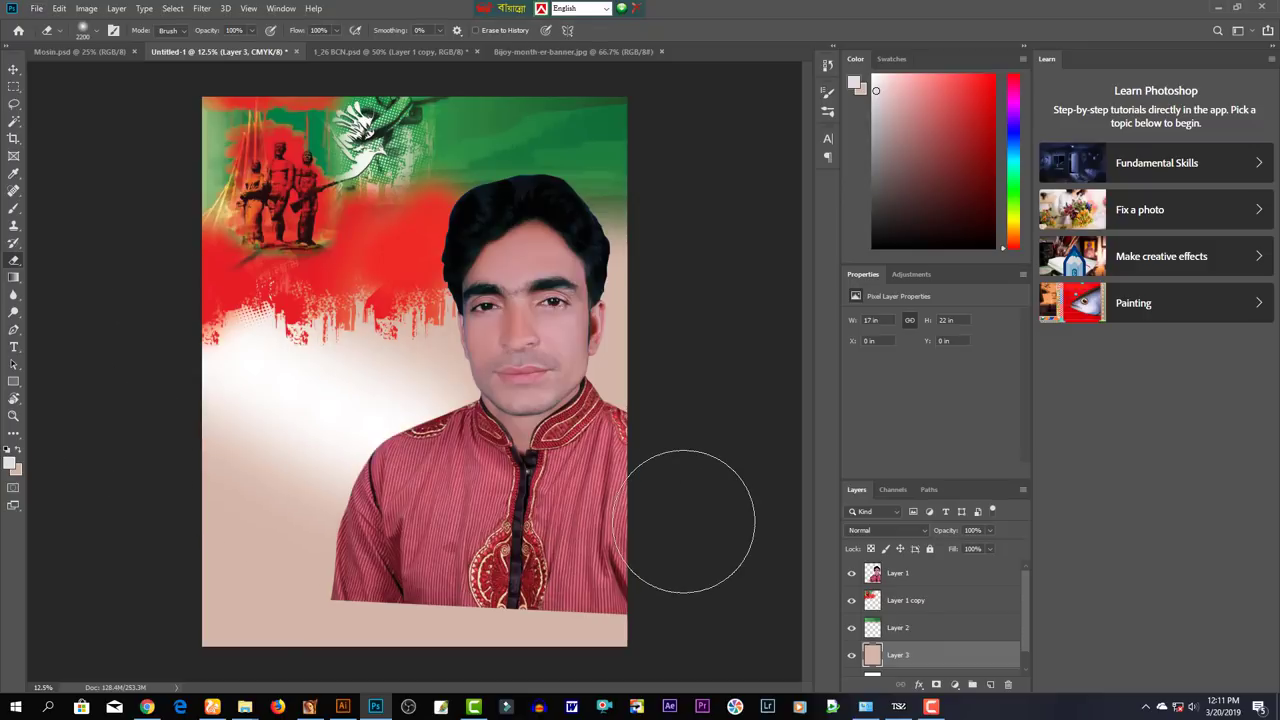
pyautogui.press(']')
pyautogui.press(']')
pyautogui.press(']')
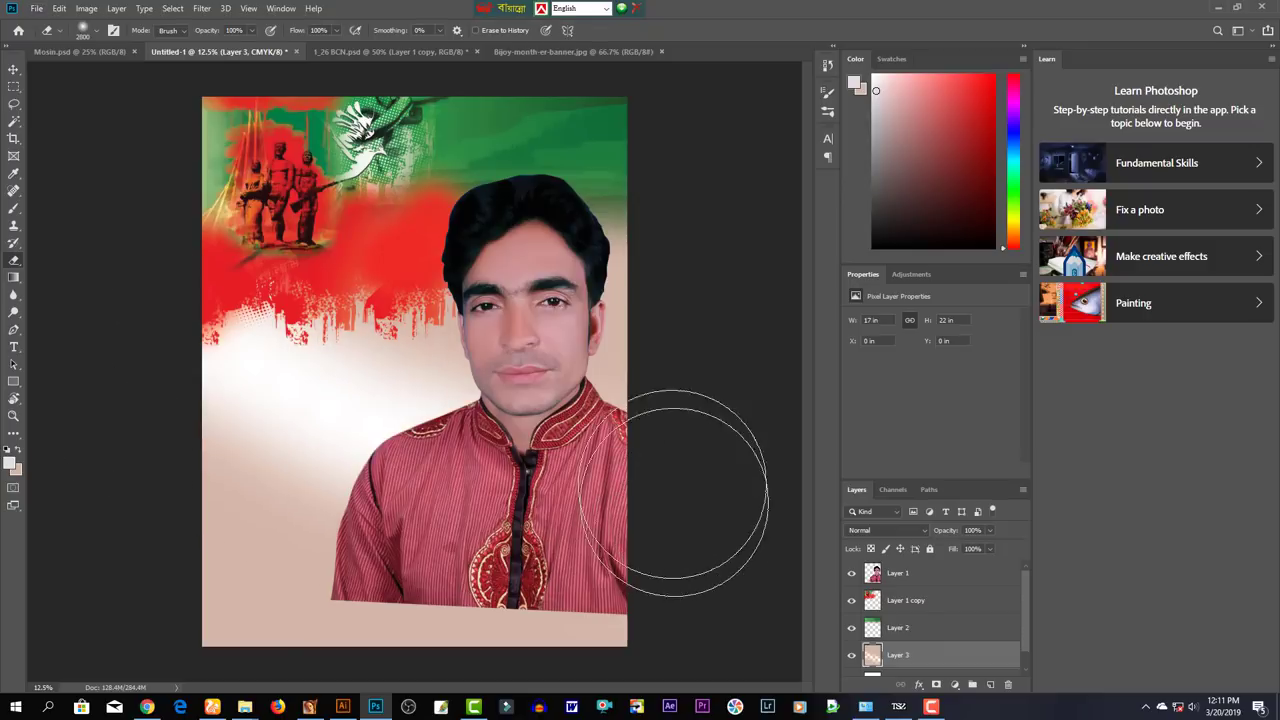
pyautogui.moveTo(700, 400); pyautogui.dragTo(686, 312)
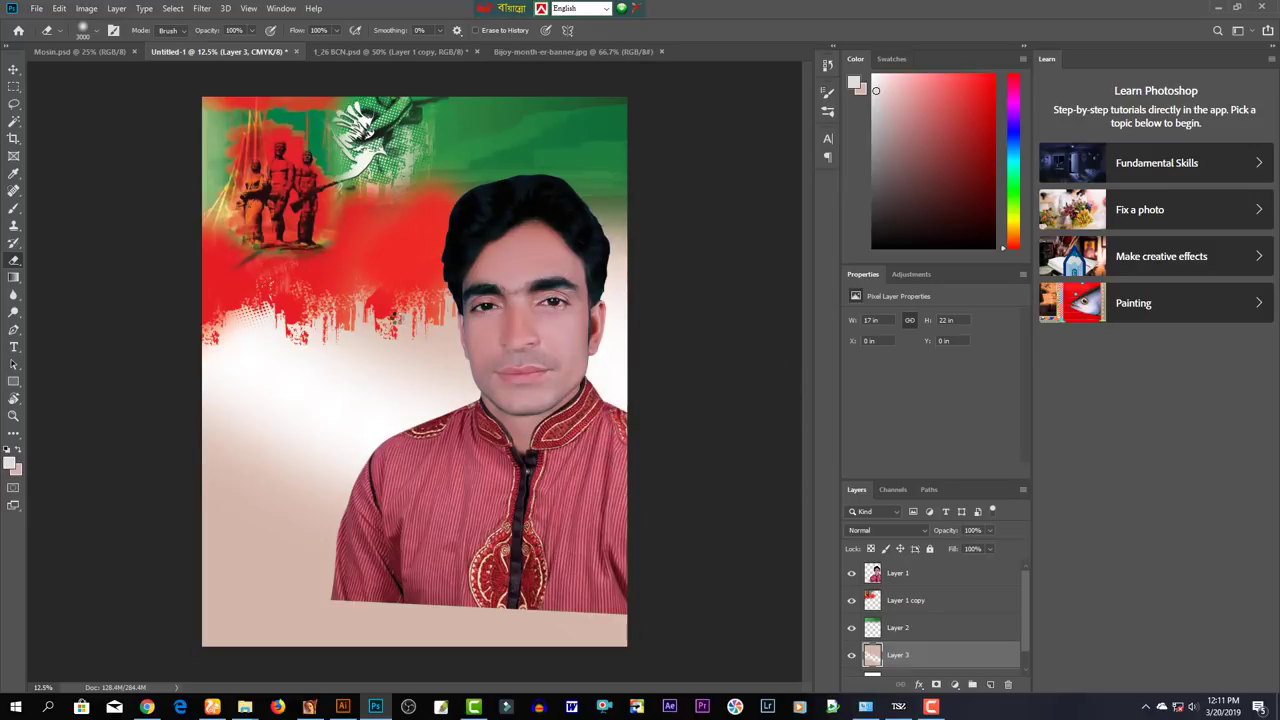
pyautogui.click(397, 322)
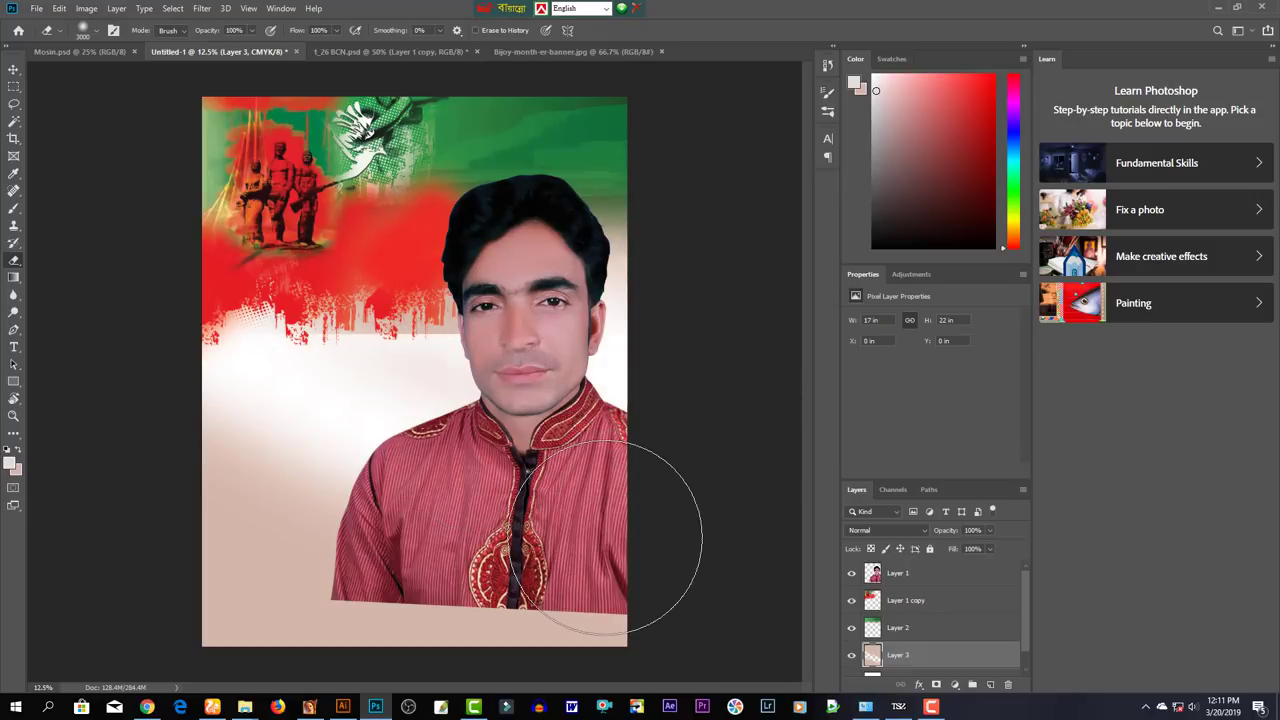
pyautogui.press('v')
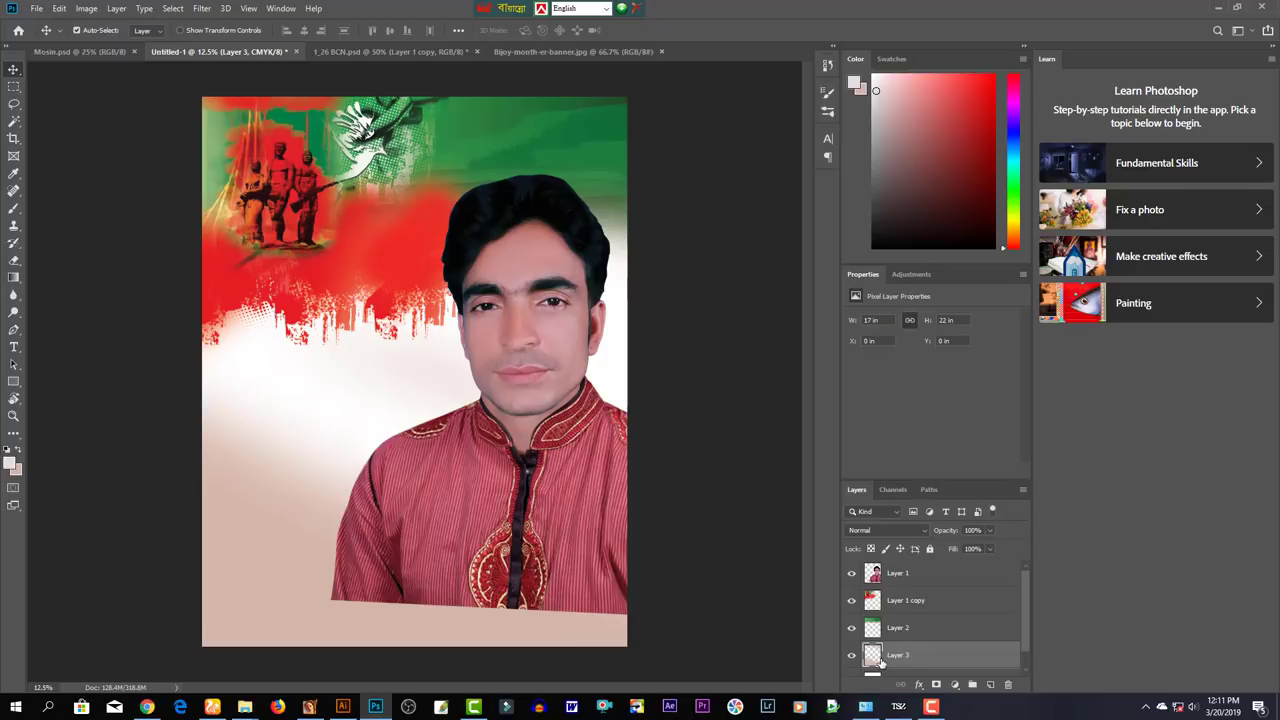
# Replace the beige Layer 3 with a new layer holding a white top-right to bottom-left gradient
pyautogui.press('Delete')
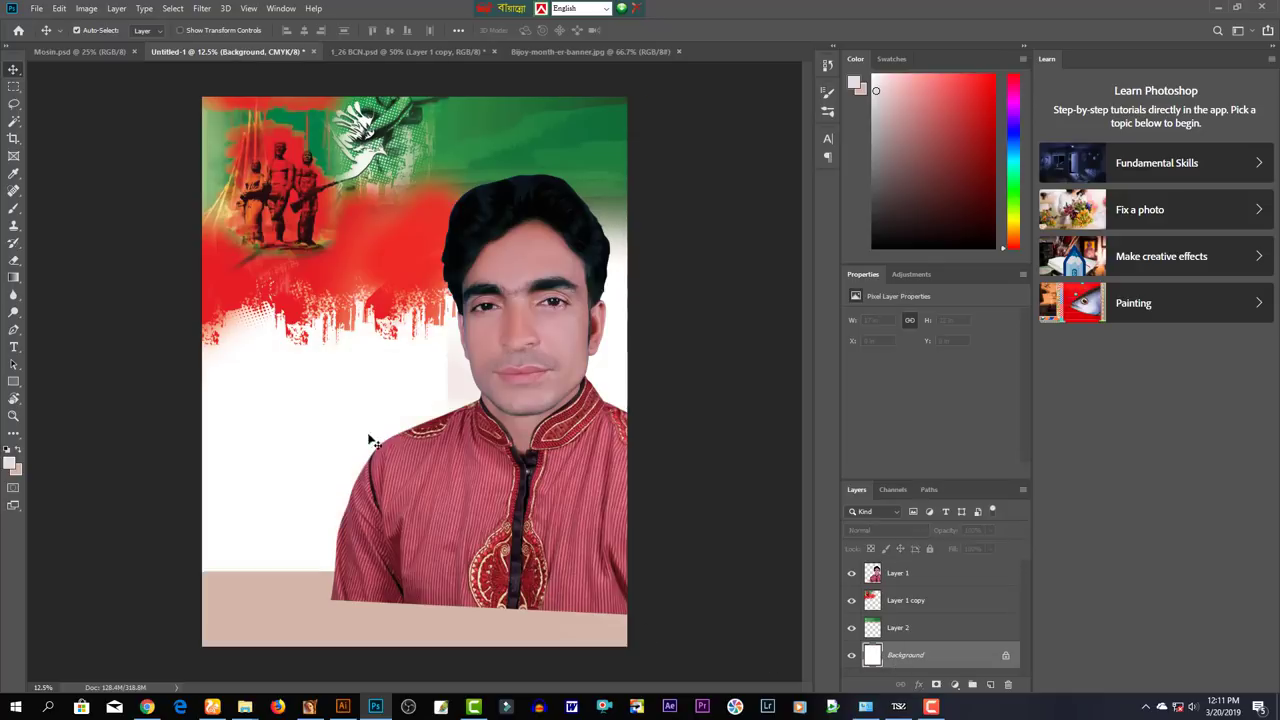
pyautogui.hotkey('ctrl', 'shift', 'alt', 'n')
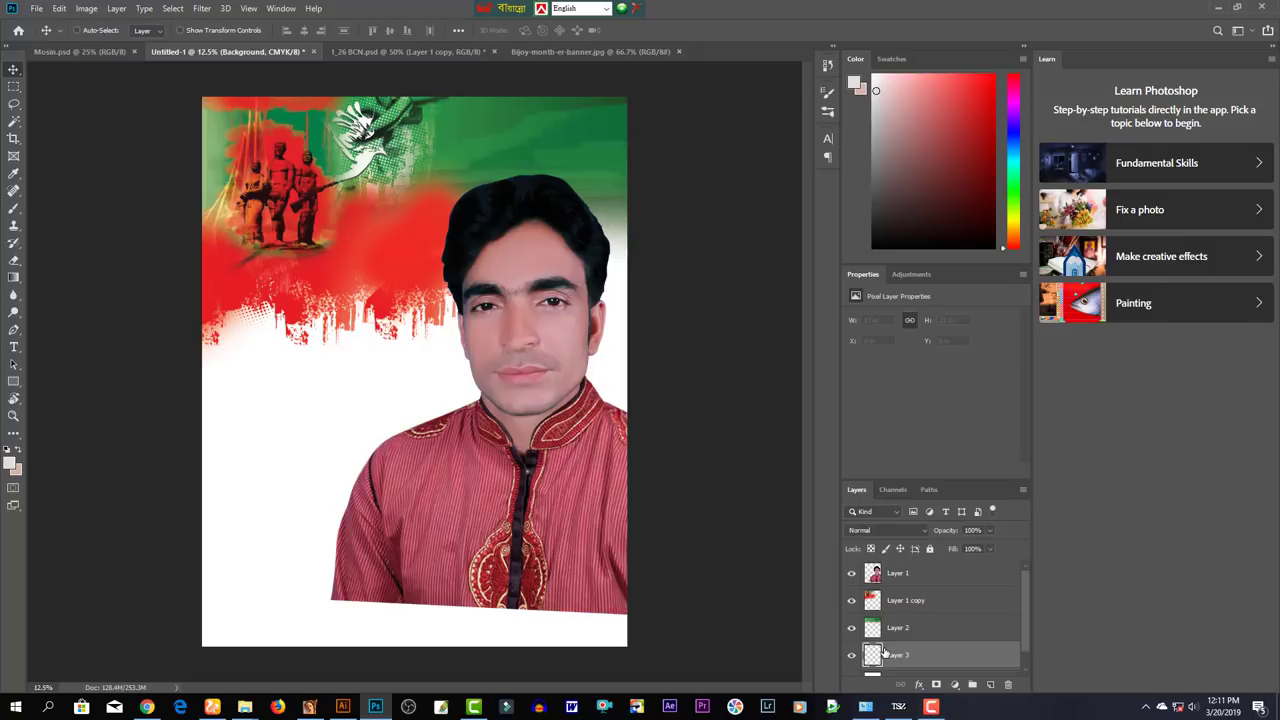
pyautogui.click(16, 452)
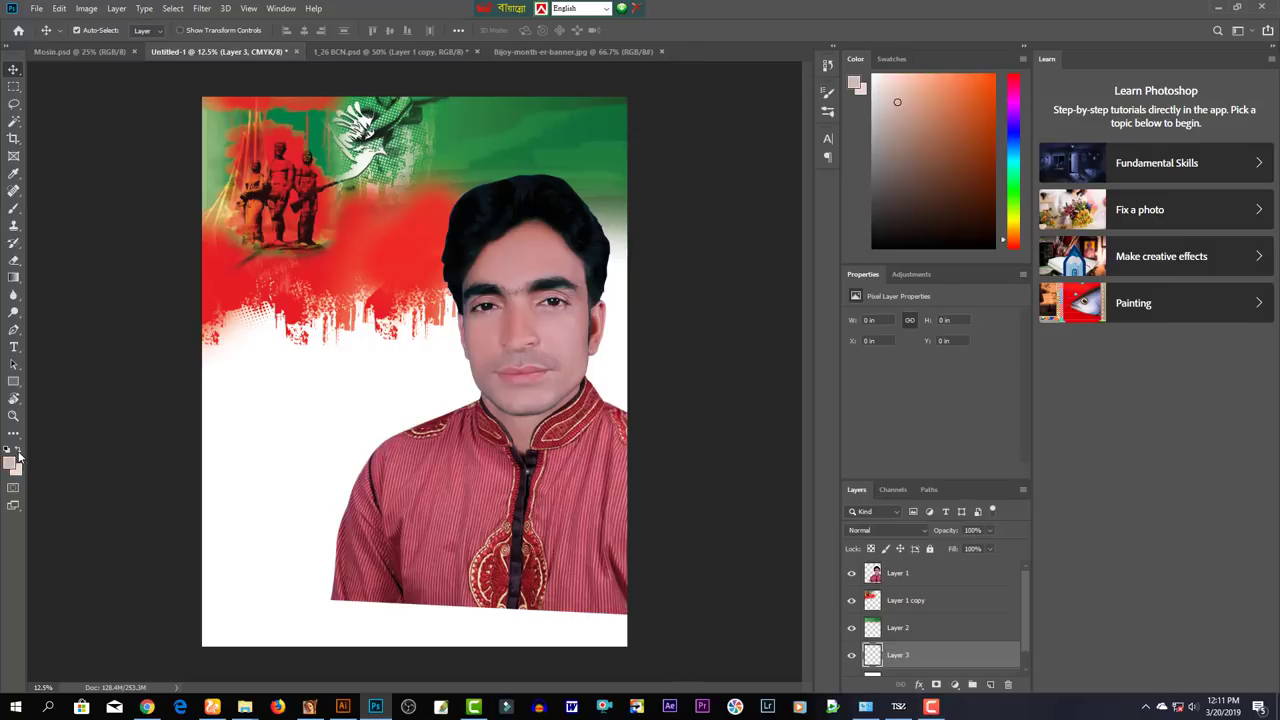
pyautogui.press('x')
pyautogui.click(13, 283)
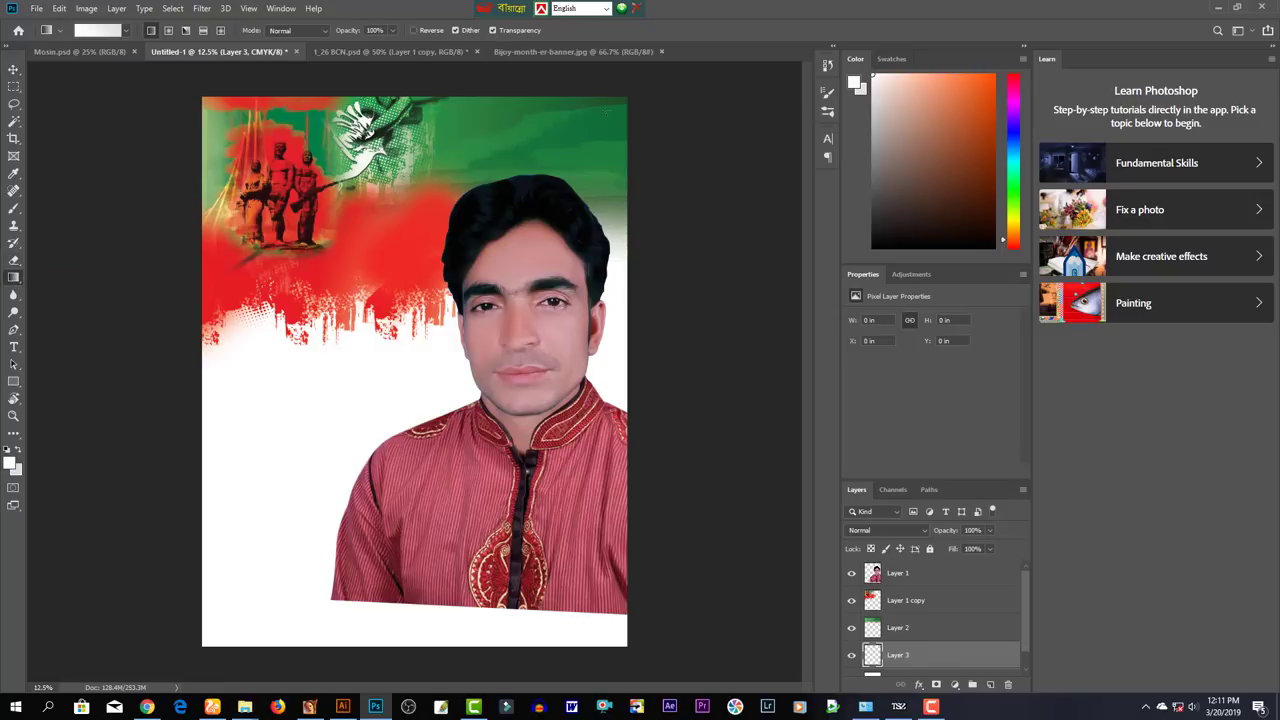
pyautogui.moveTo(605, 110); pyautogui.dragTo(212, 664)
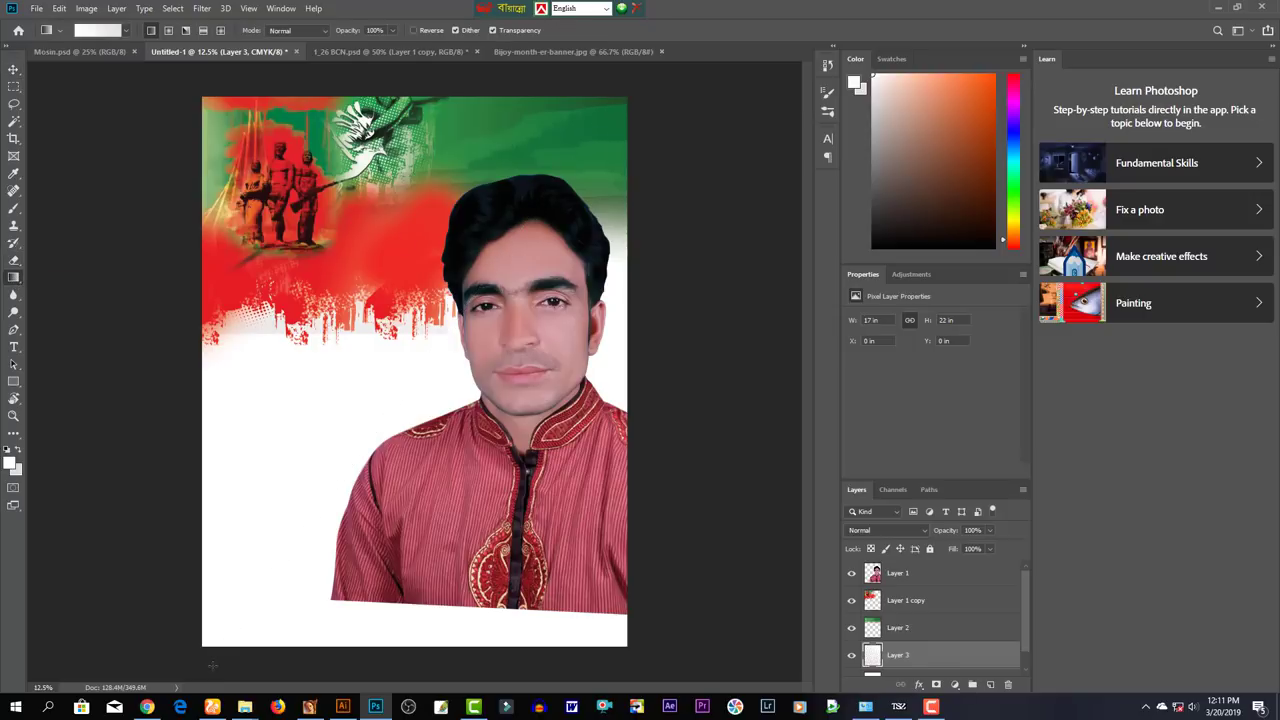
# Open Layer 3's layer effects, showing all effects and adding a Pattern Overlay
pyautogui.press('v')
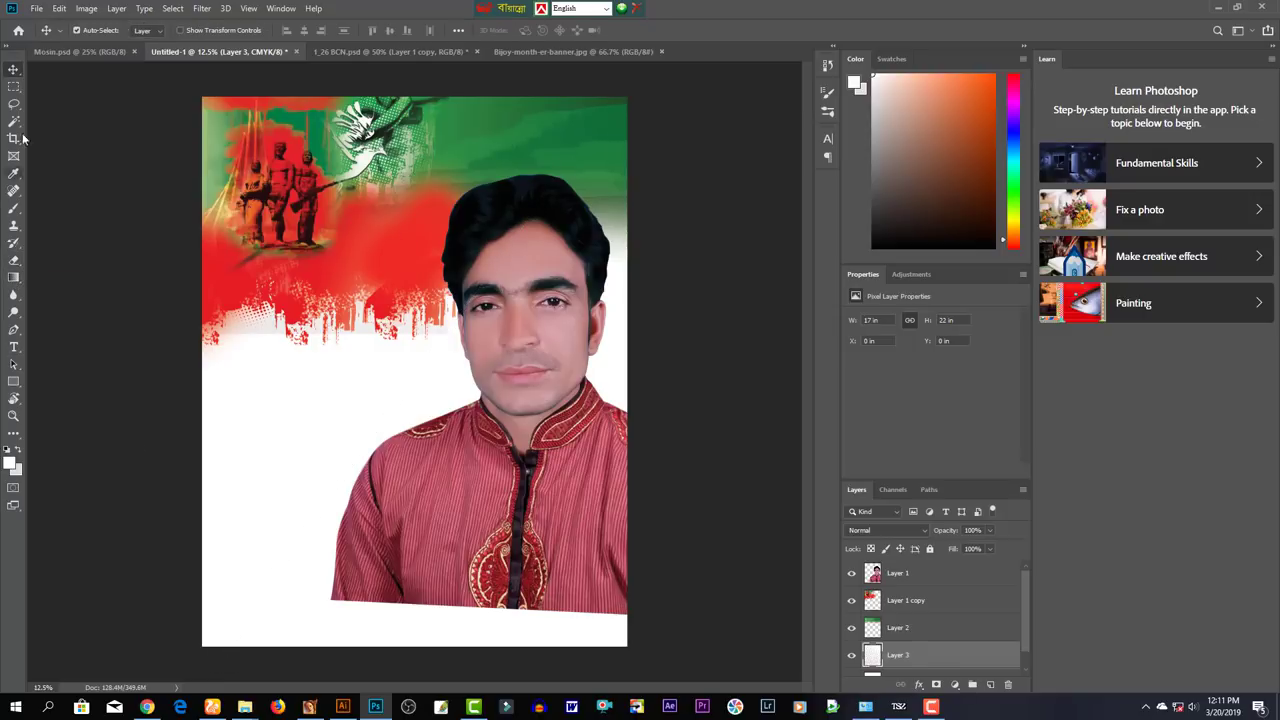
pyautogui.rightClick(954, 656)
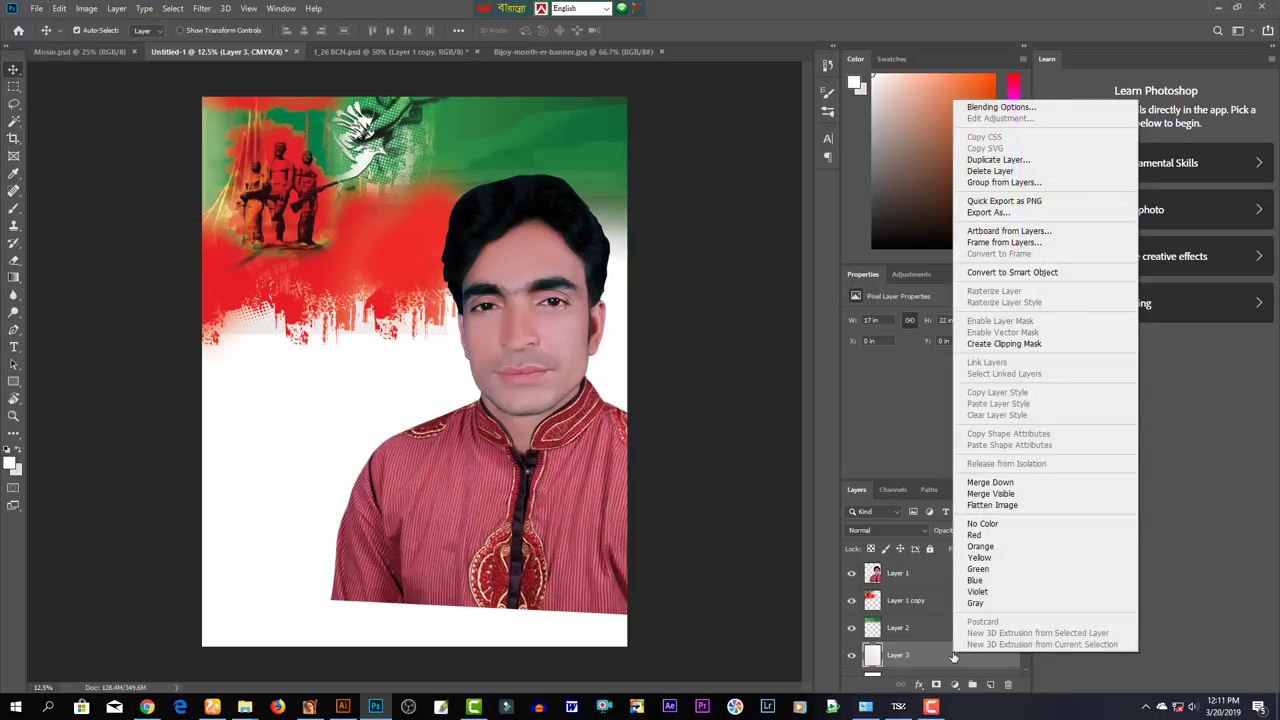
pyautogui.press('Escape')
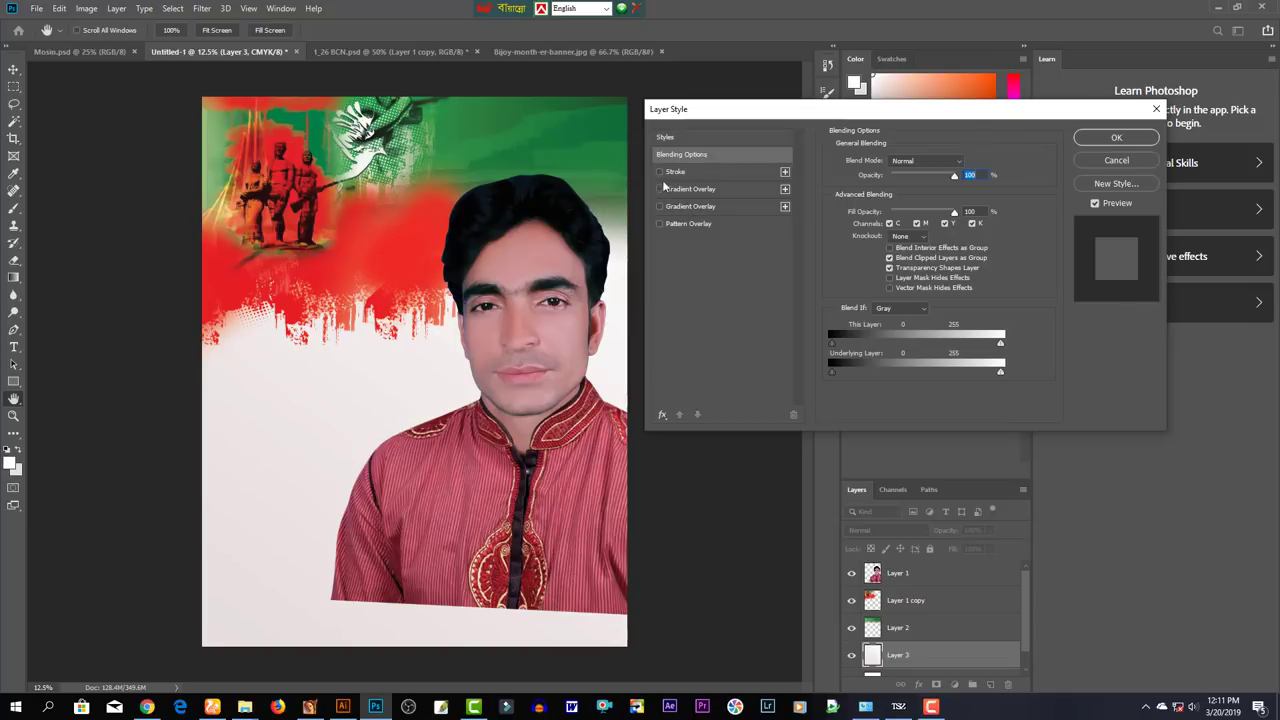
pyautogui.click(662, 412)
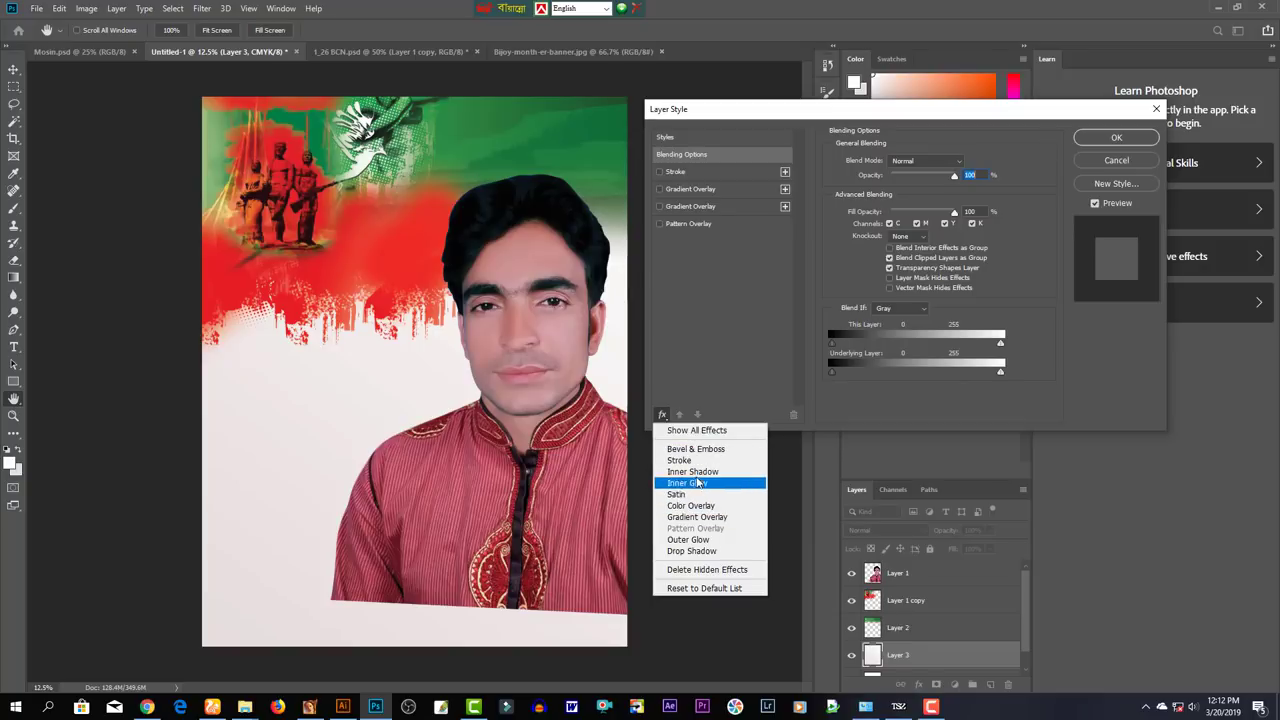
pyautogui.click(697, 430)
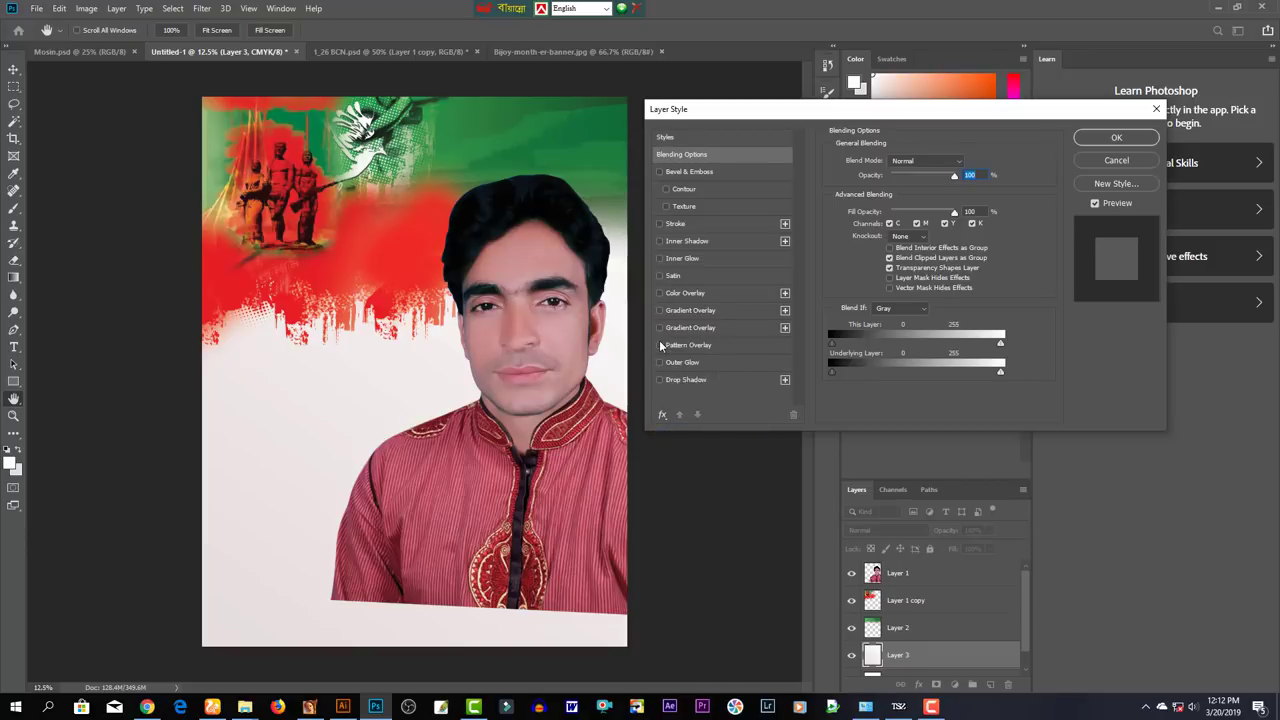
pyautogui.click(660, 345)
# Enable Bevel & Emboss with a grey Texture pattern at enlarged scale and apply it
pyautogui.click(666, 205)
pyautogui.click(688, 207)
pyautogui.click(875, 179)
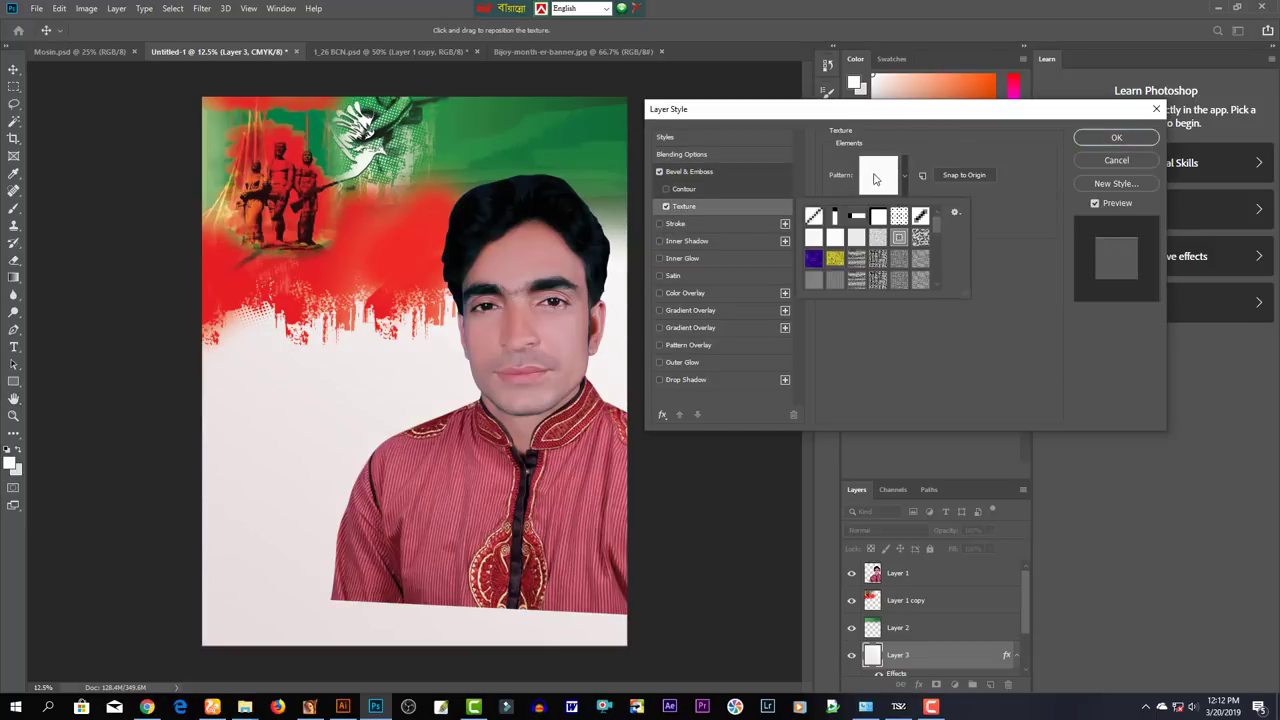
pyautogui.click(920, 281)
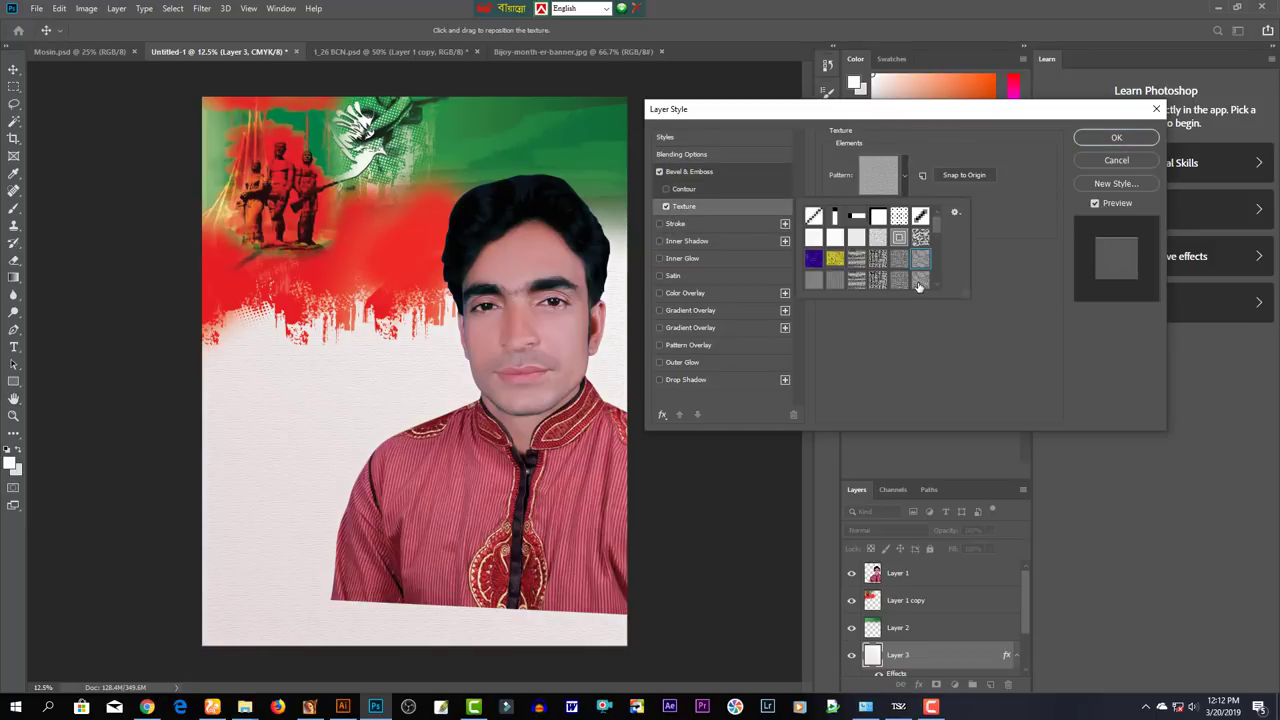
pyautogui.click(879, 186)
pyautogui.moveTo(882, 207)
pyautogui.mouseDown()
pyautogui.moveTo(917, 219)
pyautogui.moveTo(890, 211)
pyautogui.mouseUp()
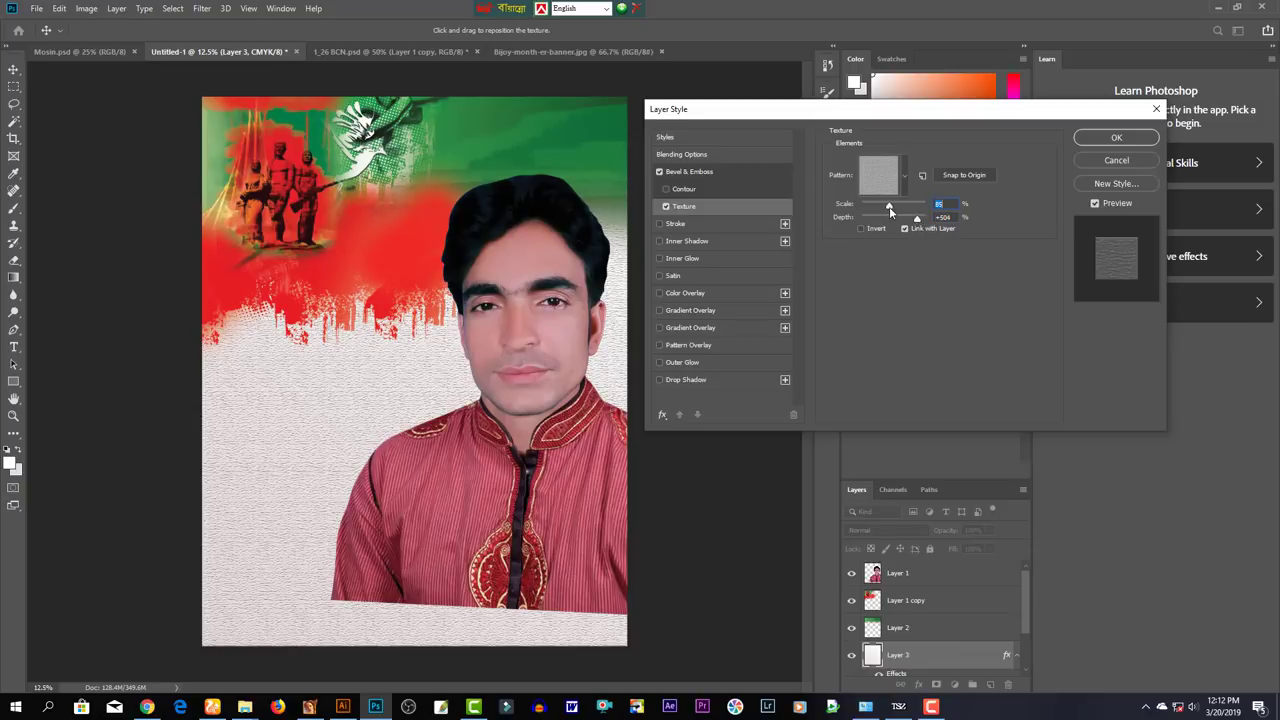
pyautogui.click(1136, 140)
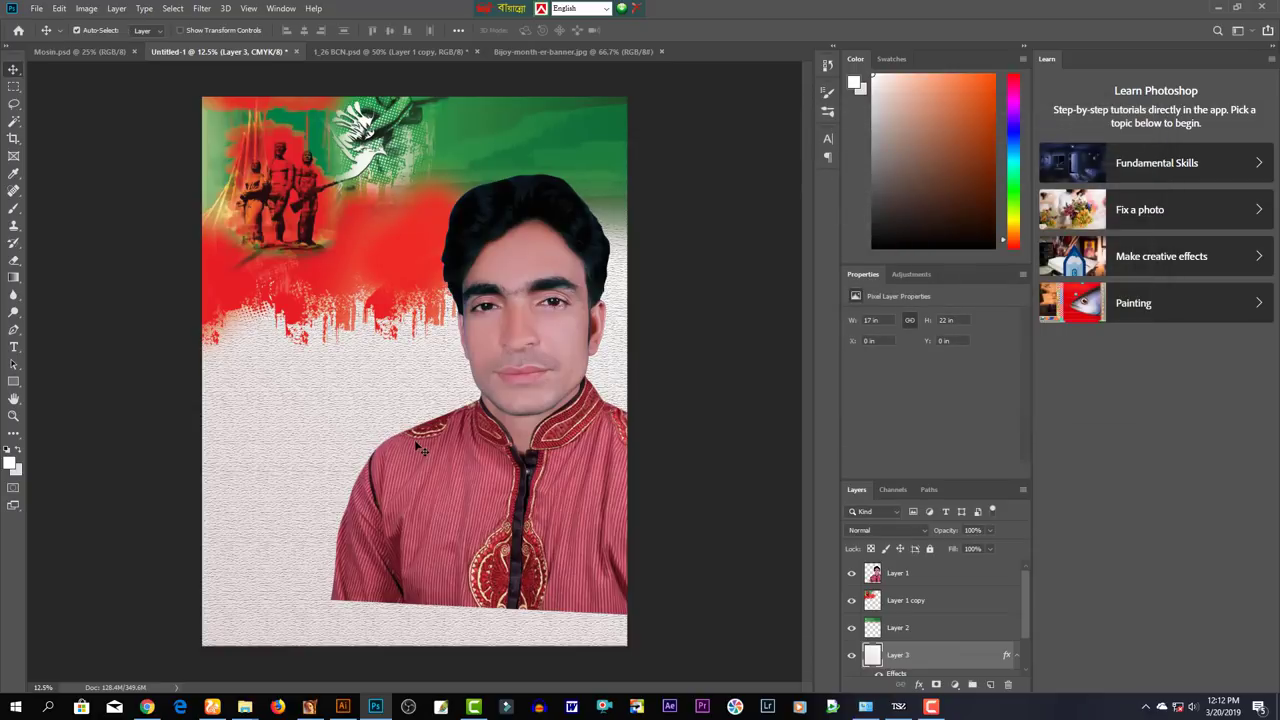
# Inspect the texture up close, fit the poster on screen, and set Layer 3 to 20% opacity
pyautogui.keyDown('ctrl'); pyautogui.click(336, 437); pyautogui.keyUp('ctrl')
pyautogui.click(300, 420)
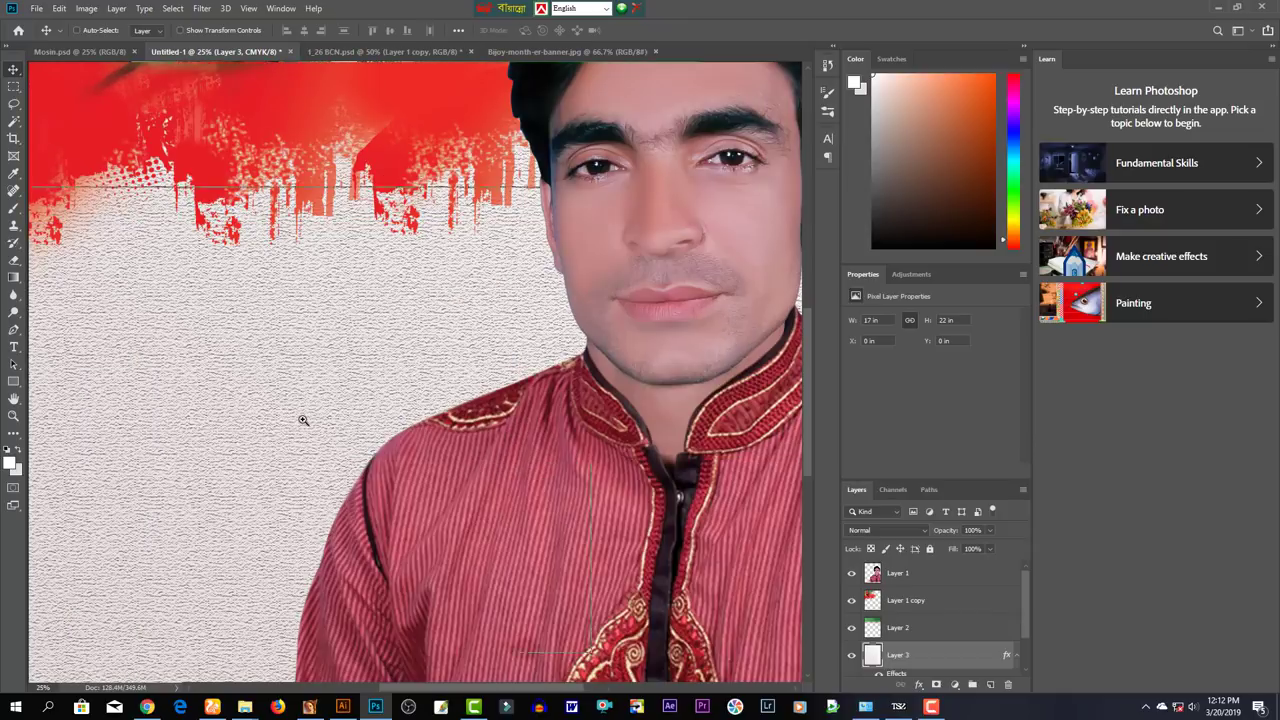
pyautogui.click(194, 375)
pyautogui.click(193, 376)
pyautogui.click(214, 371)
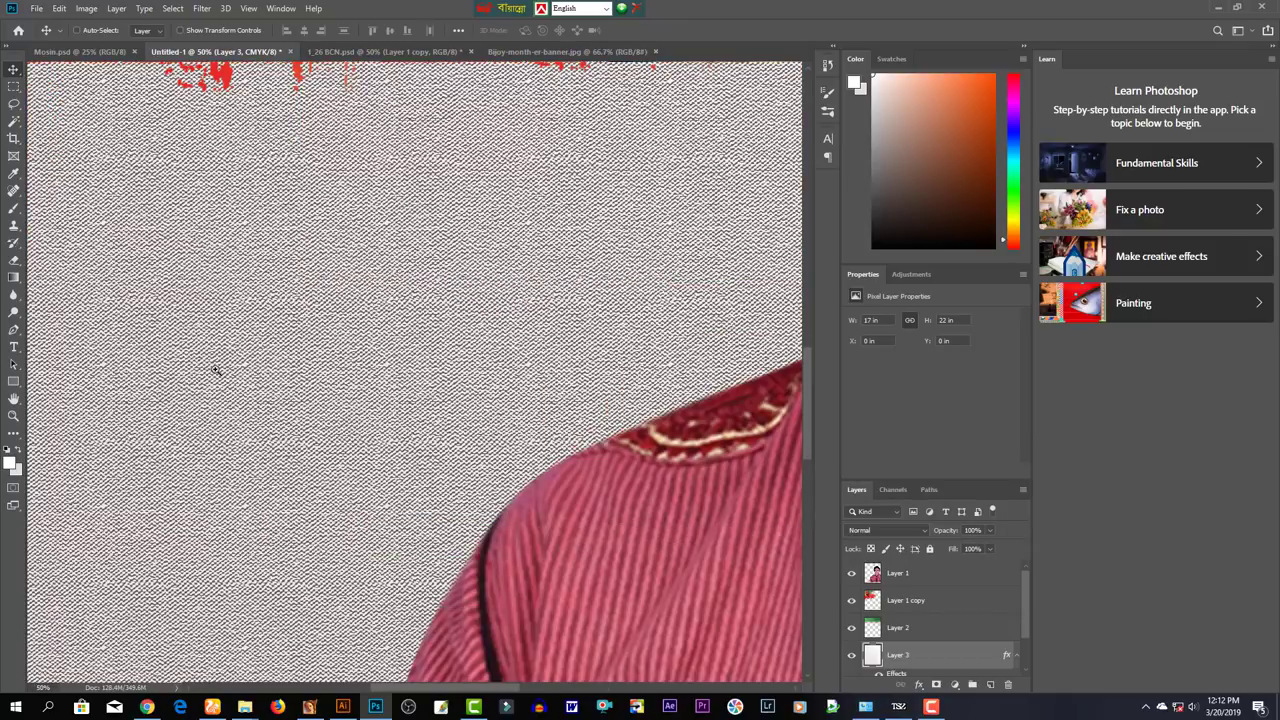
pyautogui.hotkey('ctrl', '0')
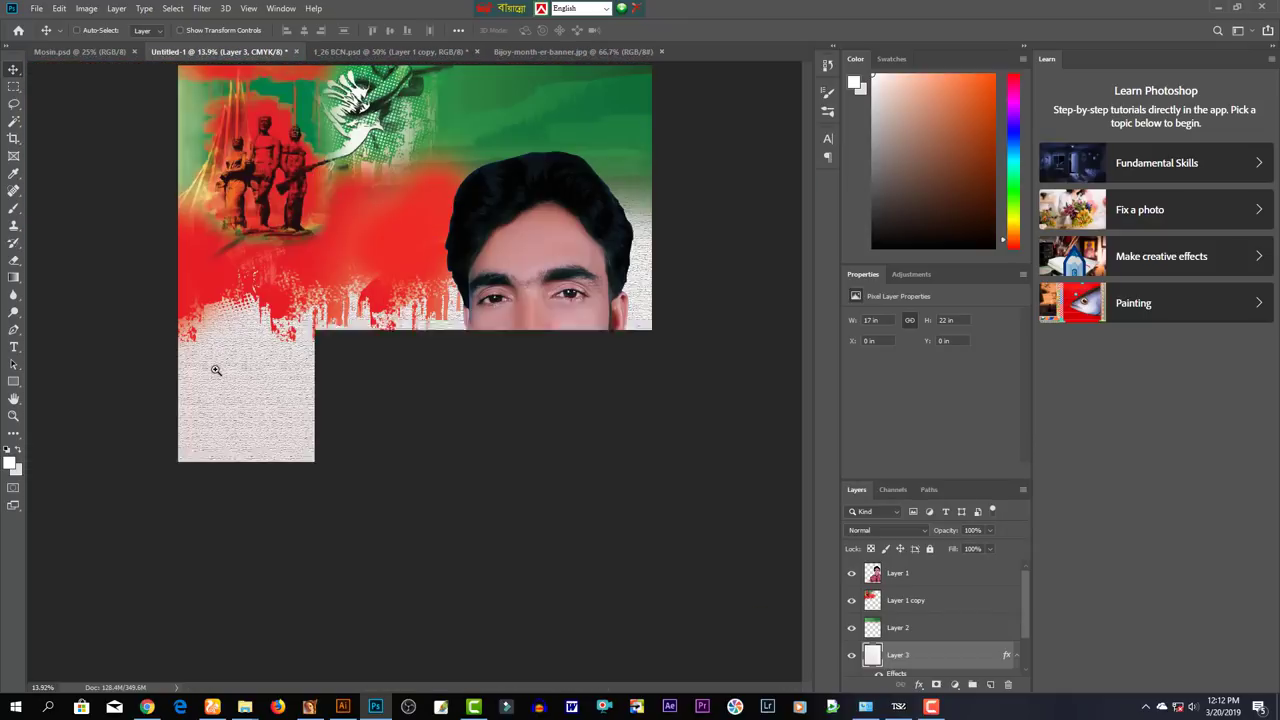
pyautogui.press('2')
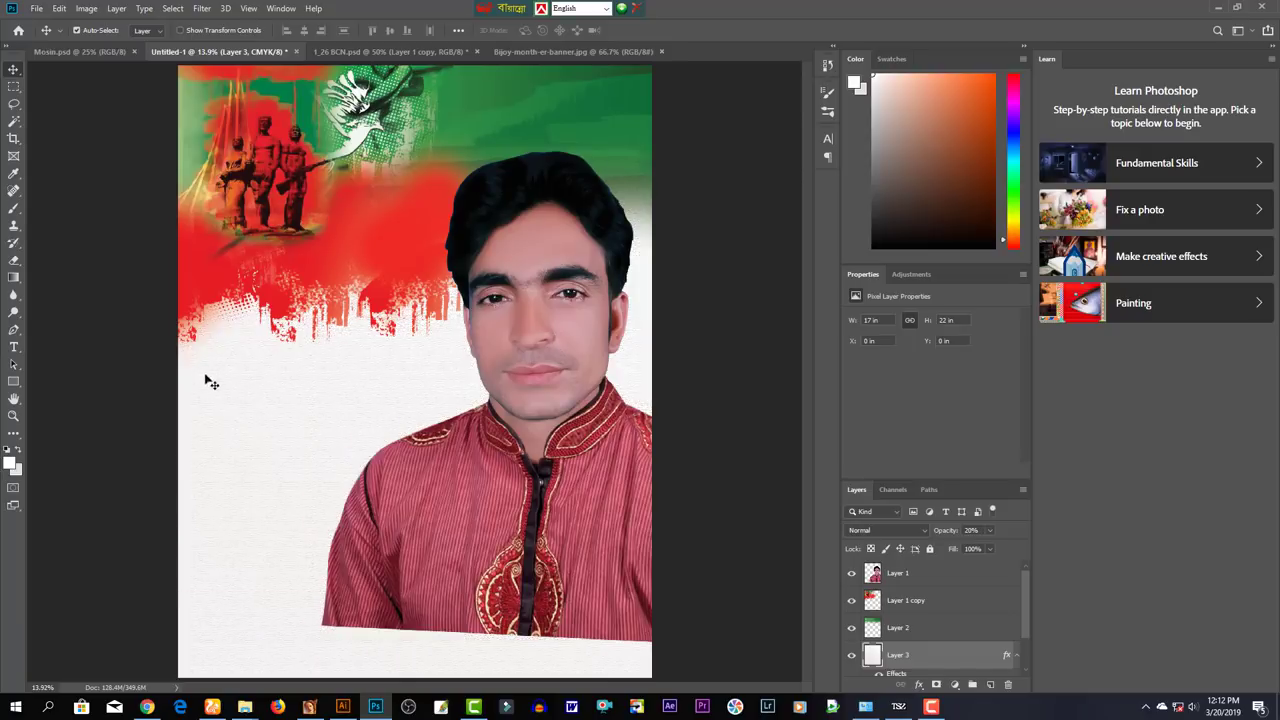
# Select Layer 1 copy, then the portrait Layer 1, and bring up Save As
pyautogui.click(316, 290)
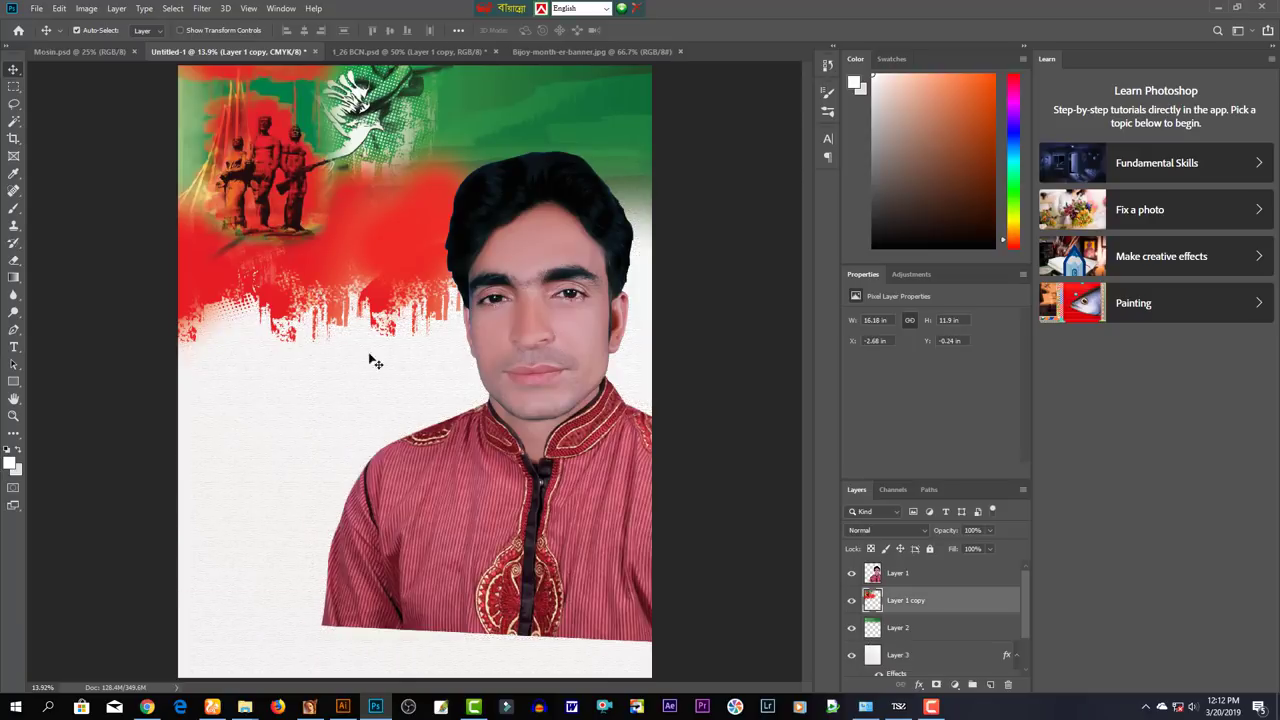
pyautogui.keyDown('alt'); pyautogui.click(467, 382); pyautogui.keyUp('alt')
pyautogui.moveTo(521, 390); pyautogui.dragTo(545, 465)
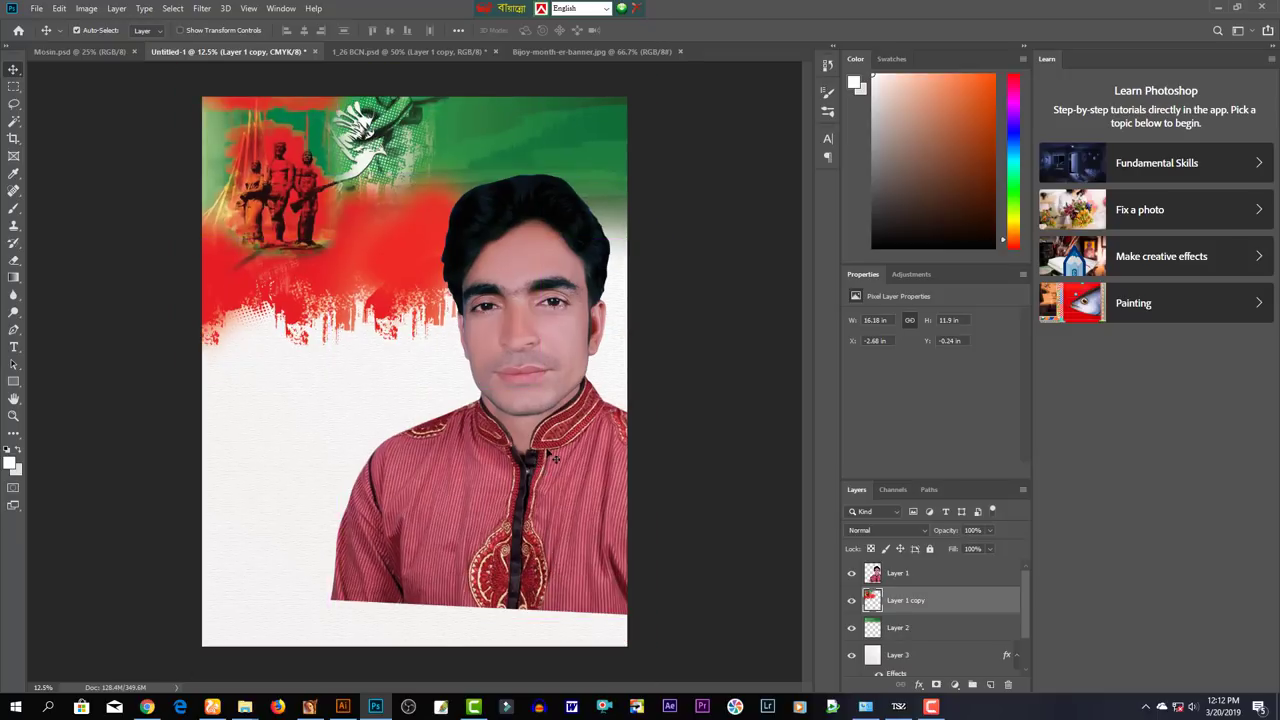
pyautogui.click(555, 455)
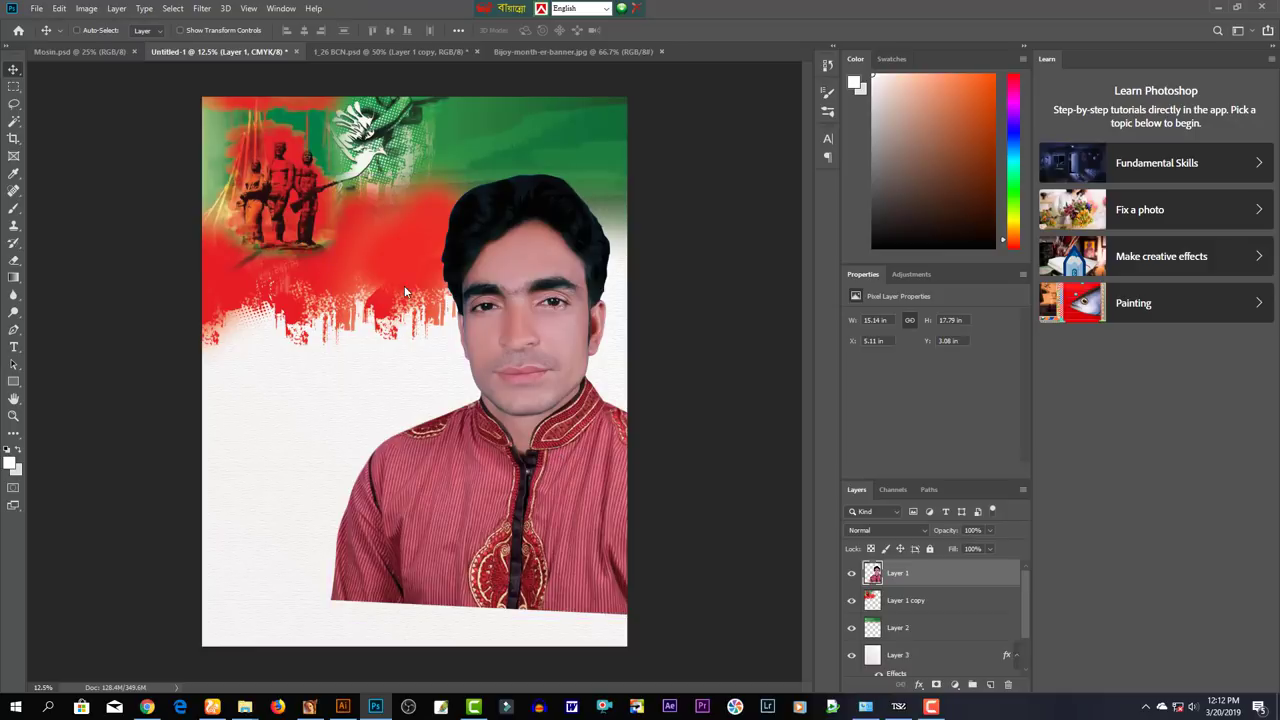
pyautogui.hotkey('ctrl', 's')
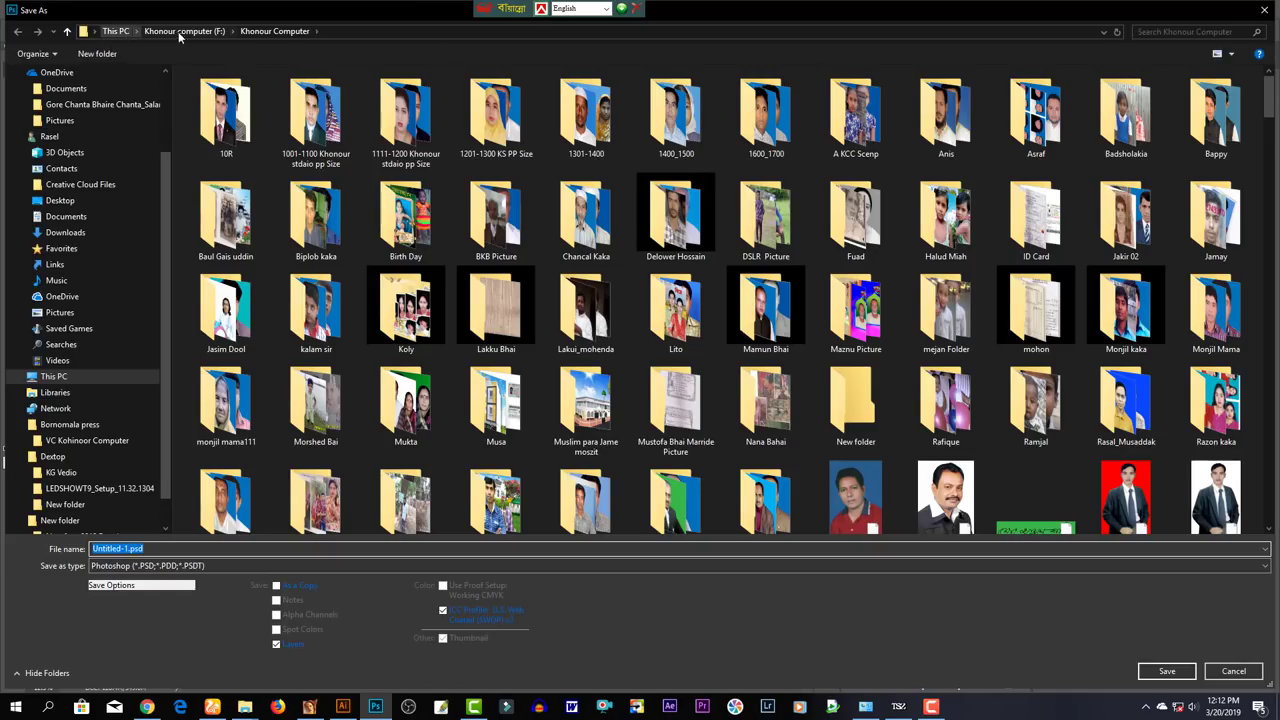
# Browse to D:\Barn mala Offset Printes\Poster Photoshop as the save location
pyautogui.click(115, 31)
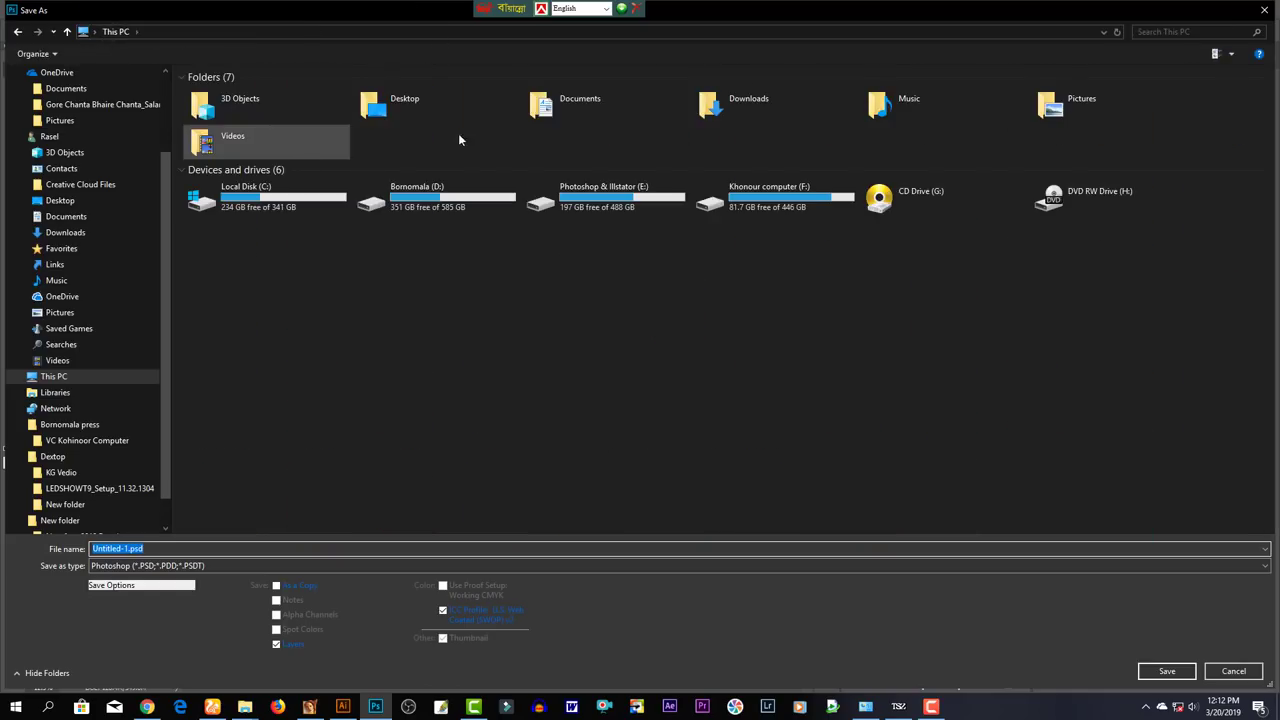
pyautogui.doubleClick(400, 197)
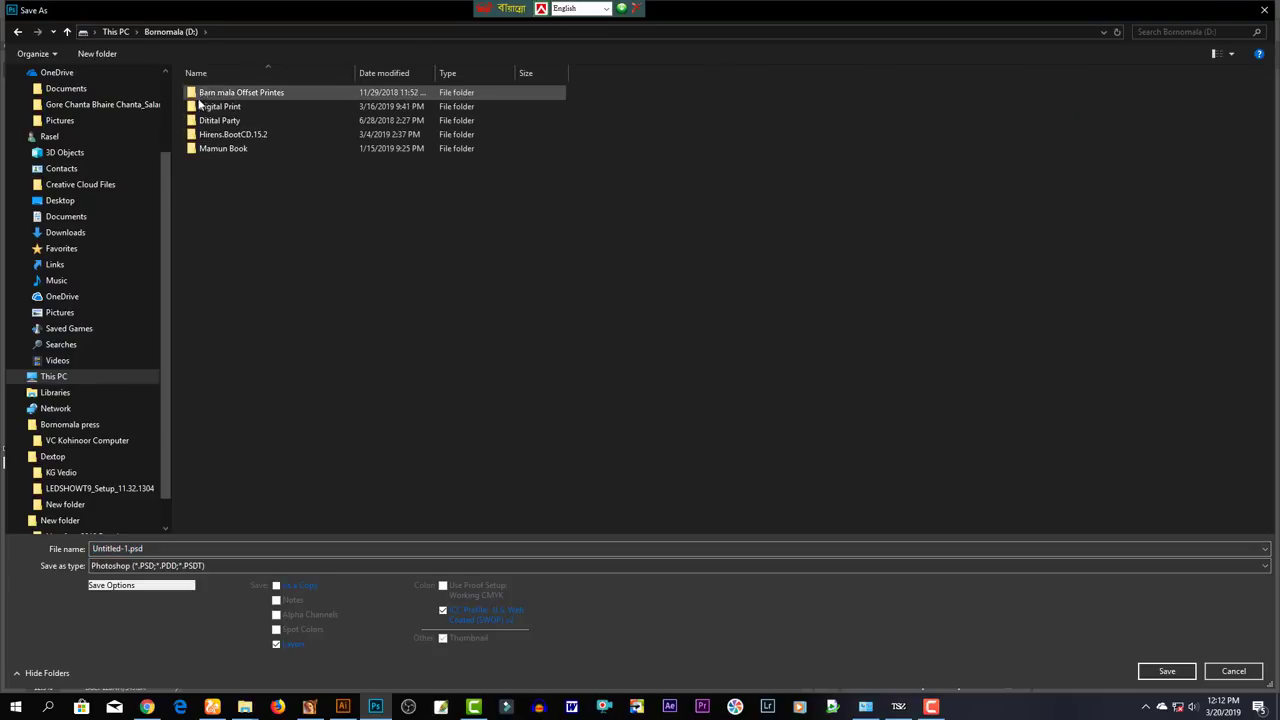
pyautogui.doubleClick(215, 93)
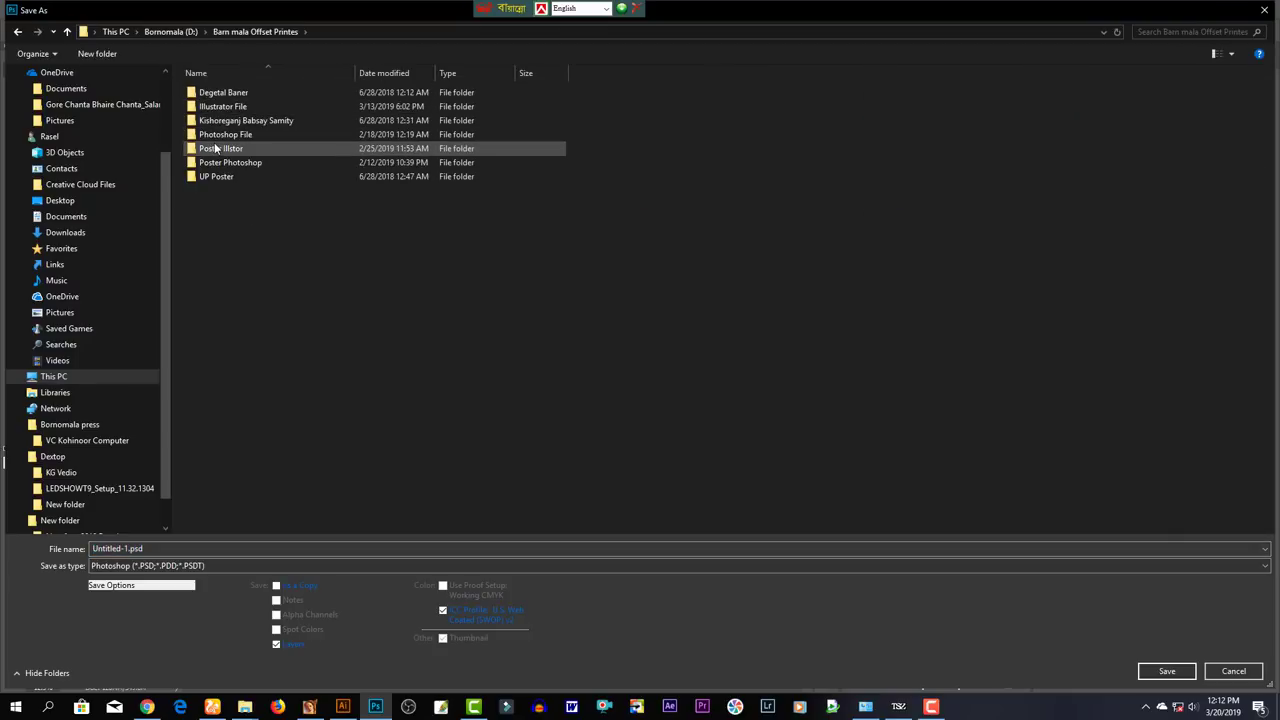
pyautogui.doubleClick(215, 148)
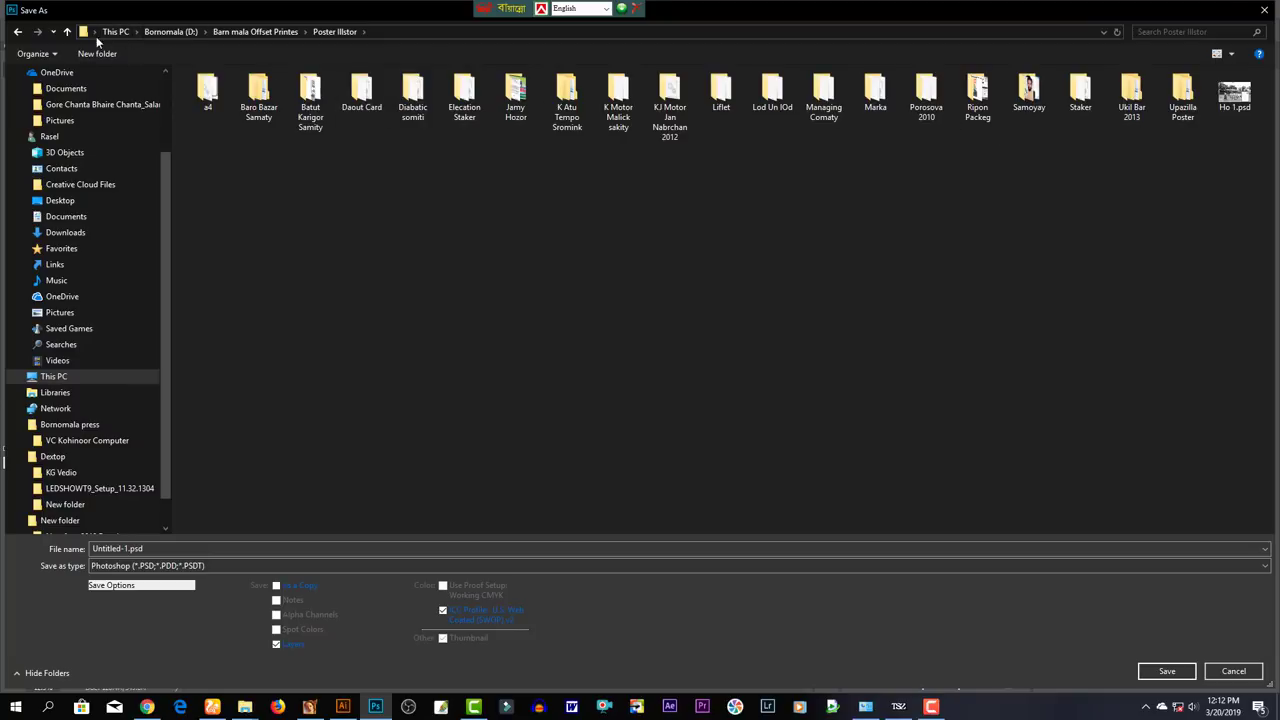
pyautogui.click(67, 32)
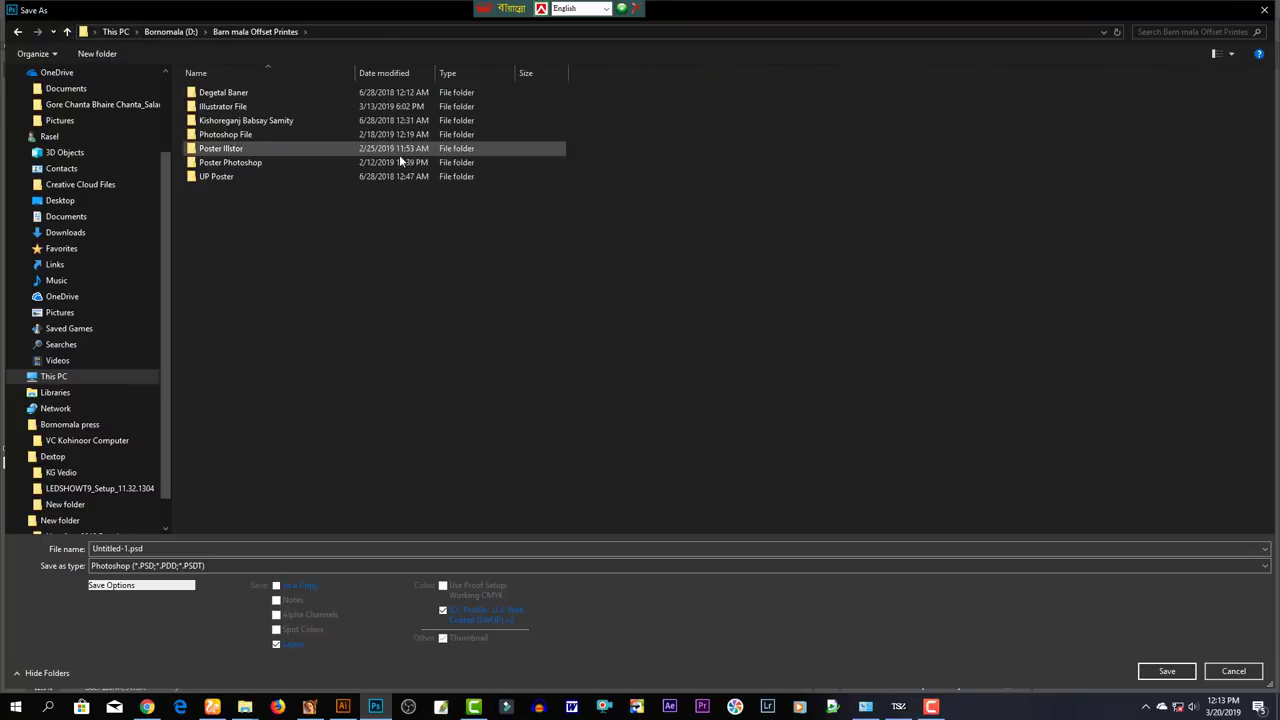
pyautogui.click(232, 163)
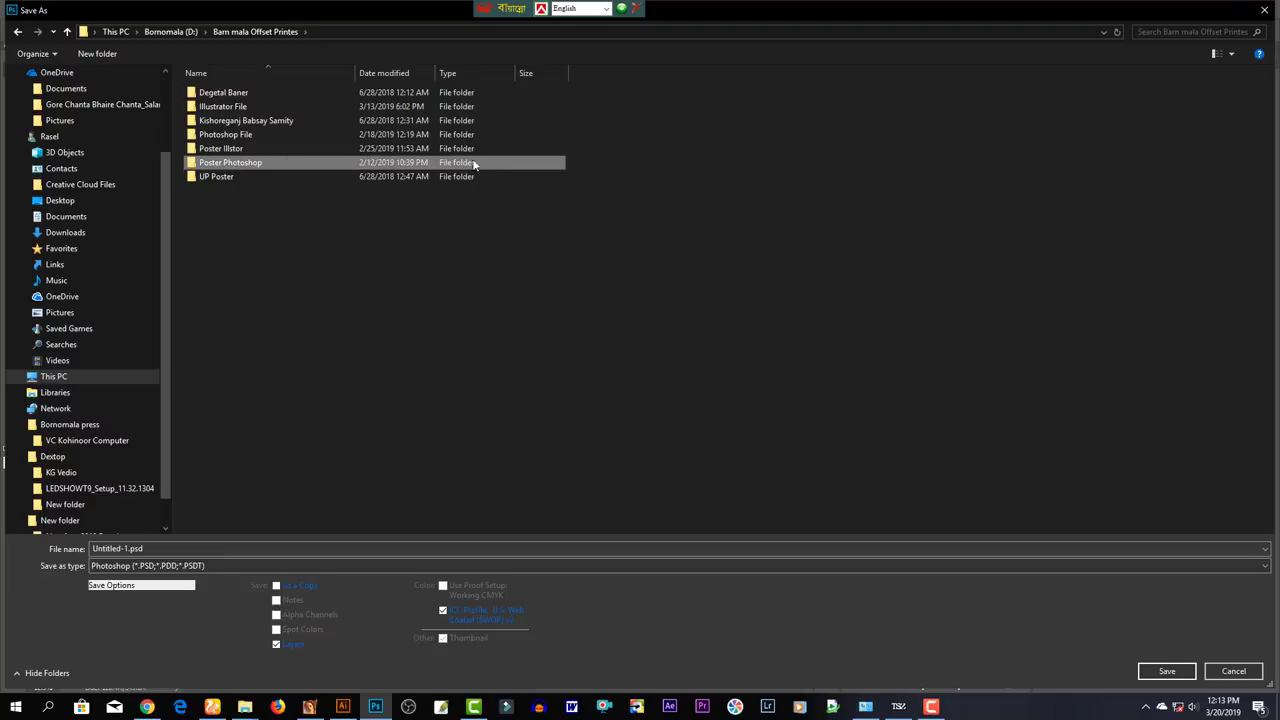
pyautogui.doubleClick(471, 163)
# Save the PSD named after the pictured person, accept compatibility, and switch to Illustrator
pyautogui.click(165, 548)
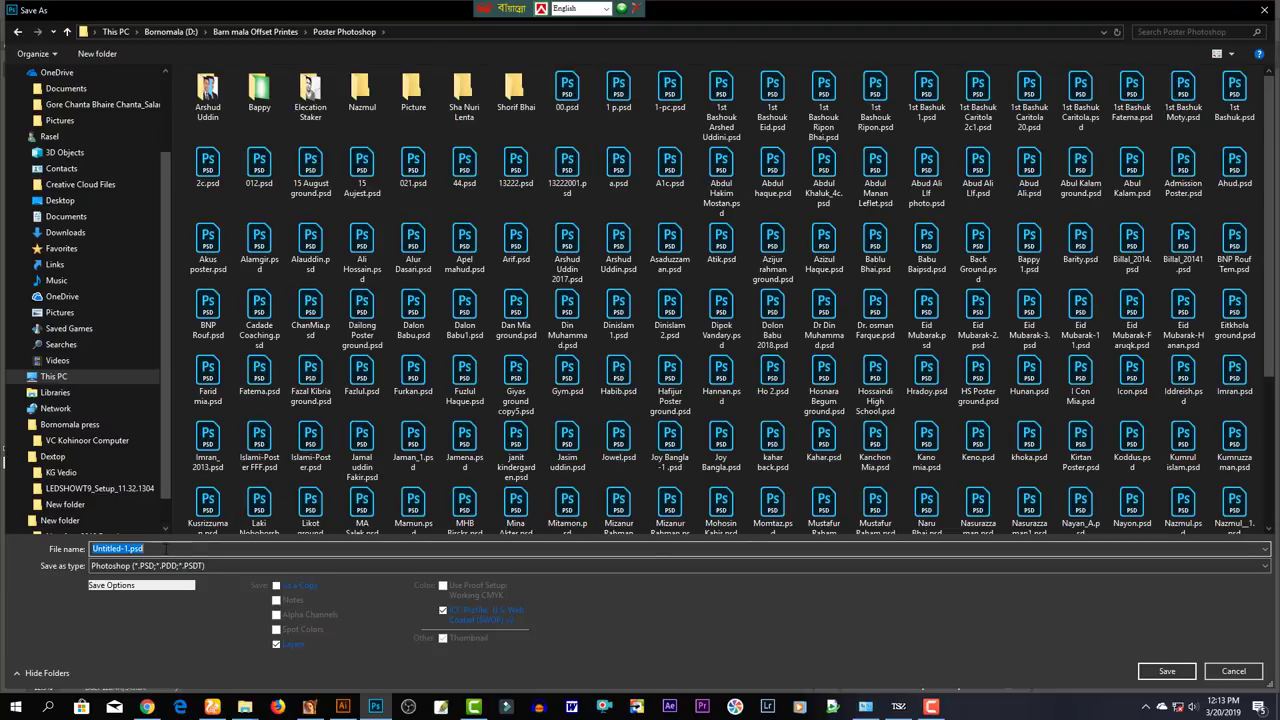
pyautogui.write('Moho')
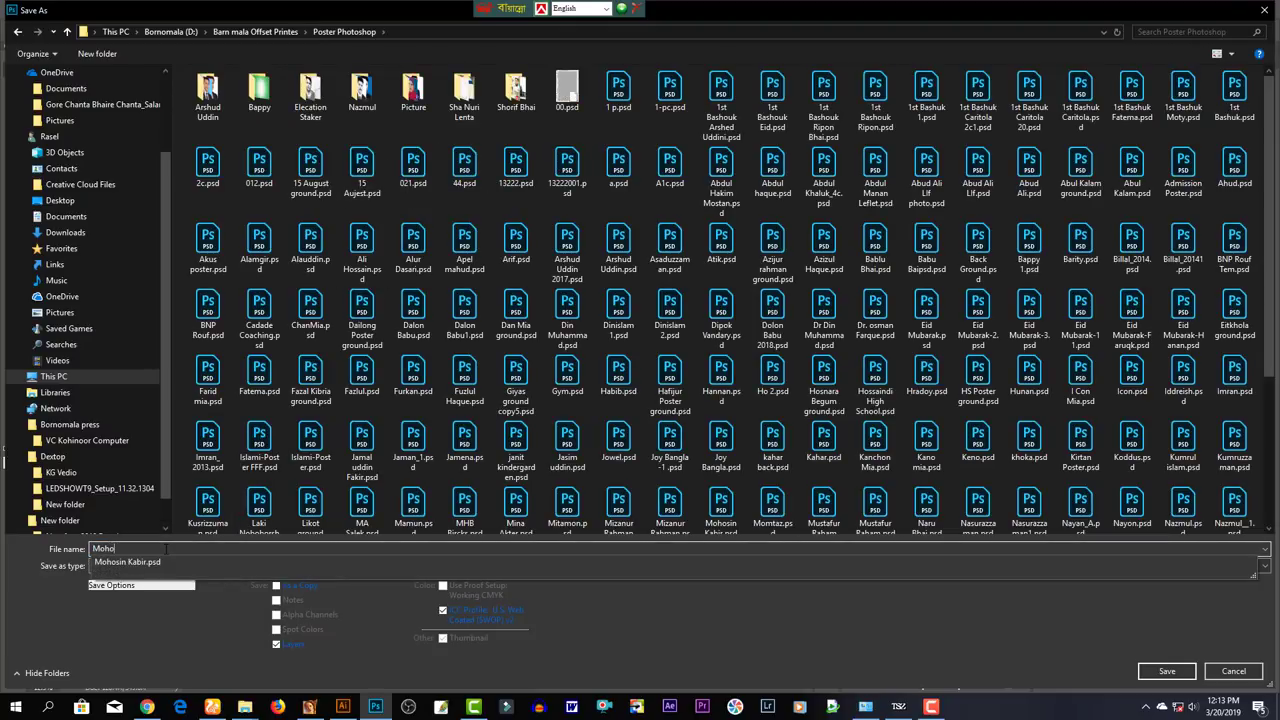
pyautogui.write('sin Dewa')
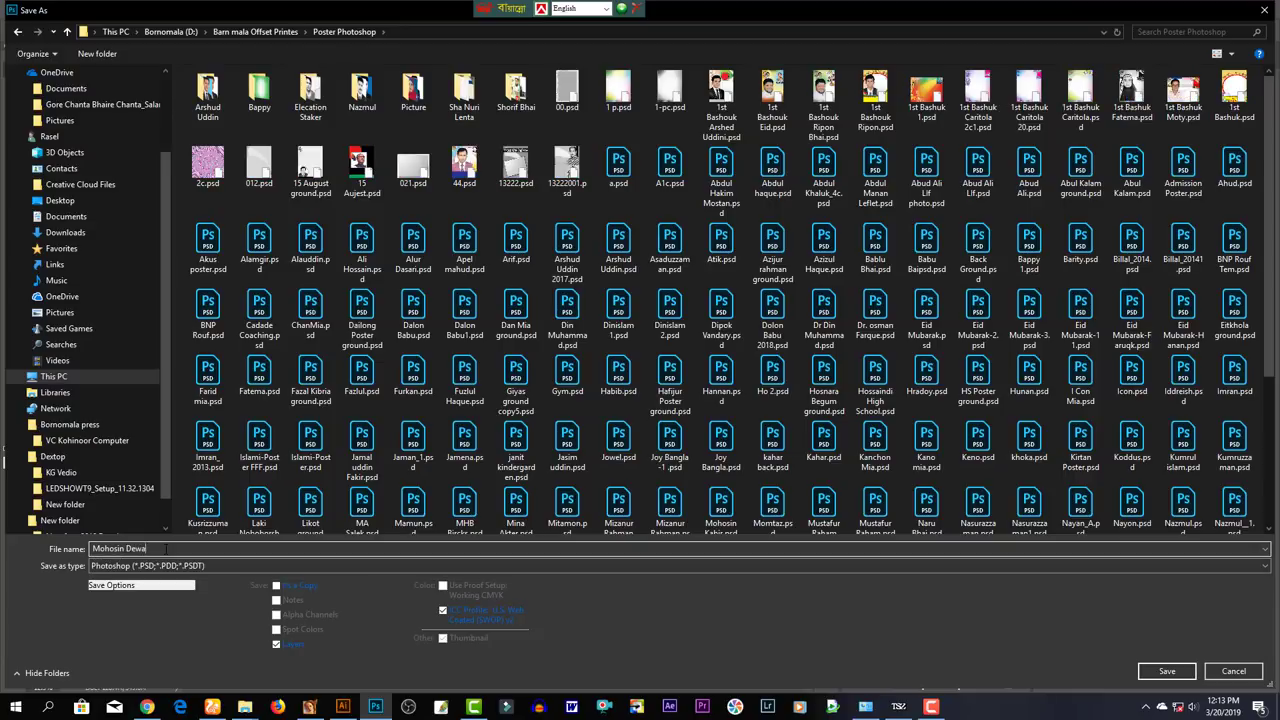
pyautogui.write('n')
pyautogui.press('Return')
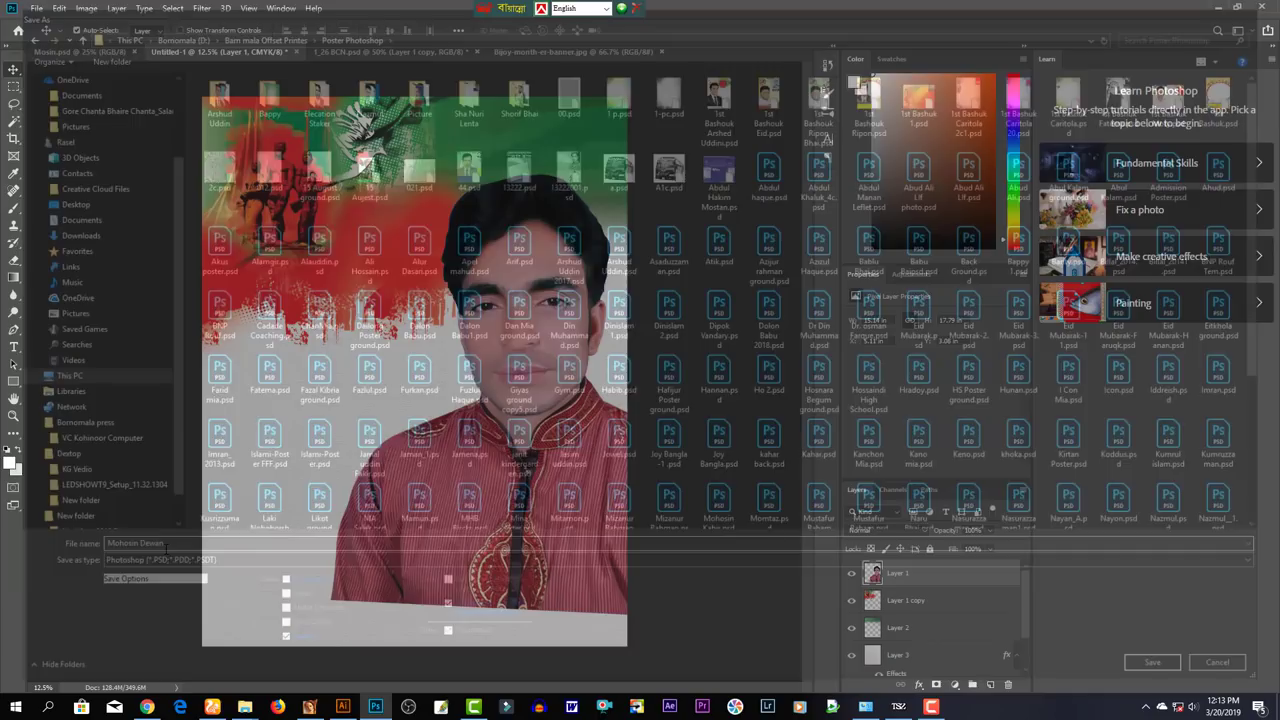
pyautogui.press('Return')
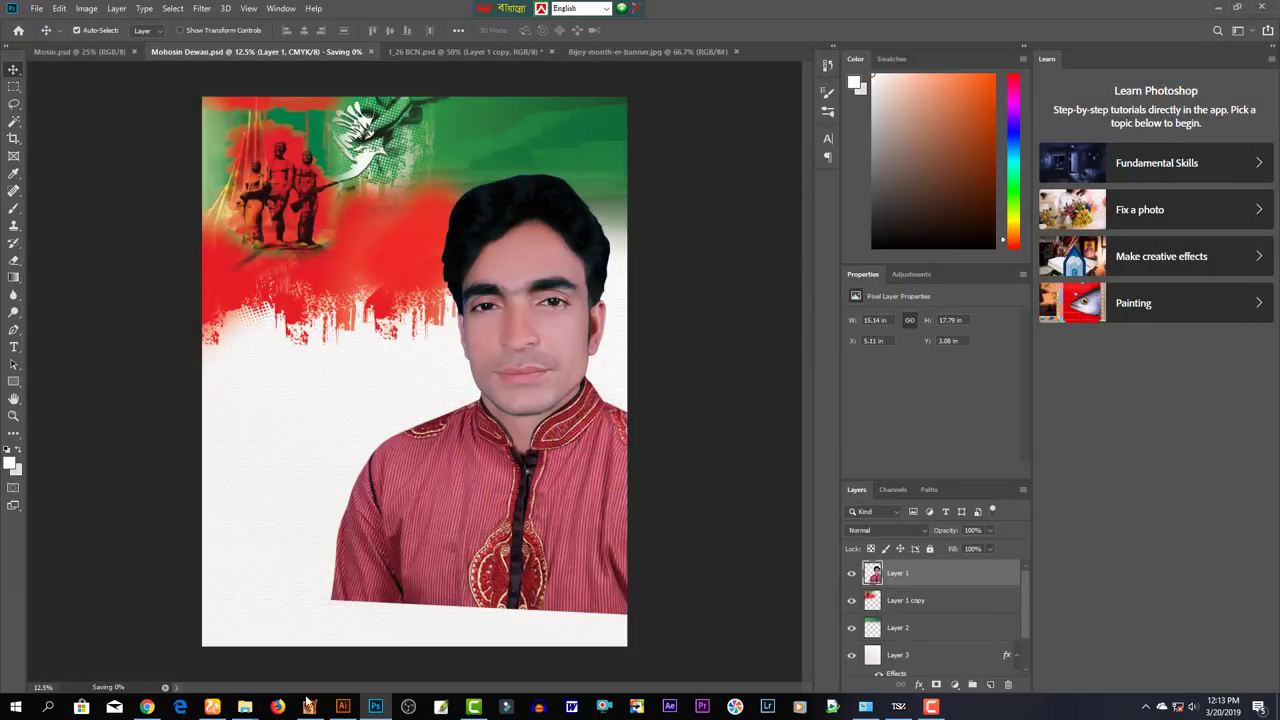
pyautogui.click(343, 707)
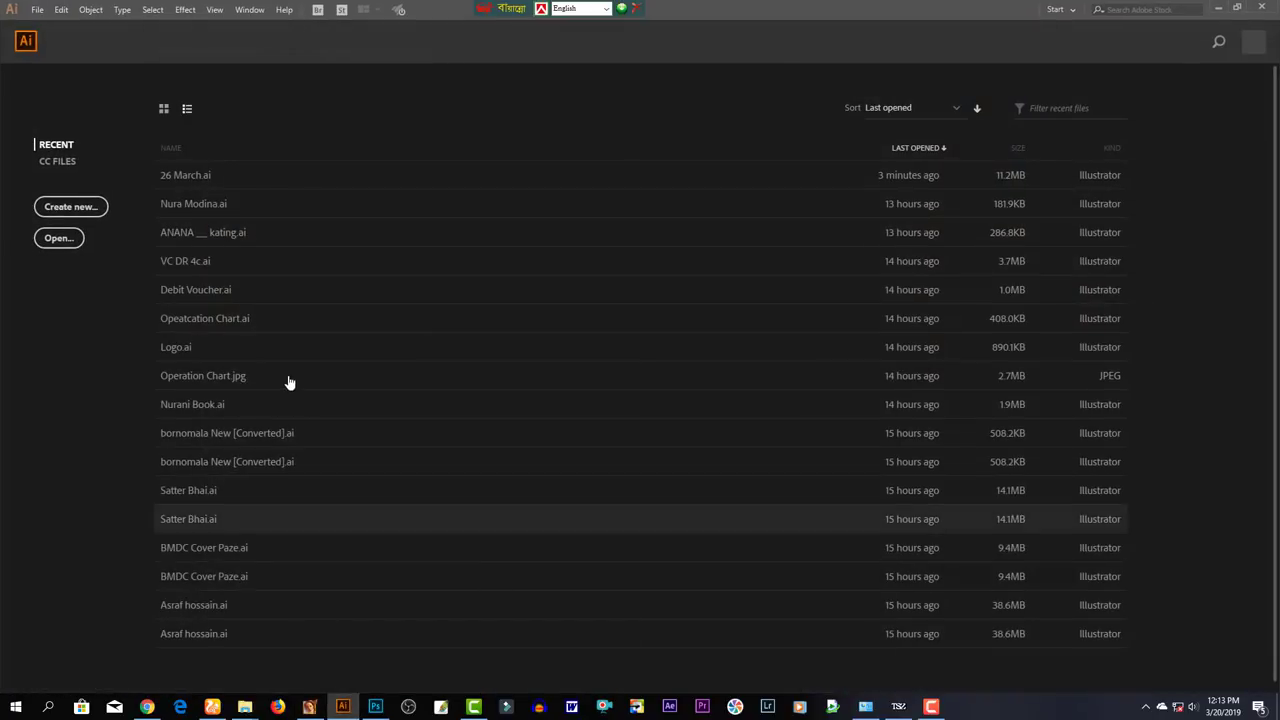
# Open Illustrator's New Document dialog from the start screen with Create new and Ctrl+N
pyautogui.click(82, 207)
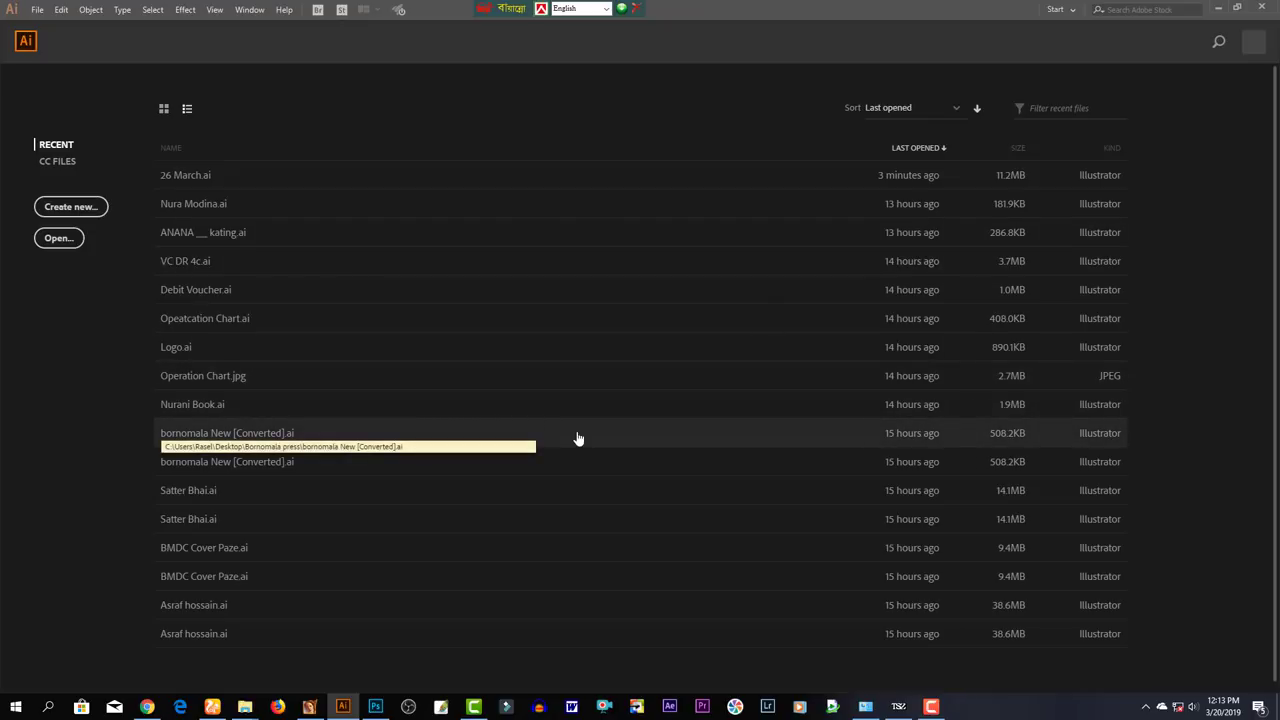
pyautogui.hotkey('ctrl', 'n')
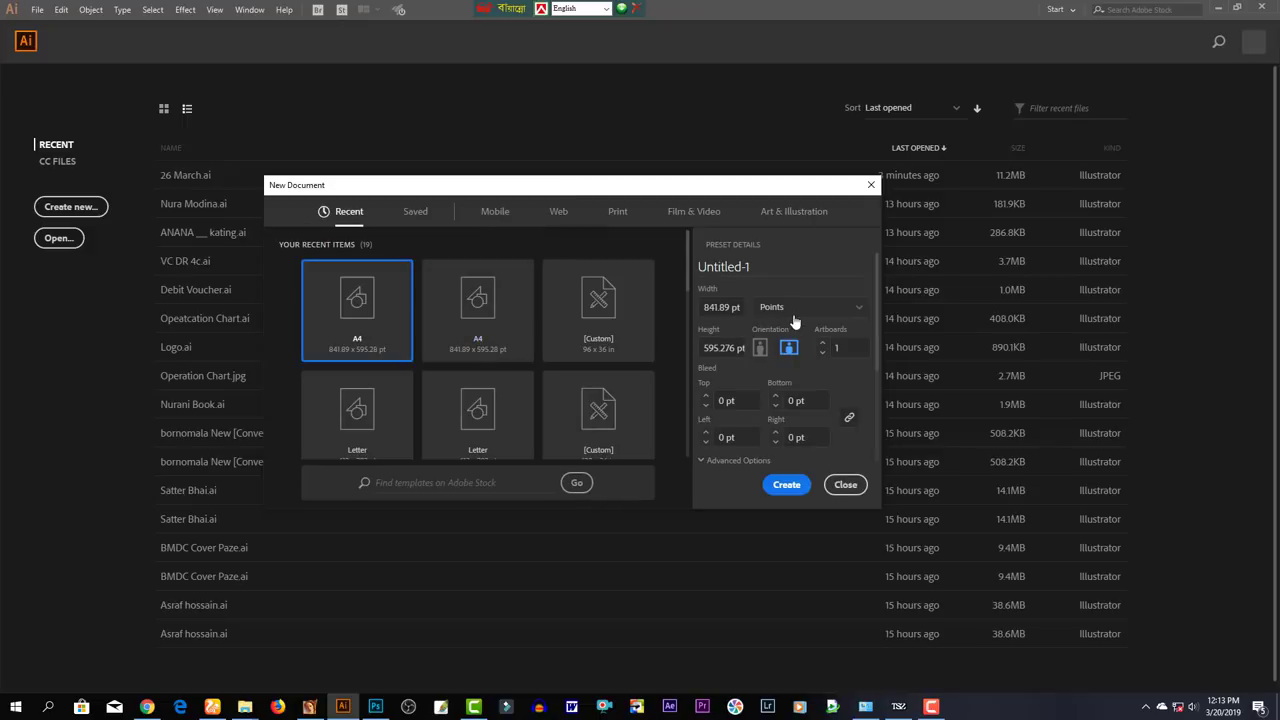
# Create a new document in inches, 17 wide by 22 high
pyautogui.click(790, 307)
pyautogui.click(777, 372)
pyautogui.hotkey('shift', 'Tab')
pyautogui.write('17')
pyautogui.press('Tab')
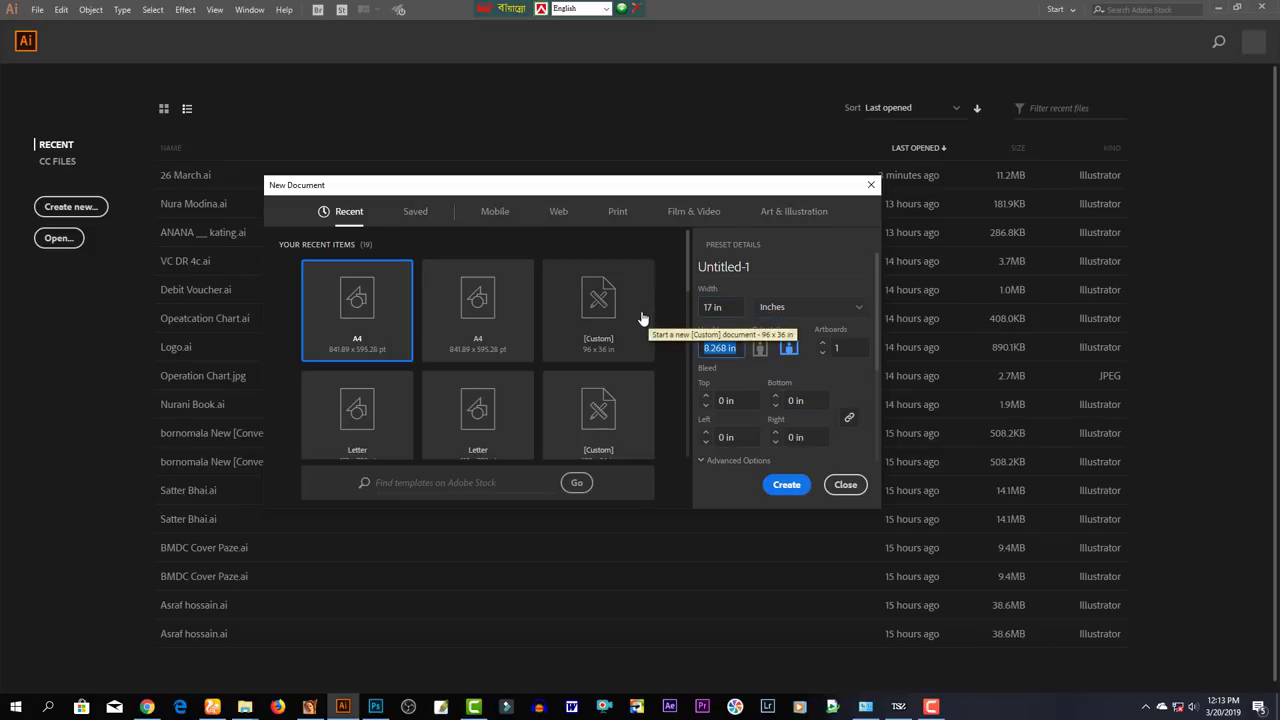
pyautogui.write('22')
pyautogui.press('Return')
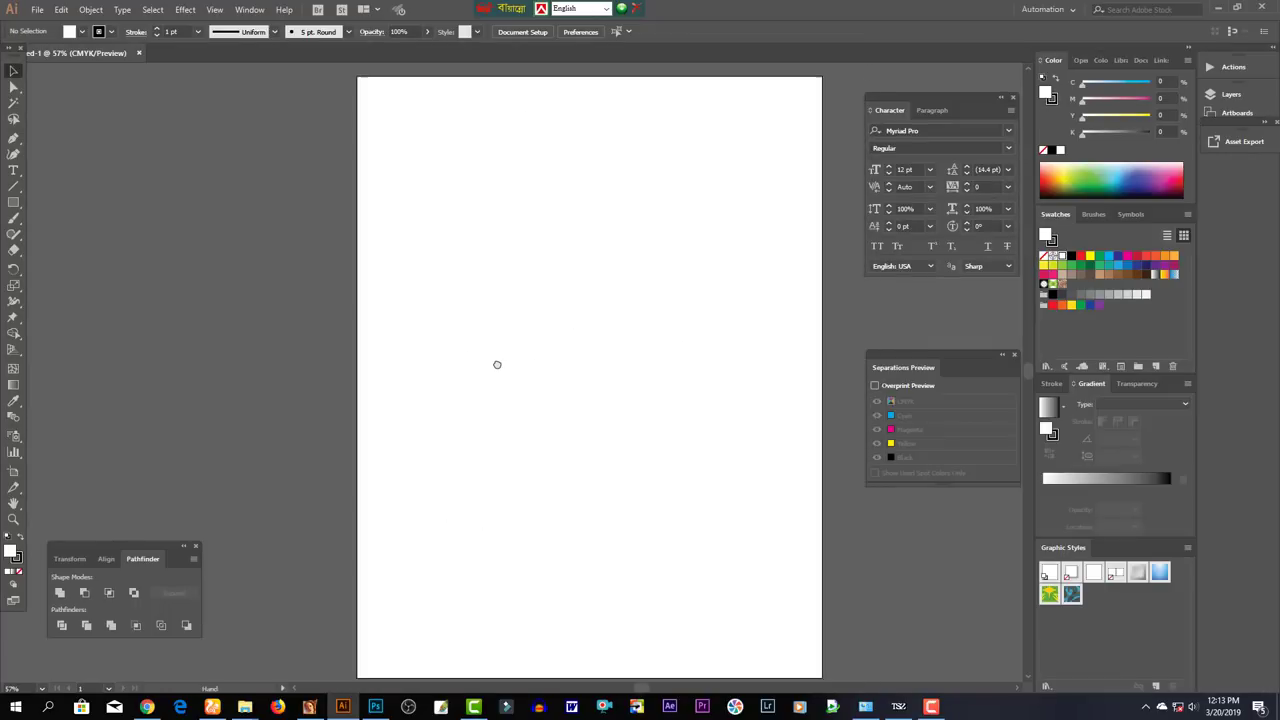
pyautogui.click(37, 9)
# Place the poster PSD from the Poster Photoshop folder, then delete the undersized result
pyautogui.click(93, 223)
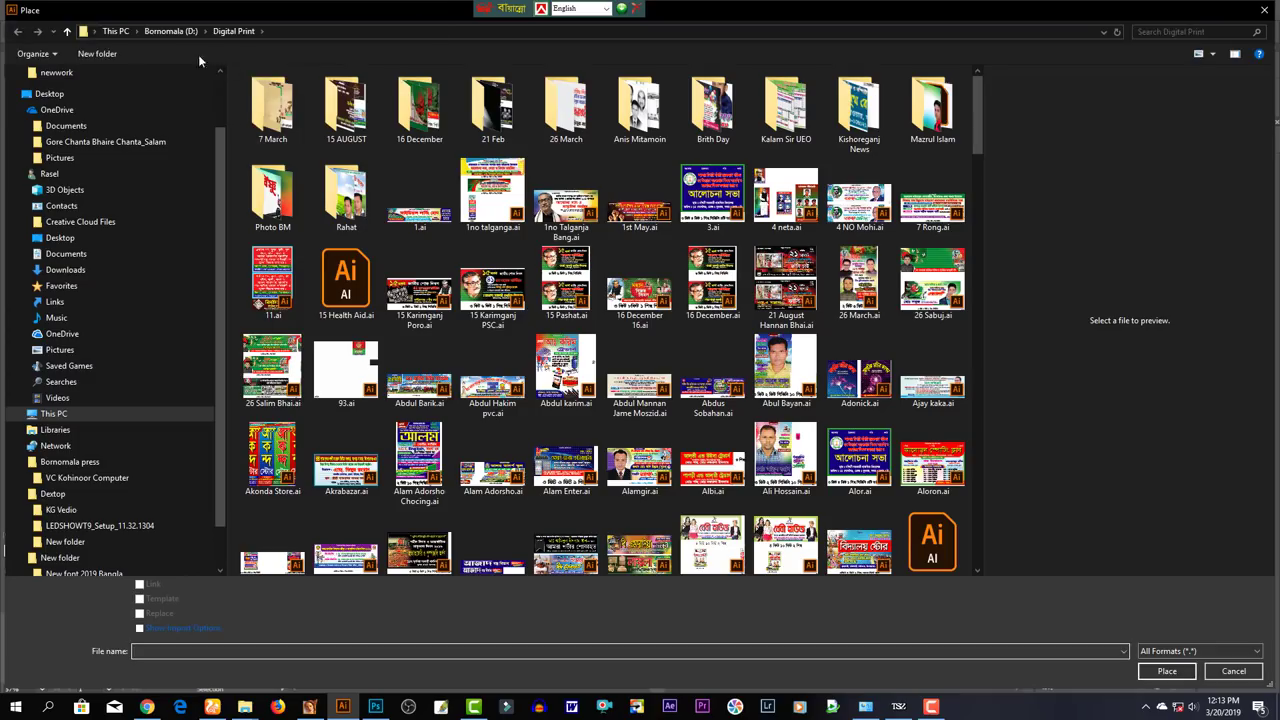
pyautogui.click(67, 31)
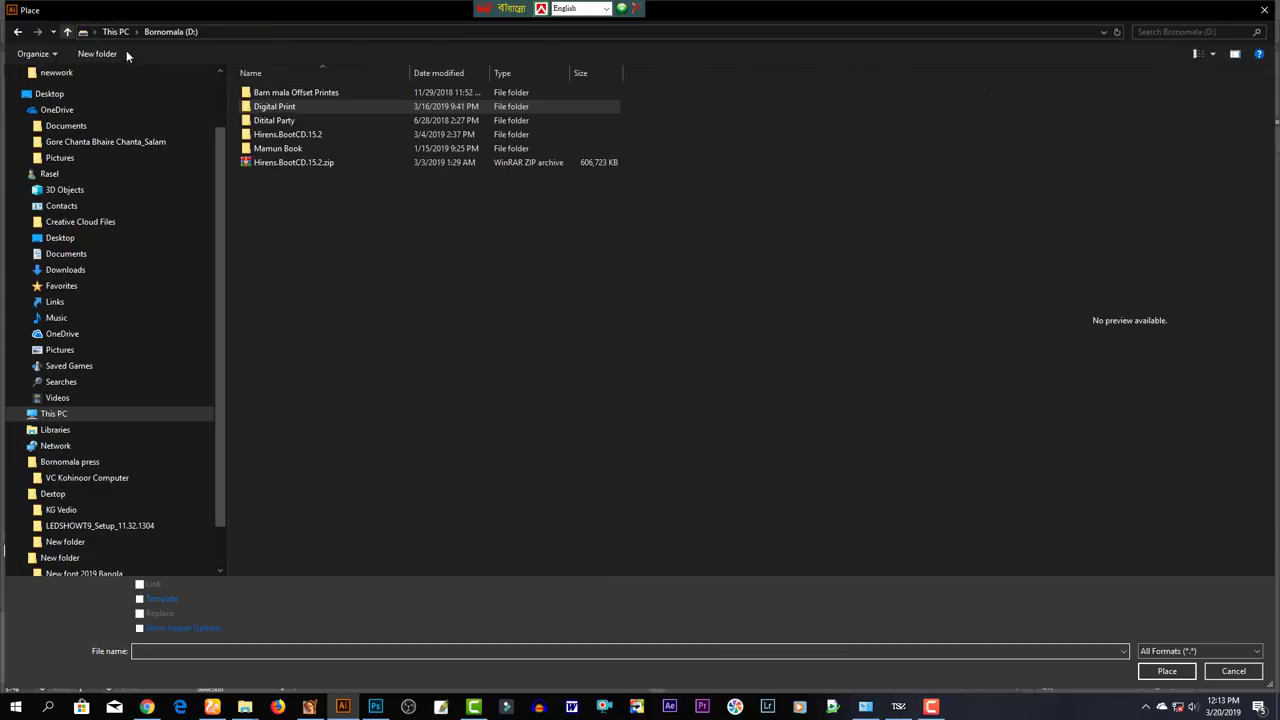
pyautogui.doubleClick(270, 94)
pyautogui.doubleClick(318, 162)
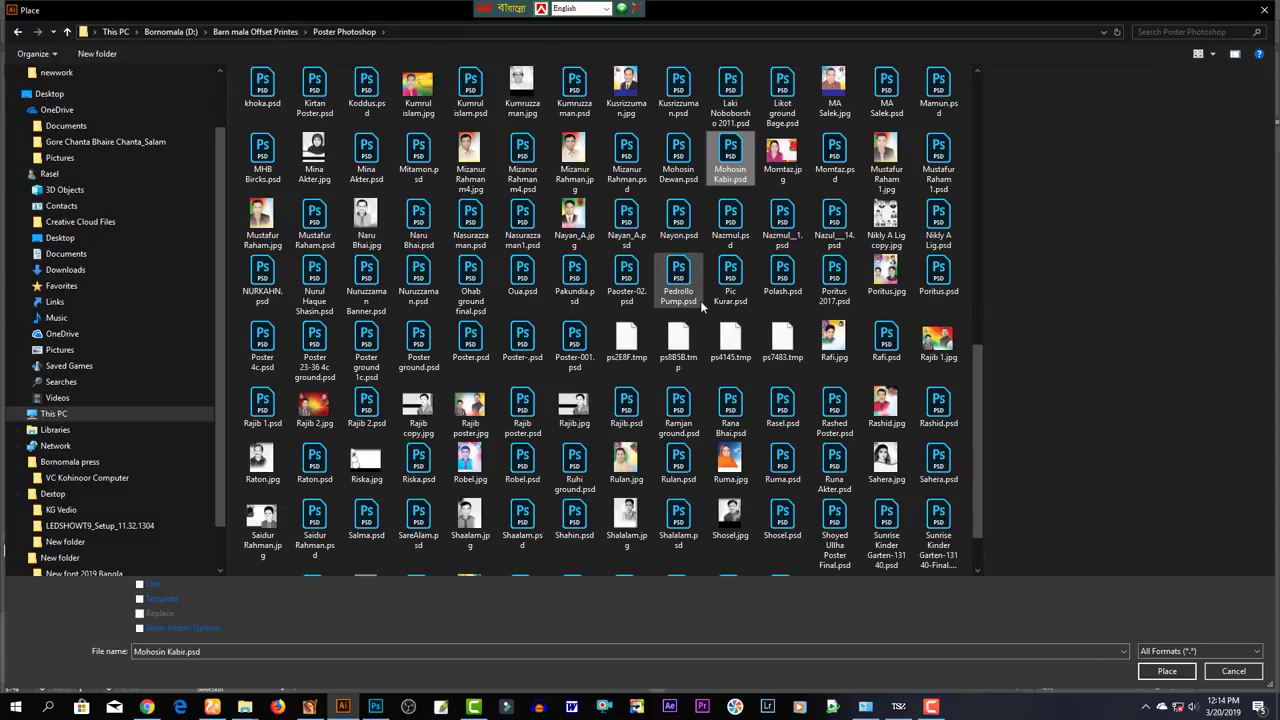
pyautogui.click(678, 158)
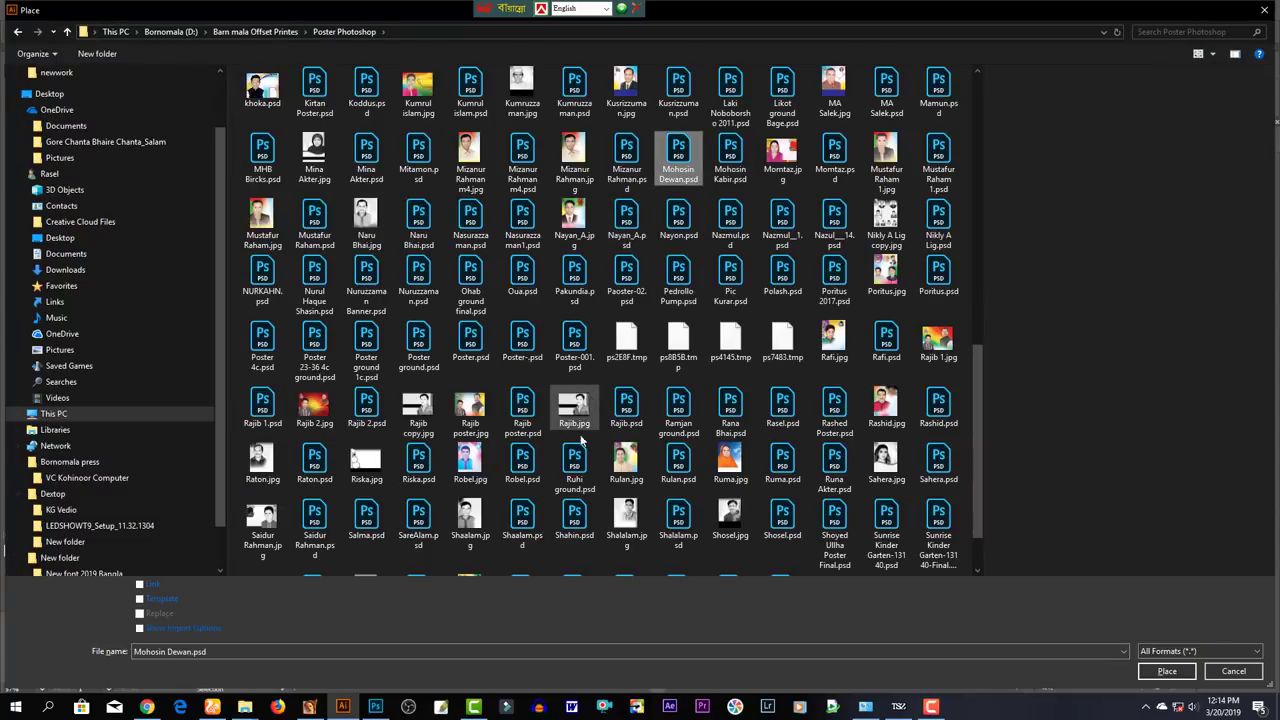
pyautogui.click(1167, 671)
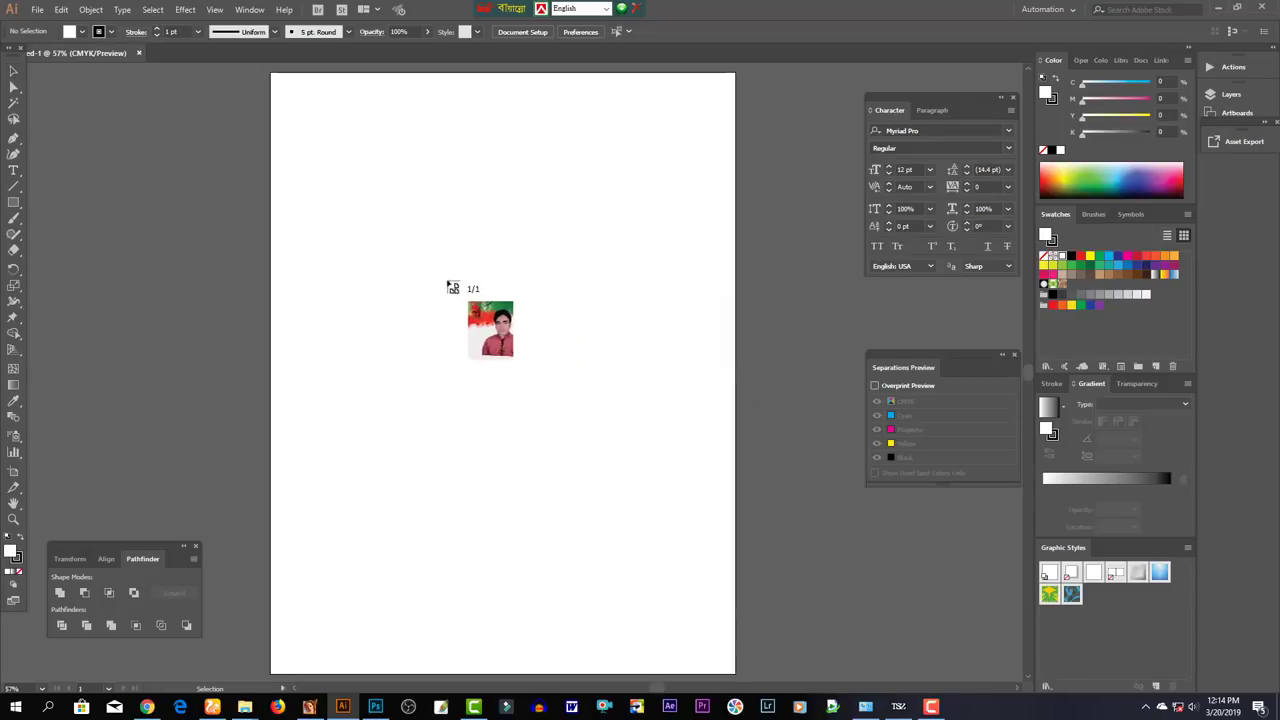
pyautogui.moveTo(291, 101); pyautogui.dragTo(305, 113)
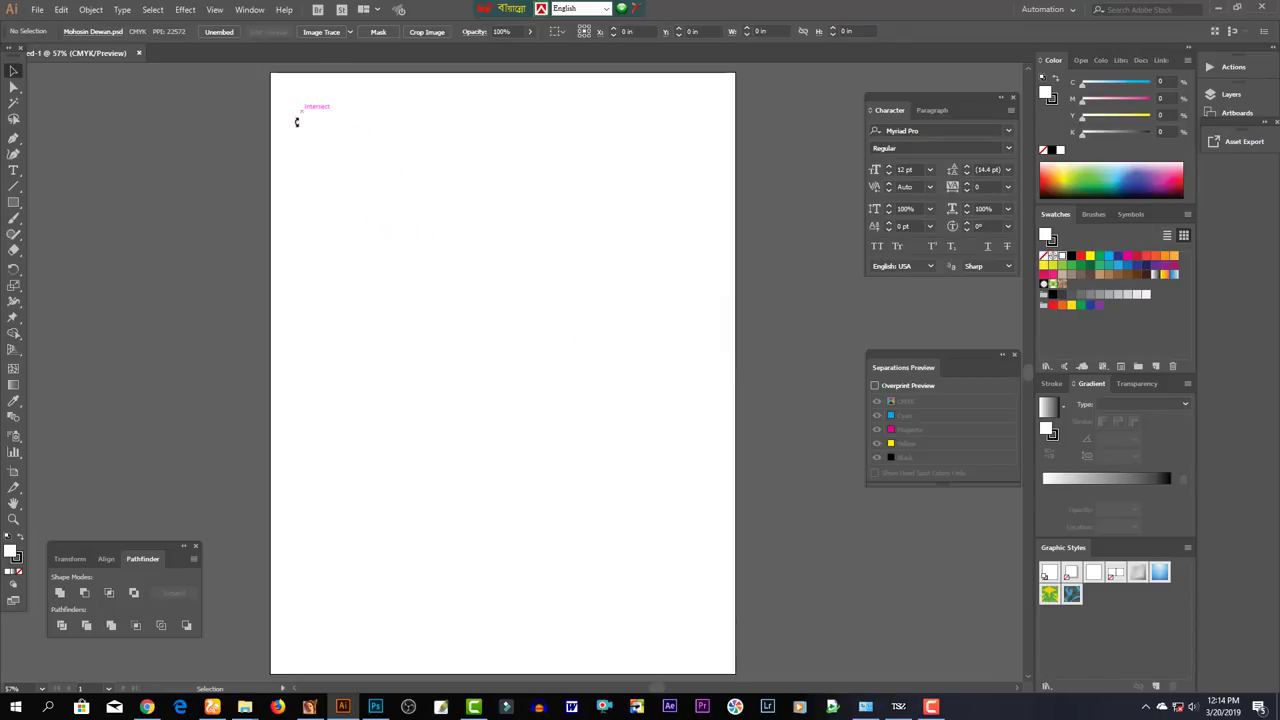
pyautogui.press('Delete')
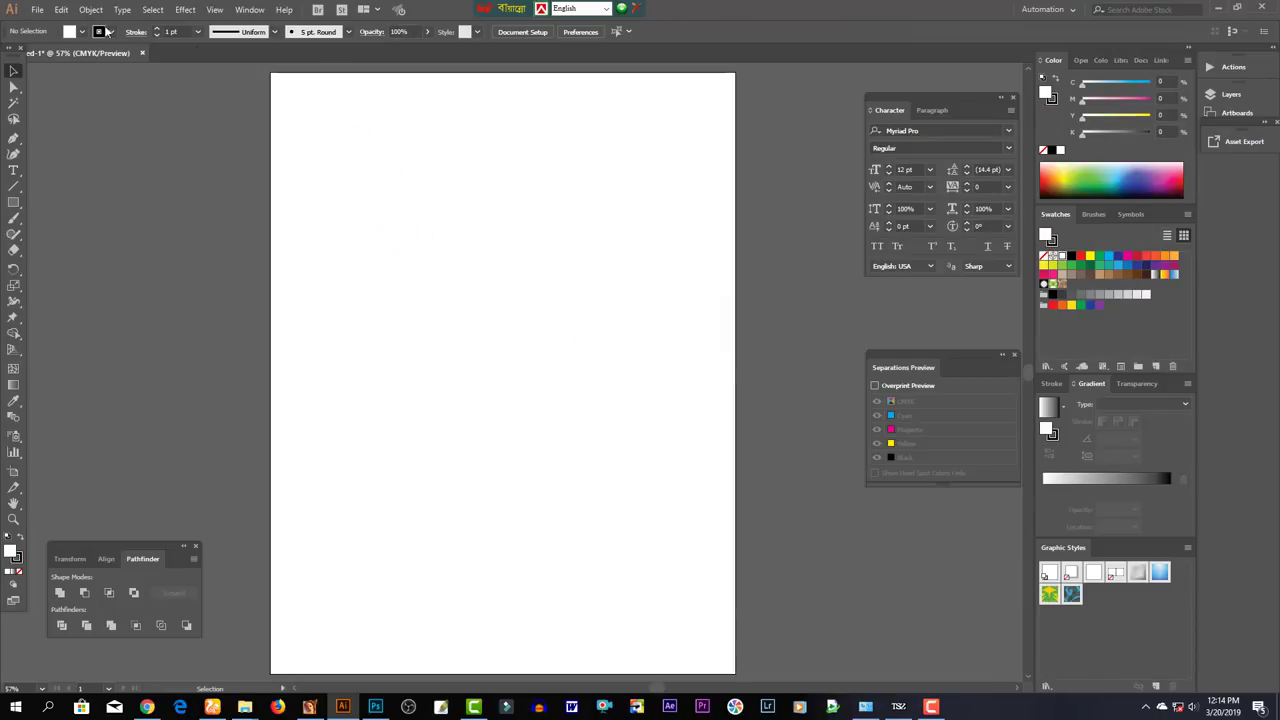
# Re-place the poster PSD with import options, flattened, at the artboard's top-left corner
pyautogui.click(36, 9)
pyautogui.click(128, 233)
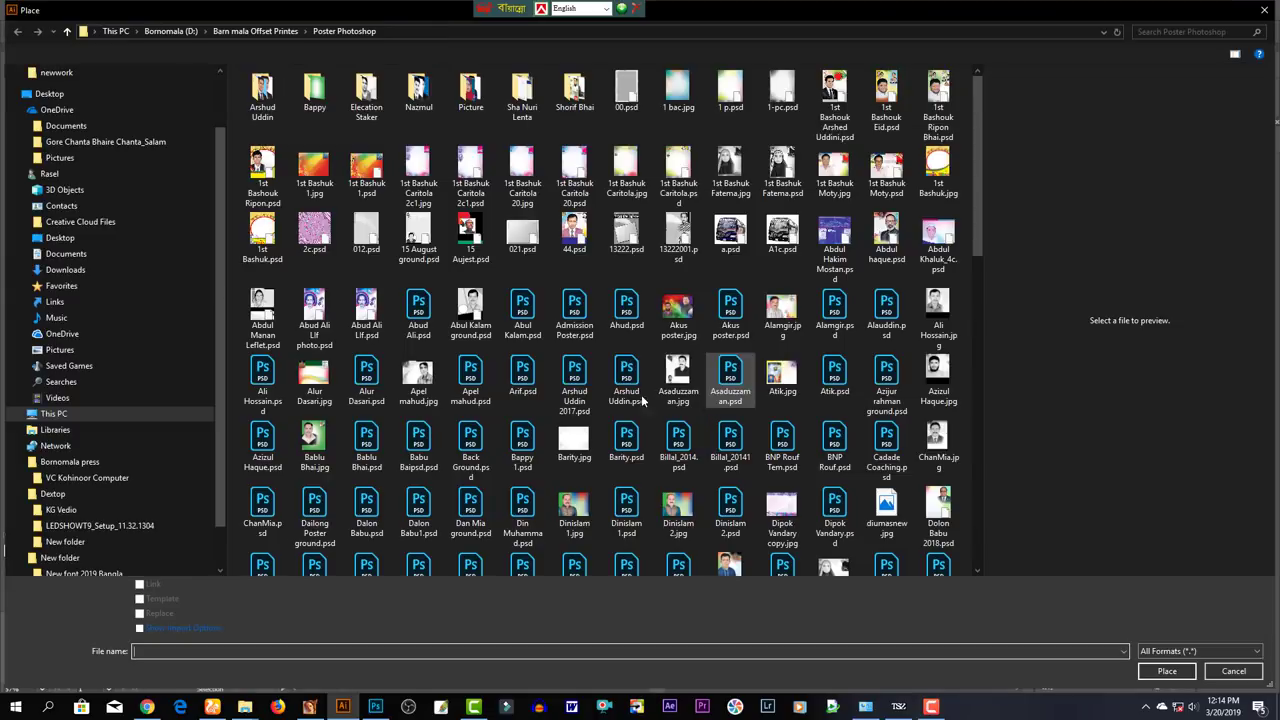
pyautogui.click(640, 398)
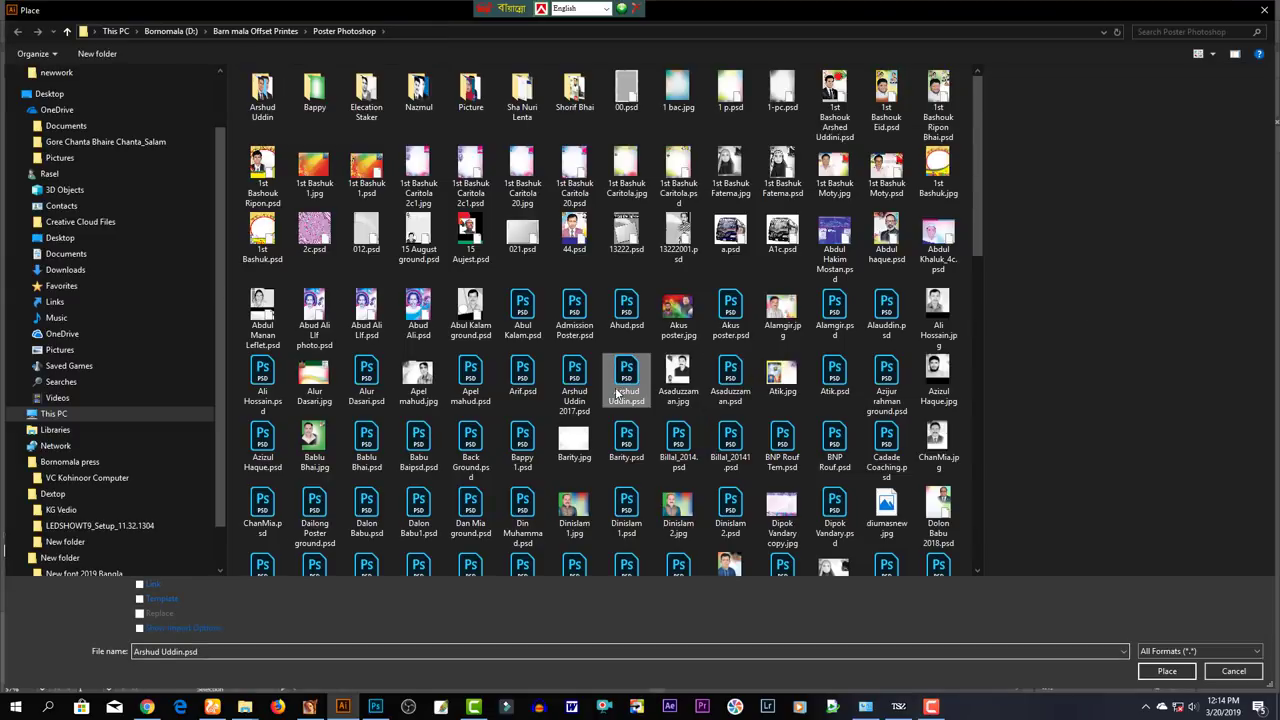
pyautogui.moveTo(626, 380)
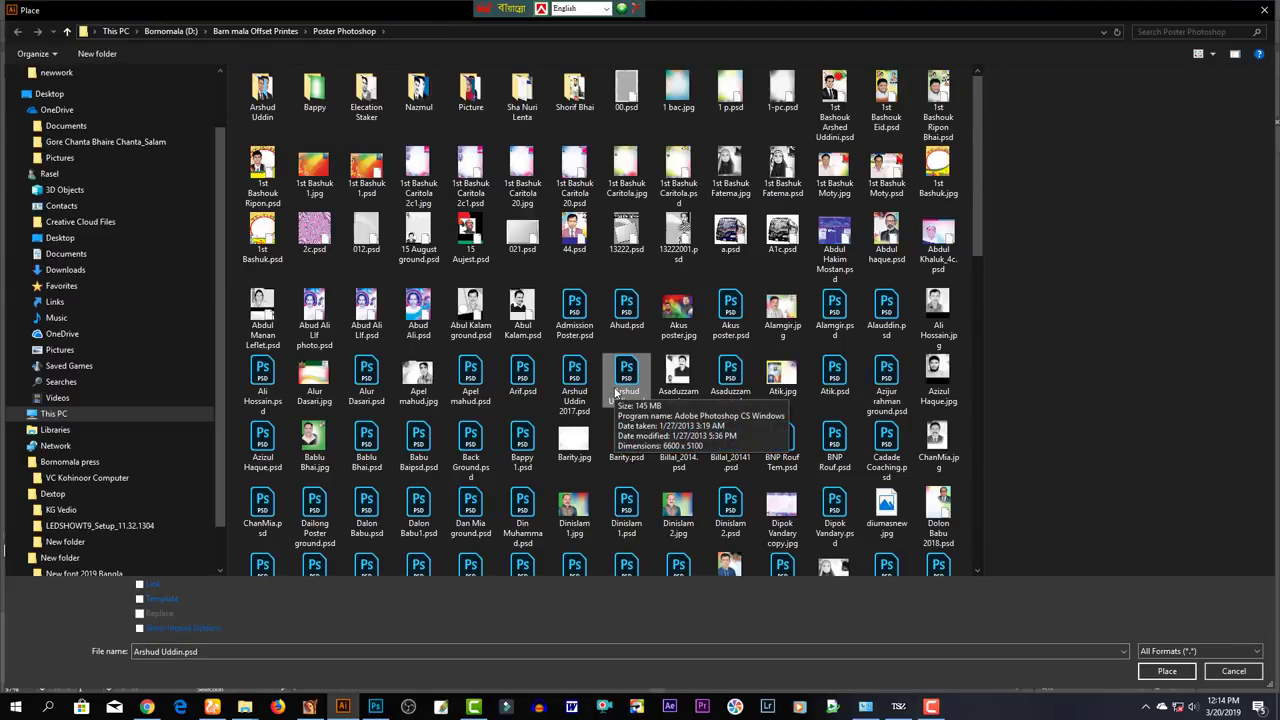
pyautogui.press('Down')
pyautogui.press('m')
pyautogui.press('o')
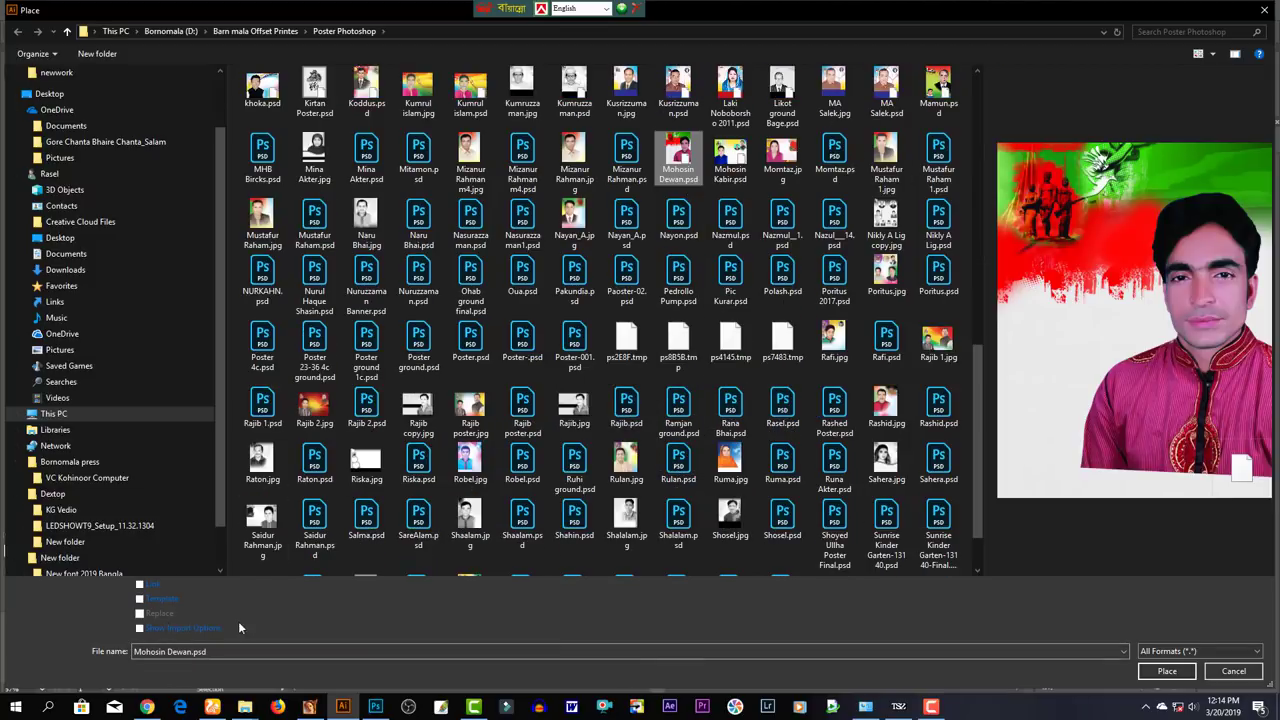
pyautogui.click(151, 629)
pyautogui.click(1166, 671)
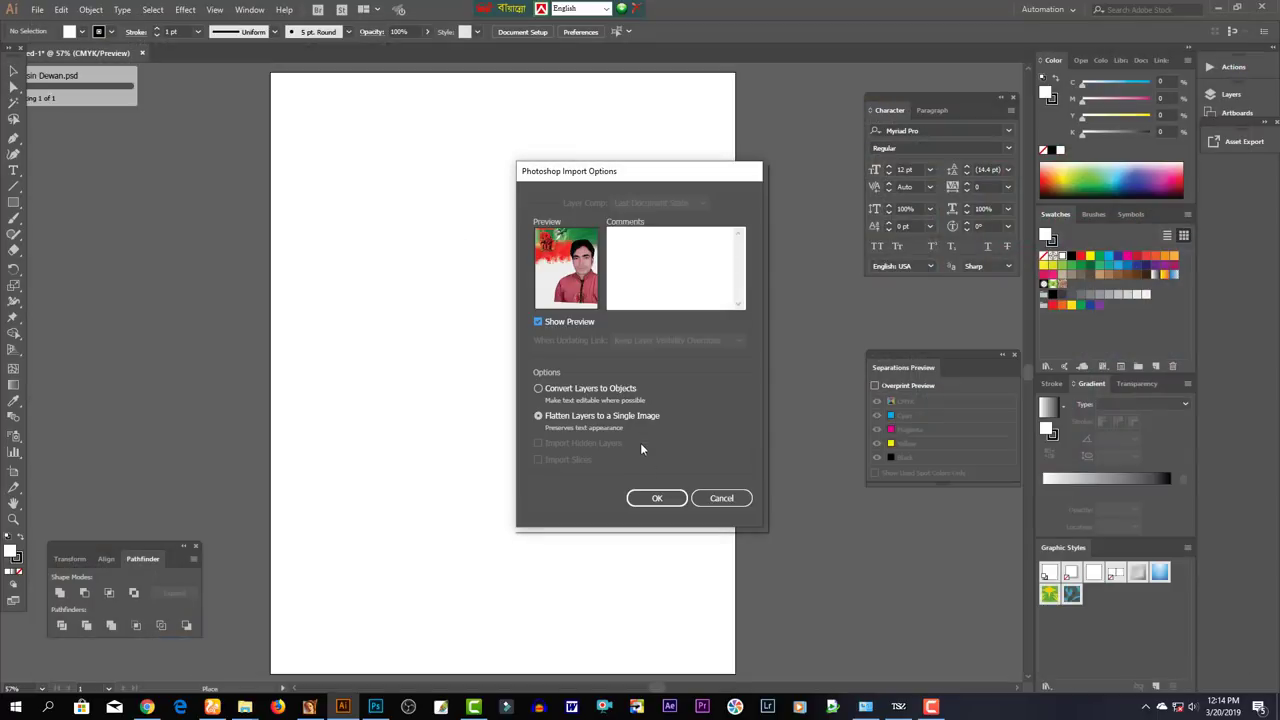
pyautogui.click(657, 497)
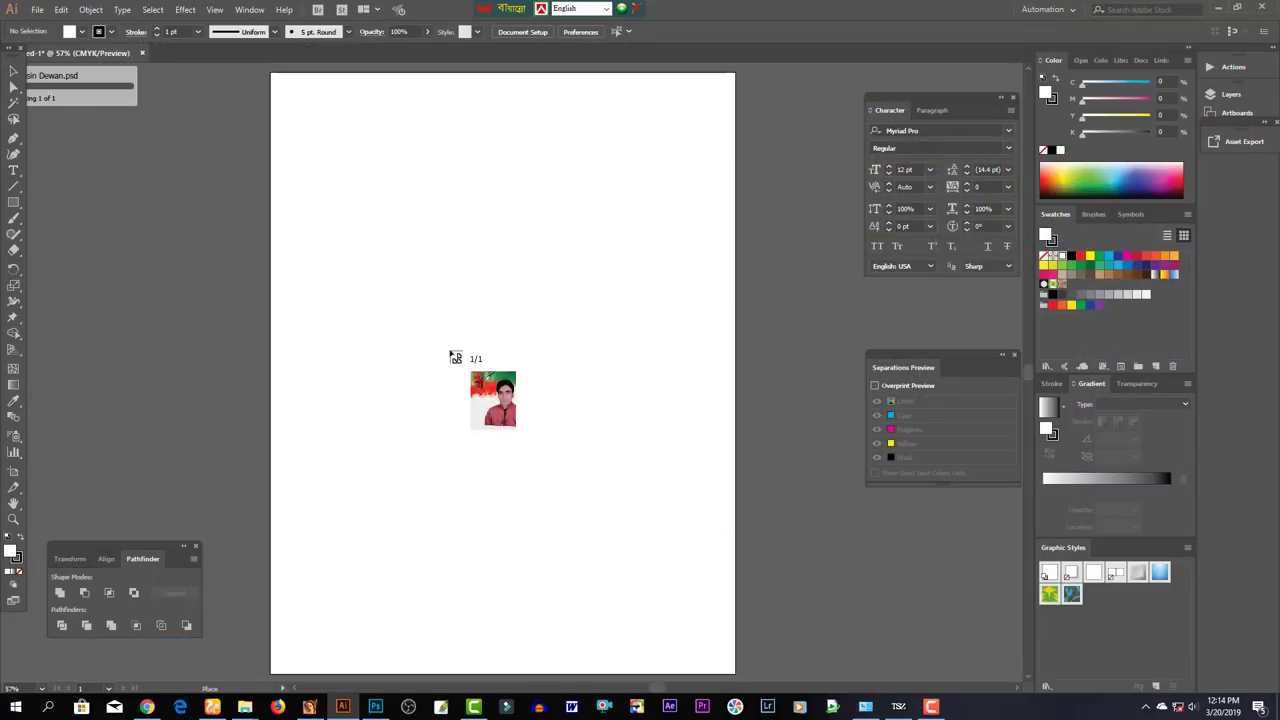
pyautogui.click(272, 76)
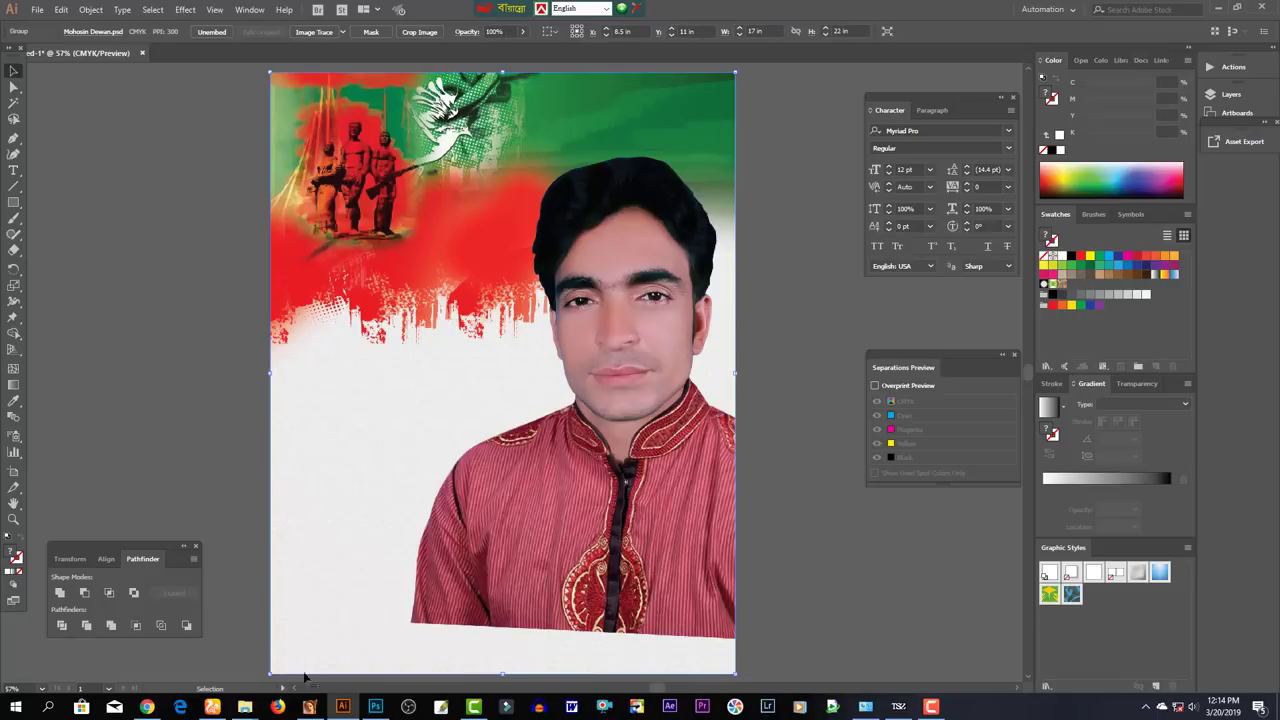
pyautogui.click(375, 706)
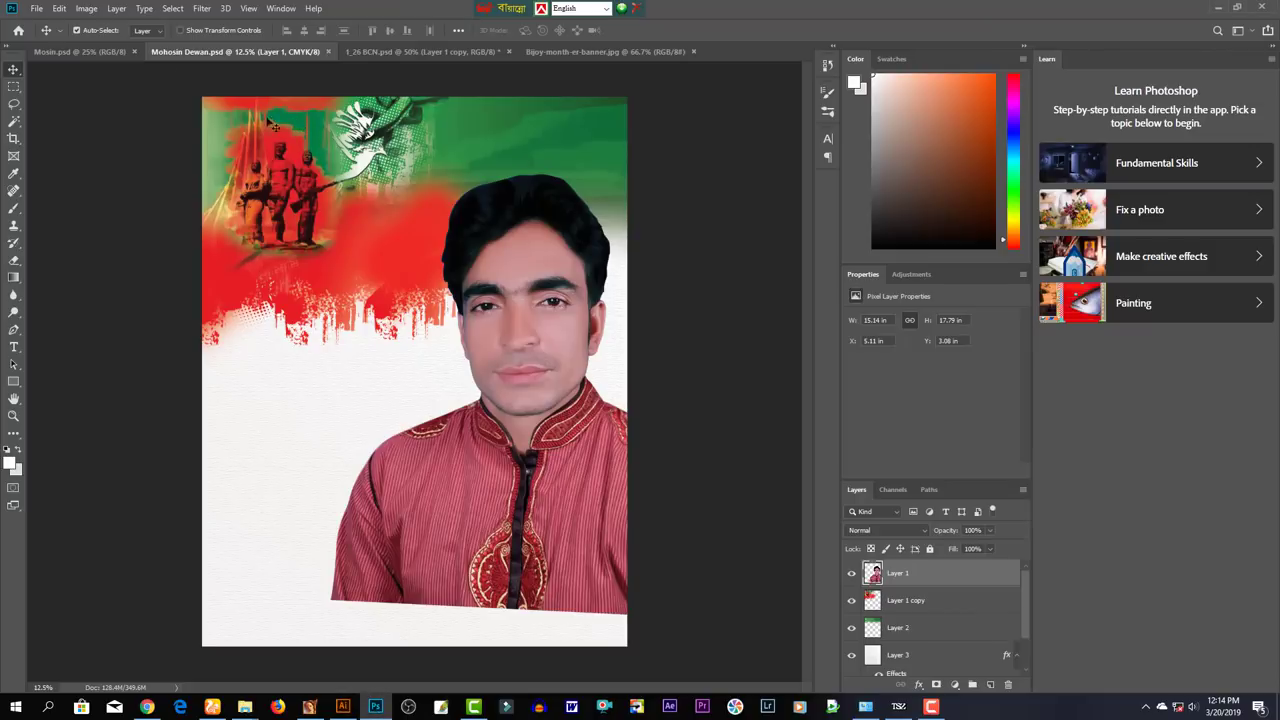
pyautogui.click(88, 9)
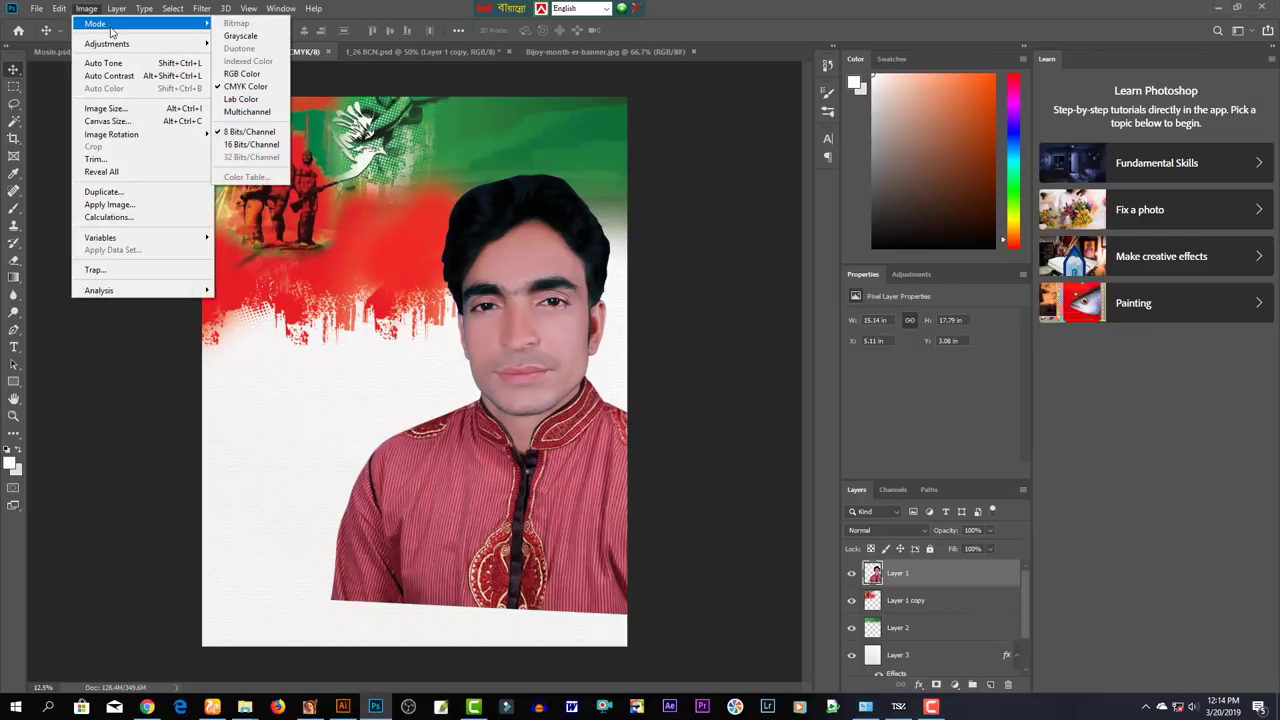
pyautogui.moveTo(95, 23)
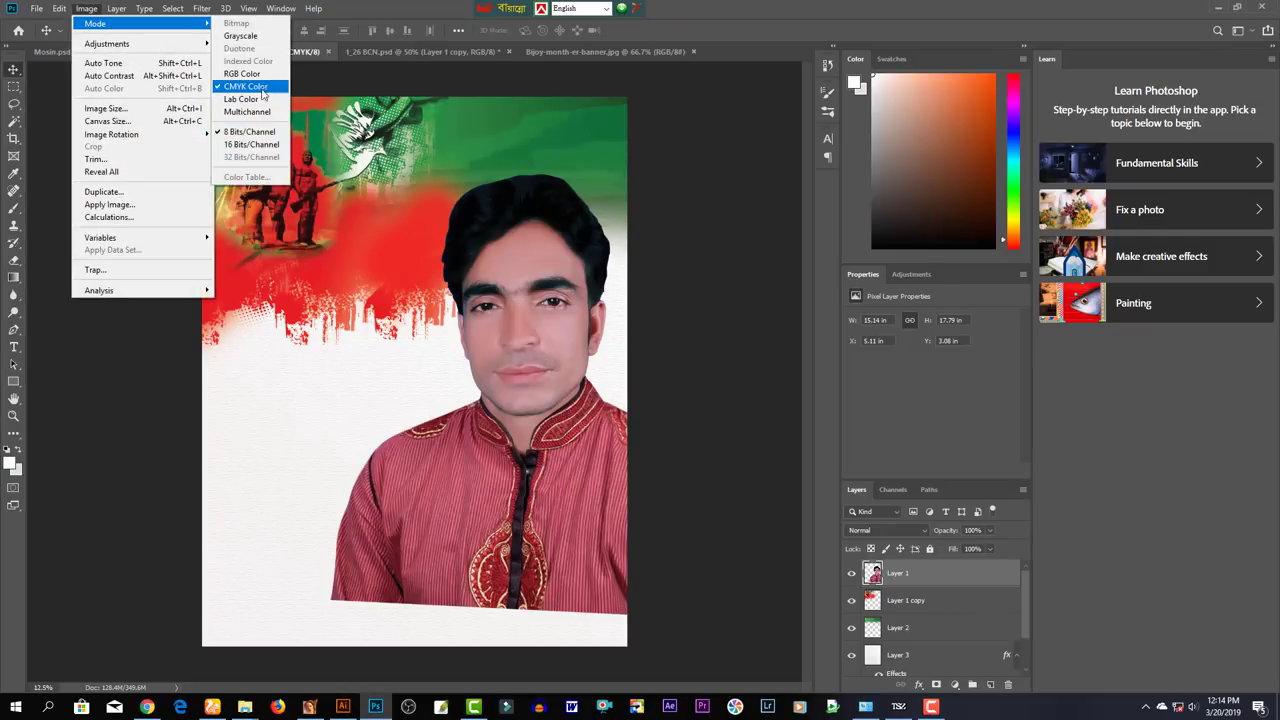
pyautogui.click(664, 376)
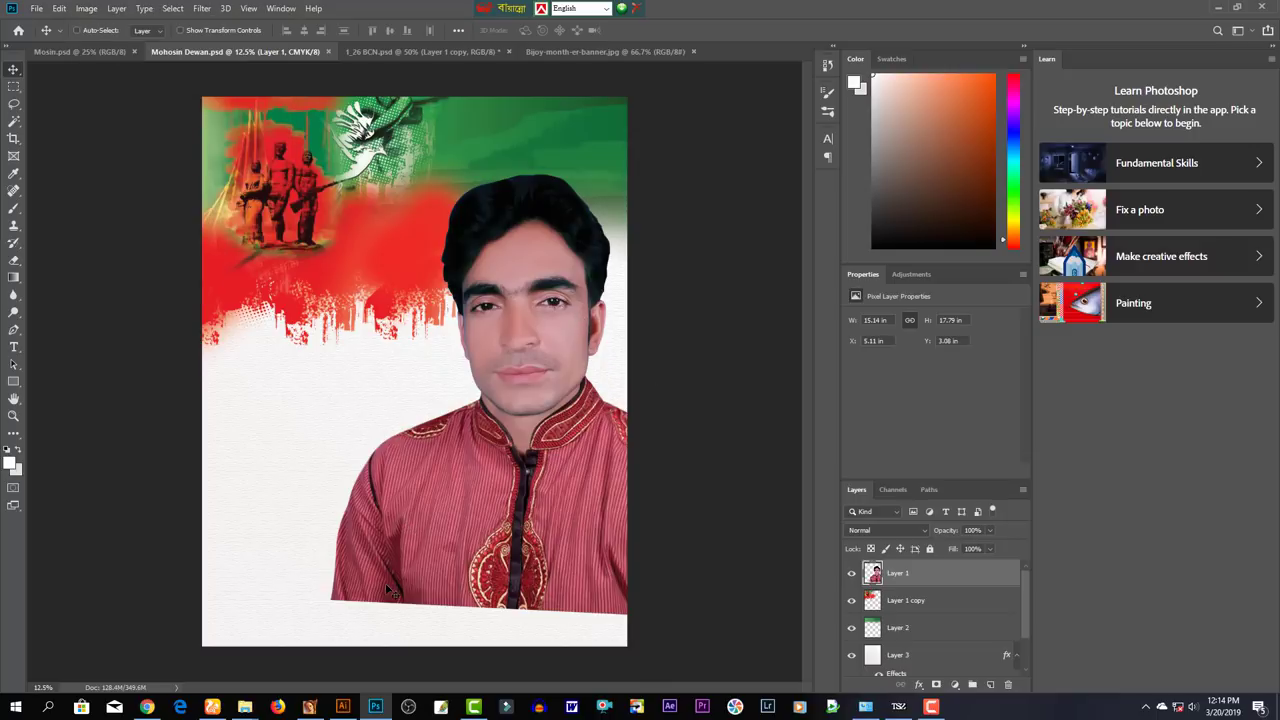
pyautogui.press('ctrl')
pyautogui.click(342, 707)
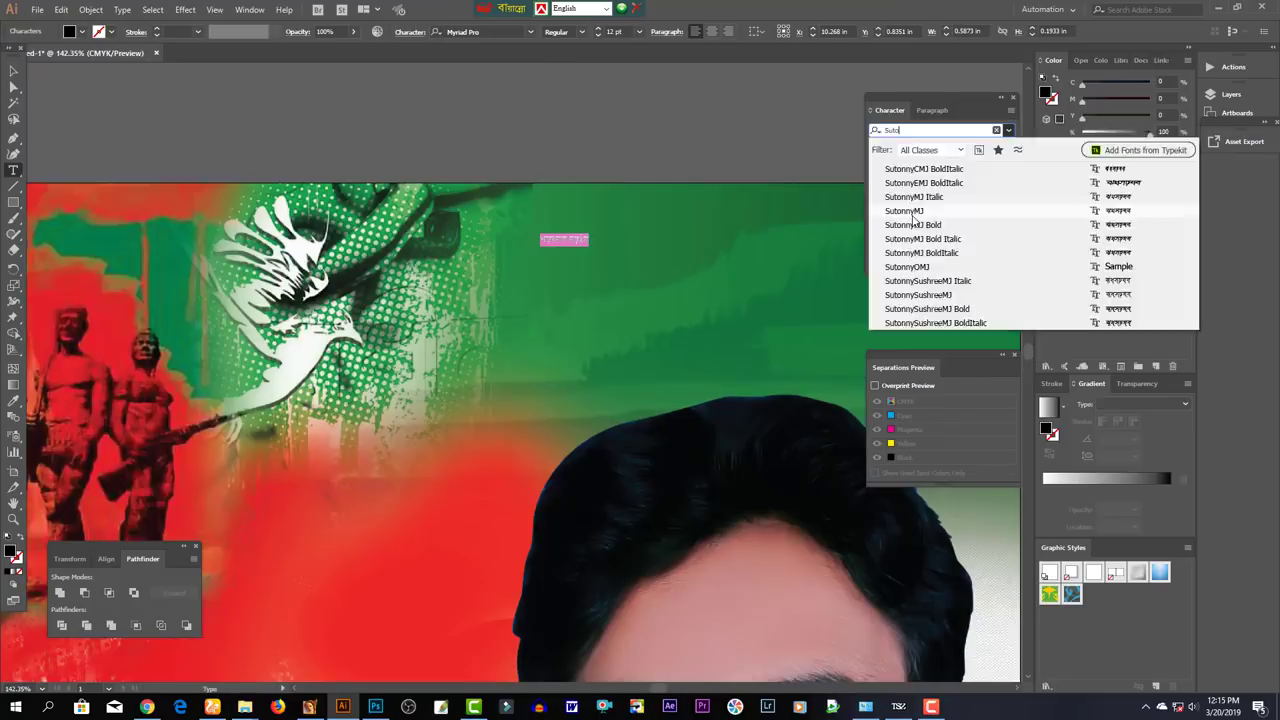
# Type the Bengali Bismillah line in SutonnyMJ and enlarge it to about 25.58 pt
pyautogui.click(910, 212)
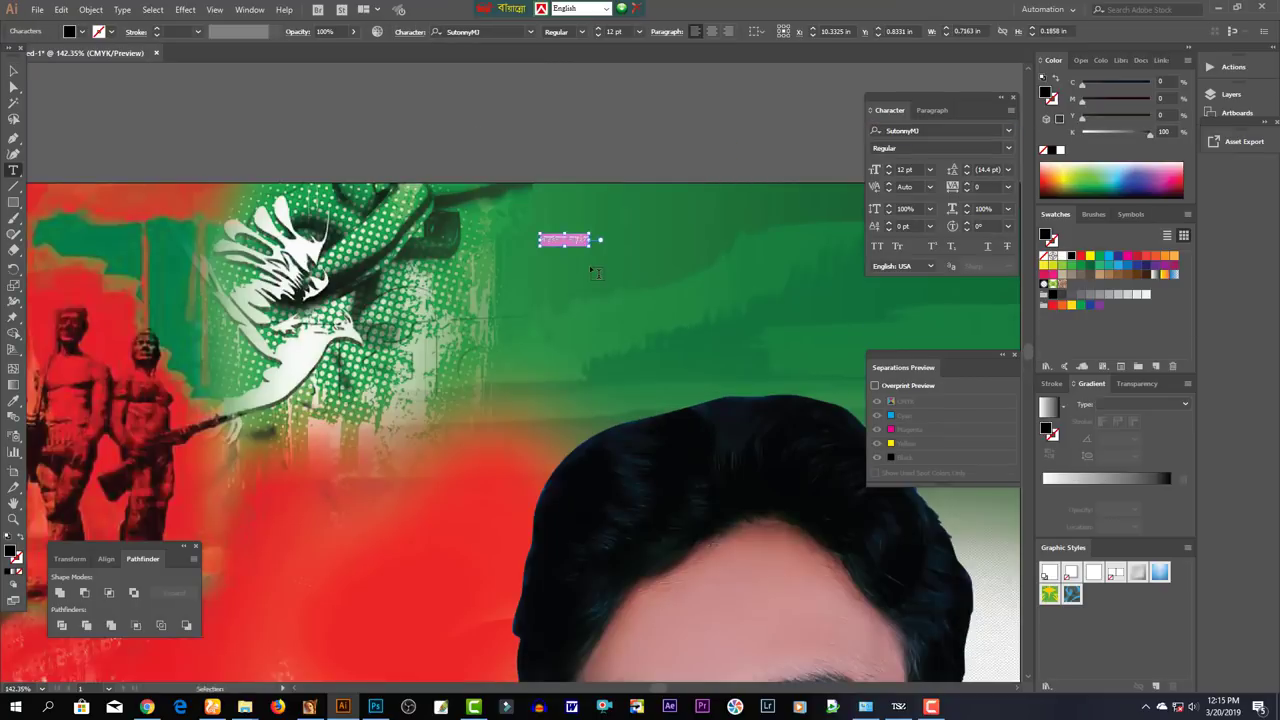
pyautogui.hotkey('ctrl', 'alt', 'b')
pyautogui.press('BackSpace')
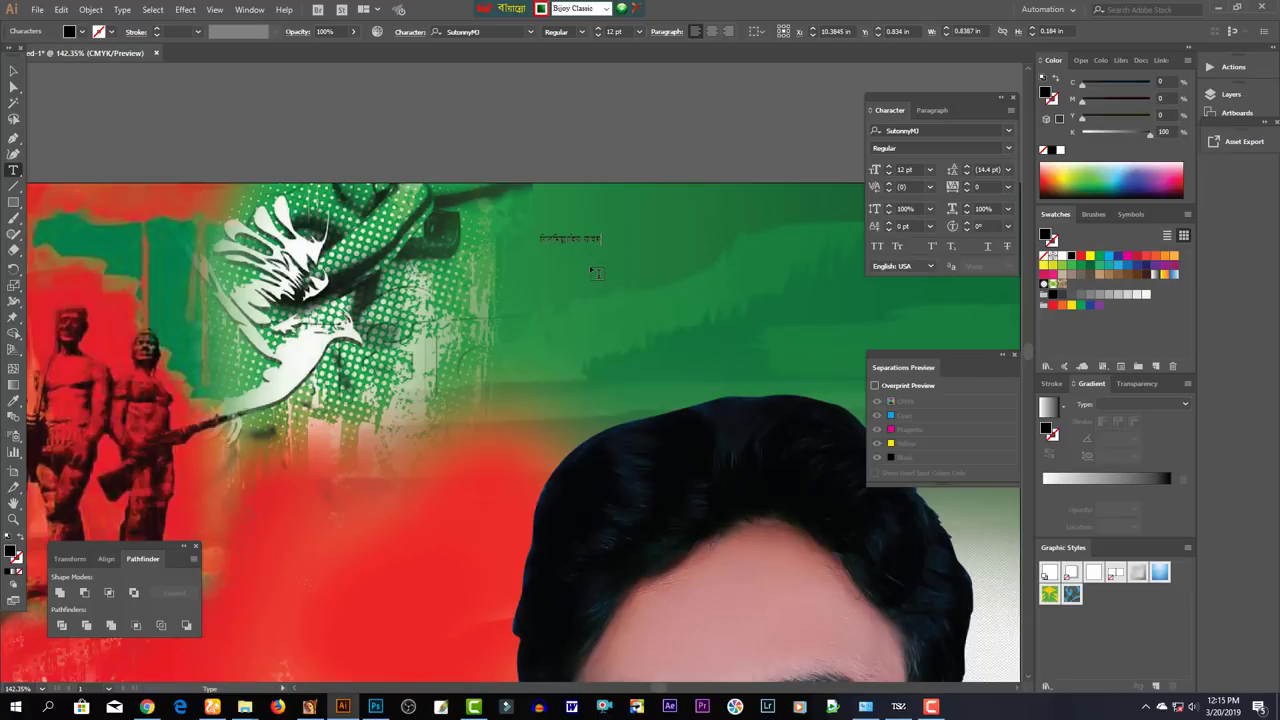
pyautogui.press('Escape')
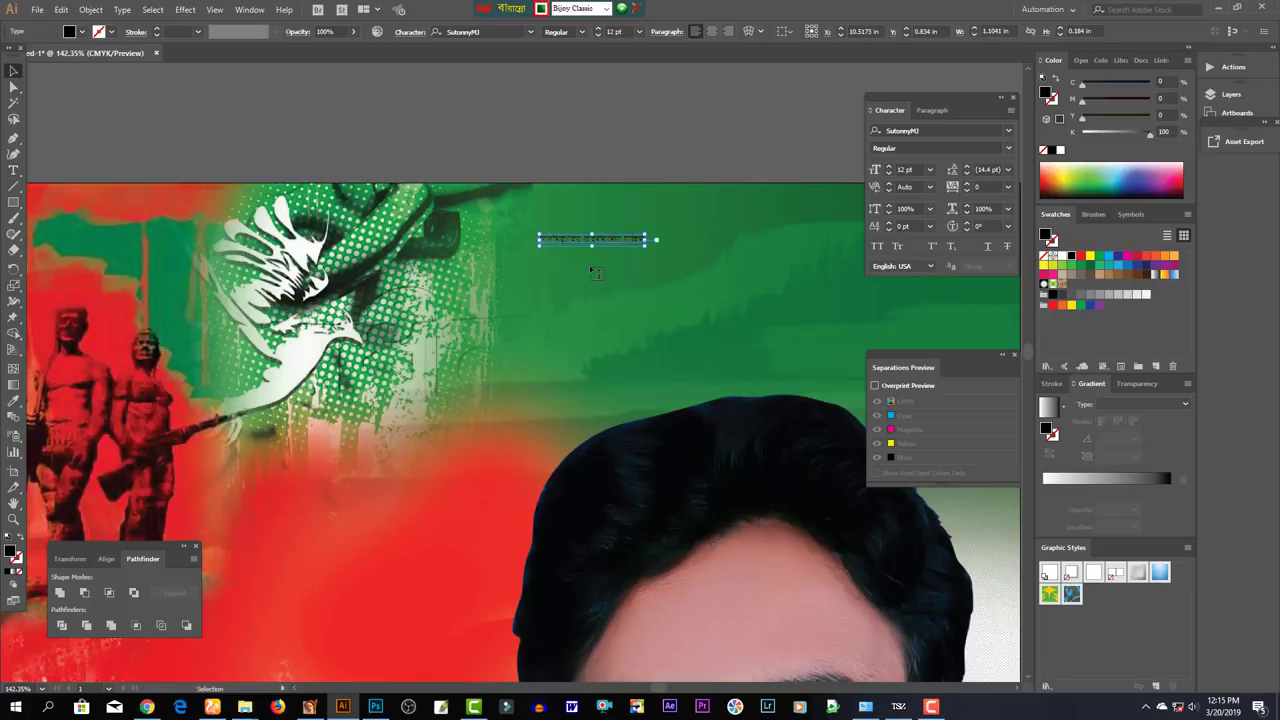
pyautogui.hotkey('ctrl', 'shift', 'c')
pyautogui.moveTo(593, 246); pyautogui.dragTo(652, 253)
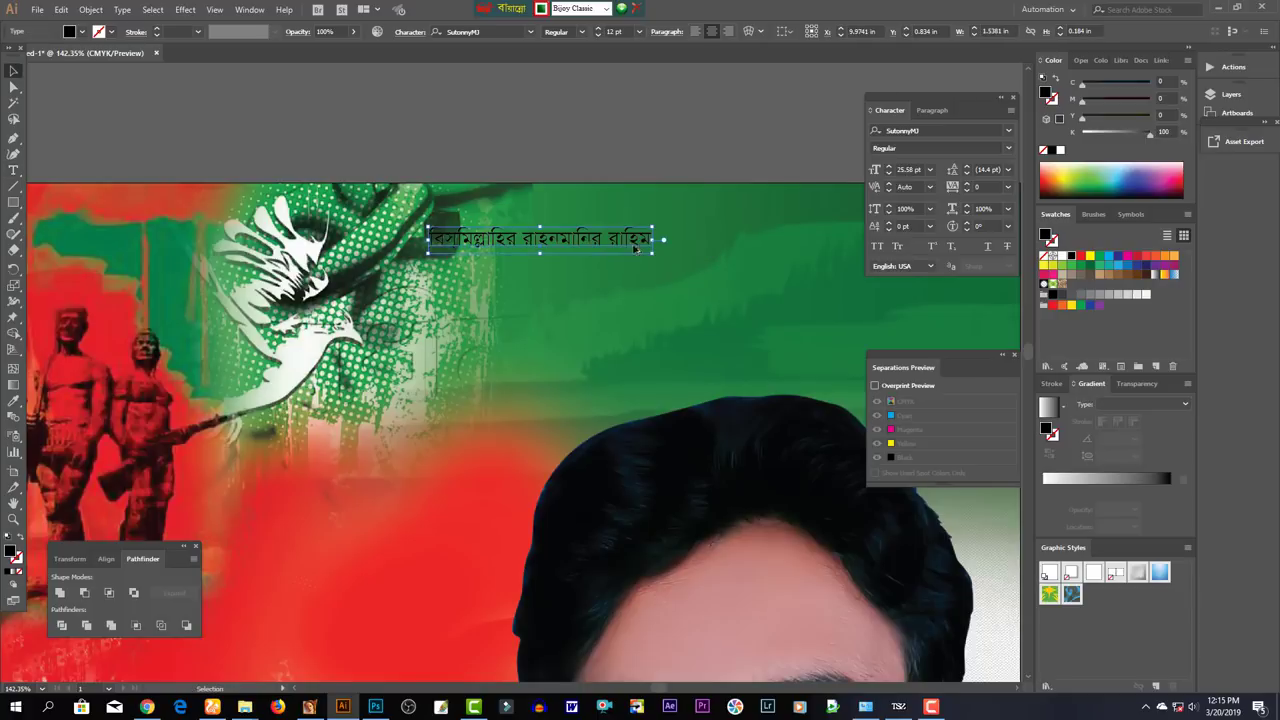
# Delete a stray character from the second word of the Bismillah line
pyautogui.press('t')
pyautogui.hotkey('ctrl', 'shift', 'a')
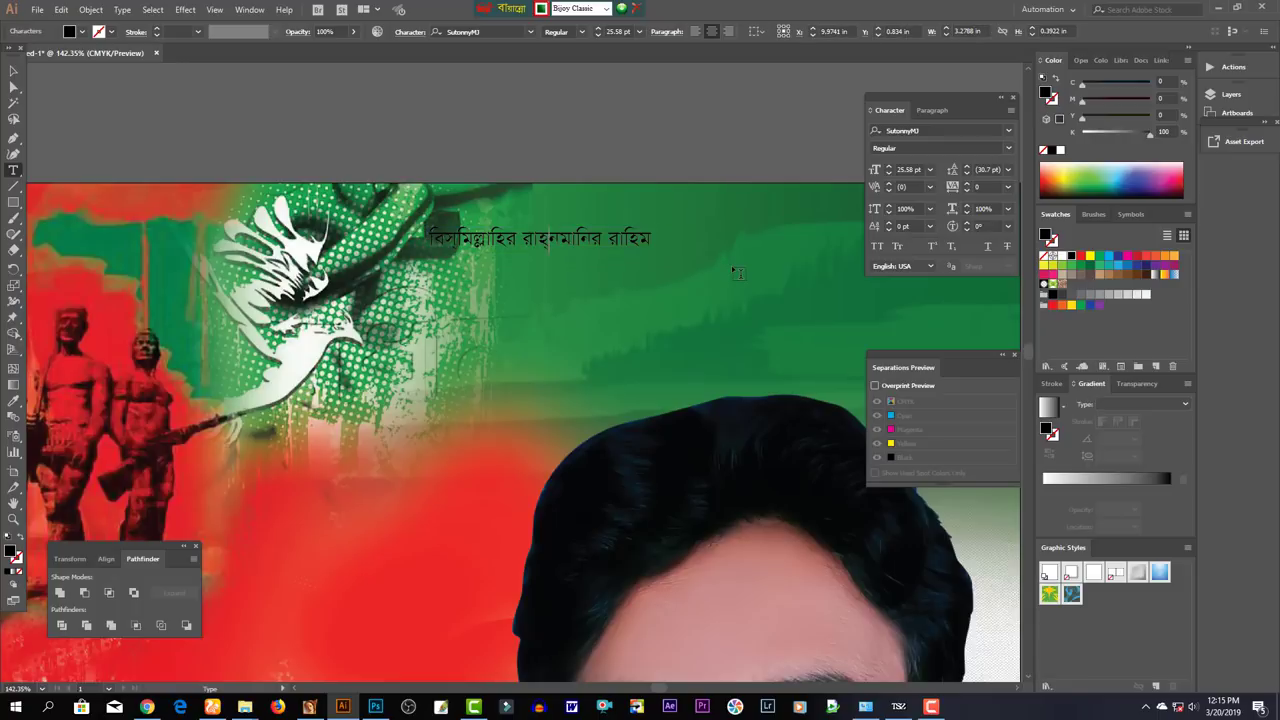
pyautogui.press('BackSpace')
pyautogui.press('Right')
pyautogui.press('Right')
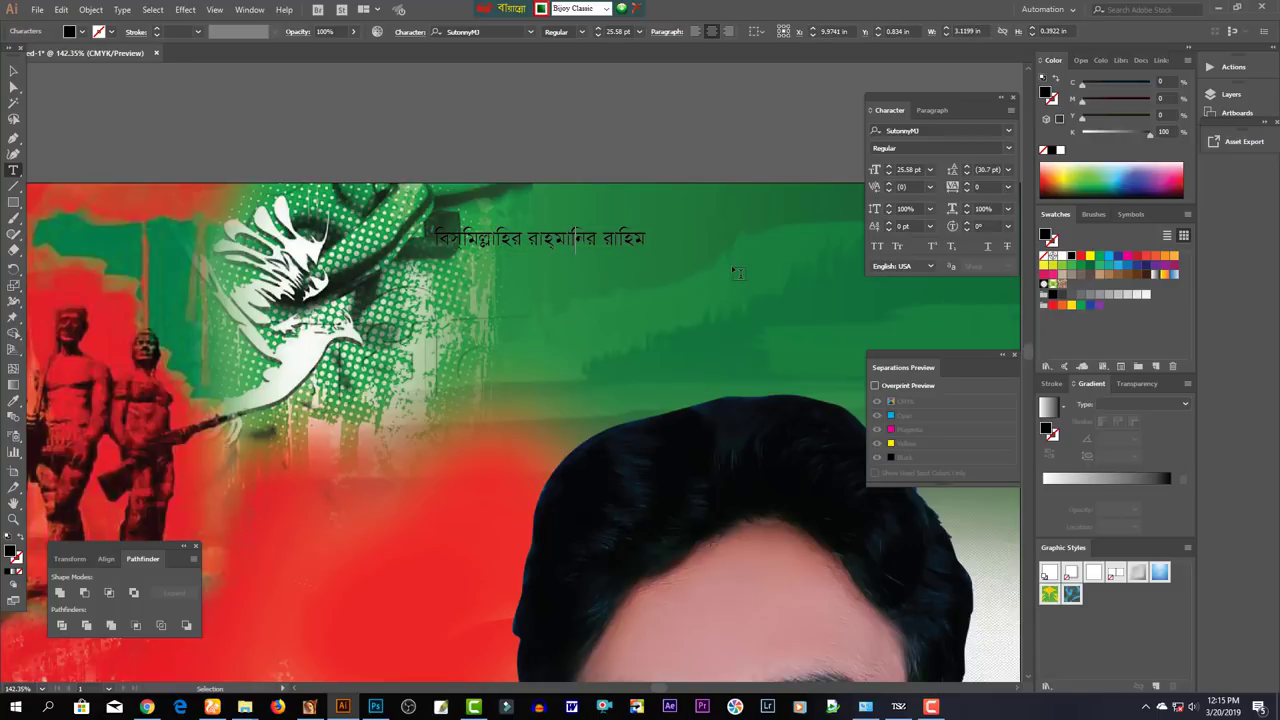
pyautogui.press('Escape')
# Set the Bismillah line's font style to Bold and move it up and left
pyautogui.click(1008, 148)
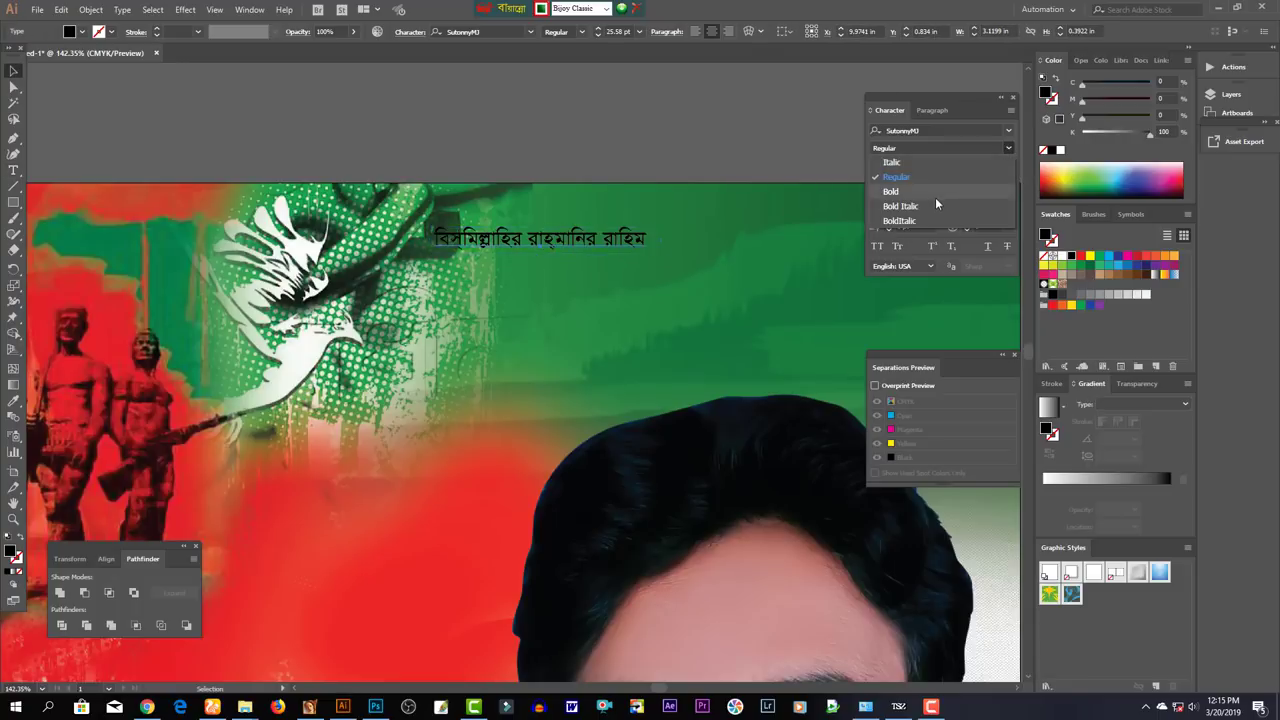
pyautogui.click(935, 197)
pyautogui.click(1008, 148)
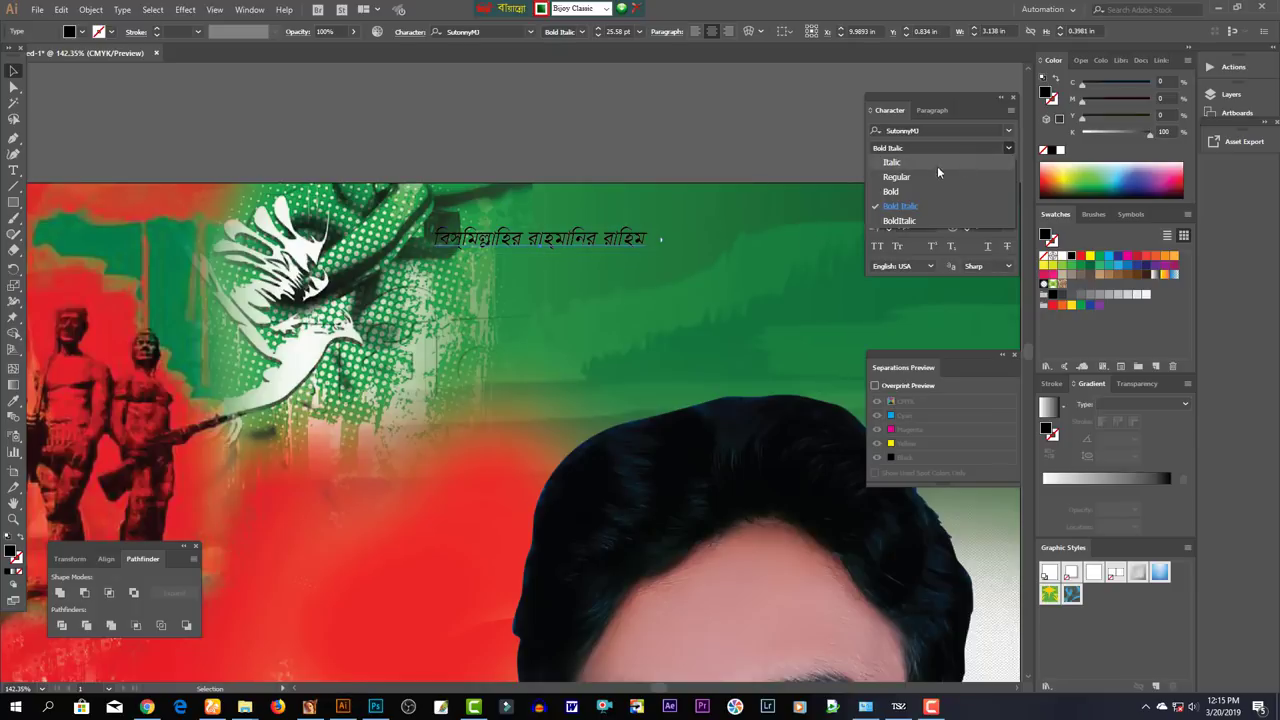
pyautogui.click(935, 181)
pyautogui.moveTo(548, 243); pyautogui.dragTo(428, 229)
pyautogui.click(551, 250)
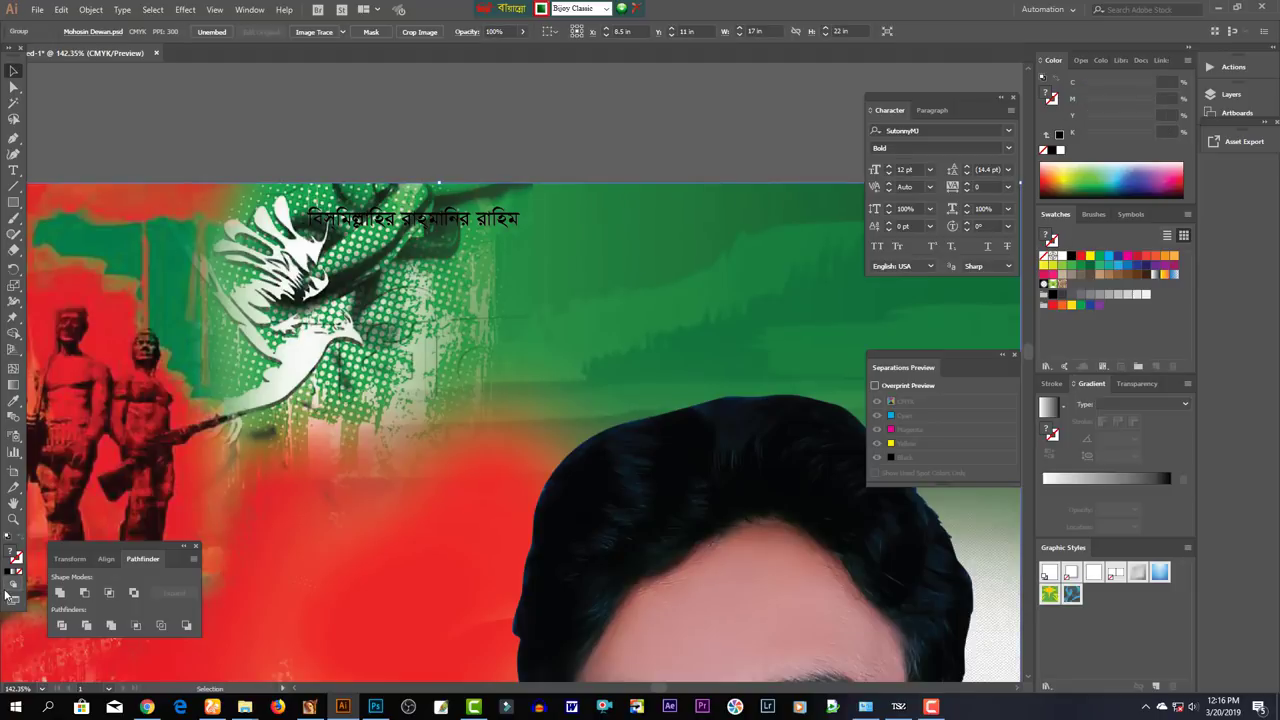
# Show rulers, add a vertical guide, and centre the Bismillah line on it
pyautogui.hotkey('ctrl', 'r')
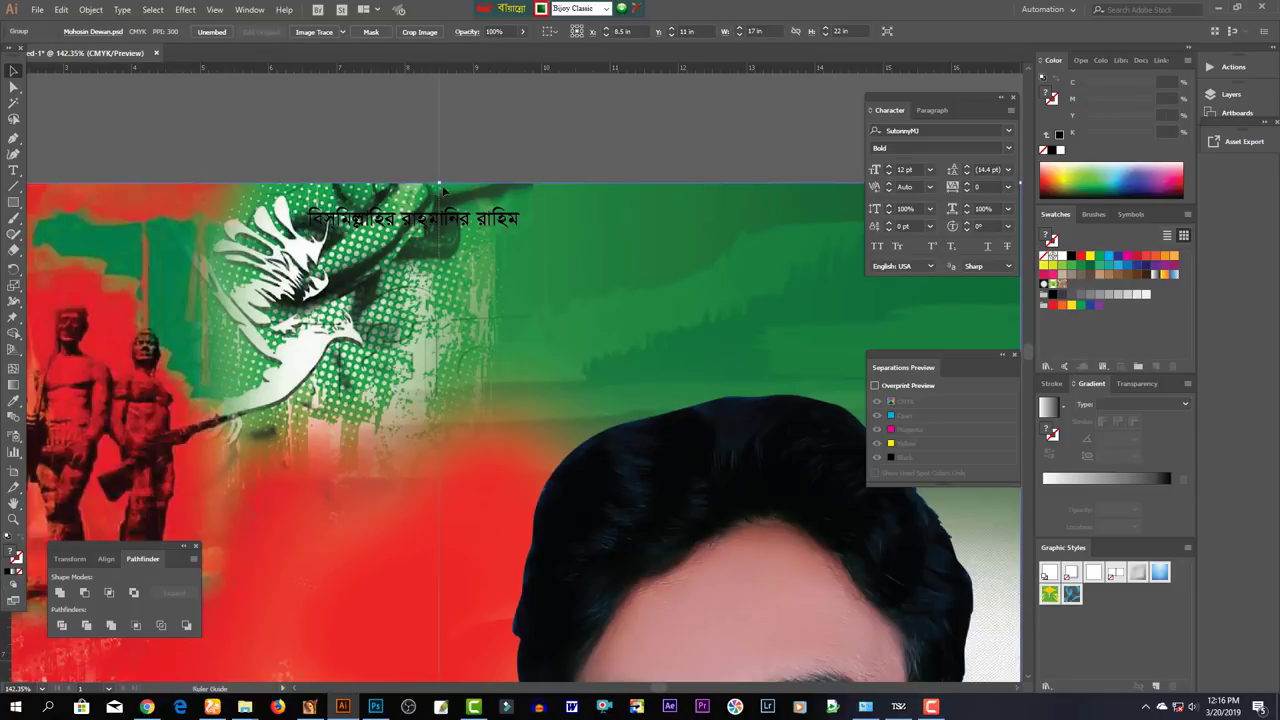
pyautogui.click(440, 194)
pyautogui.moveTo(472, 226)
pyautogui.mouseDown()
pyautogui.moveTo(486, 226)
pyautogui.moveTo(468, 222)
pyautogui.mouseUp()
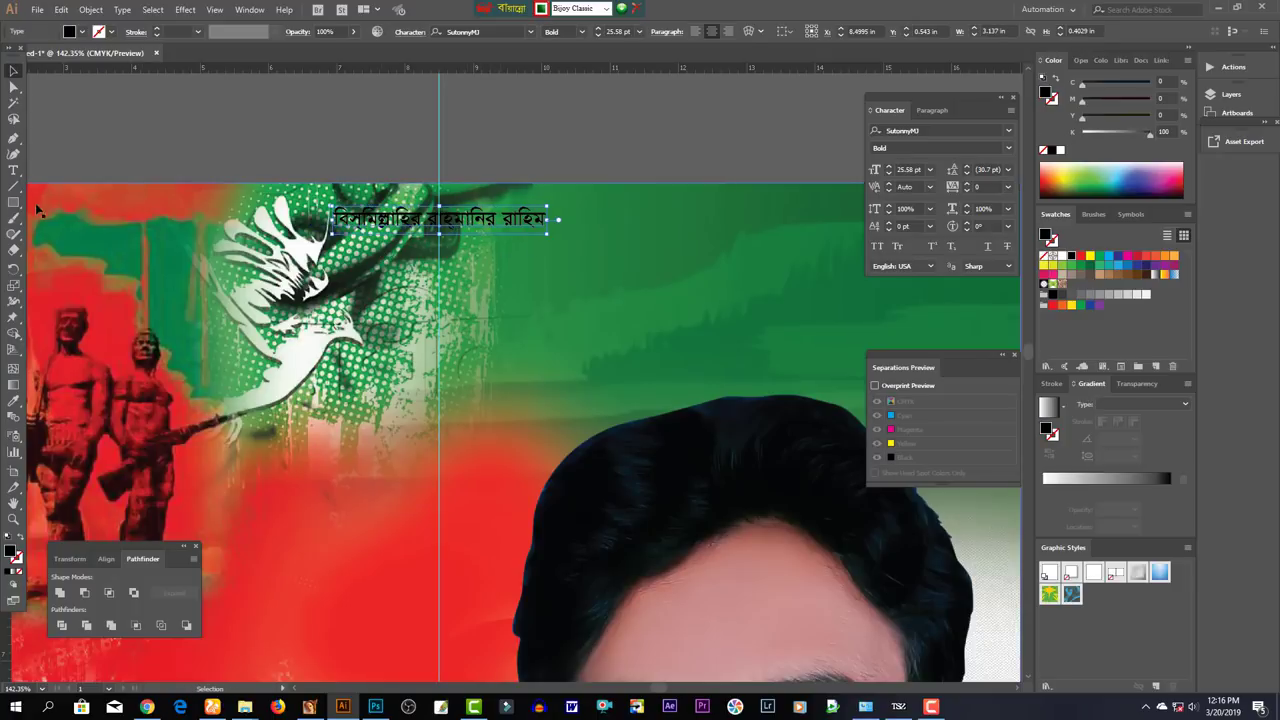
pyautogui.rightClick(184, 114)
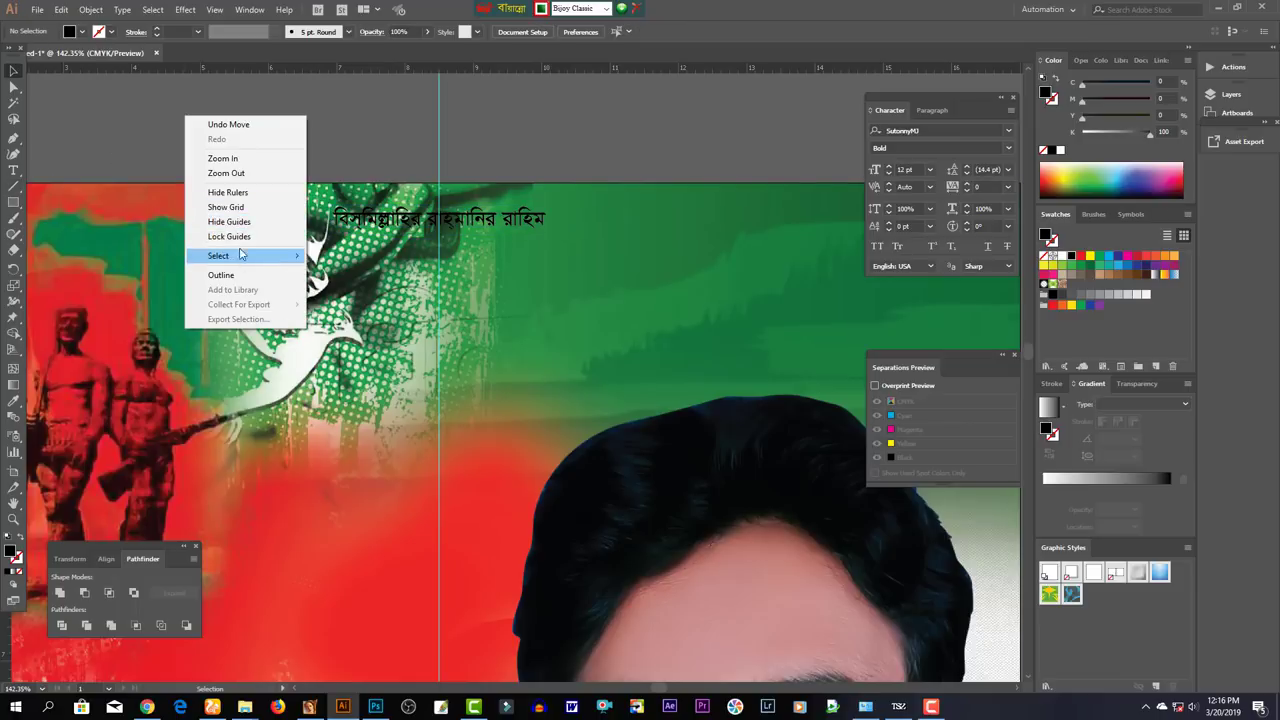
# Draw a dark green rectangle band behind the Bismillah line
pyautogui.press('Escape')
pyautogui.click(14, 202)
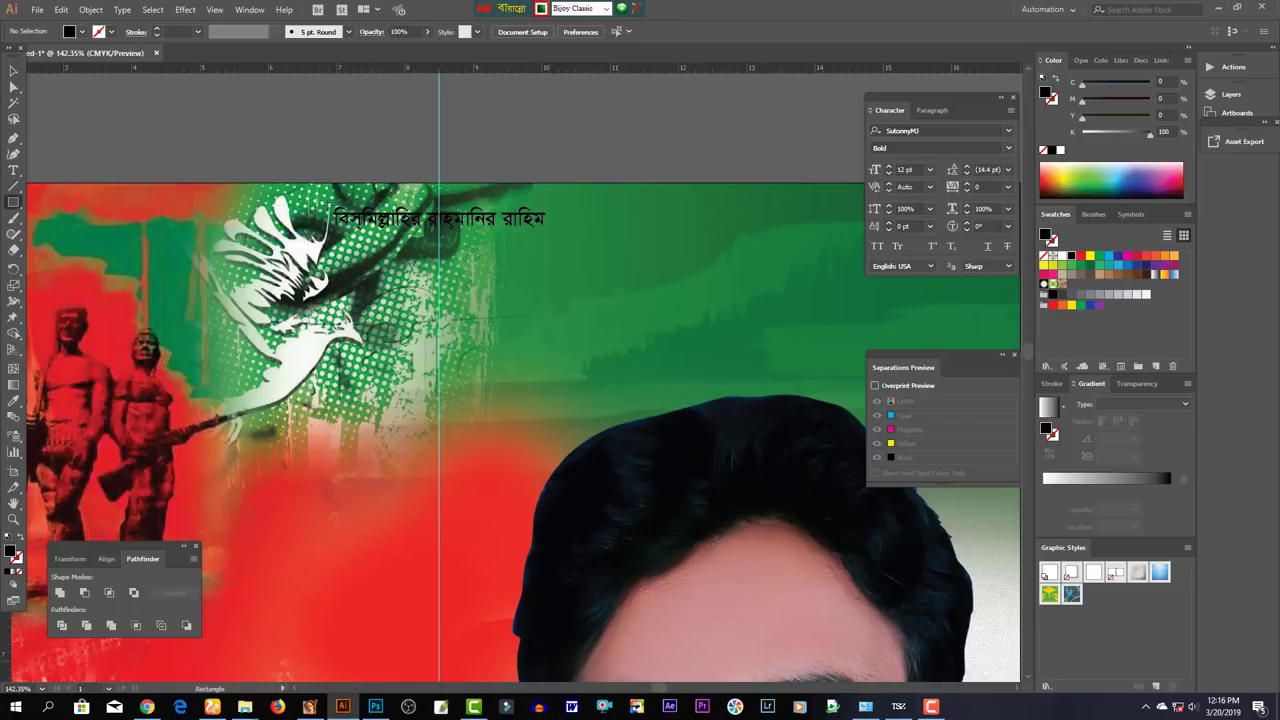
pyautogui.moveTo(330, 208); pyautogui.dragTo(556, 230)
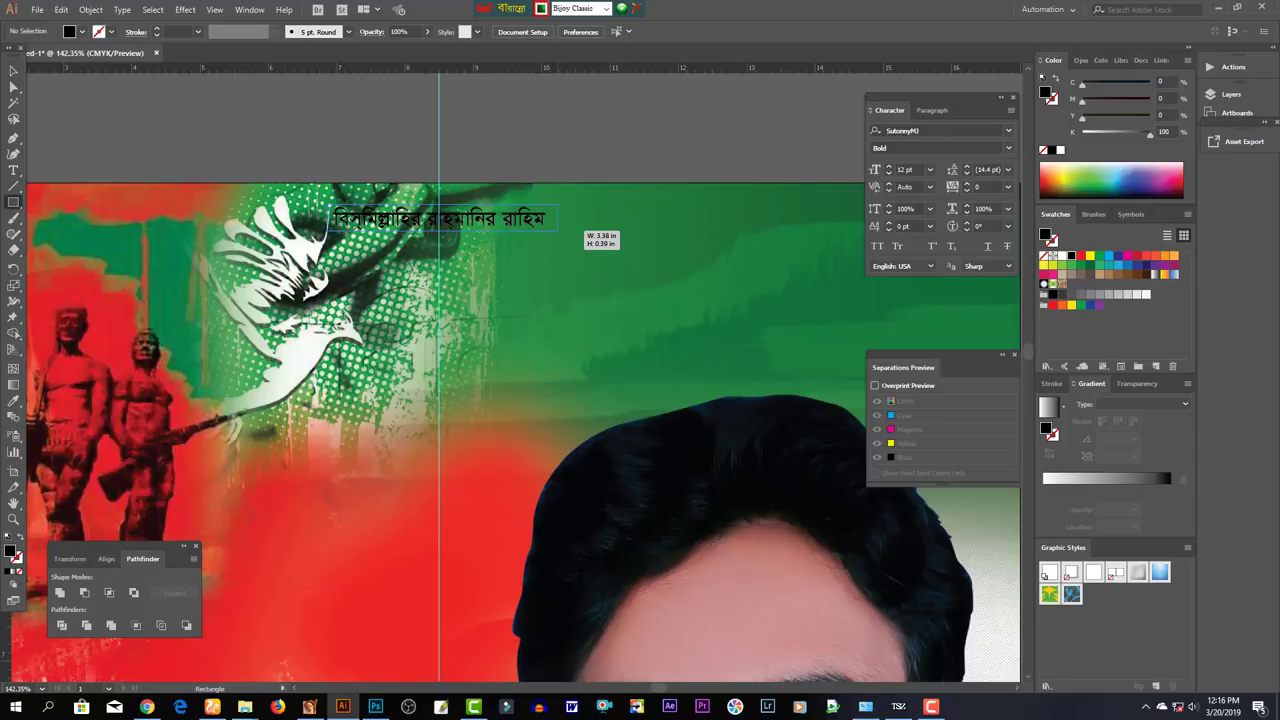
pyautogui.press('v')
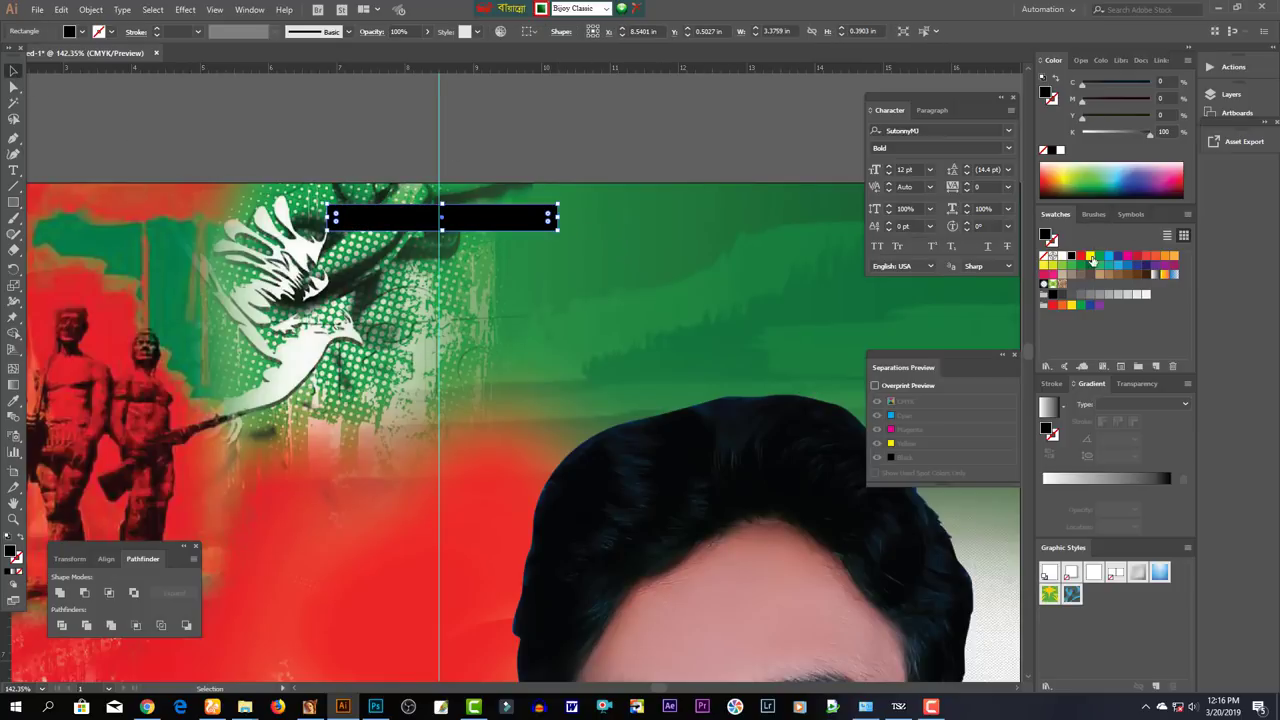
pyautogui.click(1092, 265)
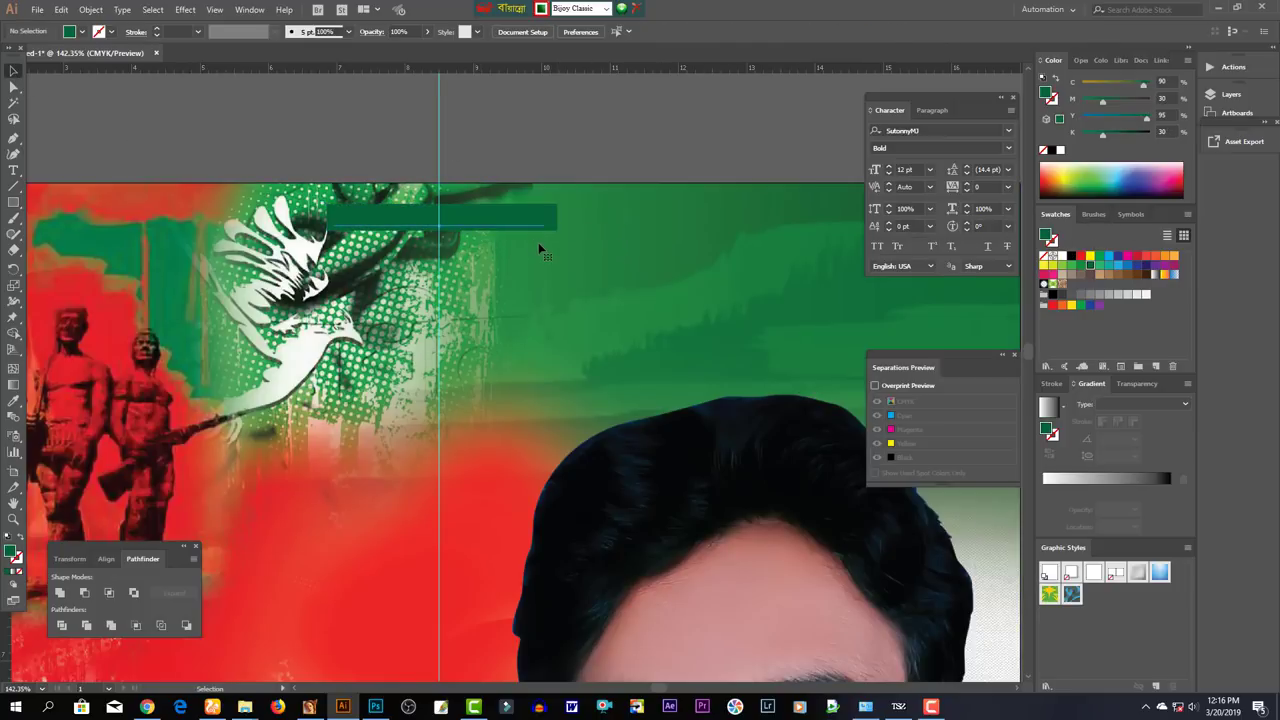
pyautogui.click(538, 242)
# Make the Bismillah text white
pyautogui.click(538, 228)
pyautogui.click(1090, 140)
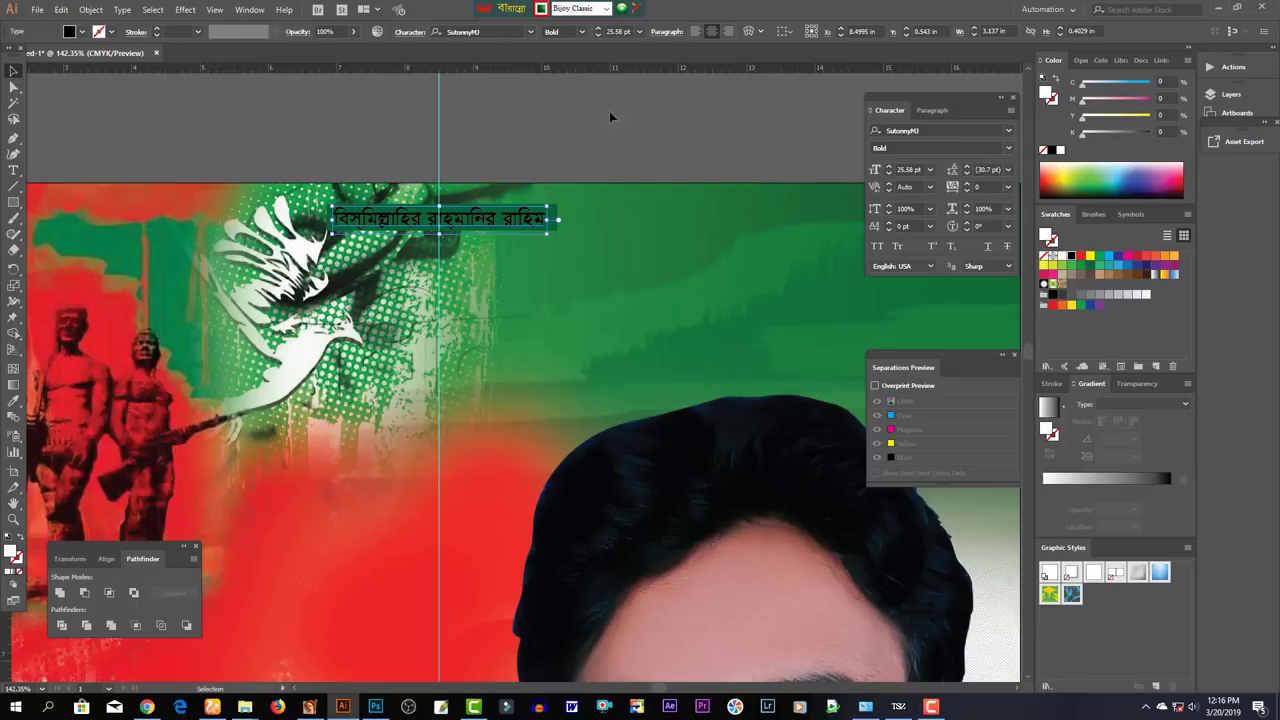
pyautogui.click(609, 120)
pyautogui.hotkey('ctrl', '-')
pyautogui.hotkey('ctrl', '-')
# Duplicate the title as a large yellow '২৬ মার্চ' headline
pyautogui.moveTo(592, 304); pyautogui.dragTo(604, 209)
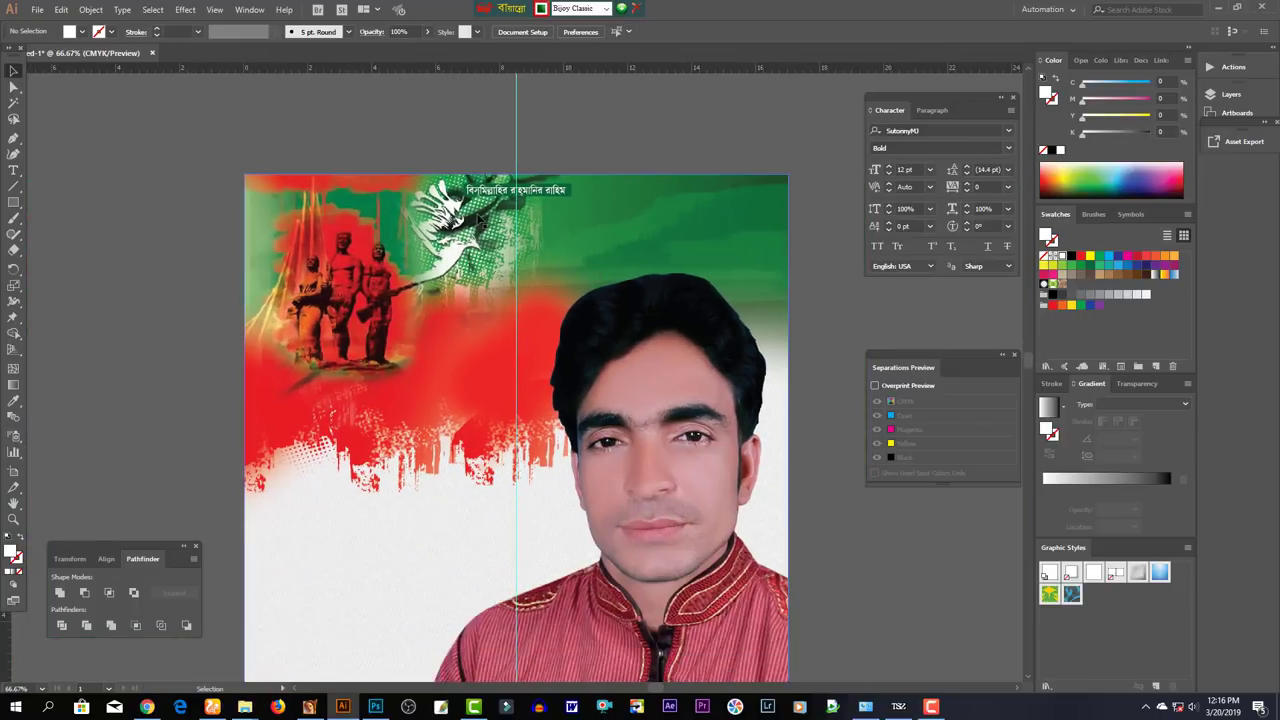
pyautogui.moveTo(514, 191); pyautogui.dragTo(365, 401)
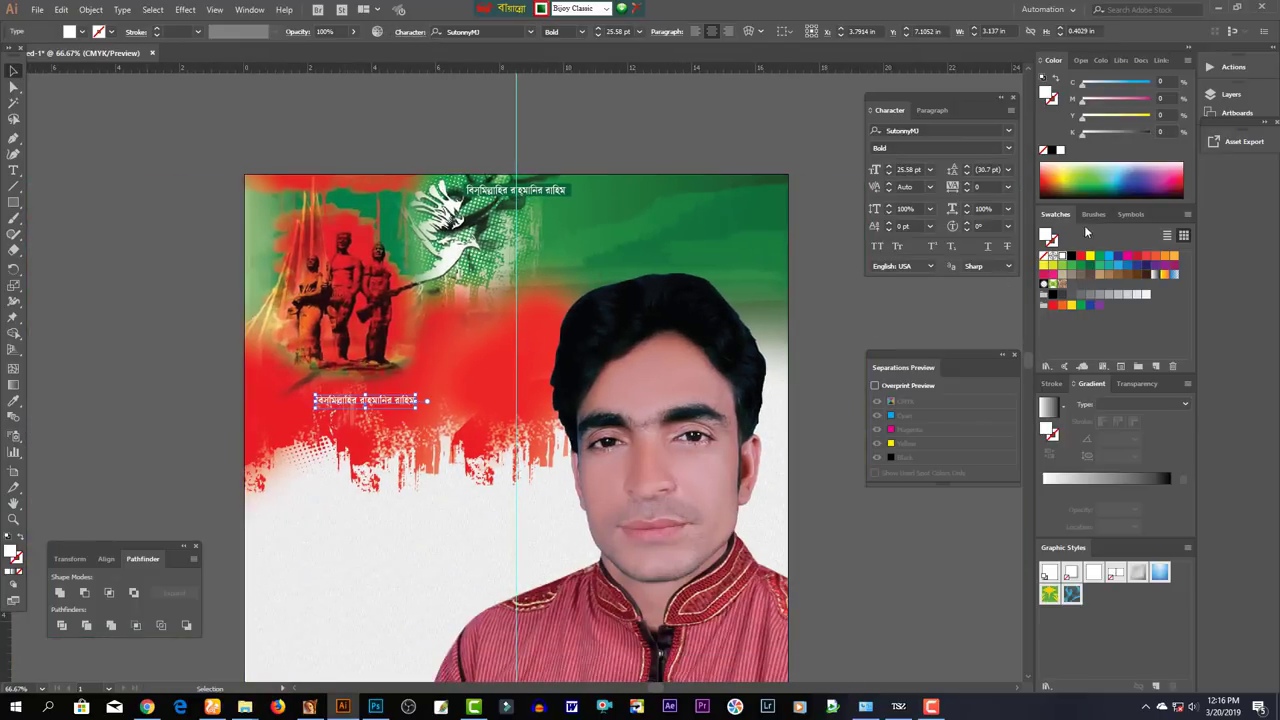
pyautogui.click(1090, 255)
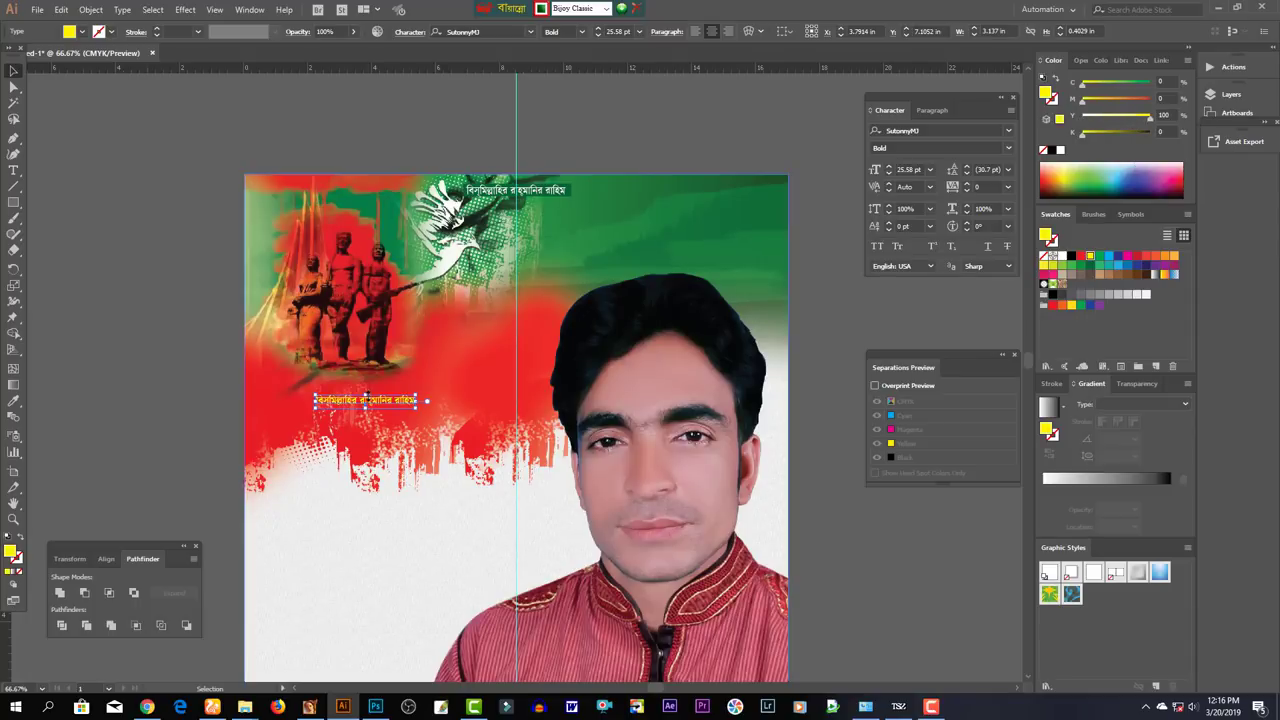
pyautogui.moveTo(413, 402); pyautogui.dragTo(479, 402)
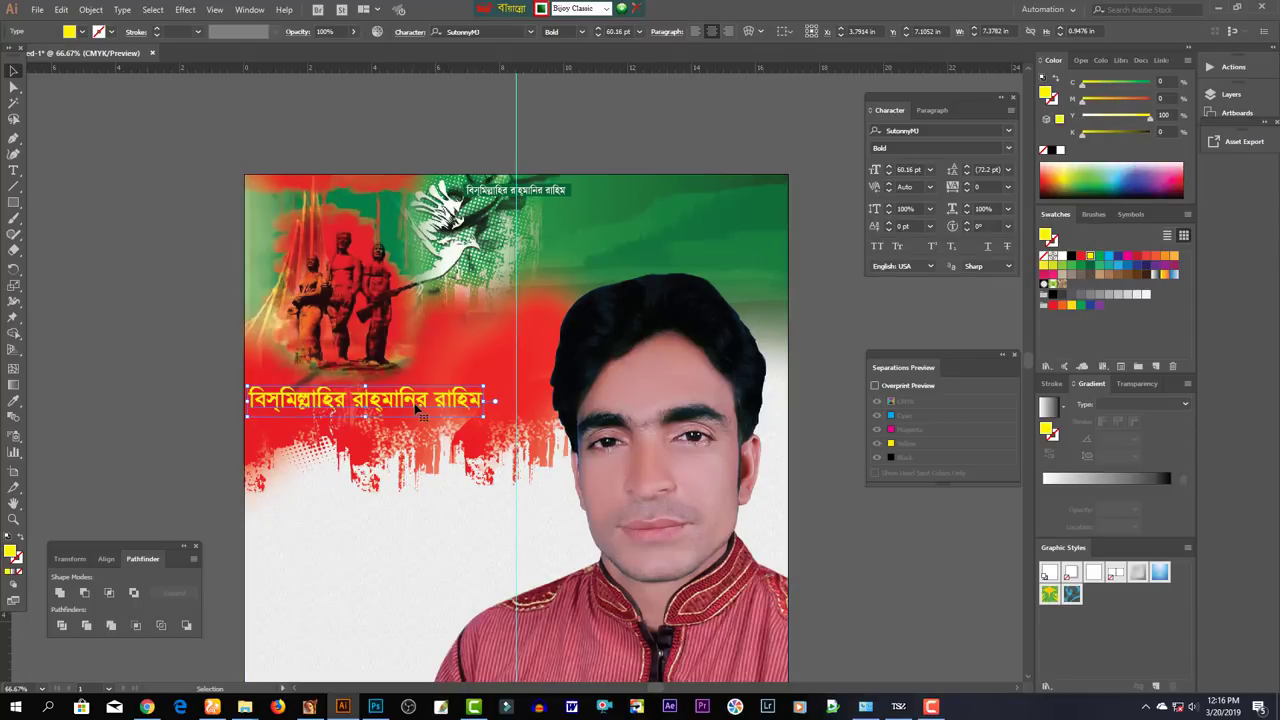
pyautogui.tripleClick(417, 407)
pyautogui.write('26')
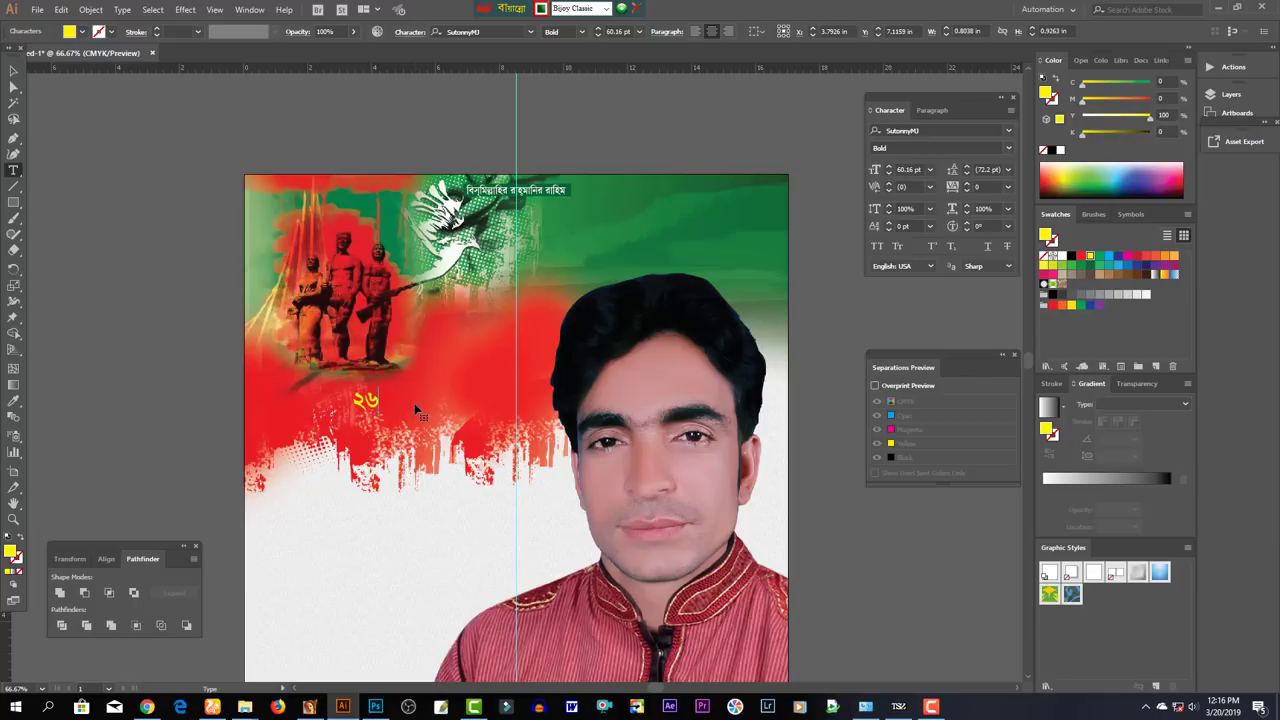
pyautogui.write(' mfvgy')
pyautogui.press('Escape')
pyautogui.moveTo(396, 417)
pyautogui.mouseDown()
pyautogui.moveTo(432, 445)
pyautogui.moveTo(377, 485)
pyautogui.moveTo(377, 578)
pyautogui.mouseUp()
# Make a black copy reading 'মহান স্বাধীনতা ও / জাতীয় দিবস উপলক্ষে' on two lines
pyautogui.doubleClick(430, 524)
pyautogui.hotkey('ctrl', 'a')
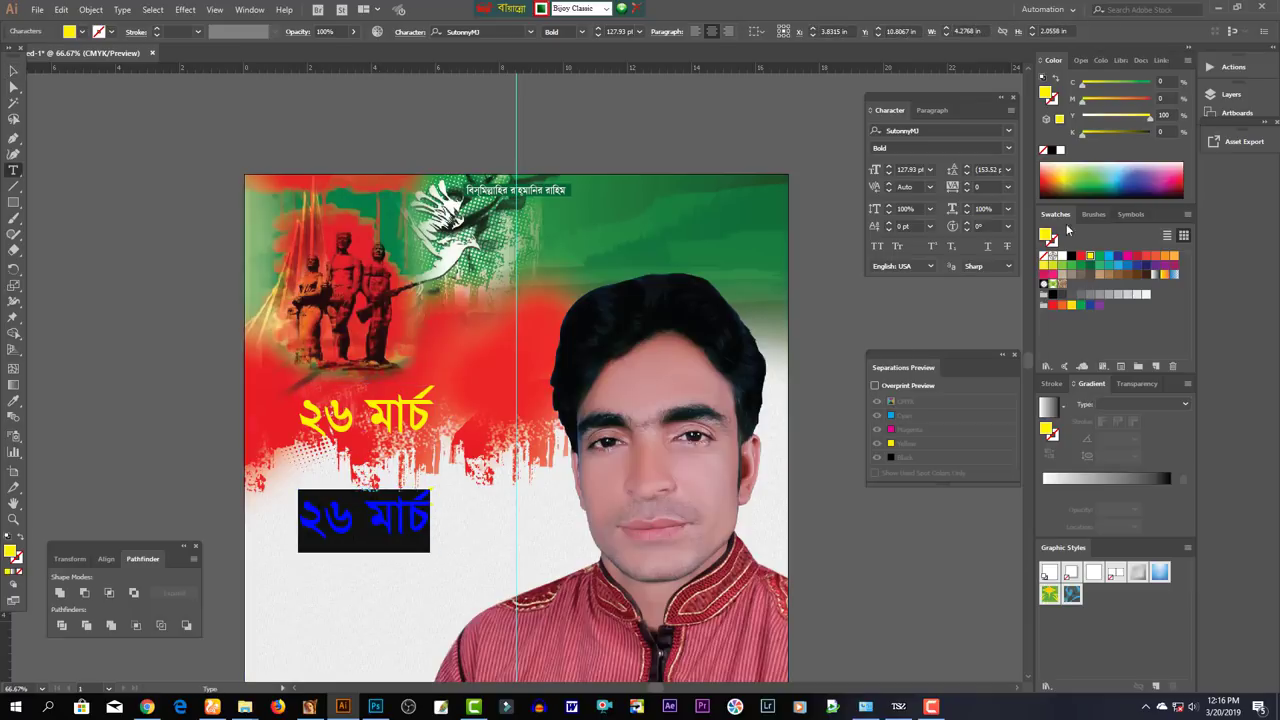
pyautogui.click(1071, 256)
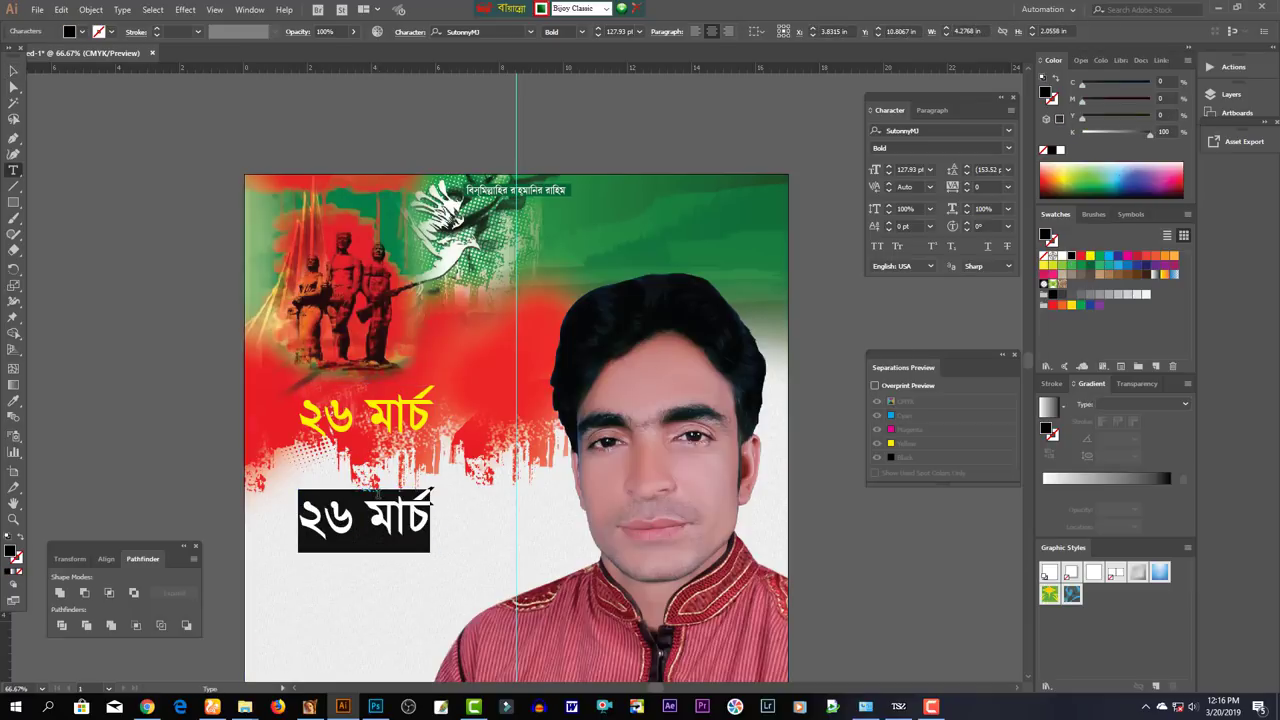
pyautogui.write('মহান স্বাধ')
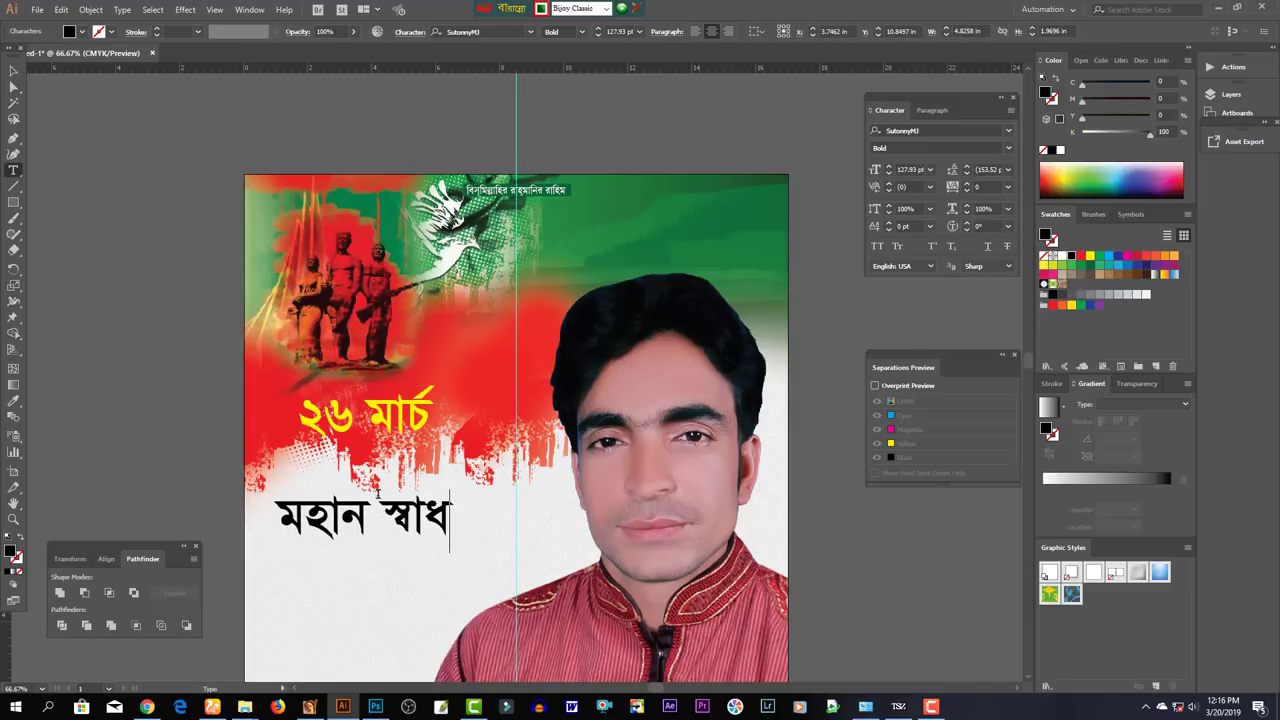
pyautogui.write('ীনতা ও')
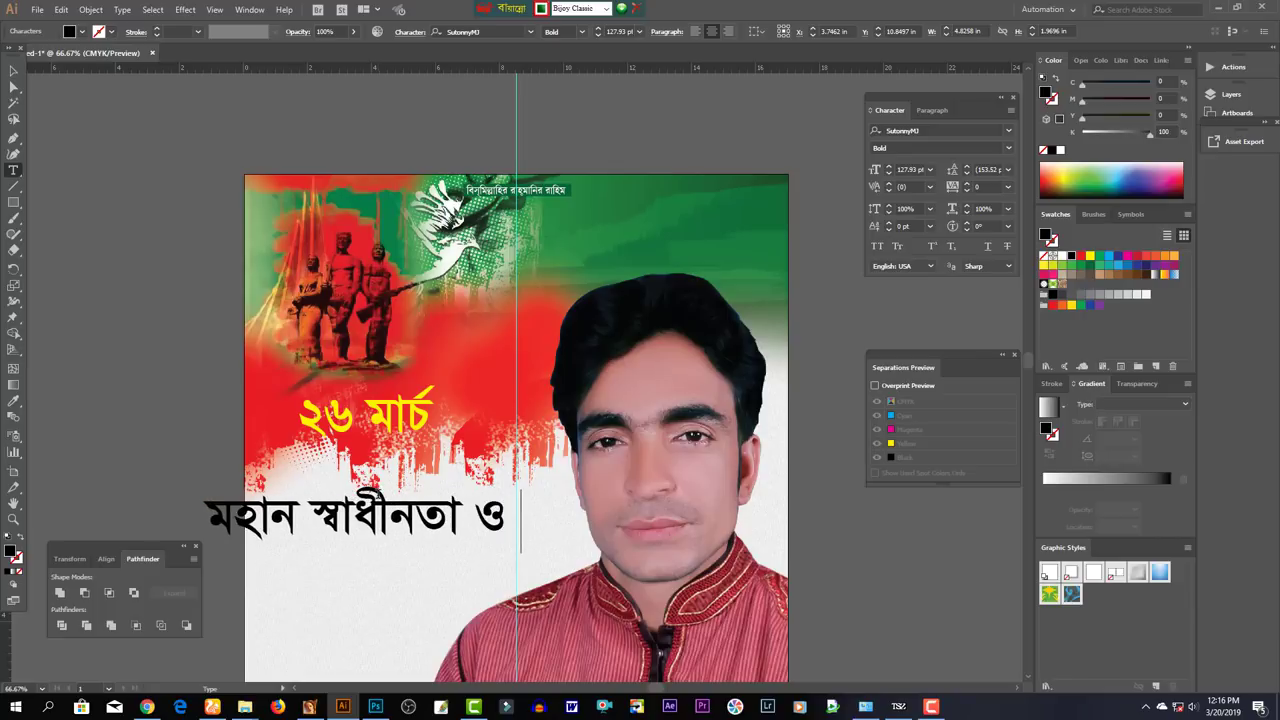
pyautogui.press('BackSpace')
pyautogui.press('Return')
pyautogui.write('জাতীয় ')
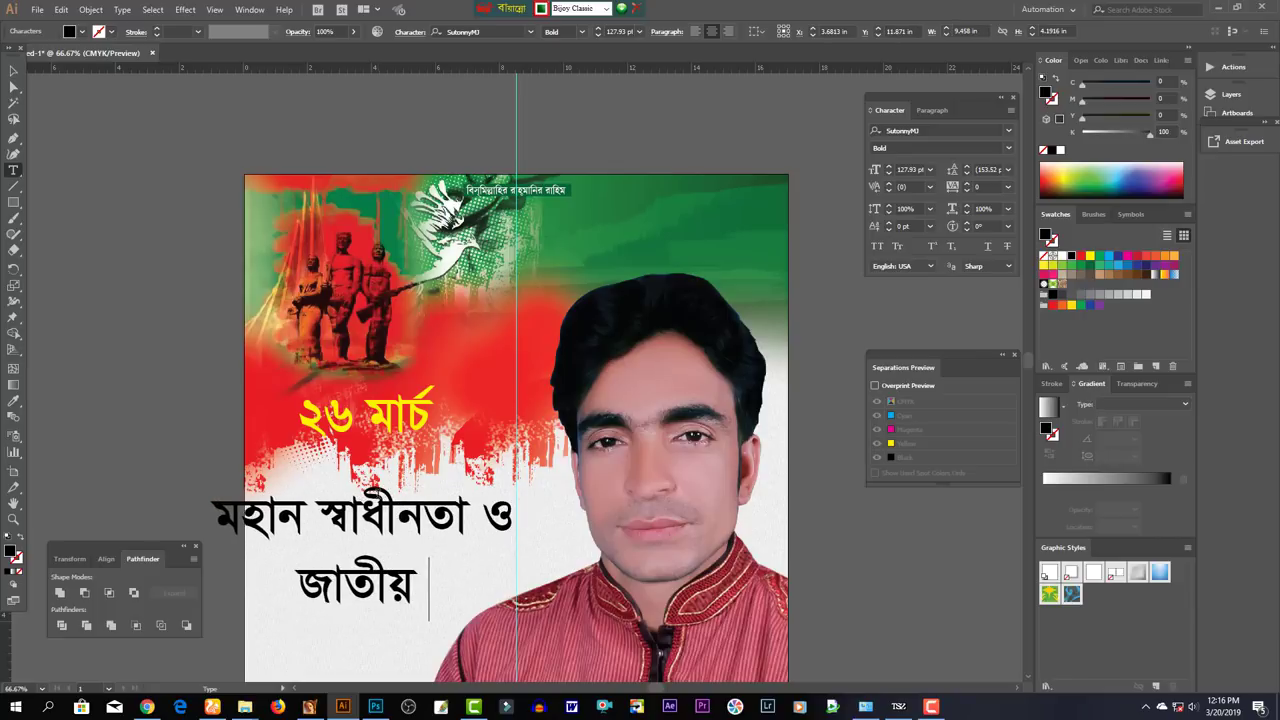
pyautogui.write('দিবস উপলক্ষে')
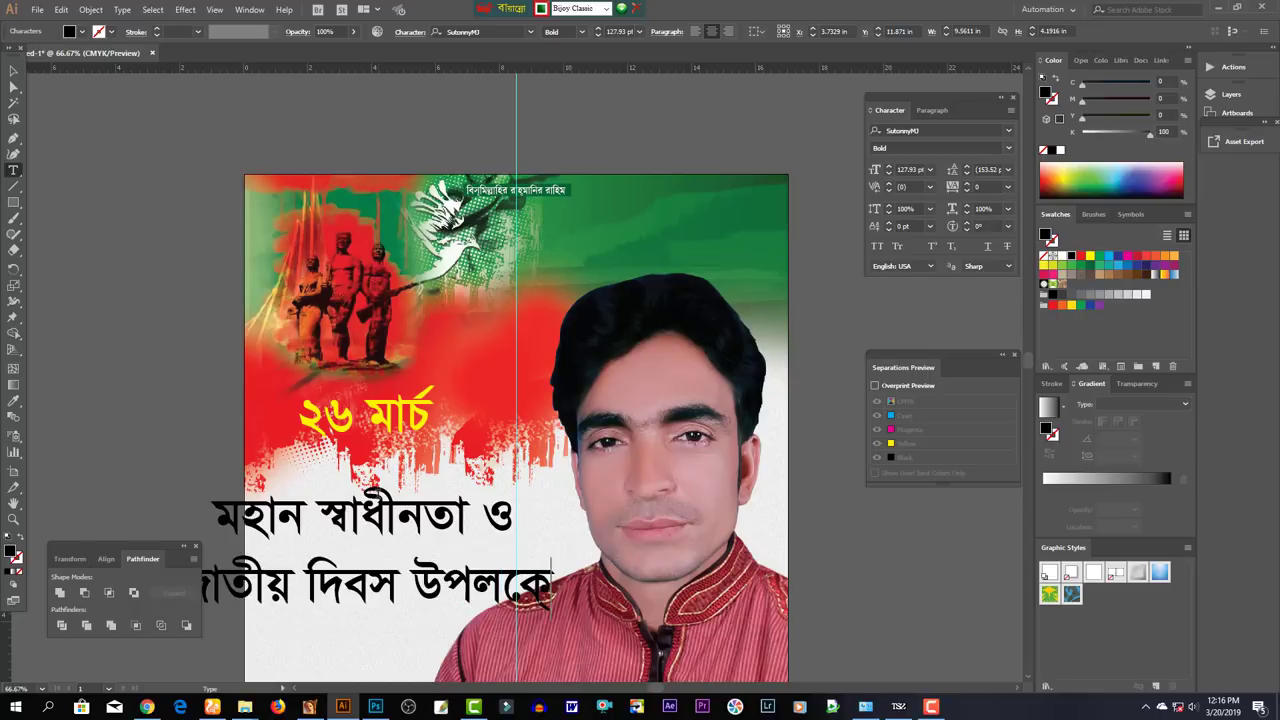
pyautogui.press('Escape')
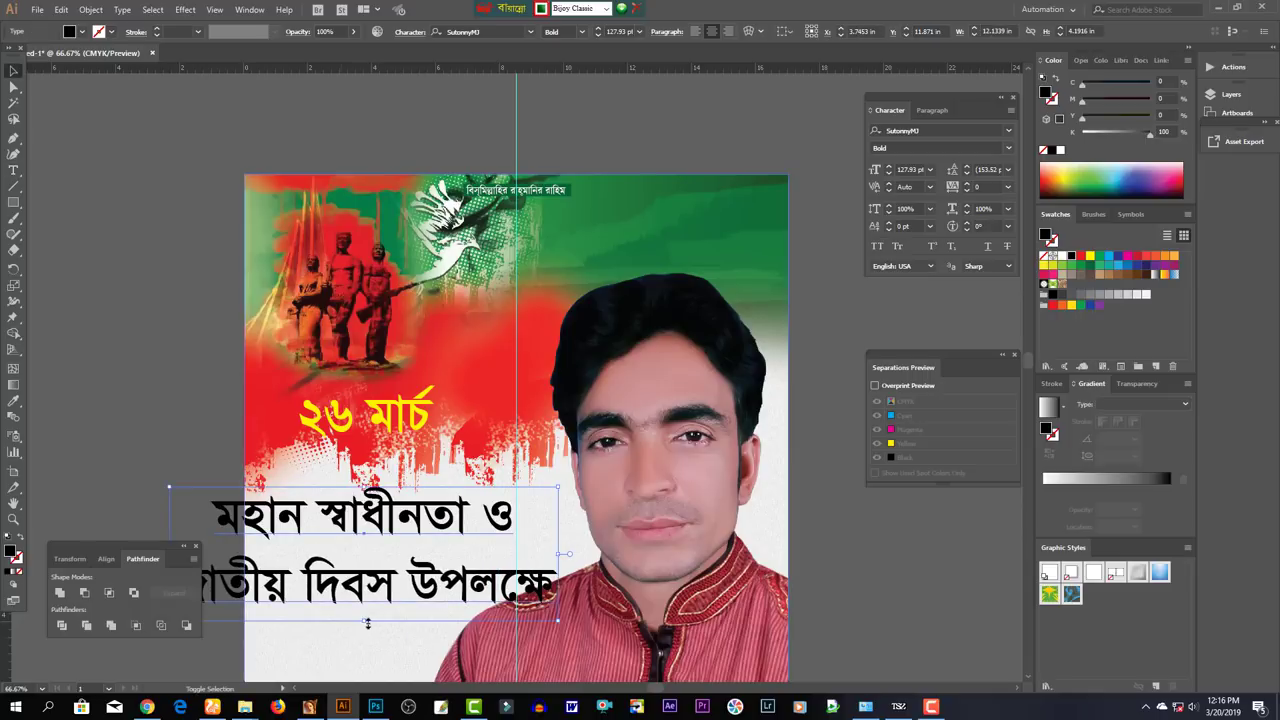
# Adjust the tribute's line break and resize it to 72.31 pt
pyautogui.moveTo(367, 623); pyautogui.dragTo(367, 550)
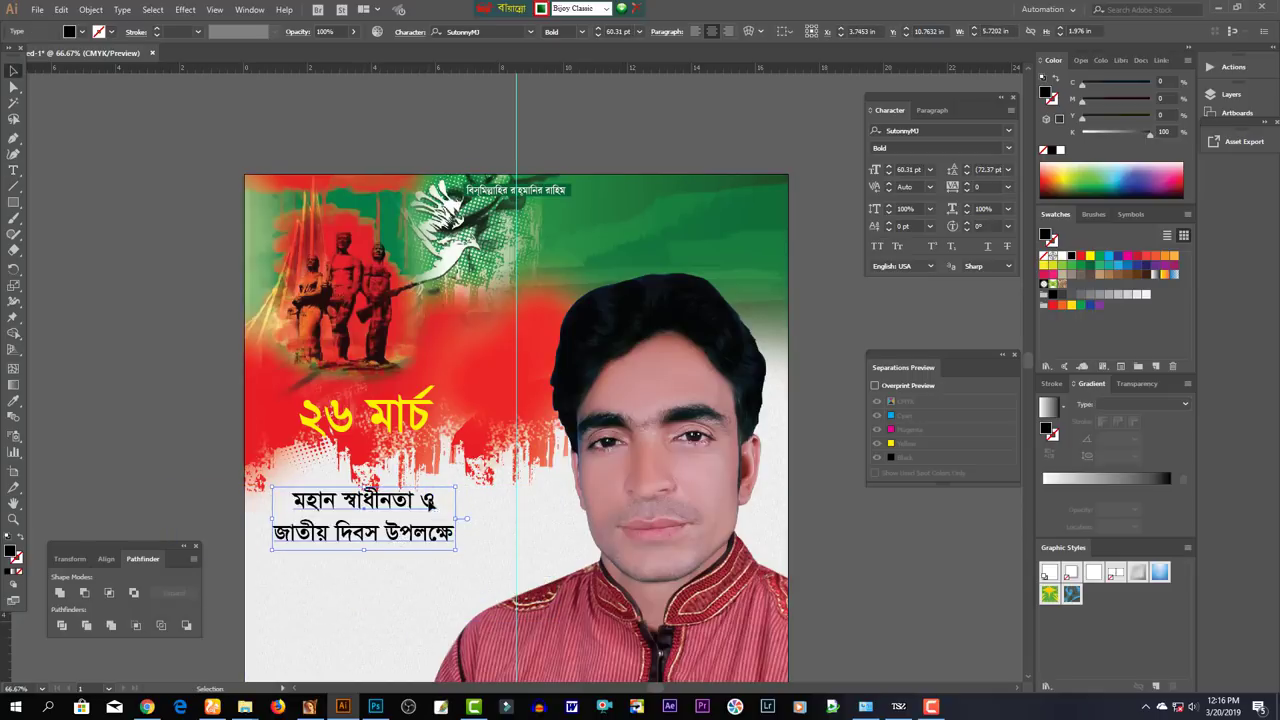
pyautogui.doubleClick(432, 500)
pyautogui.press('Delete')
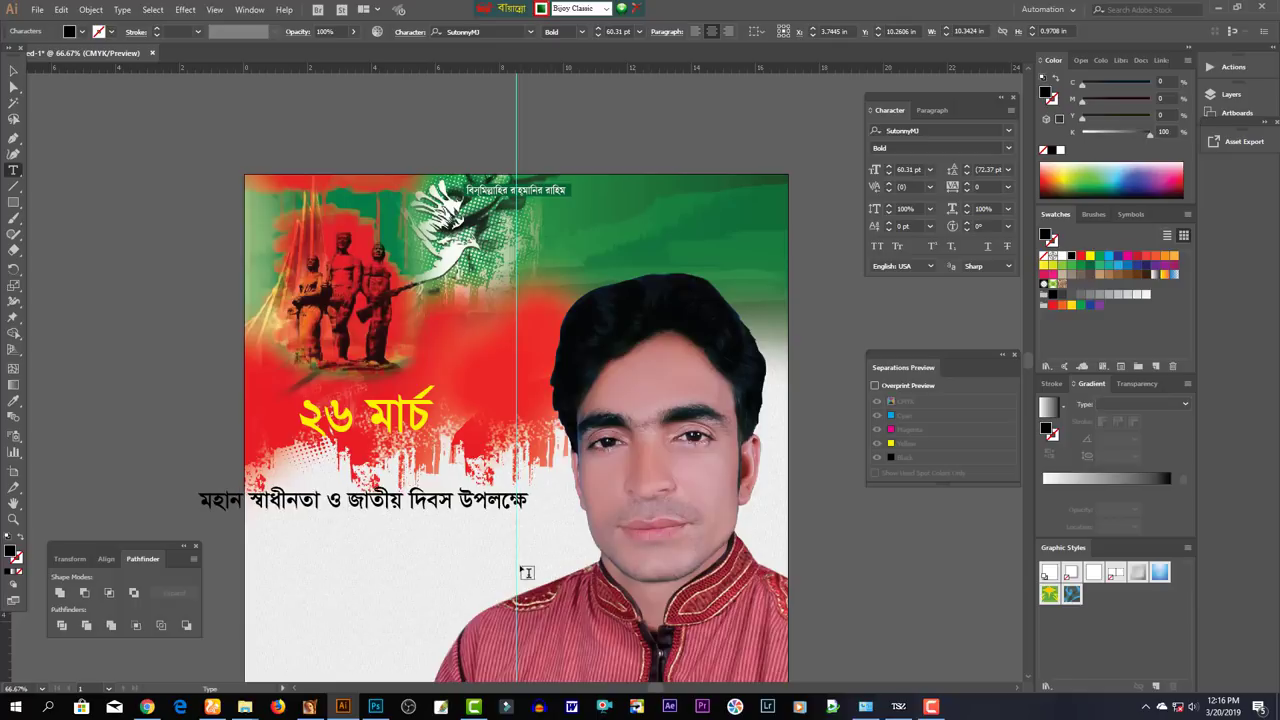
pyautogui.press('Return')
pyautogui.press('Escape')
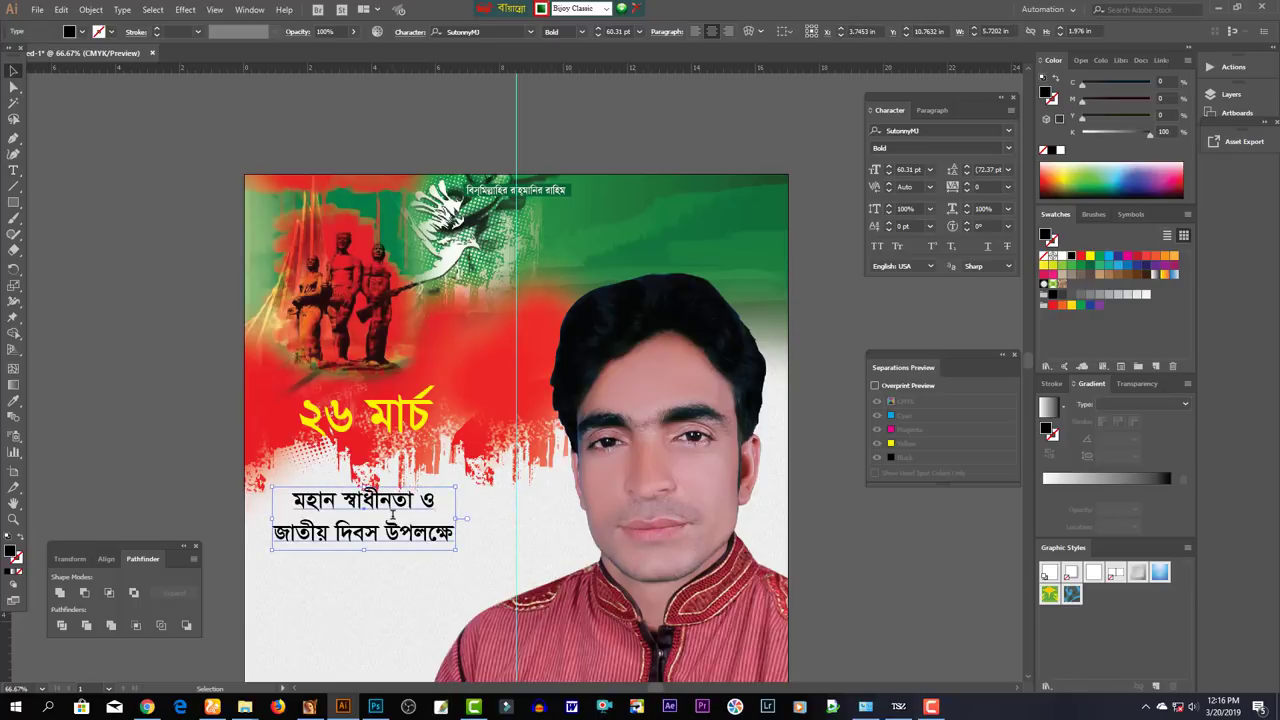
pyautogui.hotkey('ctrl', 'shift', '.')
pyautogui.hotkey('ctrl', 'shift', '.')
pyautogui.hotkey('ctrl', 'shift', '.')
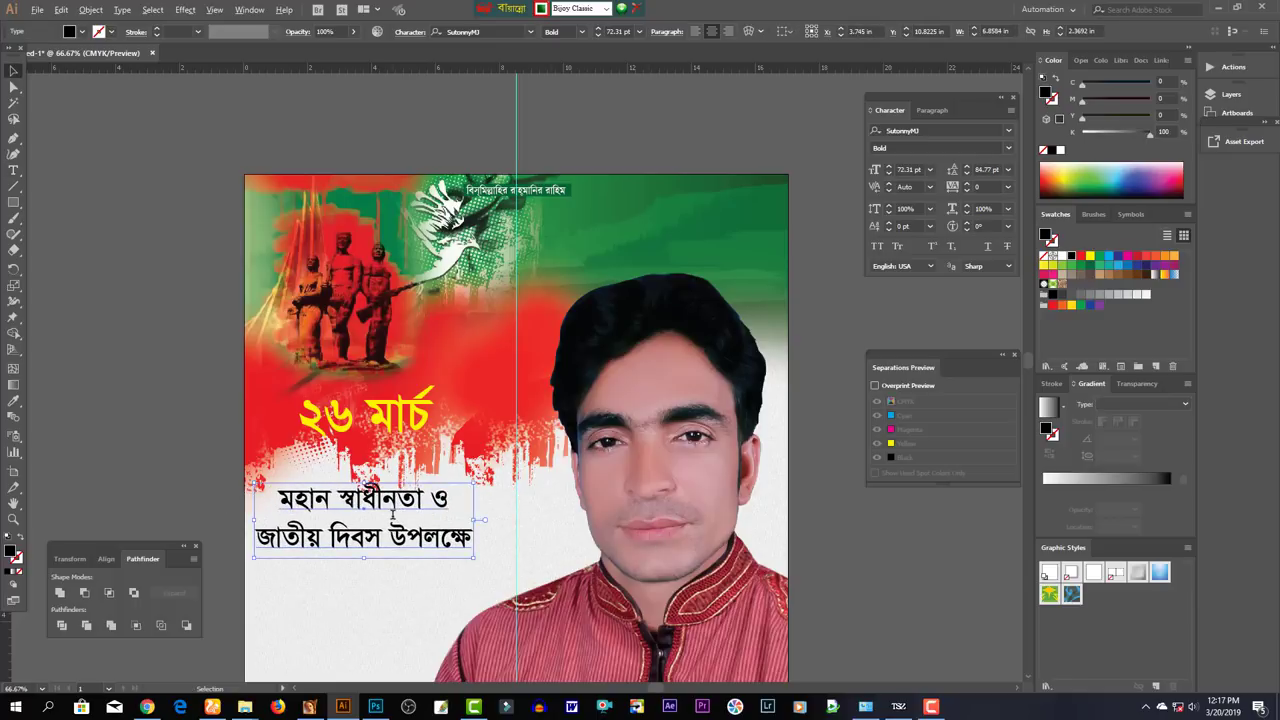
pyautogui.hotkey('ctrl', 'shift', '.')
# Copy the tribute below and retype it as '১নং বর্শিকুড়া ইউনিয়নের ৪নং ওয়ার্ডের সকল জনগনের'
pyautogui.moveTo(365, 520); pyautogui.dragTo(375, 588)
pyautogui.doubleClick(435, 607)
pyautogui.hotkey('ctrl', 'a')
pyautogui.write('১নং')
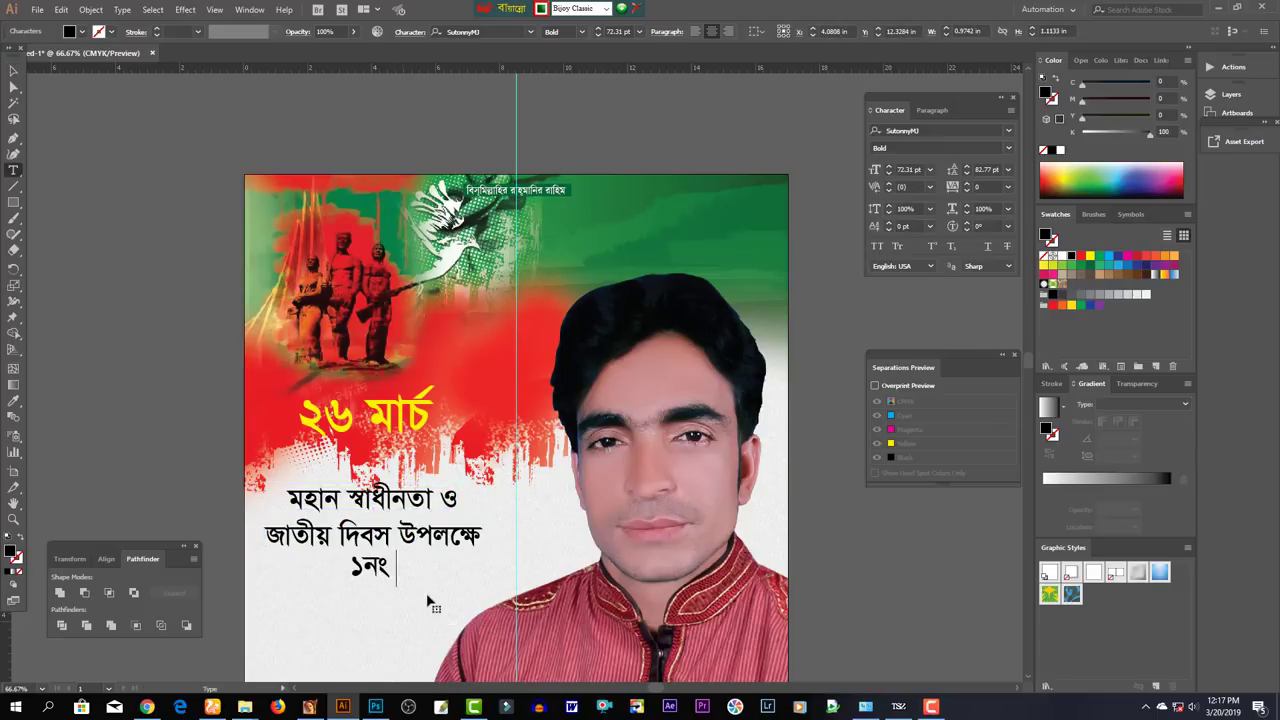
pyautogui.write(' বর্শি')
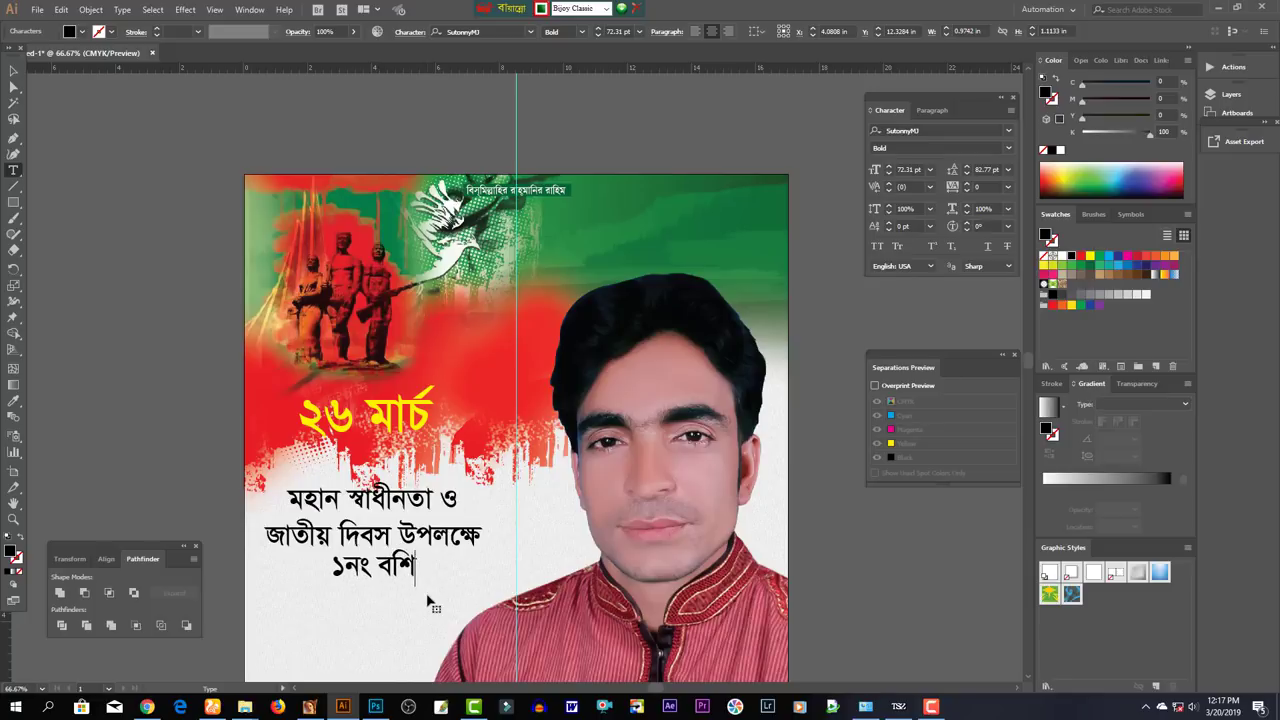
pyautogui.write('কুড়া')
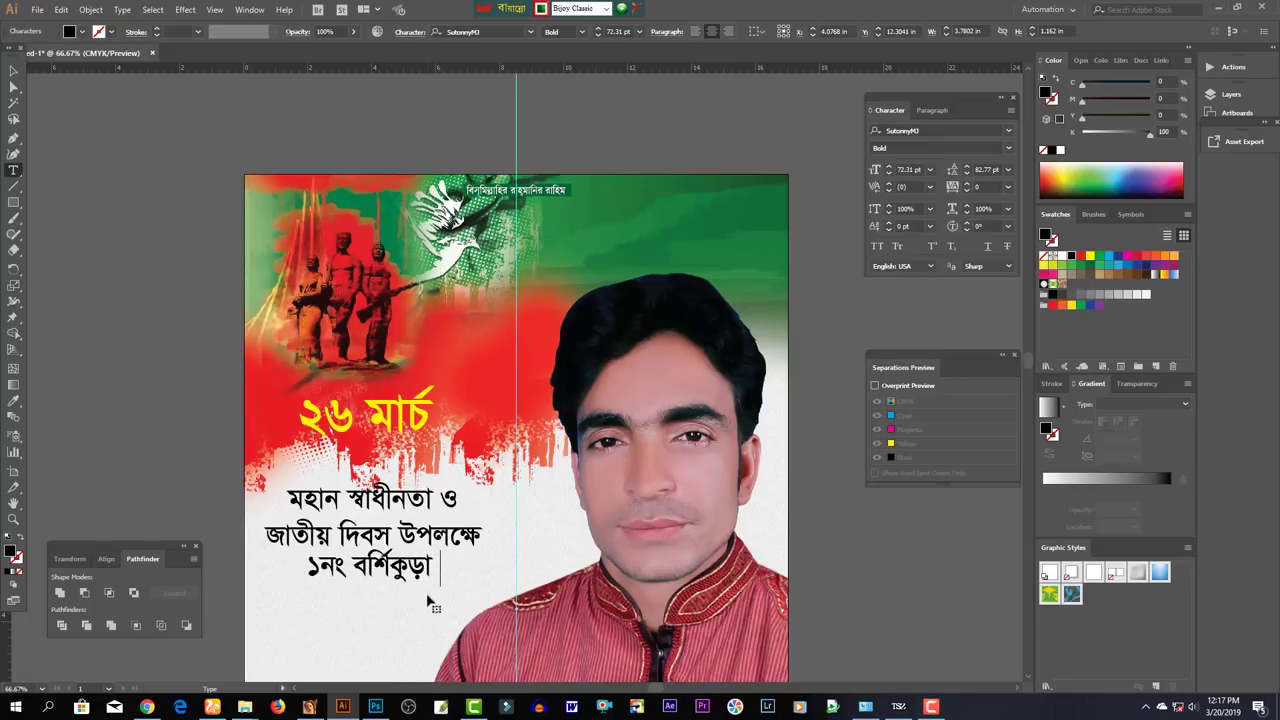
pyautogui.write(' ইউনিয়')
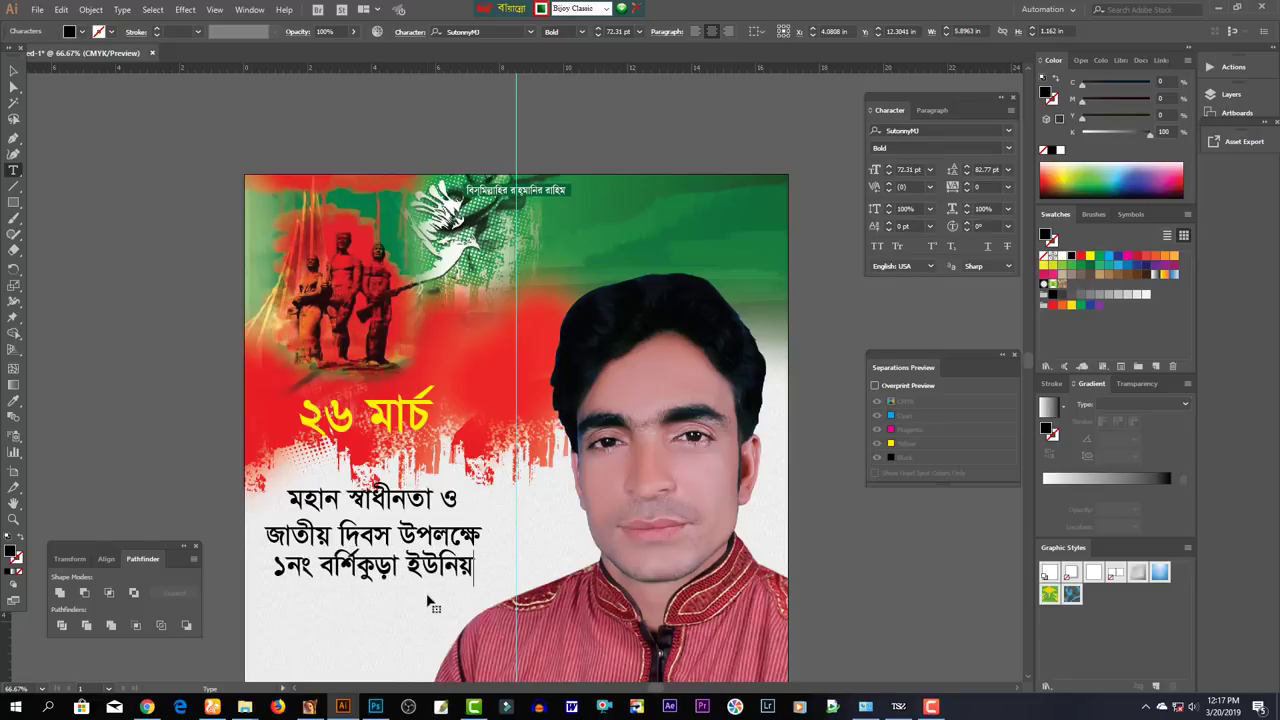
pyautogui.write('নের')
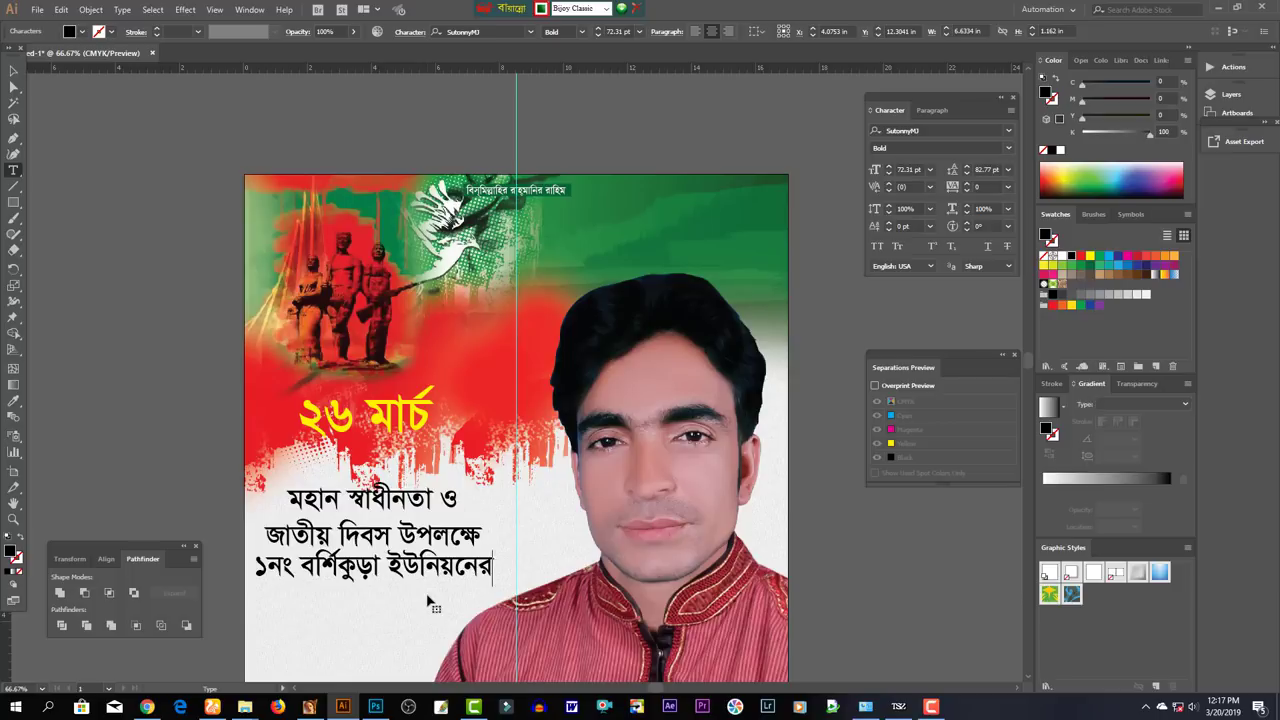
pyautogui.write(' ৪নং ওয়া')
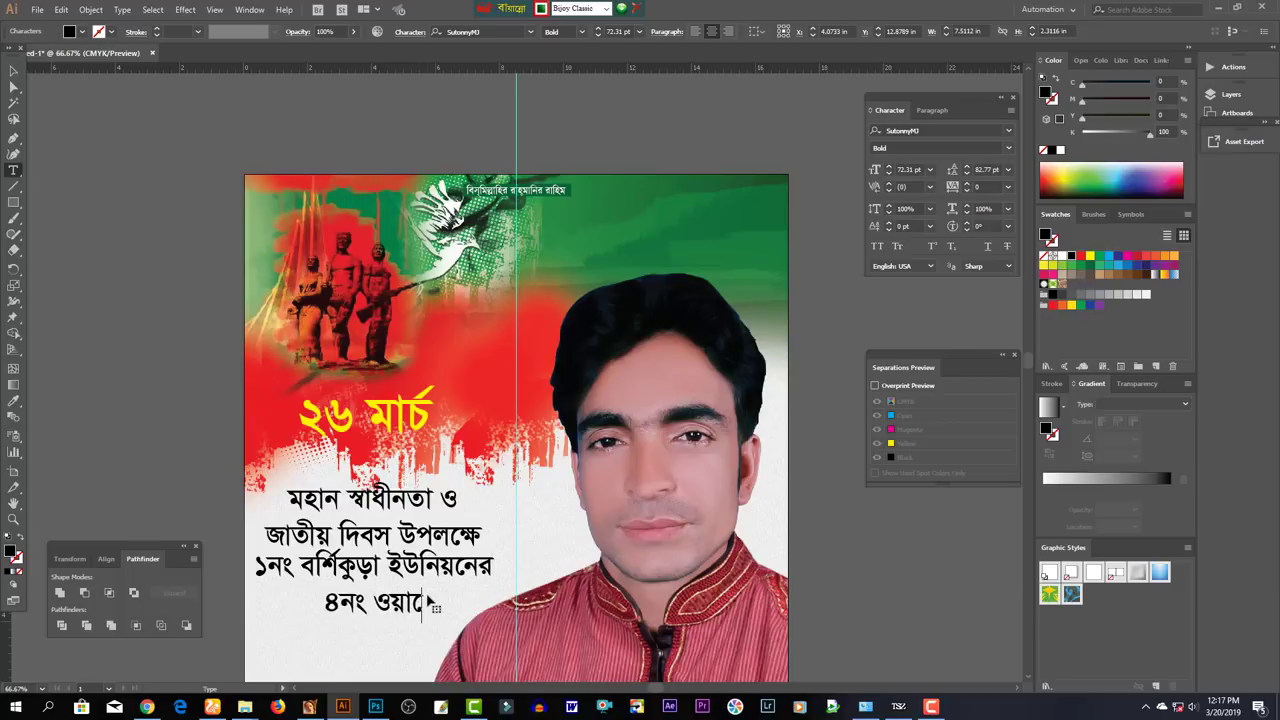
pyautogui.write('র্ডের স')
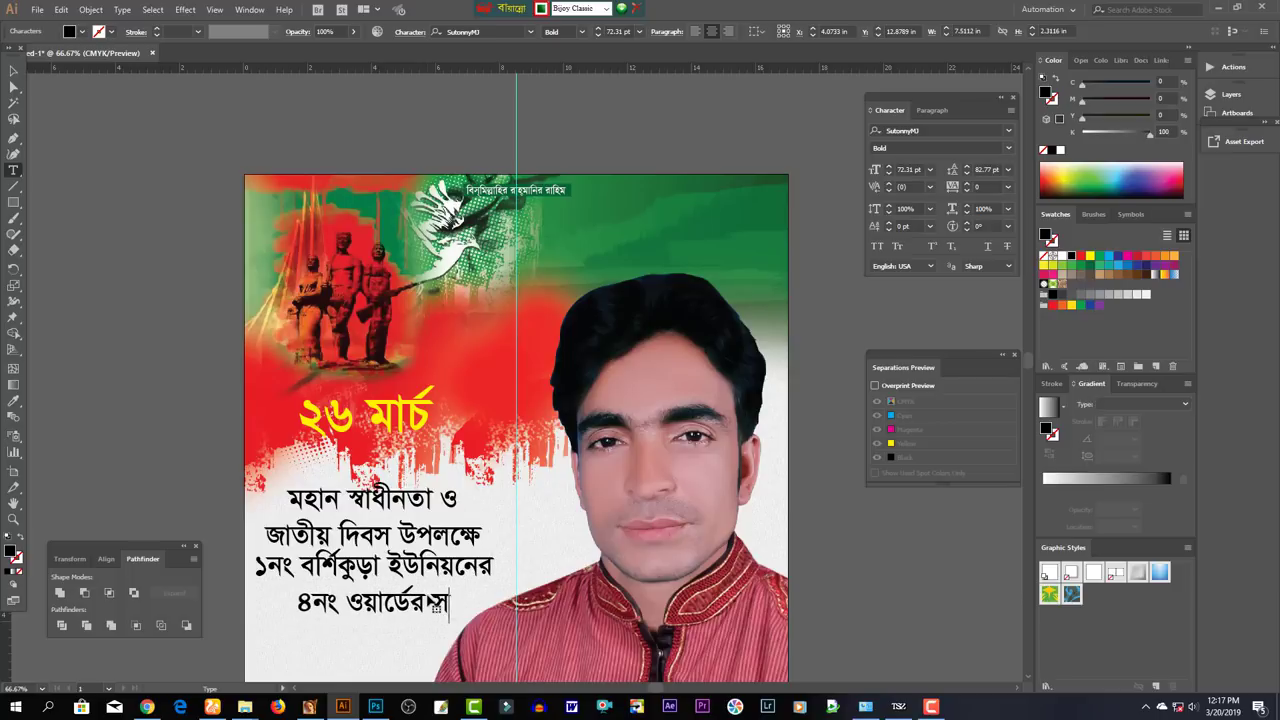
pyautogui.write('র্বস্ত')
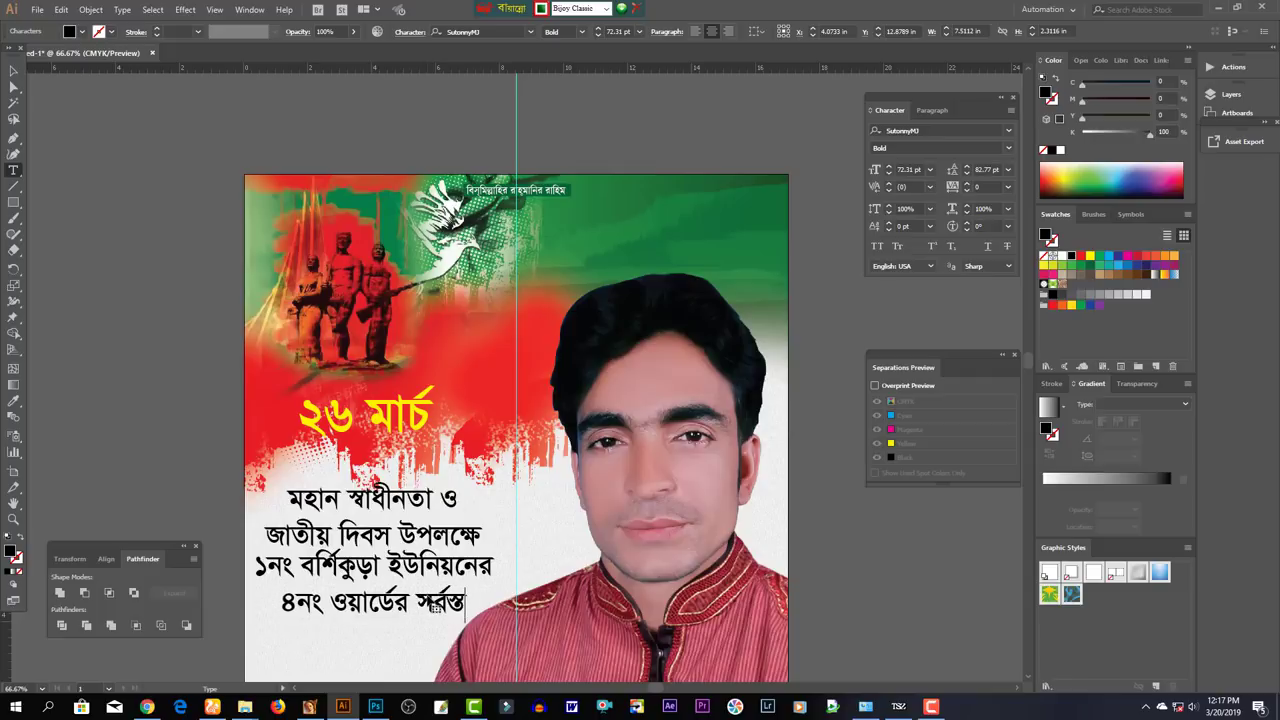
pyautogui.press('BackSpace')
pyautogui.press('BackSpace')
pyautogui.press('BackSpace')
pyautogui.press('BackSpace')
pyautogui.press('BackSpace')
pyautogui.press('BackSpace')
pyautogui.write('ক')
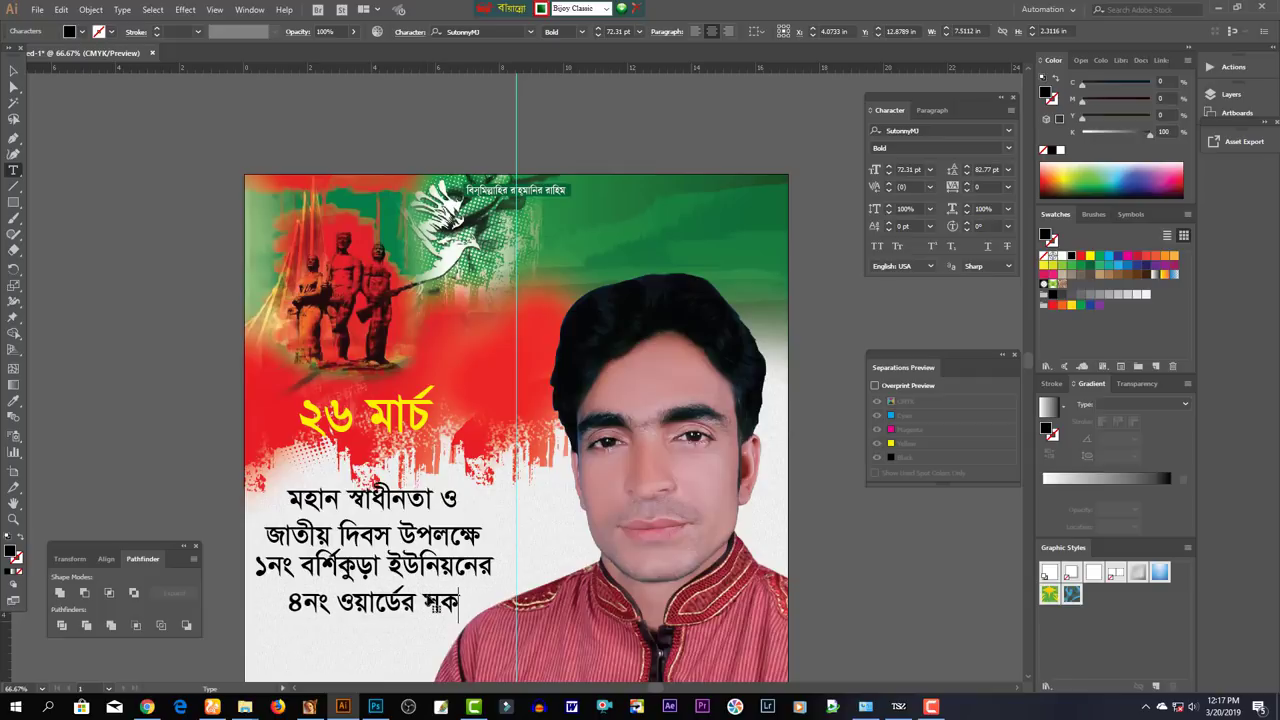
pyautogui.write('ল')
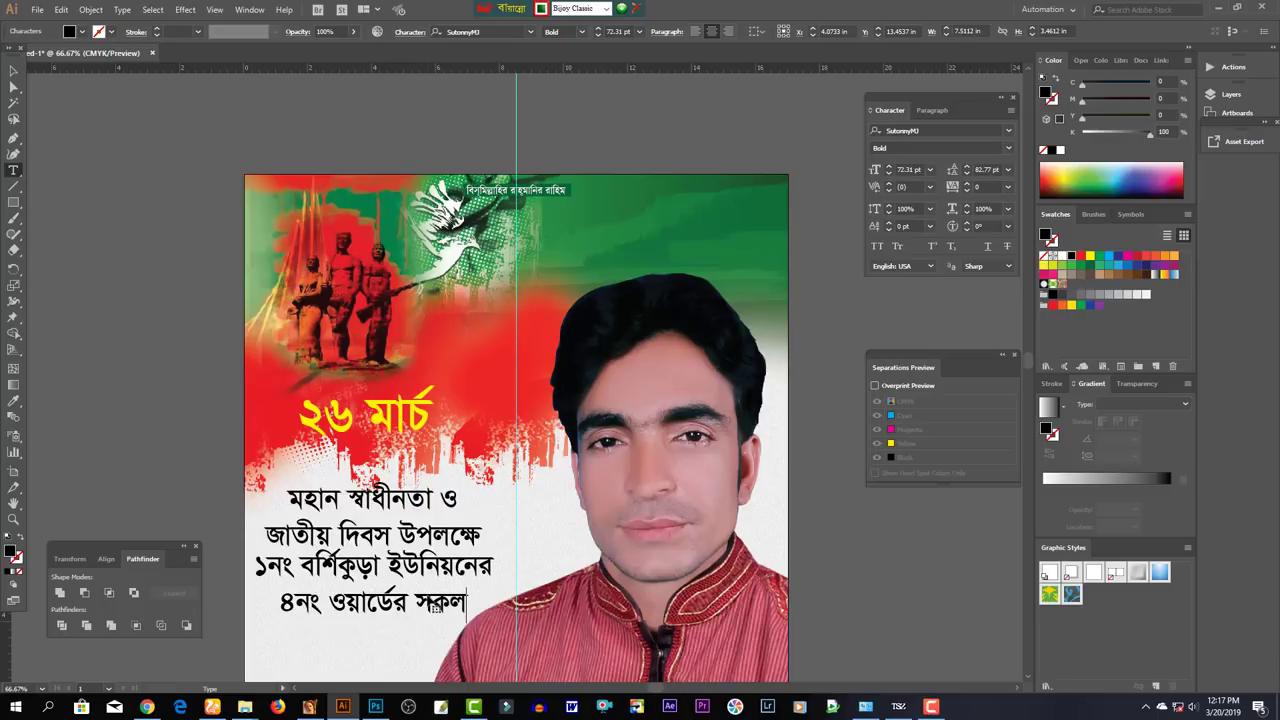
pyautogui.write(' জ')
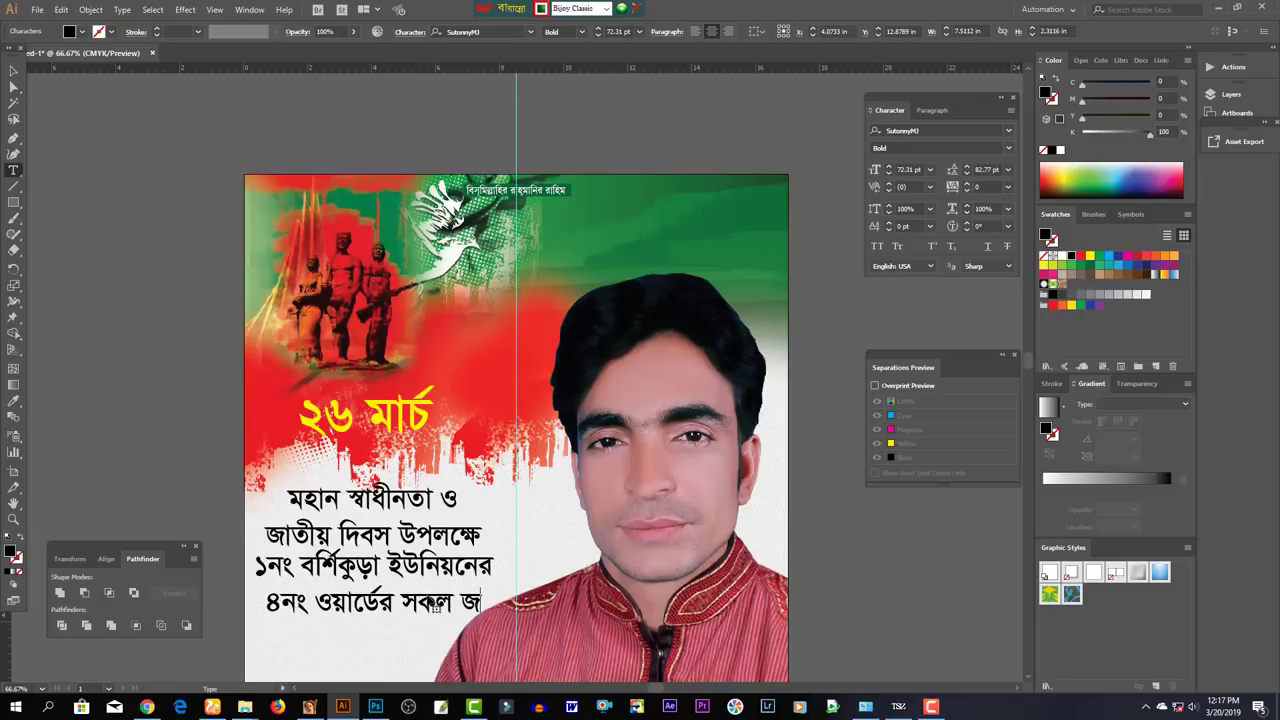
pyautogui.write('নগনের')
# Add the final credit line 'পক্ষ থেকে' and select the credit block
pyautogui.press('Return')
pyautogui.write('প')
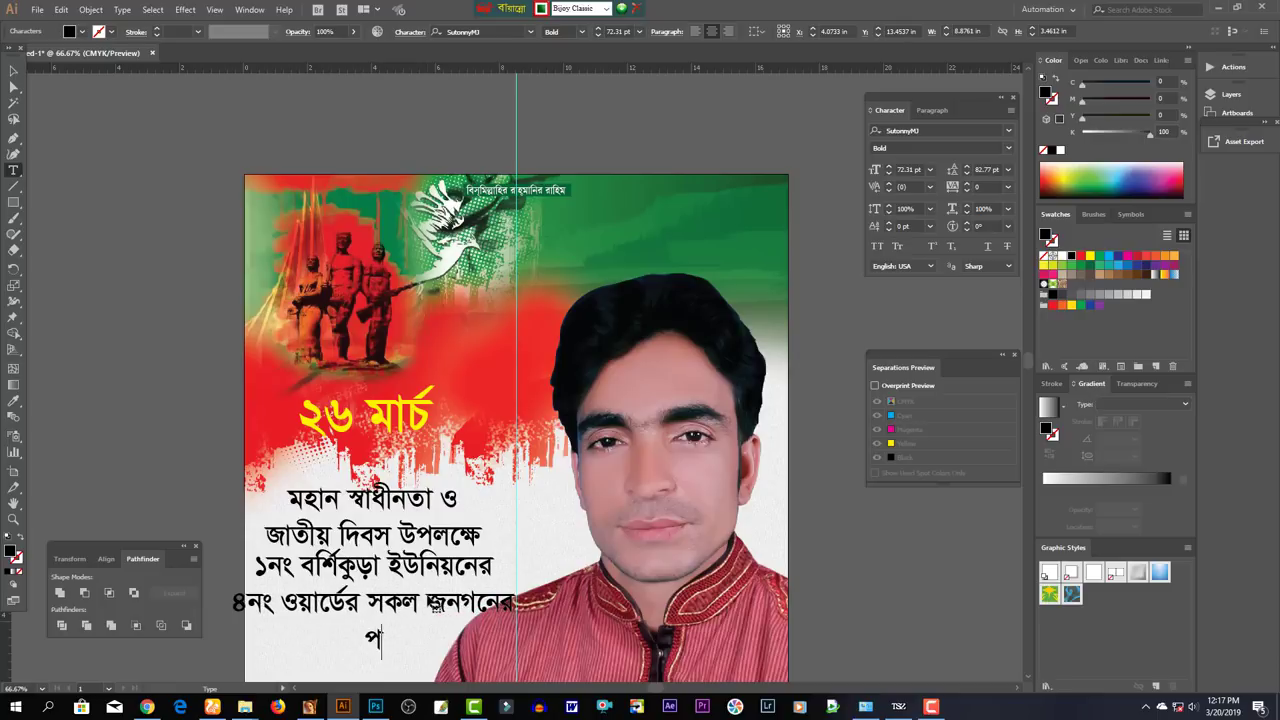
pyautogui.write('ক্ষ')
pyautogui.write(' থেকেস')
pyautogui.press('BackSpace')
pyautogui.press('BackSpace')
pyautogui.press('BackSpace')
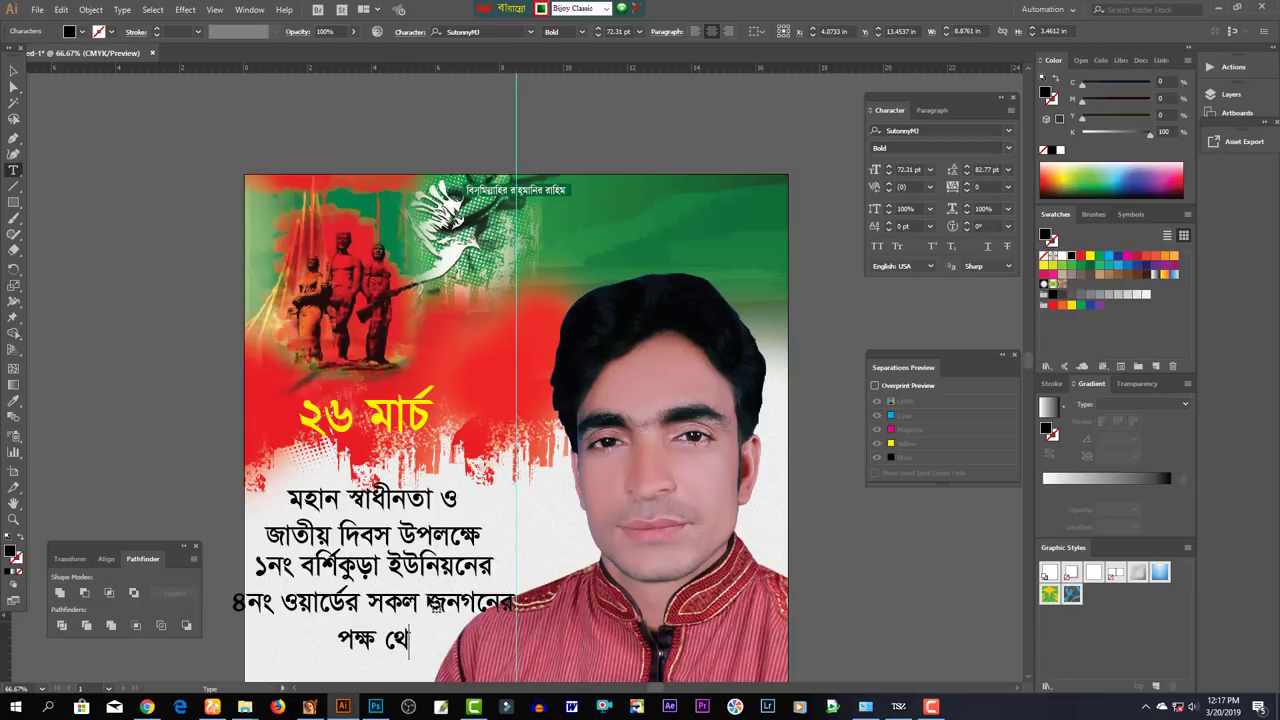
pyautogui.write('থে')
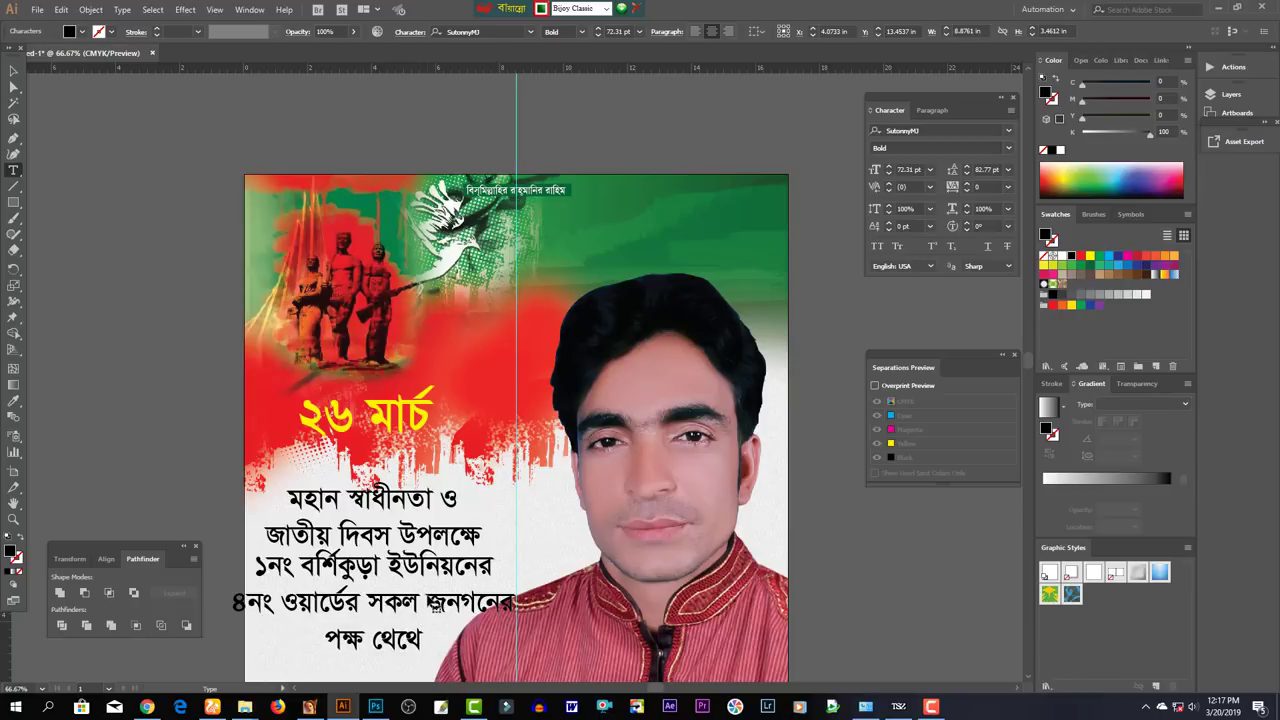
pyautogui.press('BackSpace')
pyautogui.press('BackSpace')
pyautogui.write('=')
pyautogui.press('Escape')
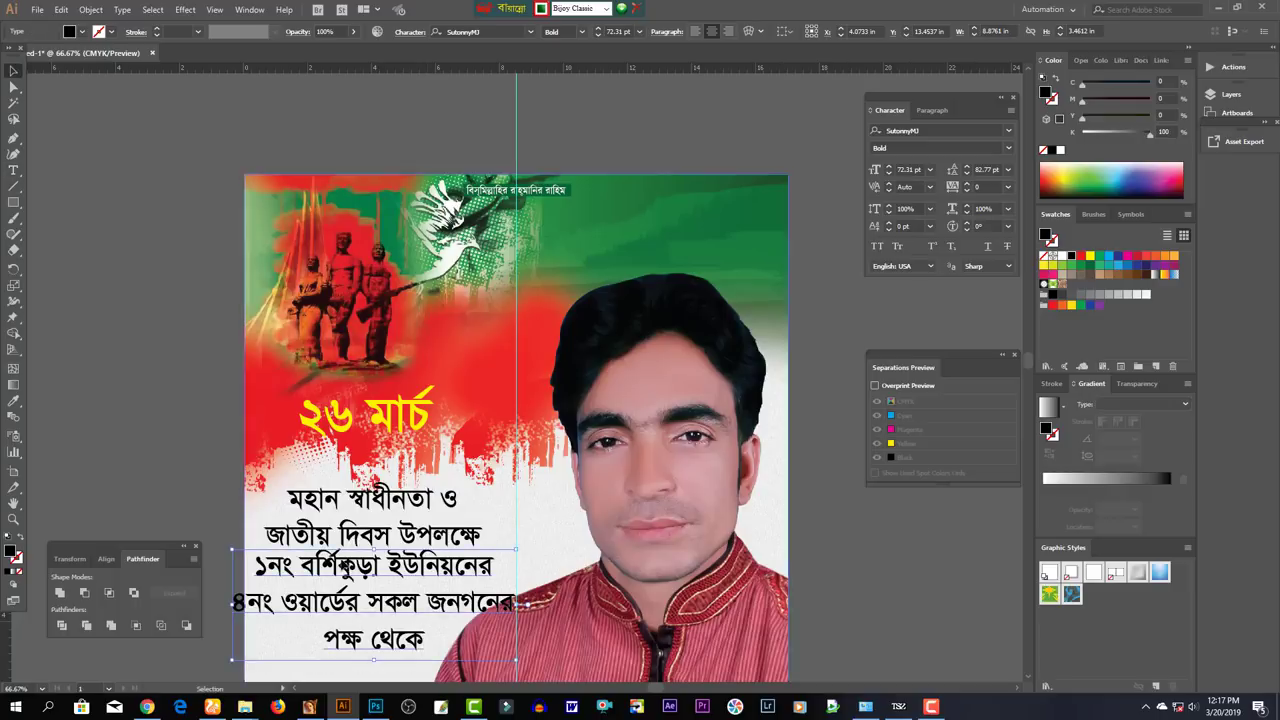
pyautogui.click(411, 642)
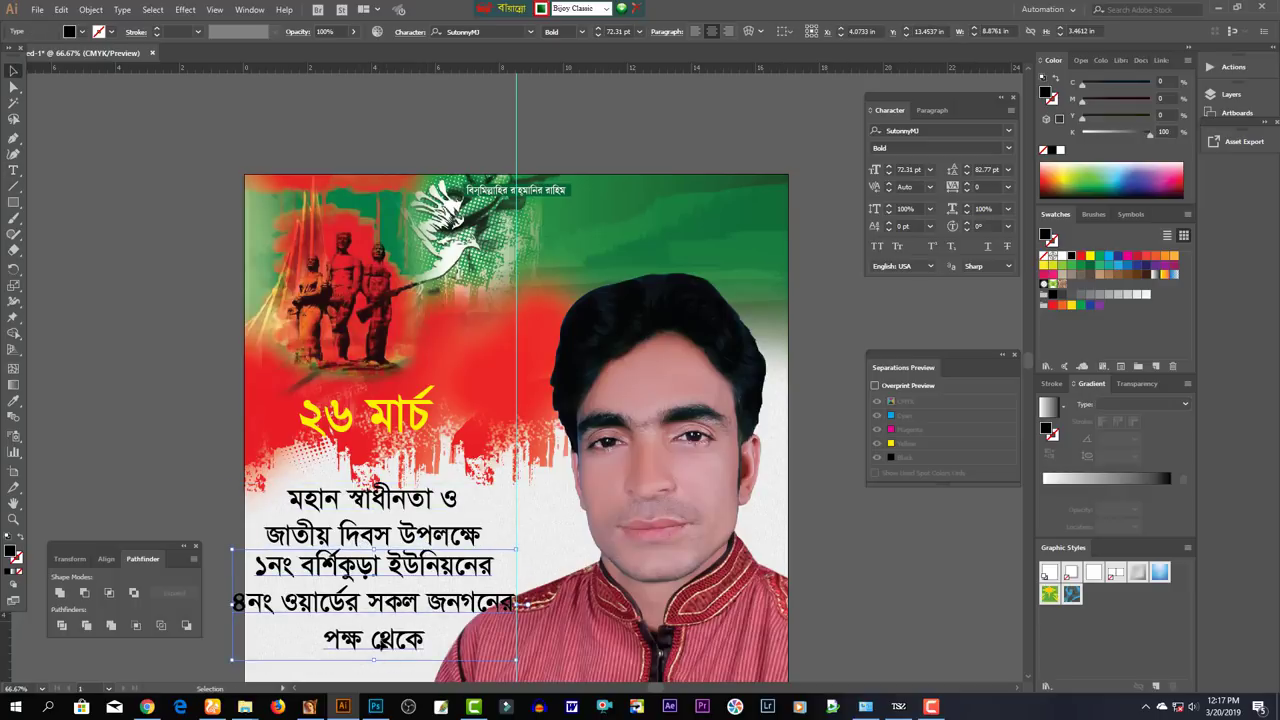
# Shrink the credit, then duplicate text and retype it as 'সকল শহীদ ও বীর মুক্তিযোদ্ধাদের জানাই'
pyautogui.moveTo(375, 660); pyautogui.dragTo(375, 618)
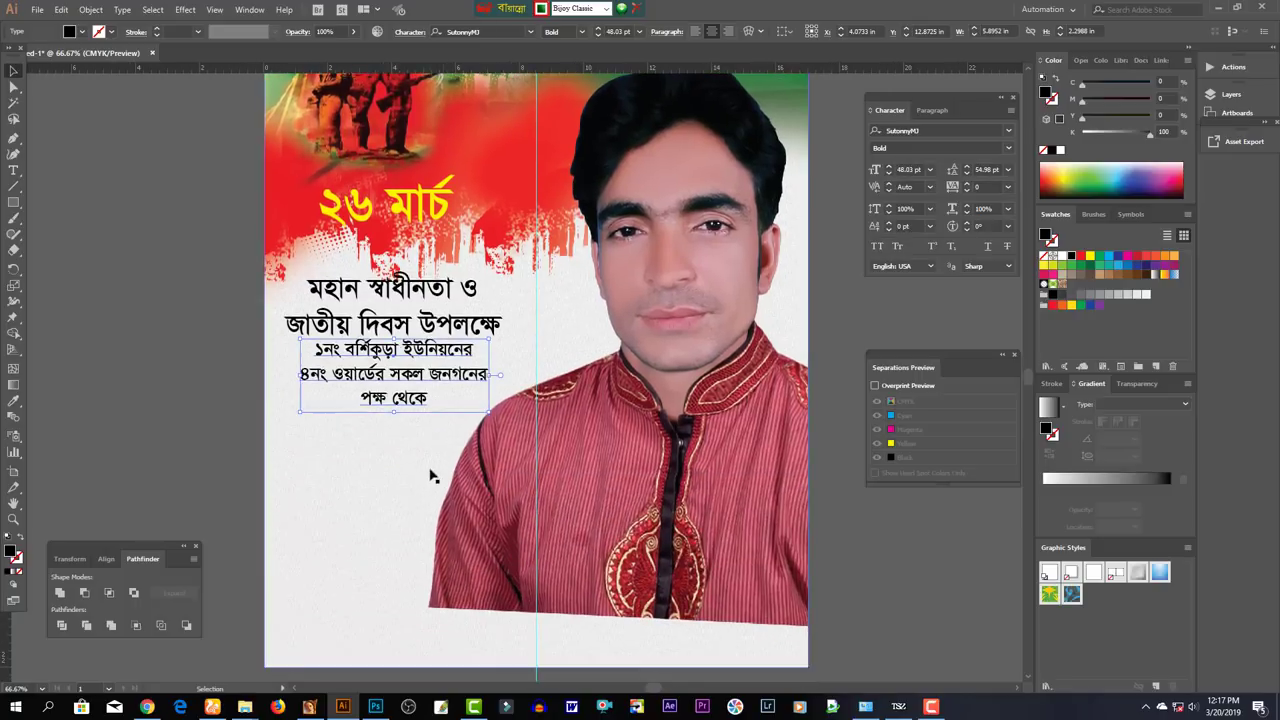
pyautogui.moveTo(405, 388); pyautogui.dragTo(387, 483)
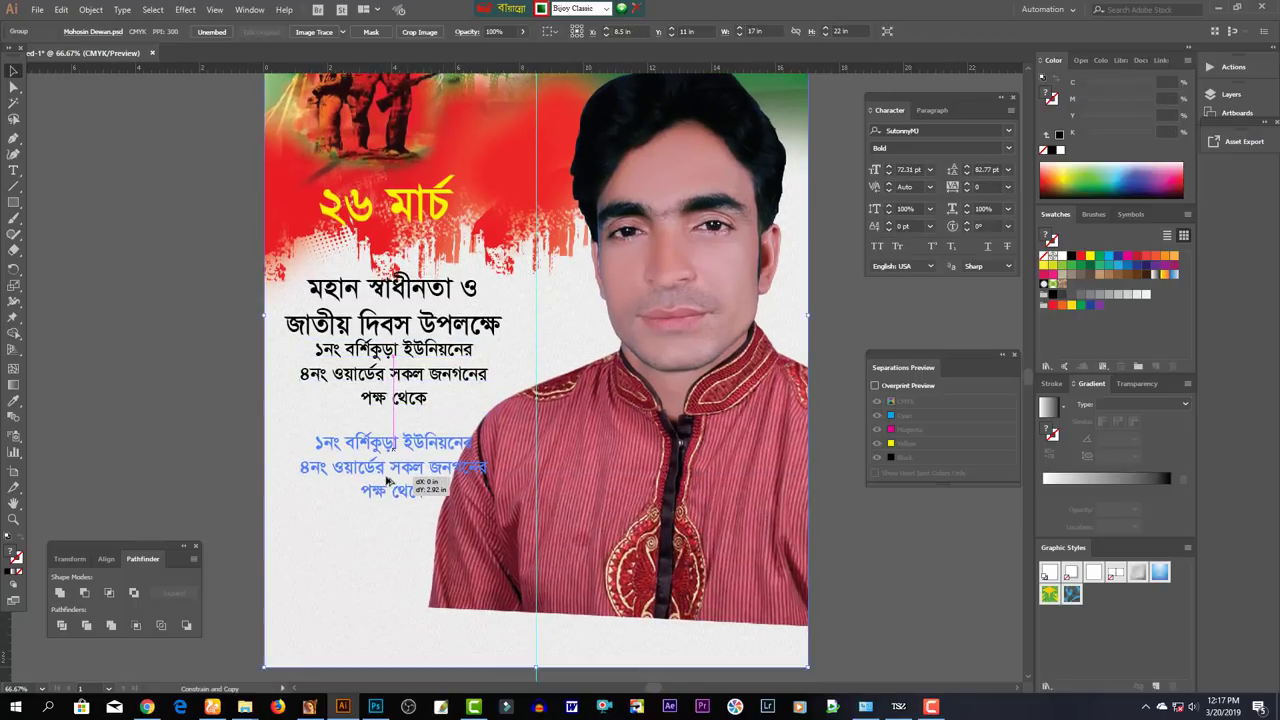
pyautogui.doubleClick(418, 480)
pyautogui.hotkey('ctrl', 'a')
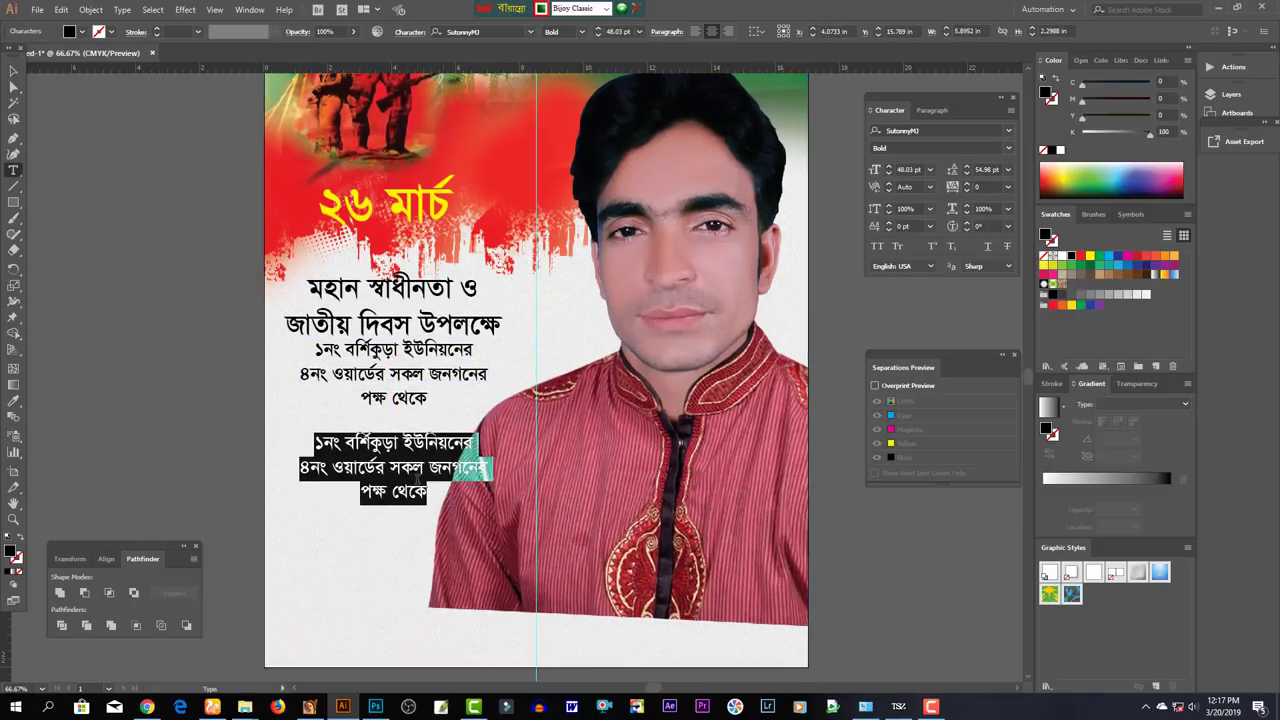
pyautogui.write('সকল শহ')
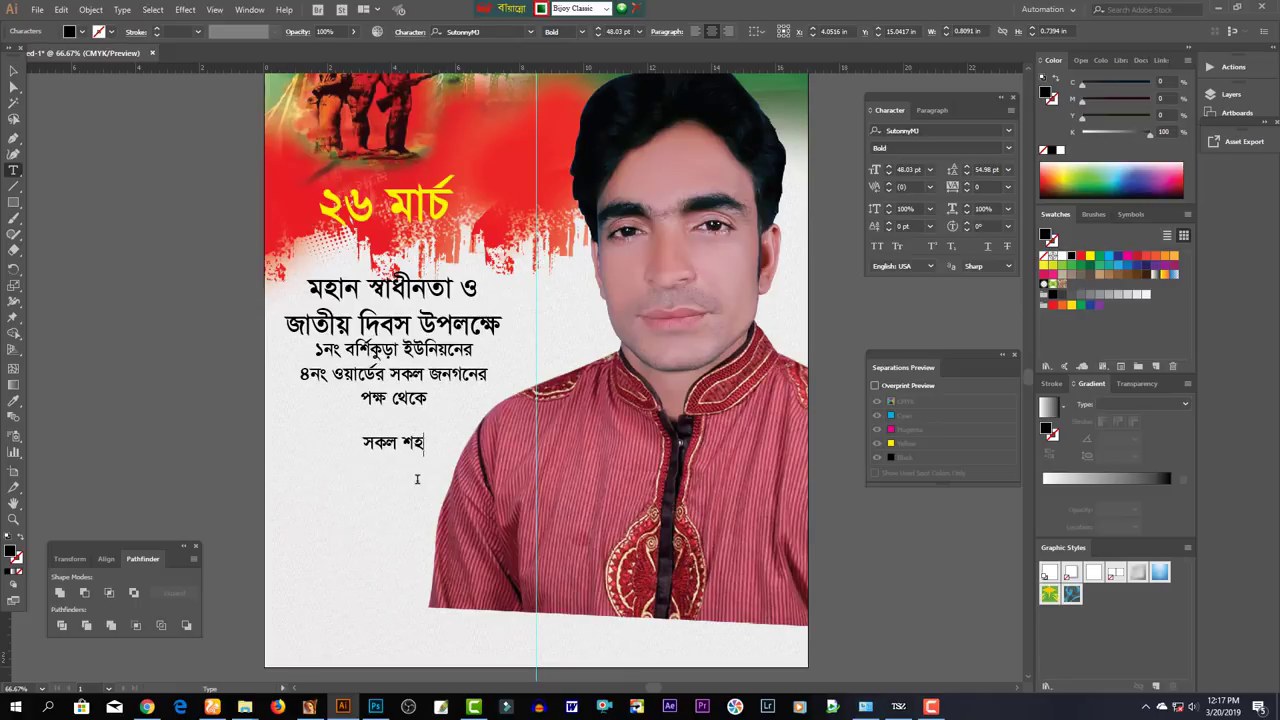
pyautogui.write('ীদ ও বীর')
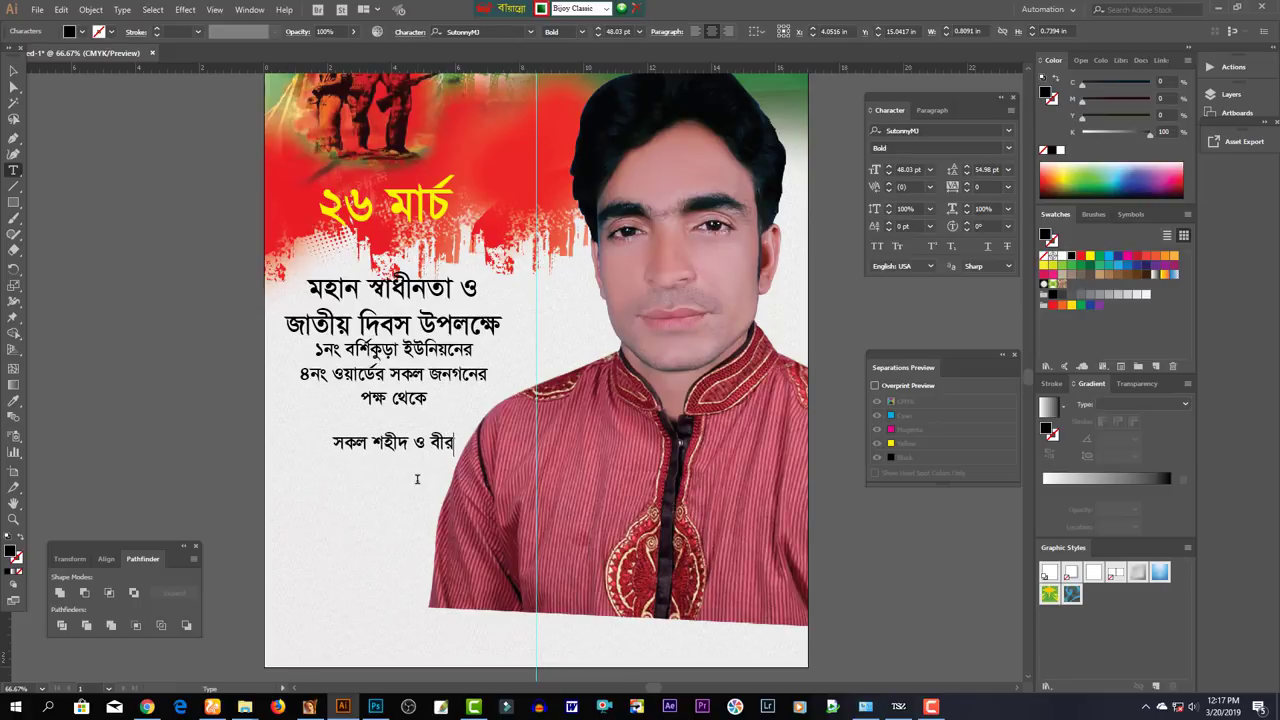
pyautogui.write(' মুক্তিযোদ্ধা')
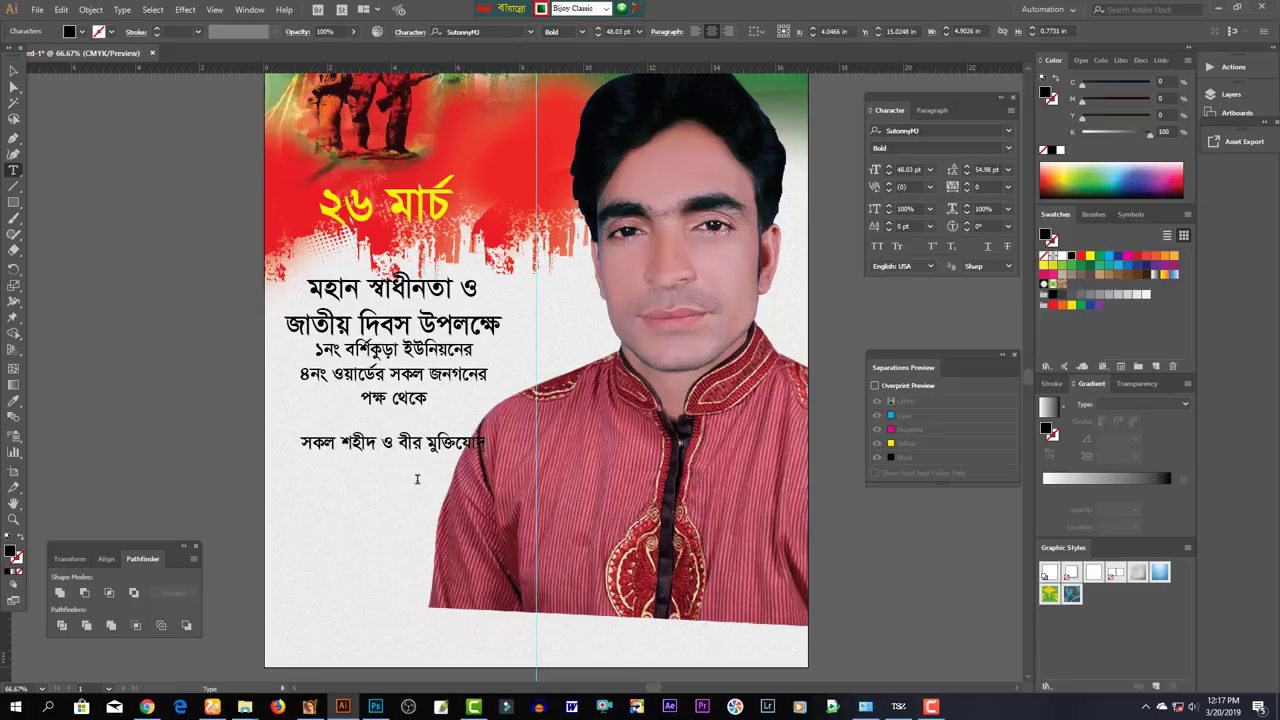
pyautogui.write('দের জ')
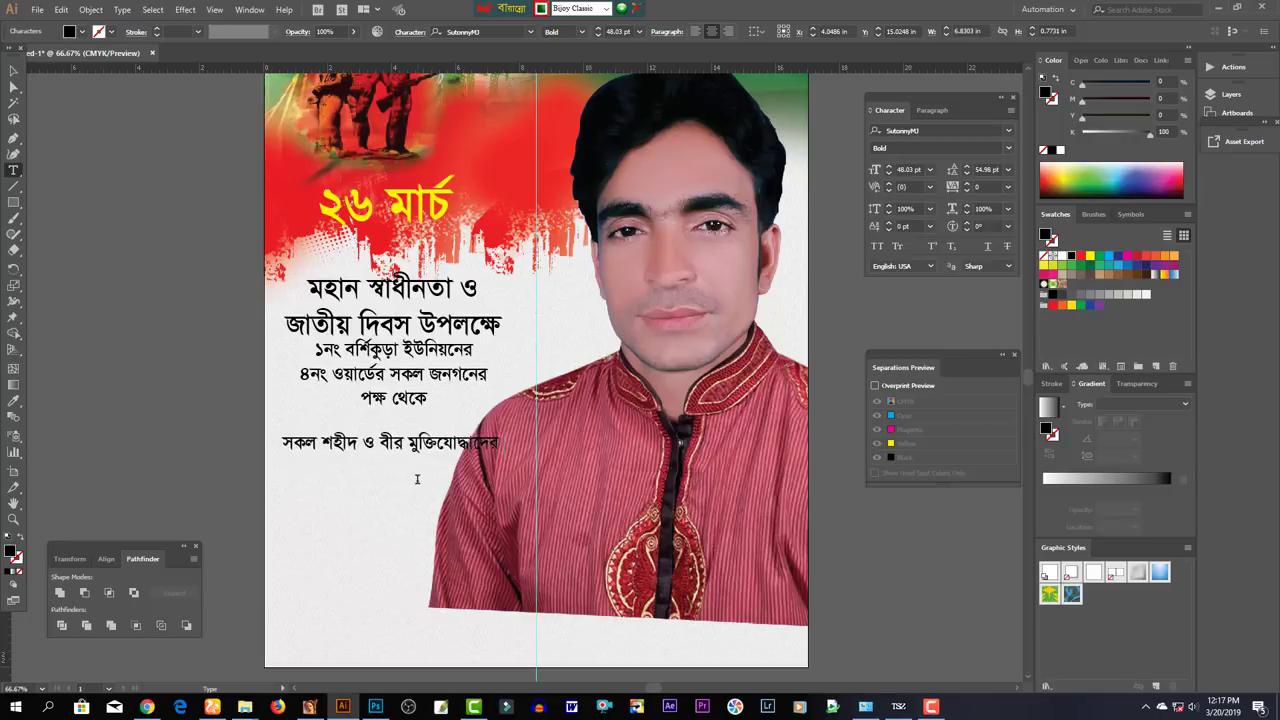
pyautogui.write('ানাই')
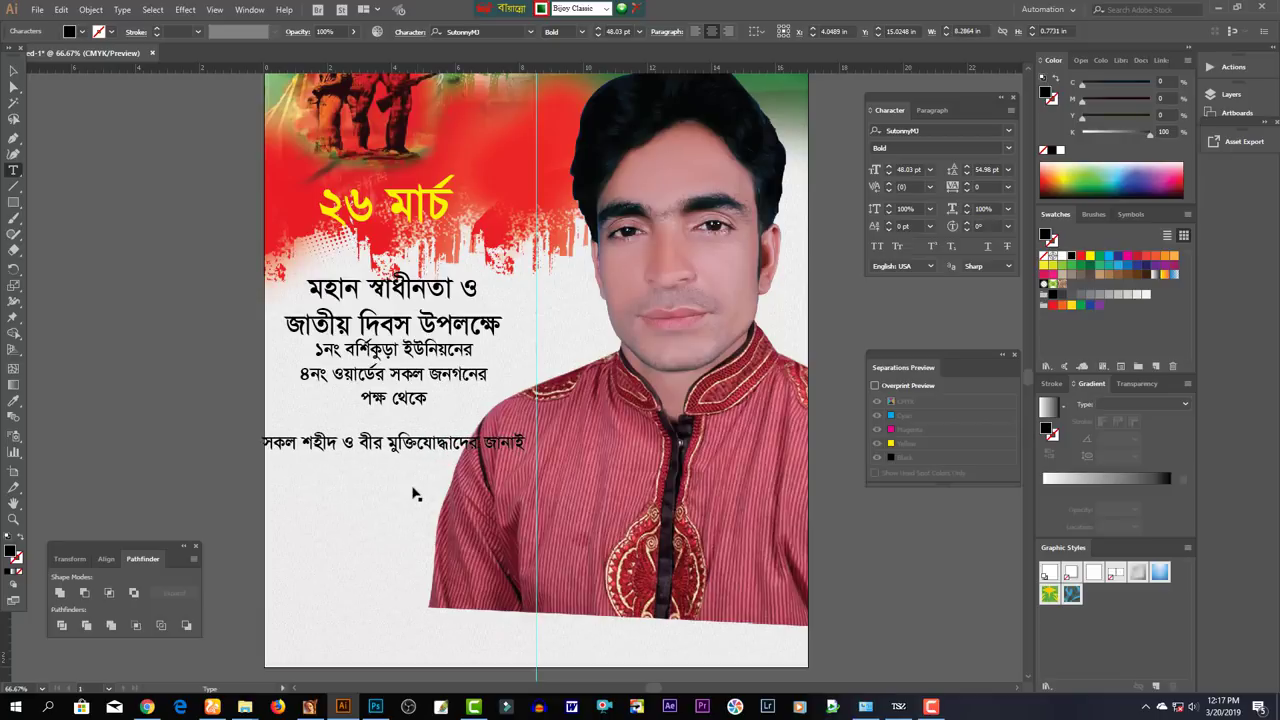
# Duplicate that line as 'গভীর শ্রদ্ধা ও' and nudge it slightly left
pyautogui.moveTo(400, 457); pyautogui.dragTo(402, 497)
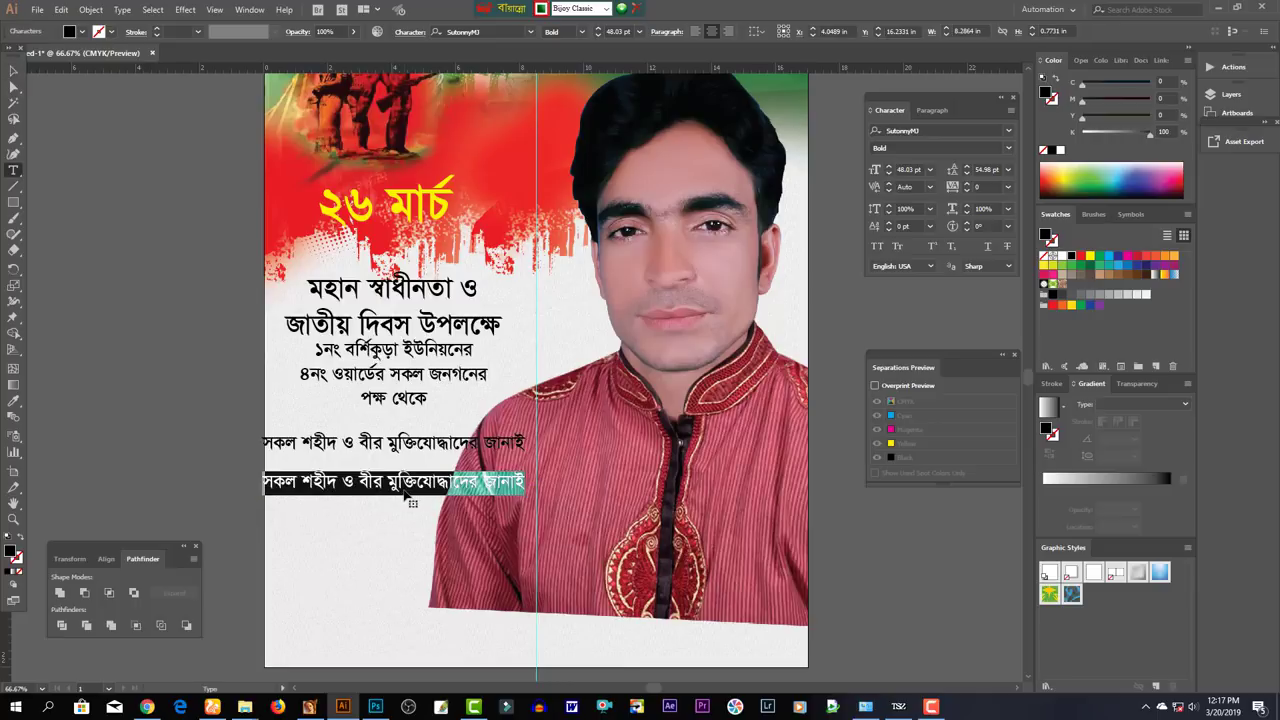
pyautogui.write('গভীর')
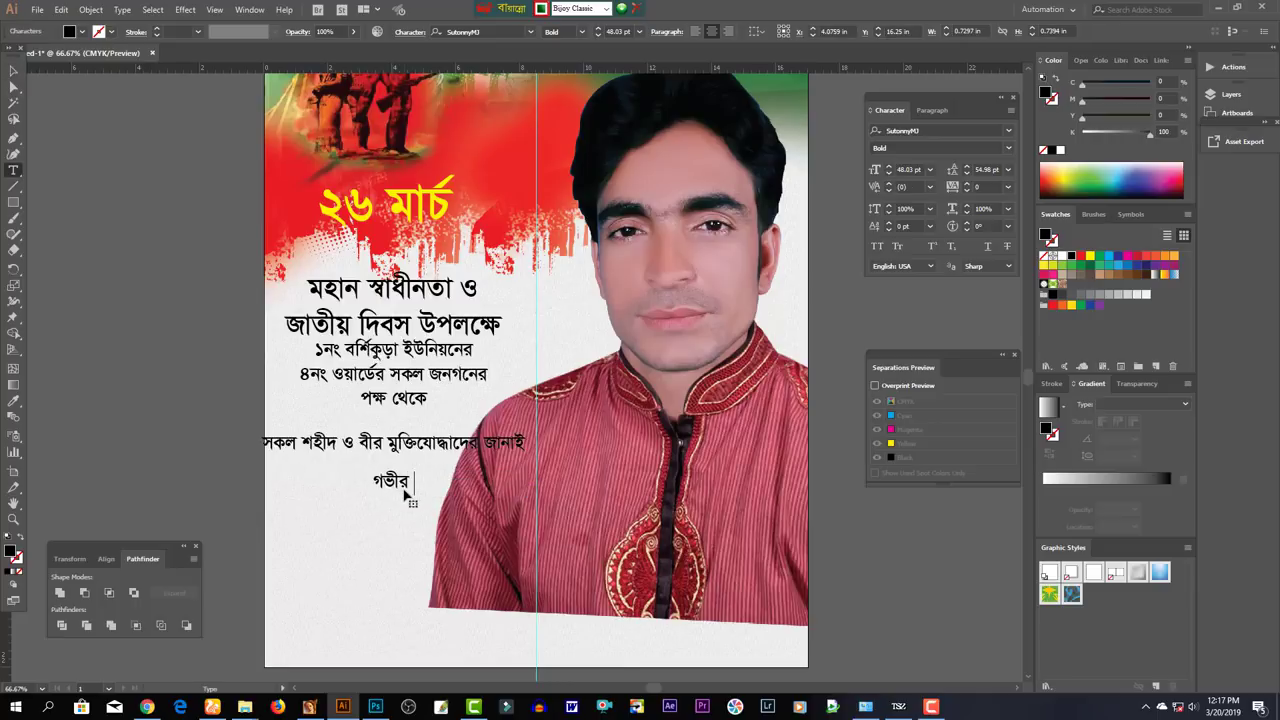
pyautogui.write(' শ্রদ্ধা')
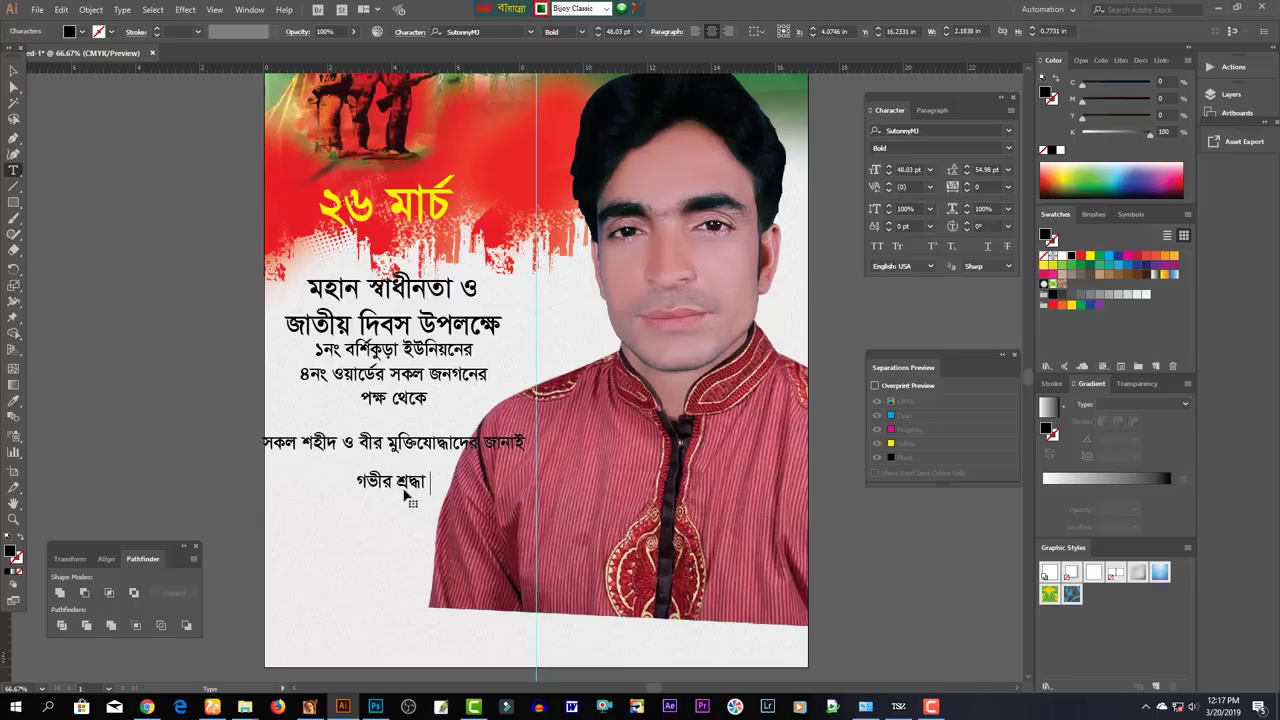
pyautogui.write(' ও')
pyautogui.press('BackSpace')
pyautogui.write('ও')
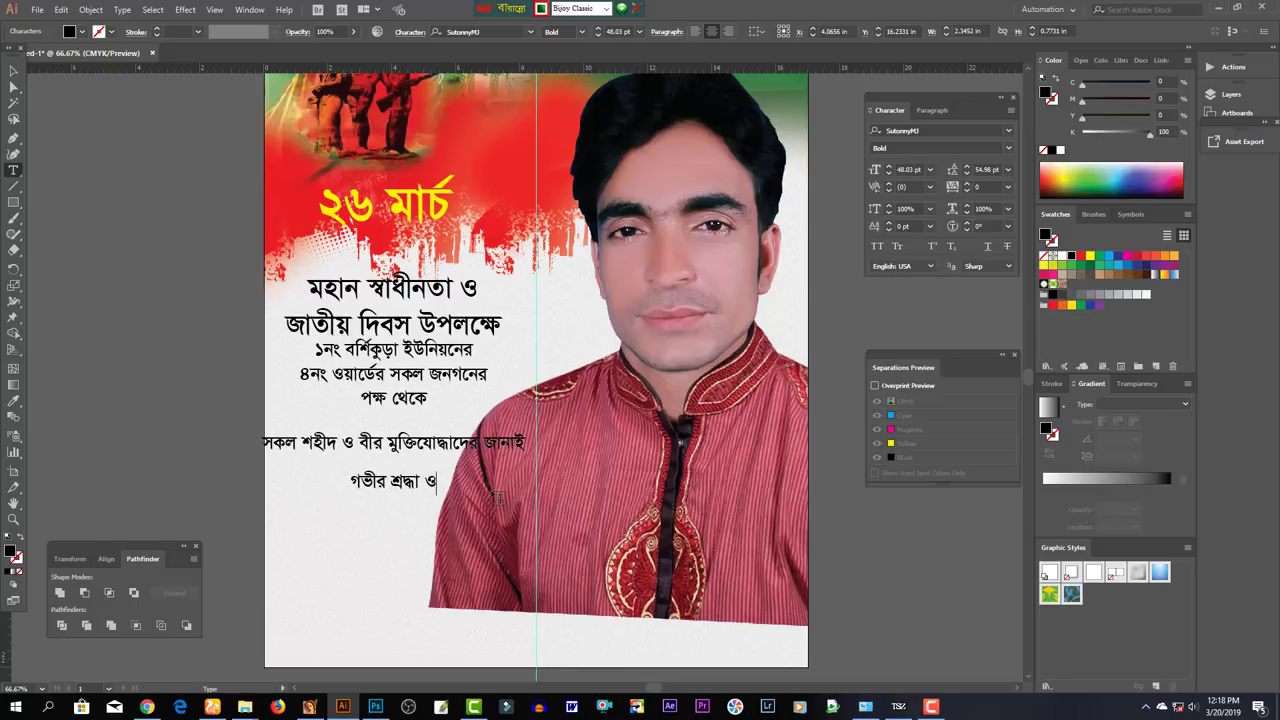
pyautogui.press('Escape')
pyautogui.hotkey('shift', 'Left')
pyautogui.hotkey('shift', 'Left')
pyautogui.hotkey('shift', 'Left')
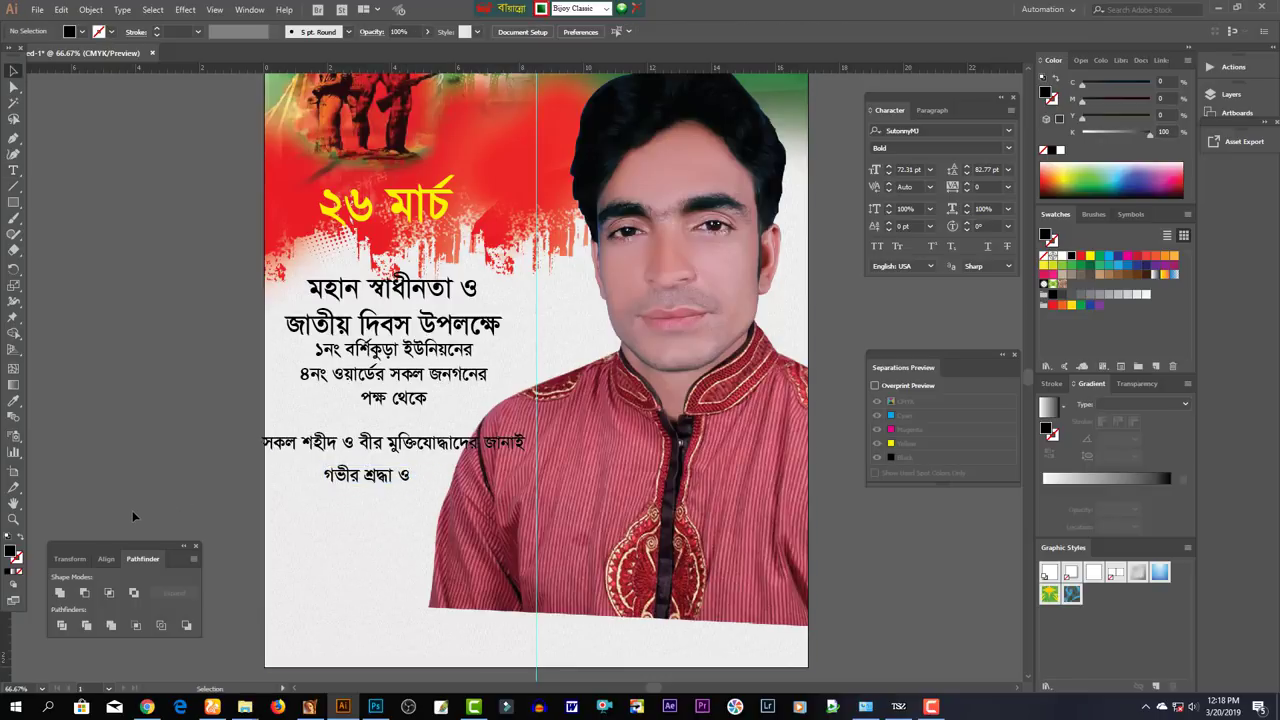
# Copy the 'শুভেচ্ছা ও আন্তরিক অভিনন্দন' calligraphy from the collection file, closing it unsaved
pyautogui.hotkey('ctrl', 'o')
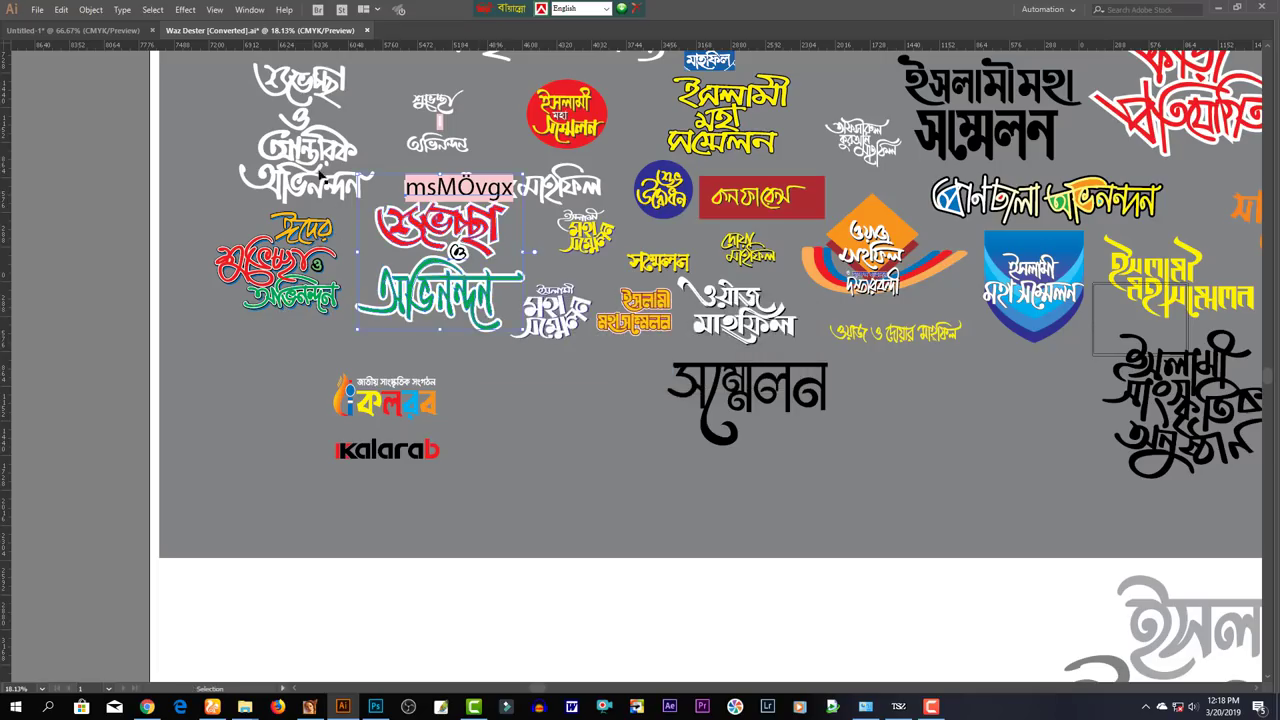
pyautogui.hotkey('ctrl', 'v')
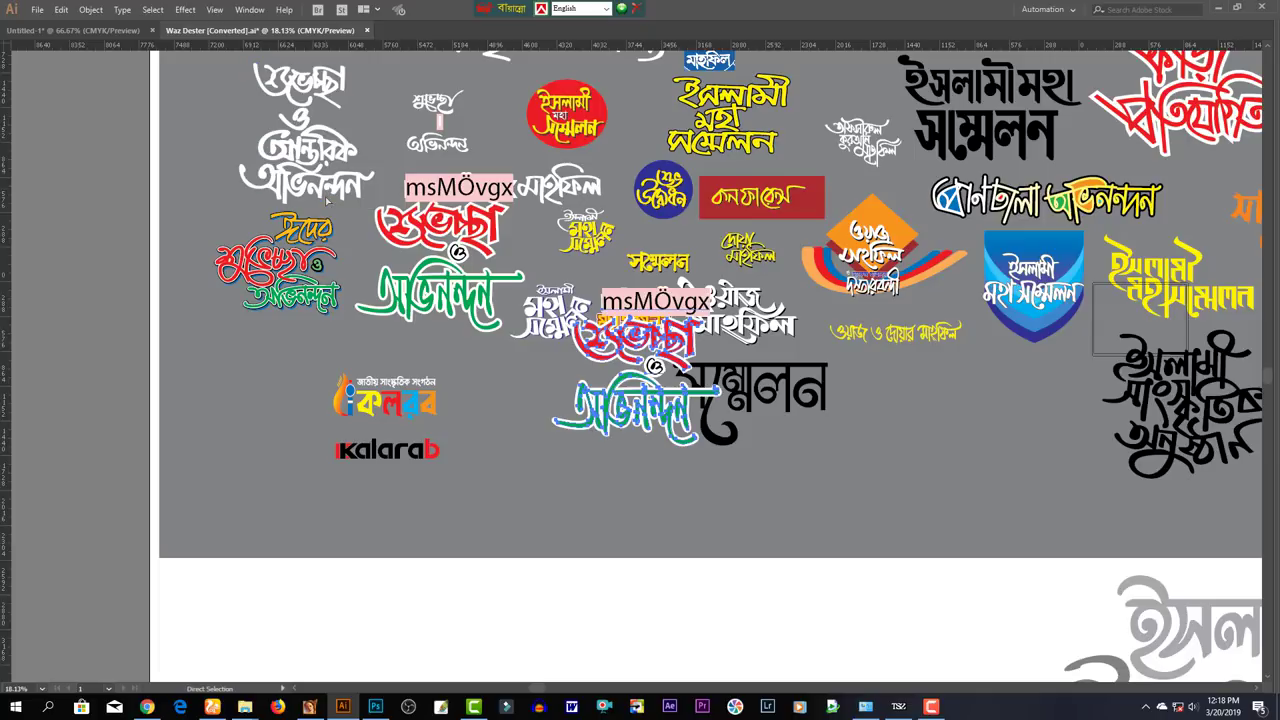
pyautogui.click(327, 196)
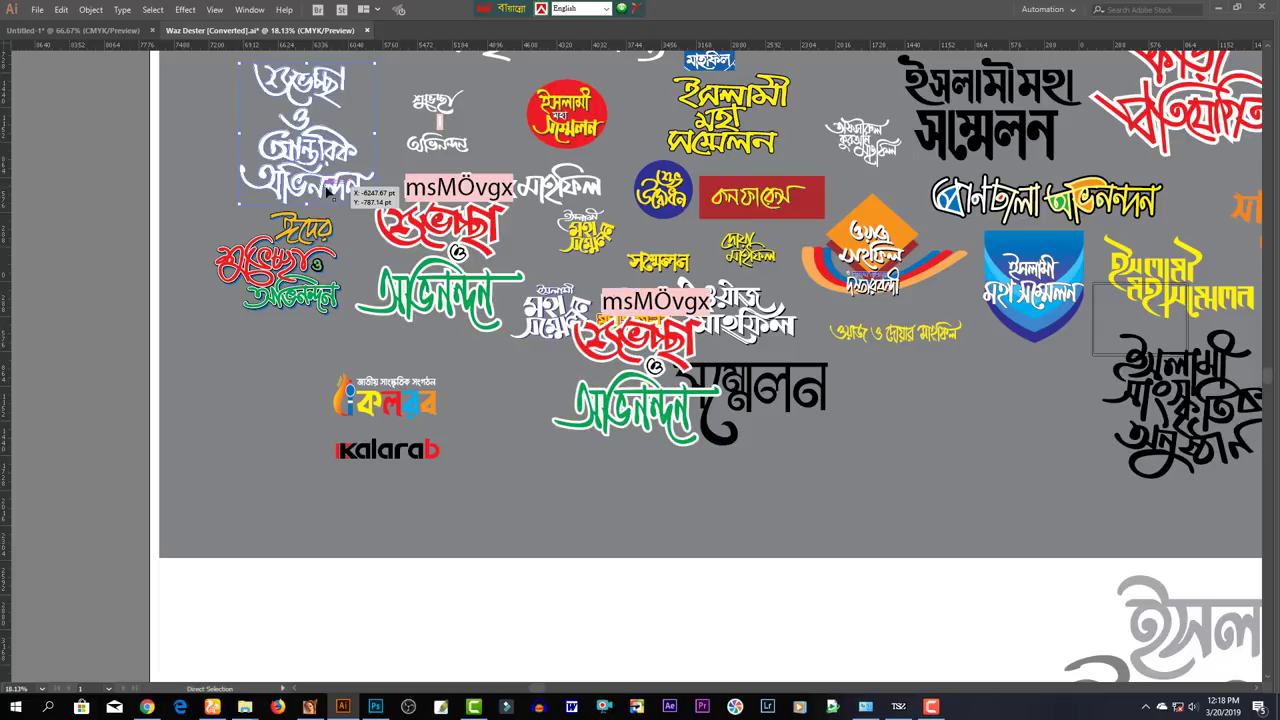
pyautogui.hotkey('ctrl', 'w')
pyautogui.click(685, 373)
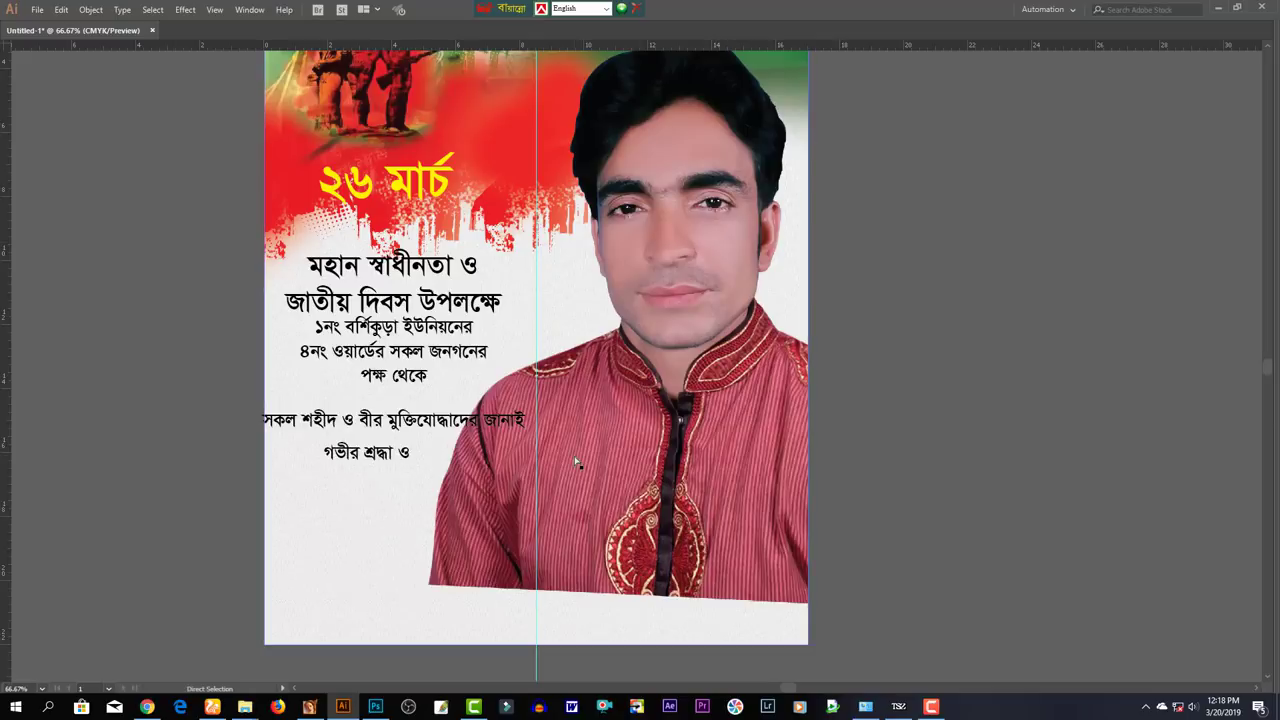
# Paste the calligraphy into the poster, shrink it, and delete the words 'শুভেচ্ছা ও'
pyautogui.hotkey('ctrl', 'v')
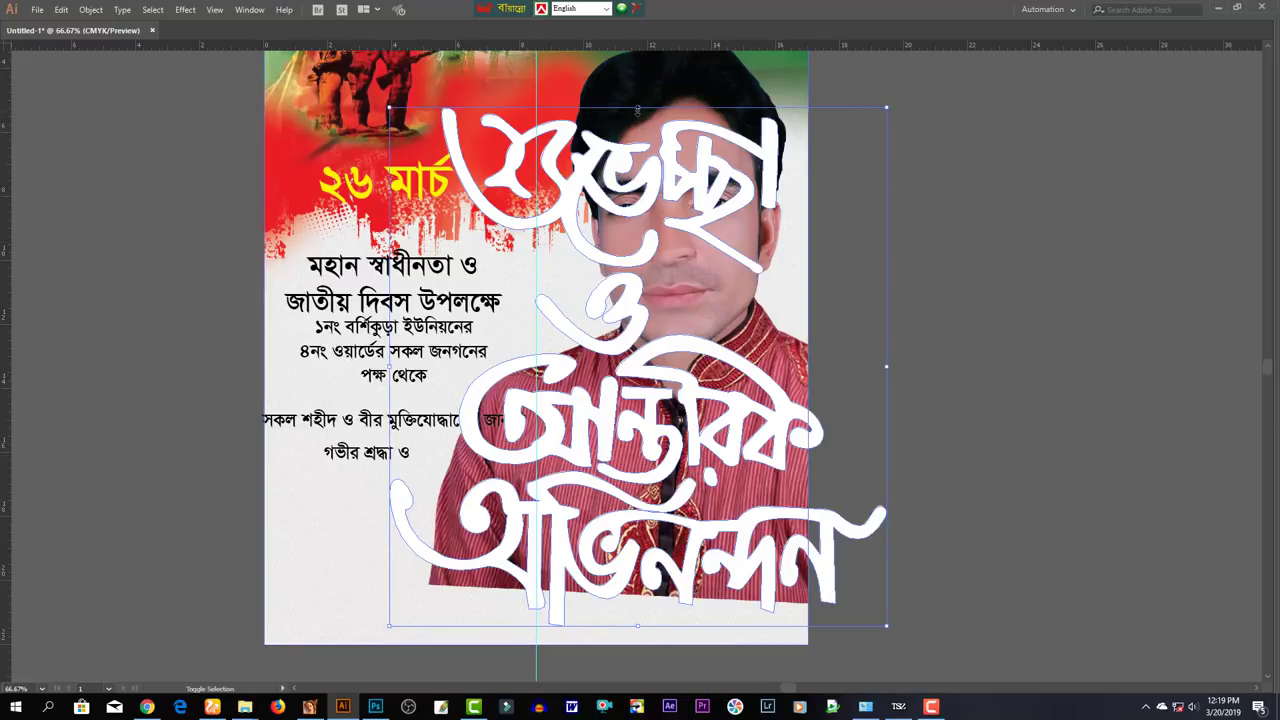
pyautogui.moveTo(637, 107); pyautogui.dragTo(640, 482)
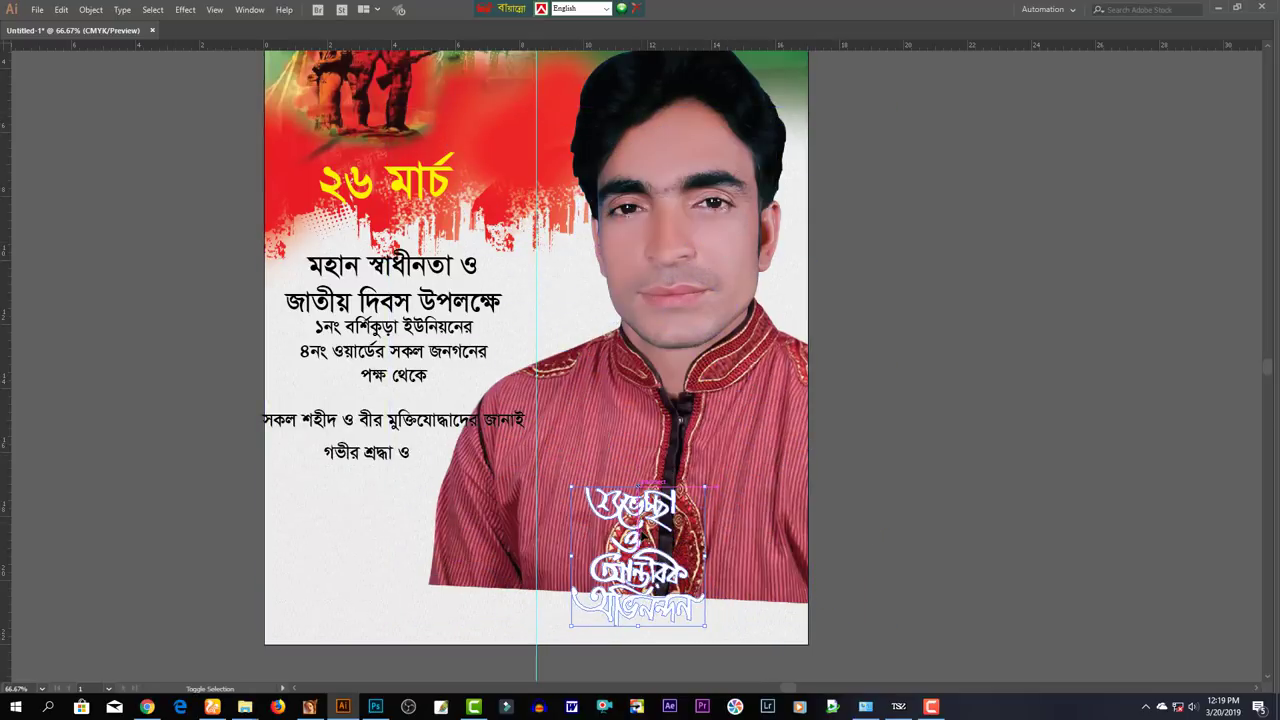
pyautogui.moveTo(640, 555); pyautogui.dragTo(181, 459)
pyautogui.moveTo(323, 477); pyautogui.dragTo(351, 363)
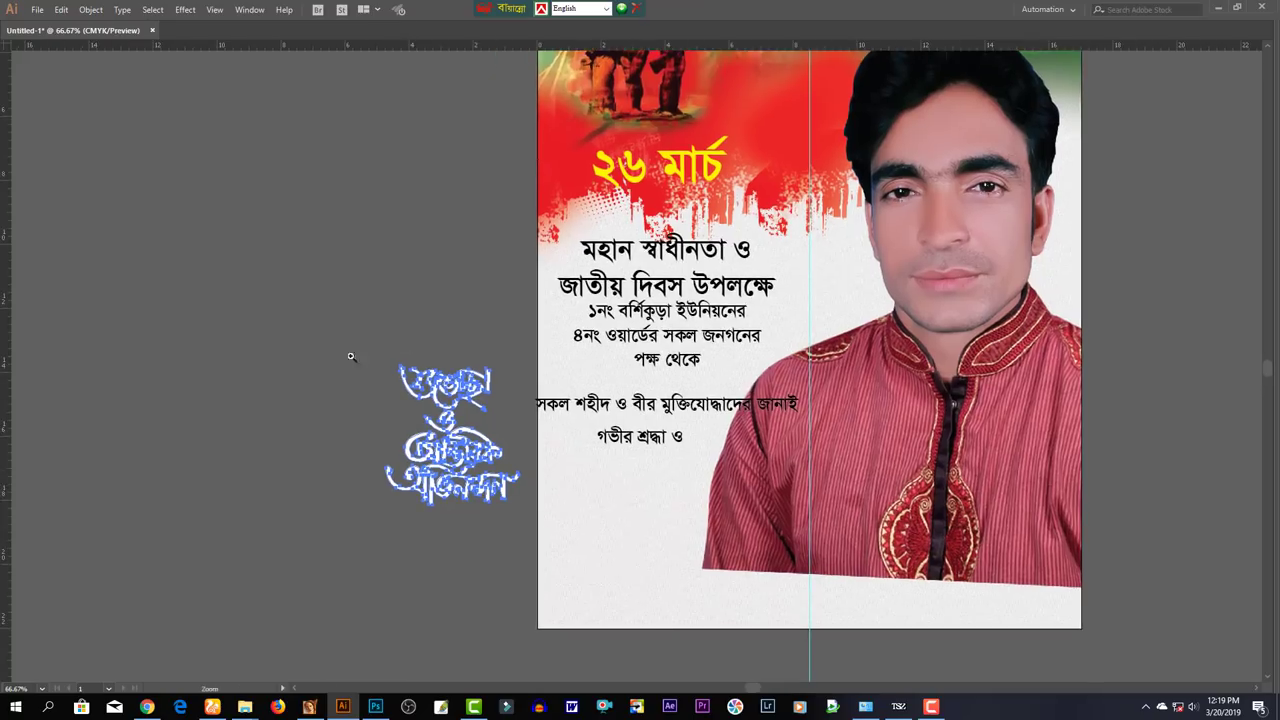
pyautogui.scroll(5, 634, 491)
pyautogui.moveTo(660, 420); pyautogui.dragTo(486, 405)
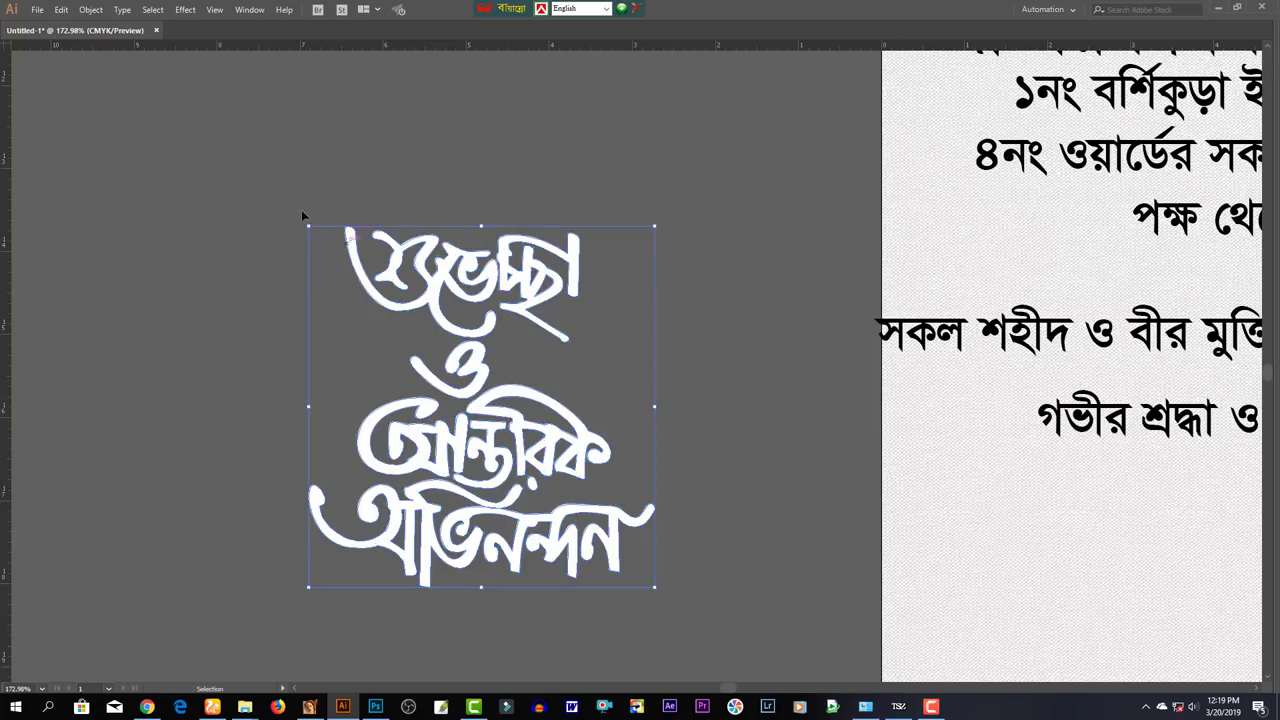
pyautogui.click(578, 362)
pyautogui.click(578, 362)
pyautogui.press('Delete')
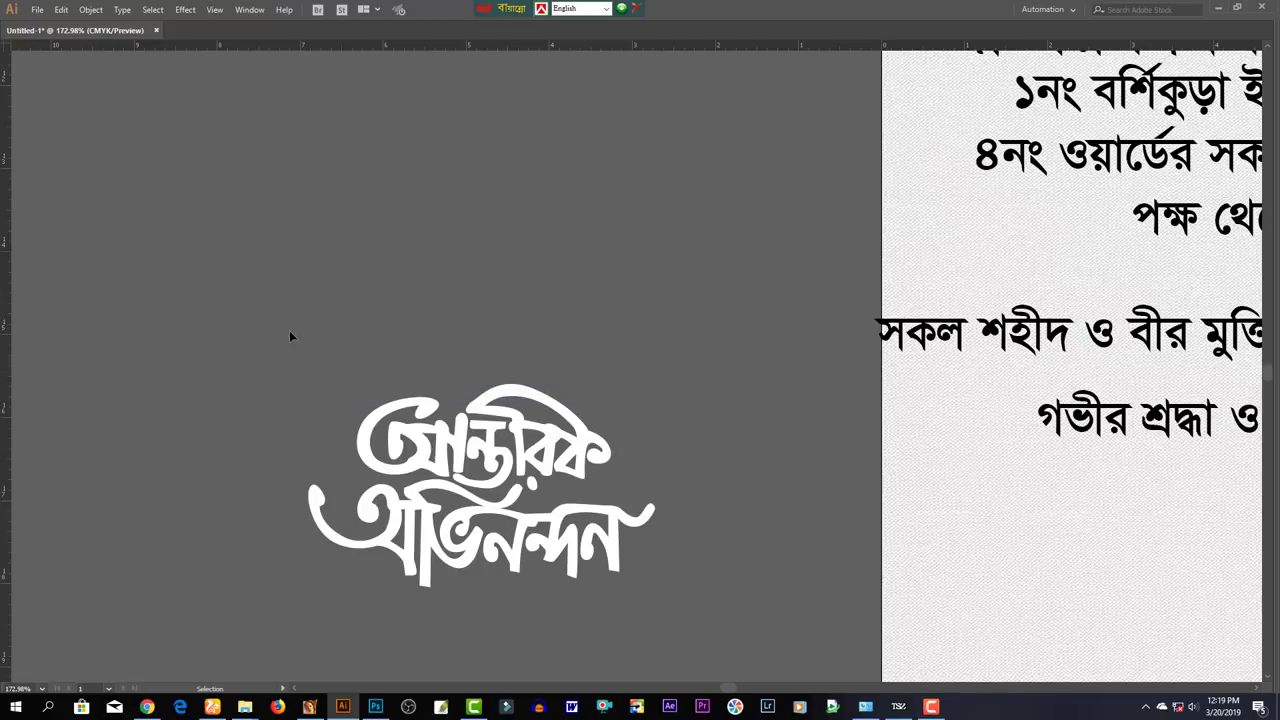
# Move the 'আন্তরিক অভিনন্দন' greeting below the tribute text and enlarge it
pyautogui.click(596, 465)
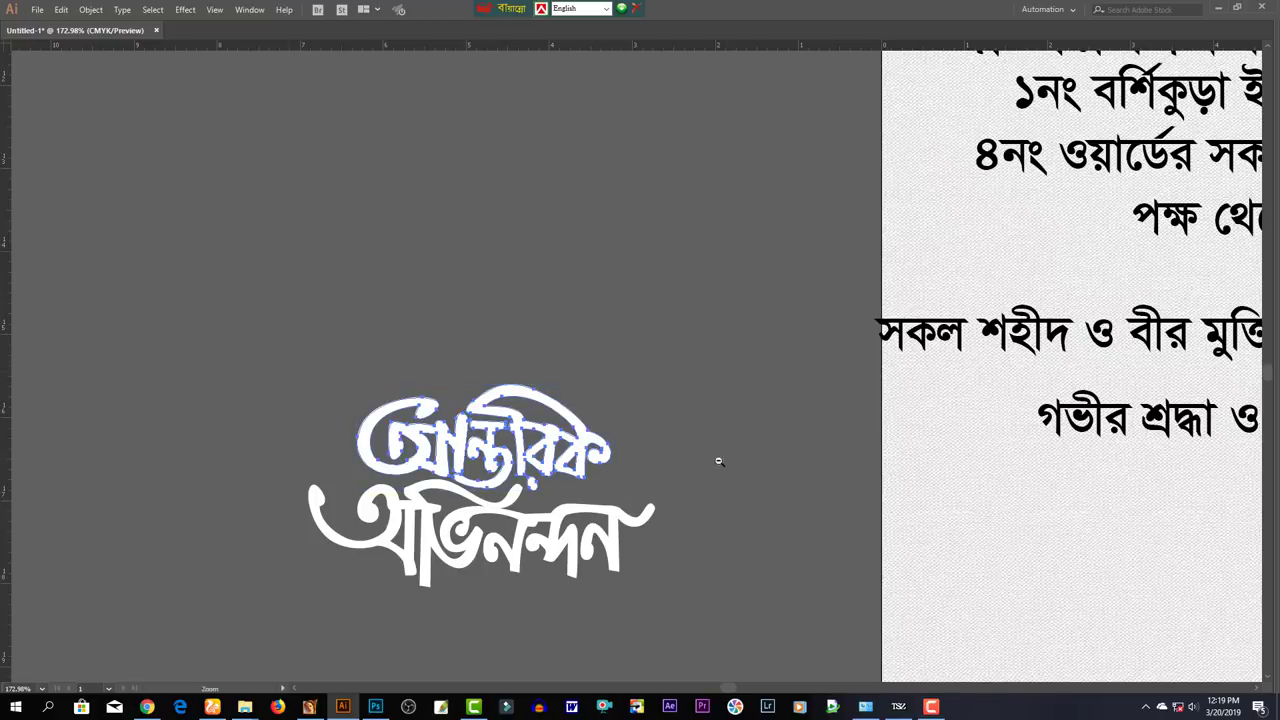
pyautogui.hotkey('ctrl', '1')
pyautogui.moveTo(589, 398)
pyautogui.mouseDown()
pyautogui.moveTo(460, 480)
pyautogui.moveTo(259, 355)
pyautogui.mouseUp()
pyautogui.moveTo(433, 413); pyautogui.dragTo(800, 460)
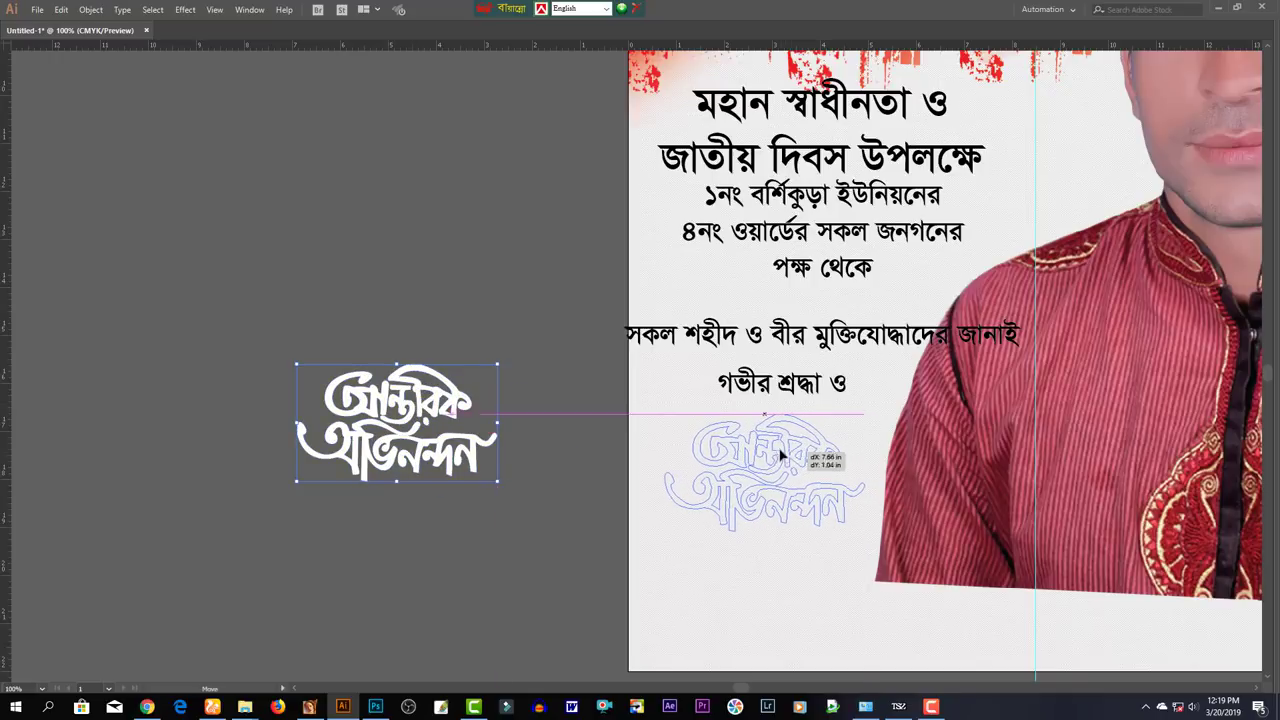
pyautogui.hotkey('ctrl', '=')
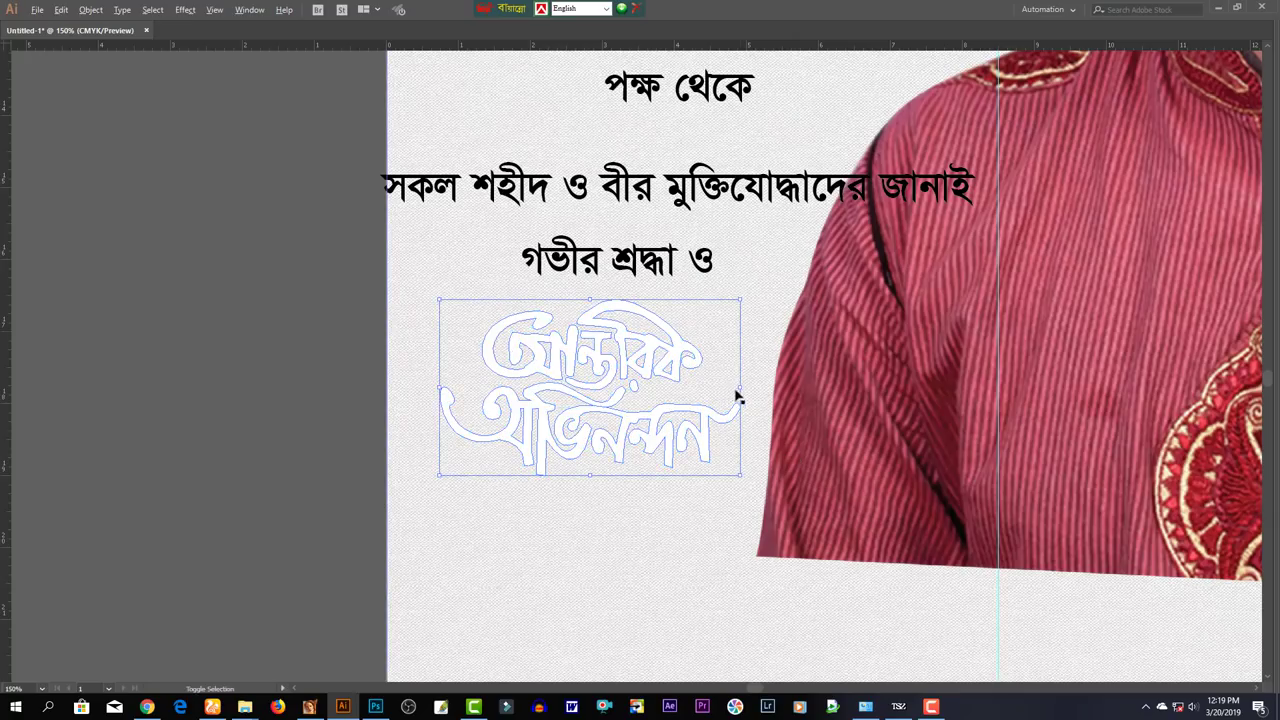
pyautogui.moveTo(738, 397); pyautogui.dragTo(772, 392)
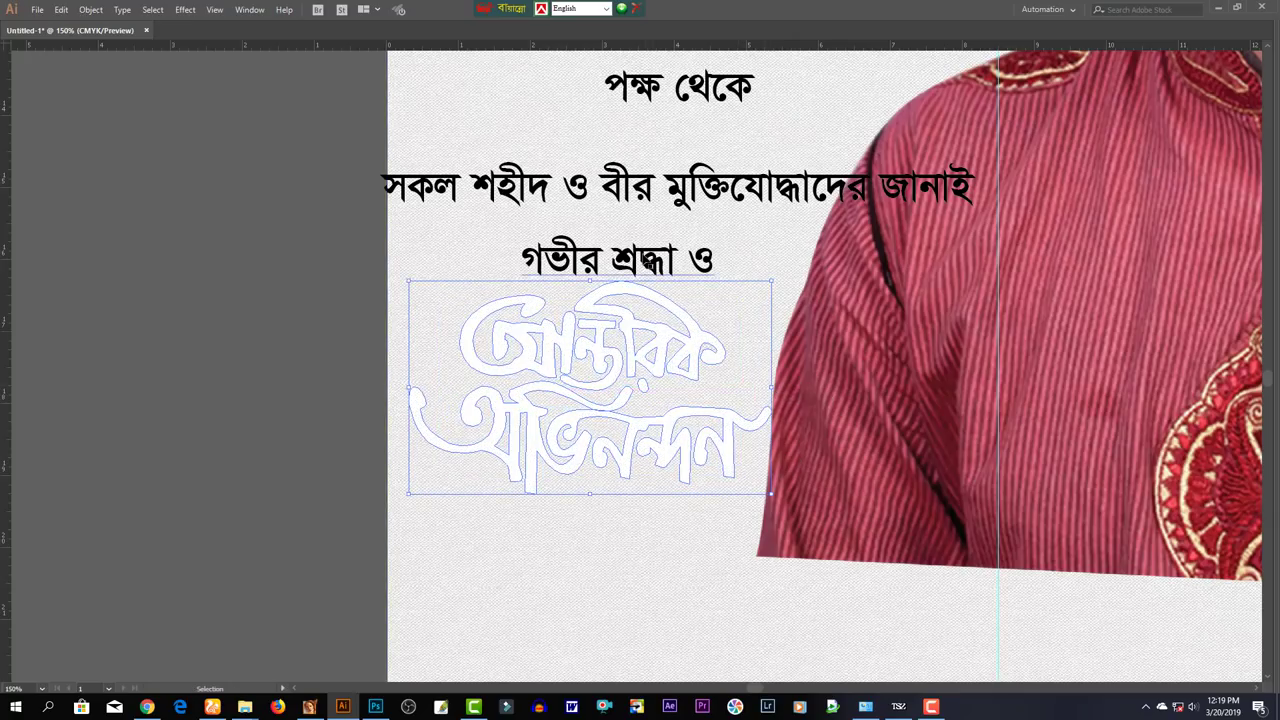
# Move the two tribute lines up slightly above the greeting
pyautogui.click(650, 262)
pyautogui.moveTo(651, 200); pyautogui.dragTo(651, 170)
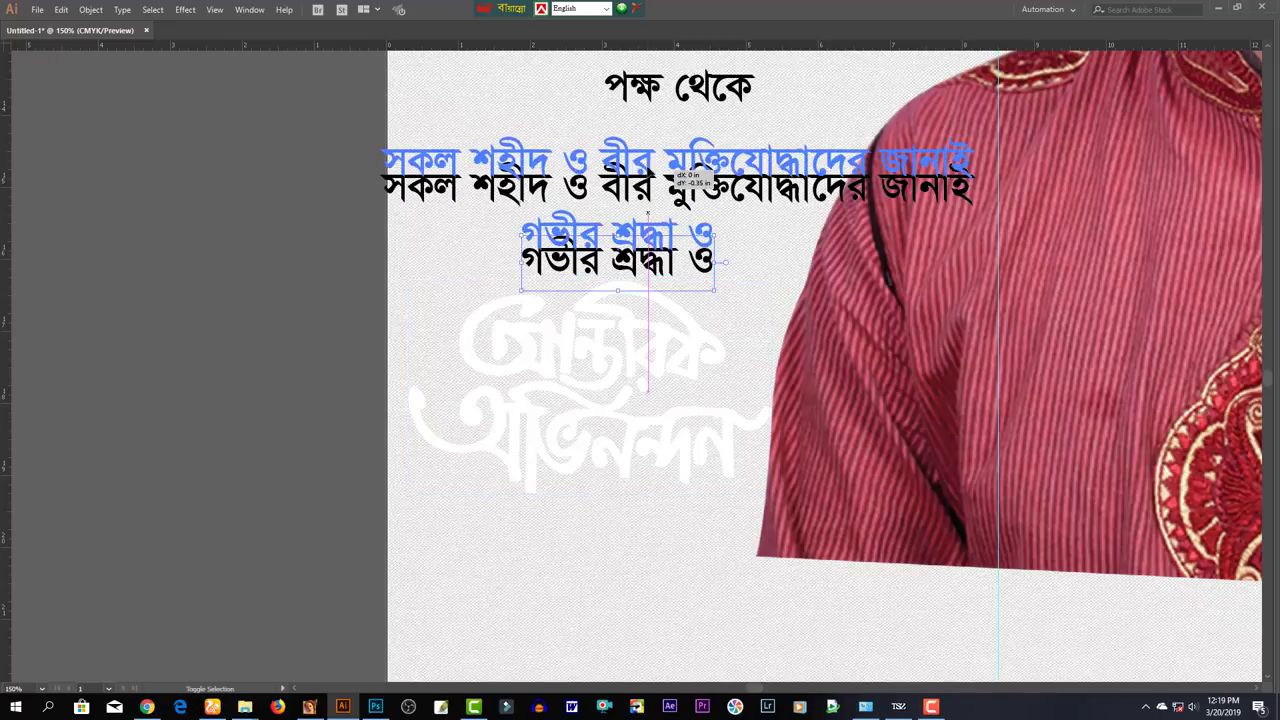
pyautogui.click(755, 523)
pyautogui.hotkey('ctrl', '-')
pyautogui.moveTo(803, 409); pyautogui.dragTo(703, 376)
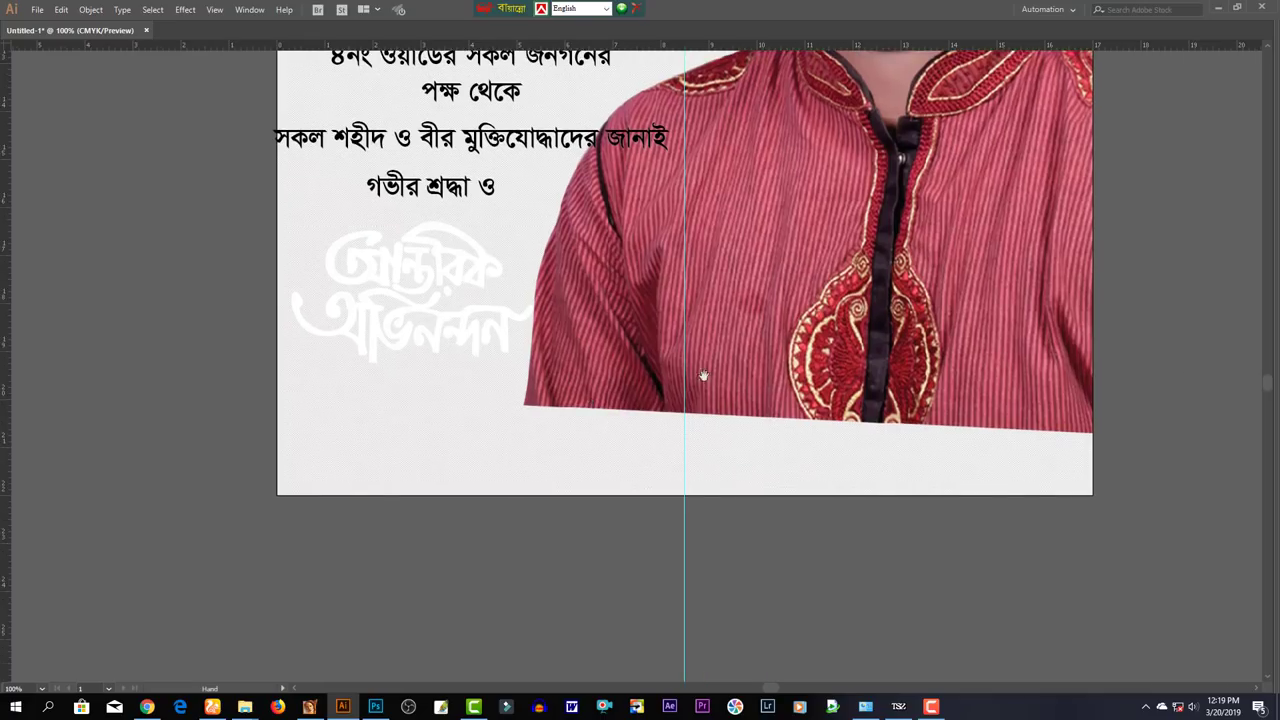
pyautogui.press('Tab')
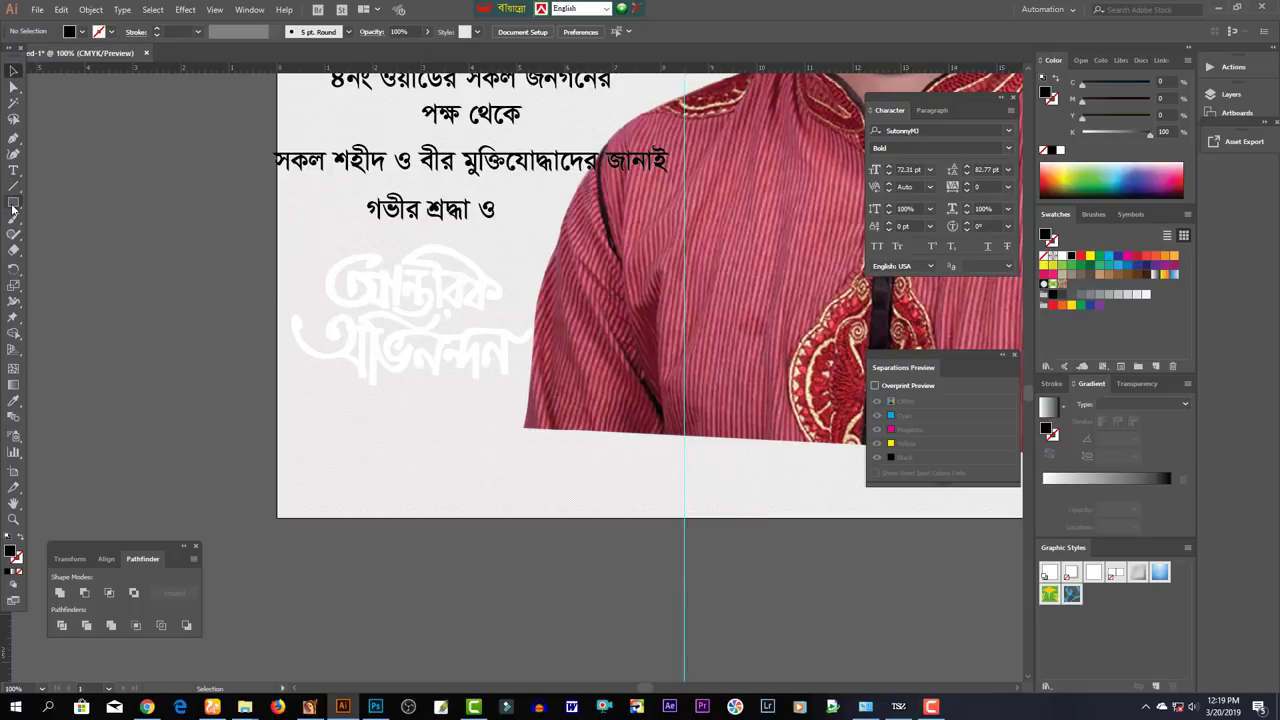
# Draw a black rectangle band across the bottom of the poster
pyautogui.press('Tab')
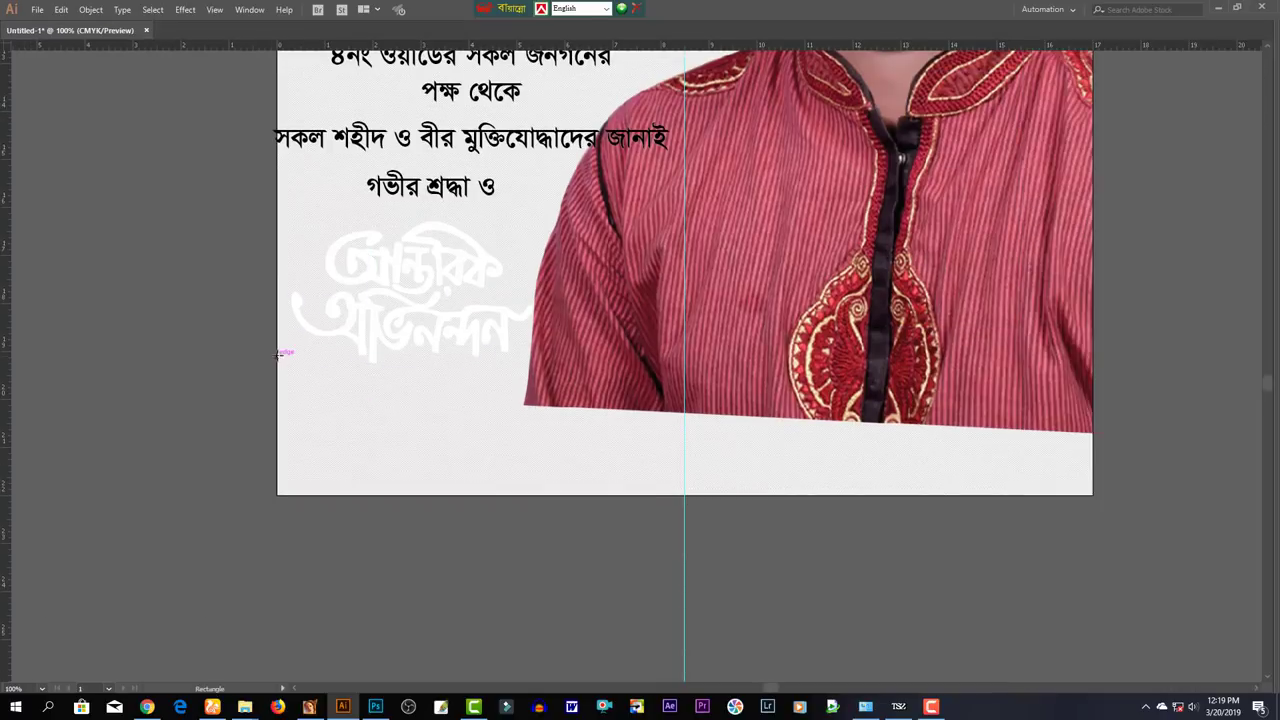
pyautogui.moveTo(277, 348); pyautogui.dragTo(1092, 497)
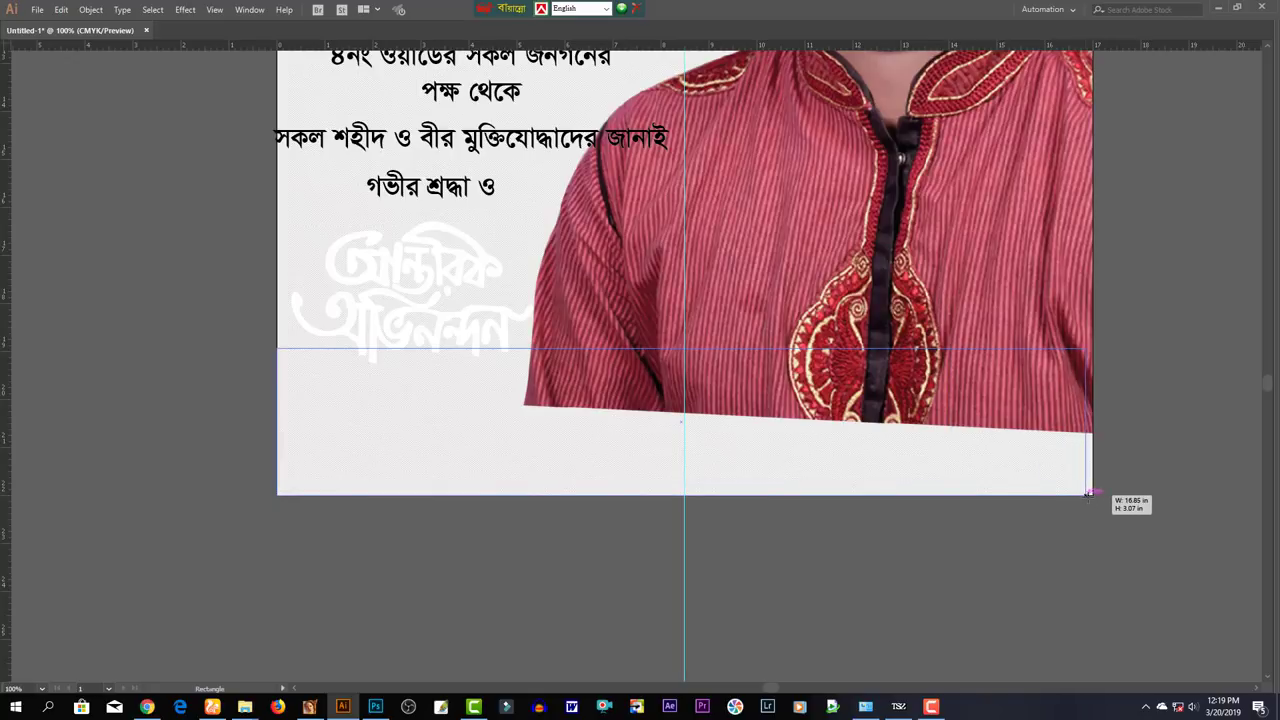
pyautogui.press('Tab')
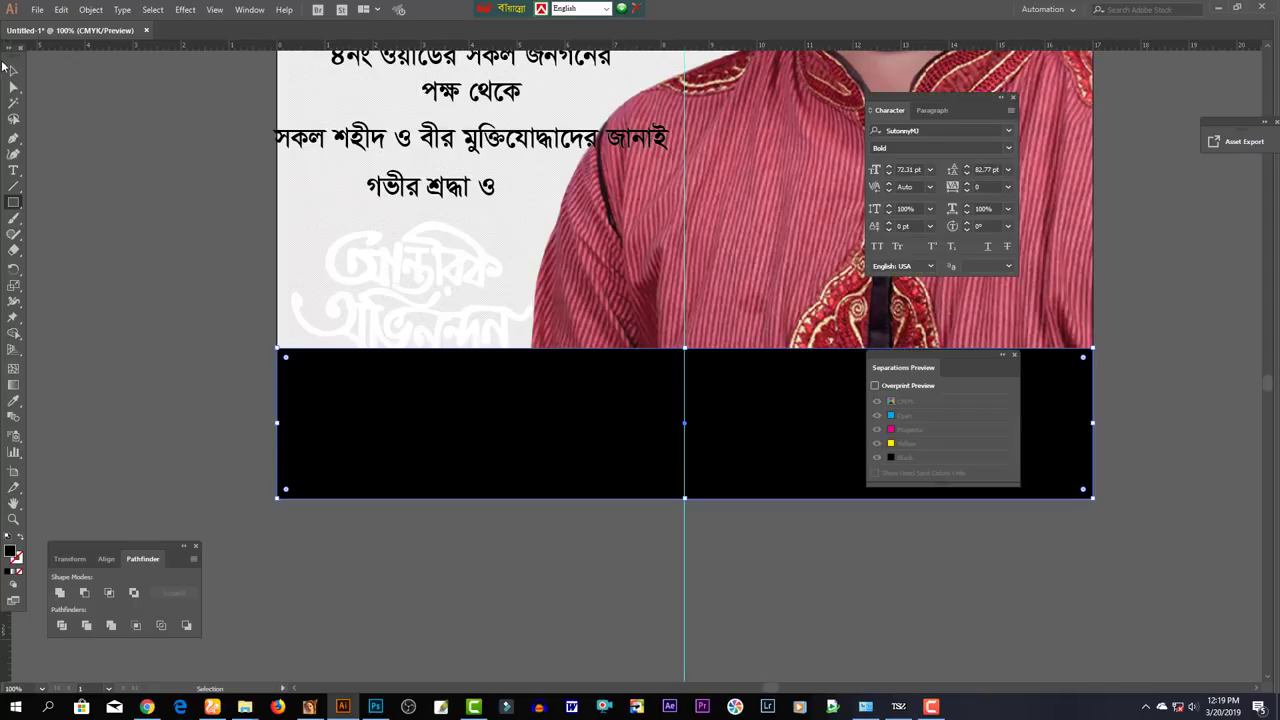
pyautogui.click(10, 70)
pyautogui.press('Tab')
# Raise the white greeting calligraphy and extend the band's top edge upward
pyautogui.click(424, 285)
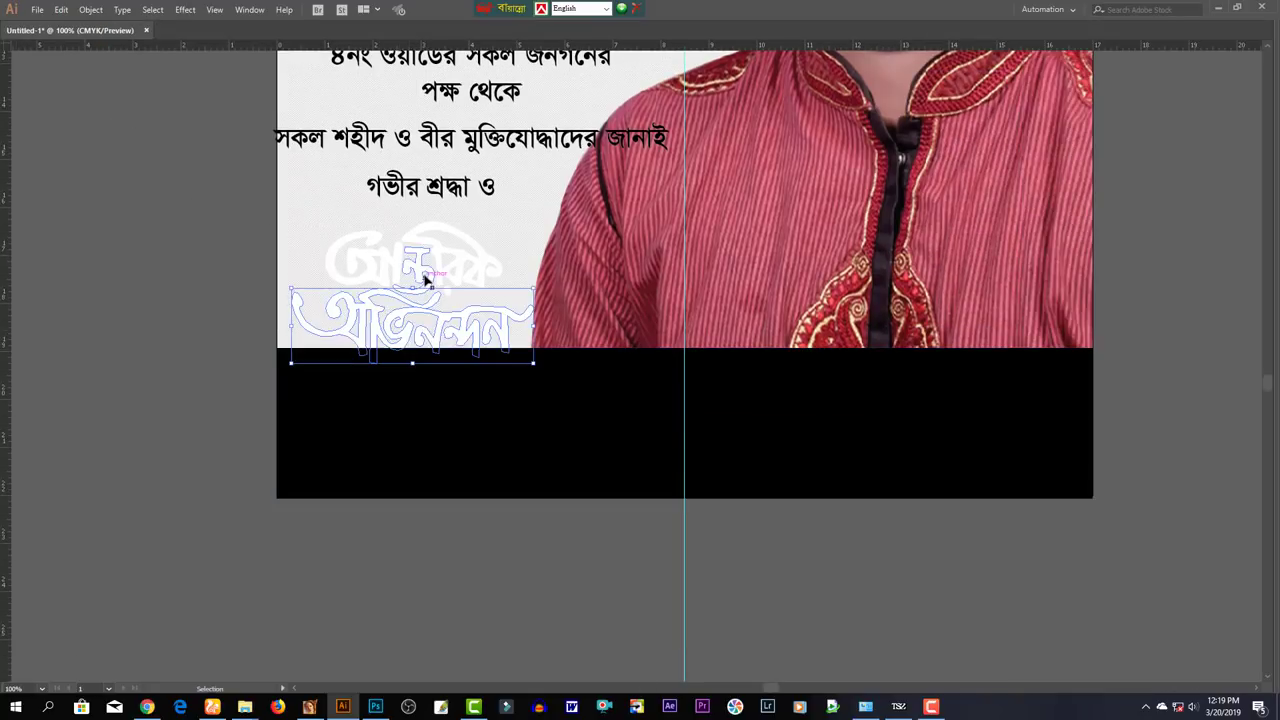
pyautogui.moveTo(426, 277); pyautogui.dragTo(426, 251)
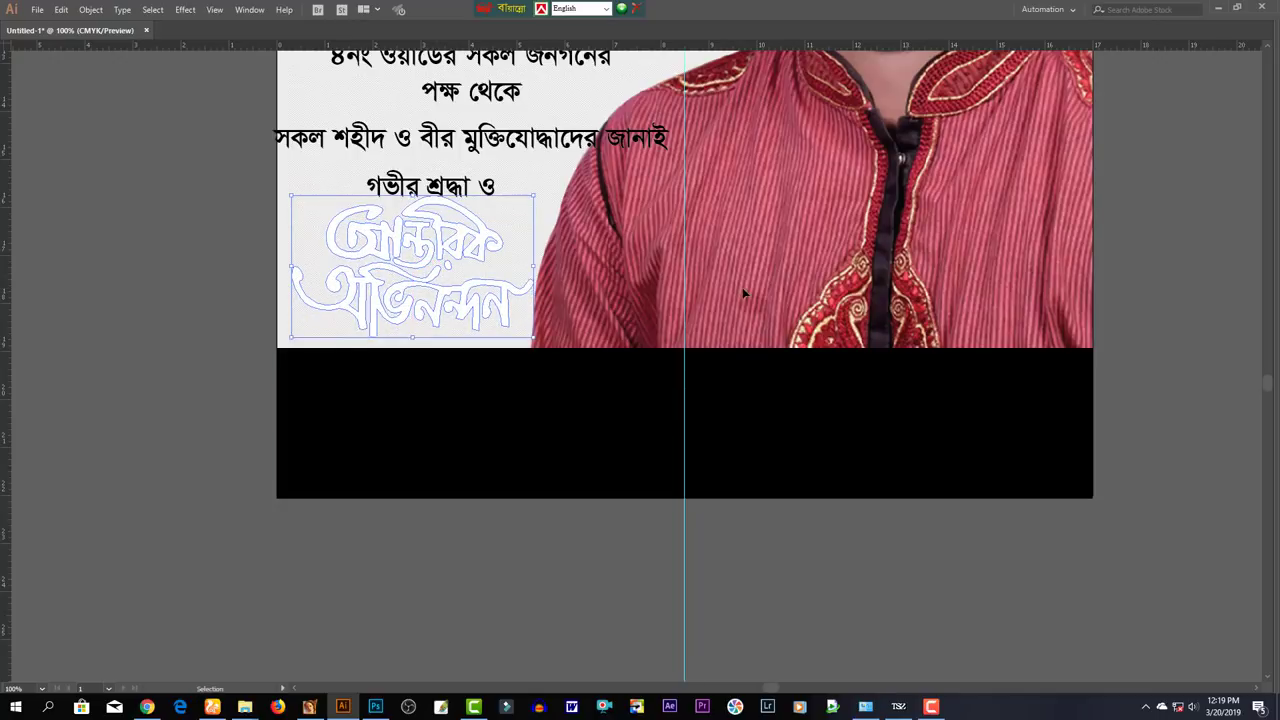
pyautogui.click(628, 405)
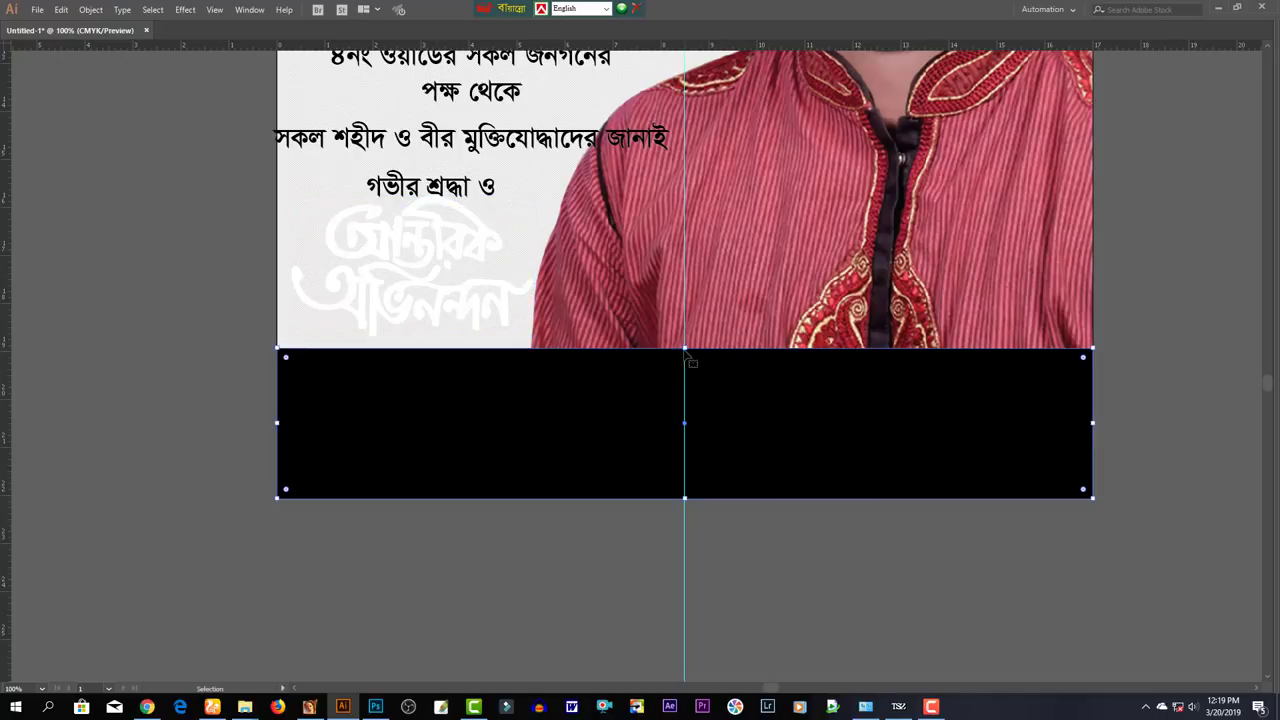
pyautogui.moveTo(686, 350); pyautogui.dragTo(686, 337)
# Change the bottom band's fill from black to blue
pyautogui.click(465, 298)
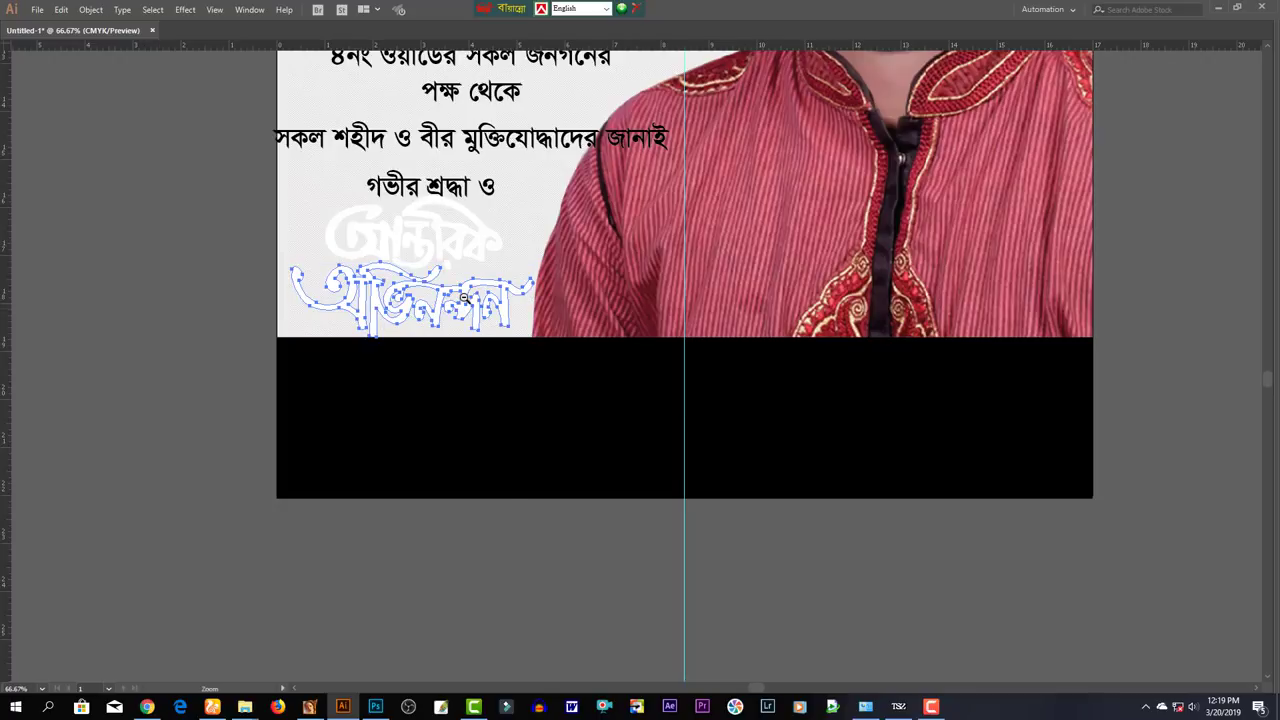
pyautogui.hotkey('ctrl', '-')
pyautogui.scroll(3, 443, 517)
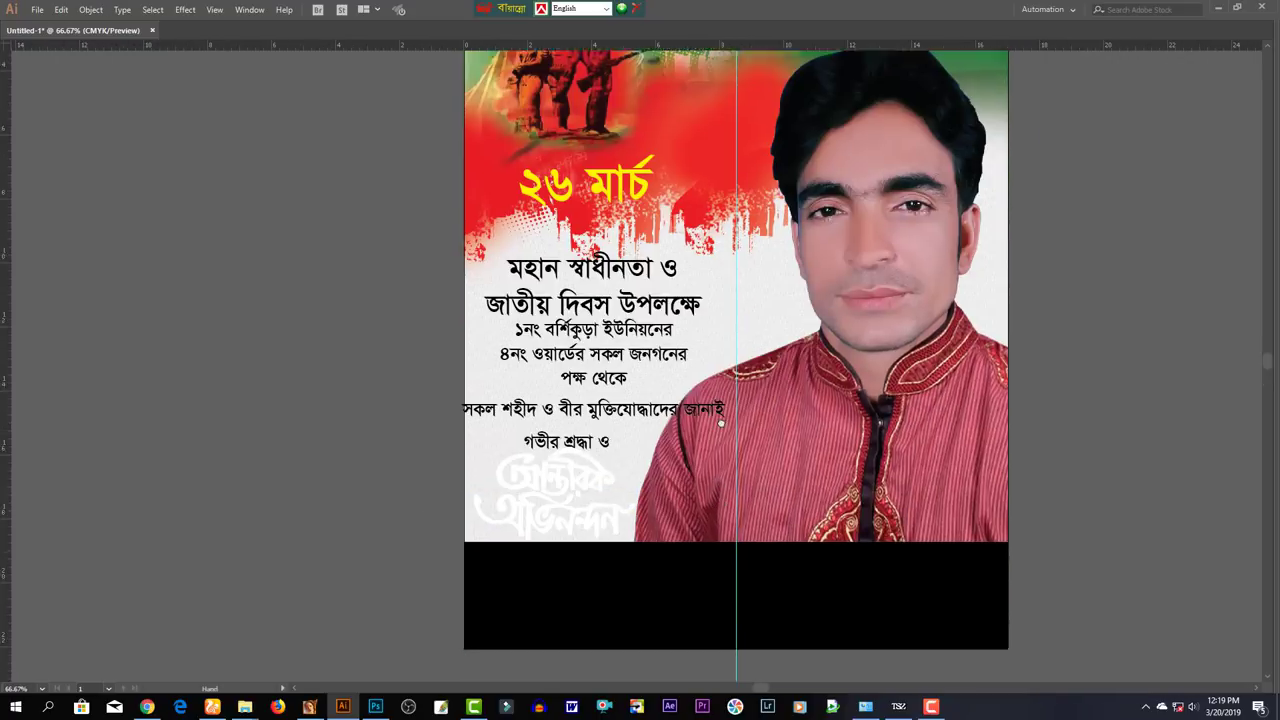
pyautogui.scroll(-3, 720, 424)
pyautogui.click(724, 488)
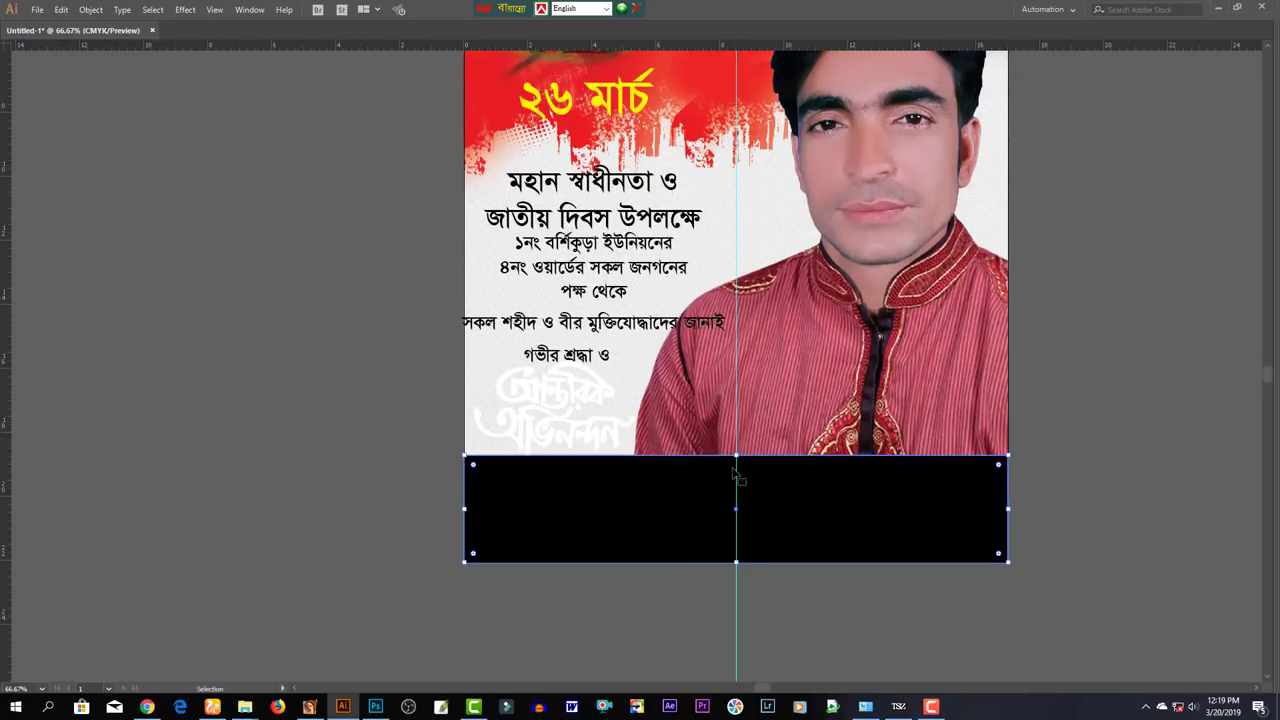
pyautogui.press('Tab')
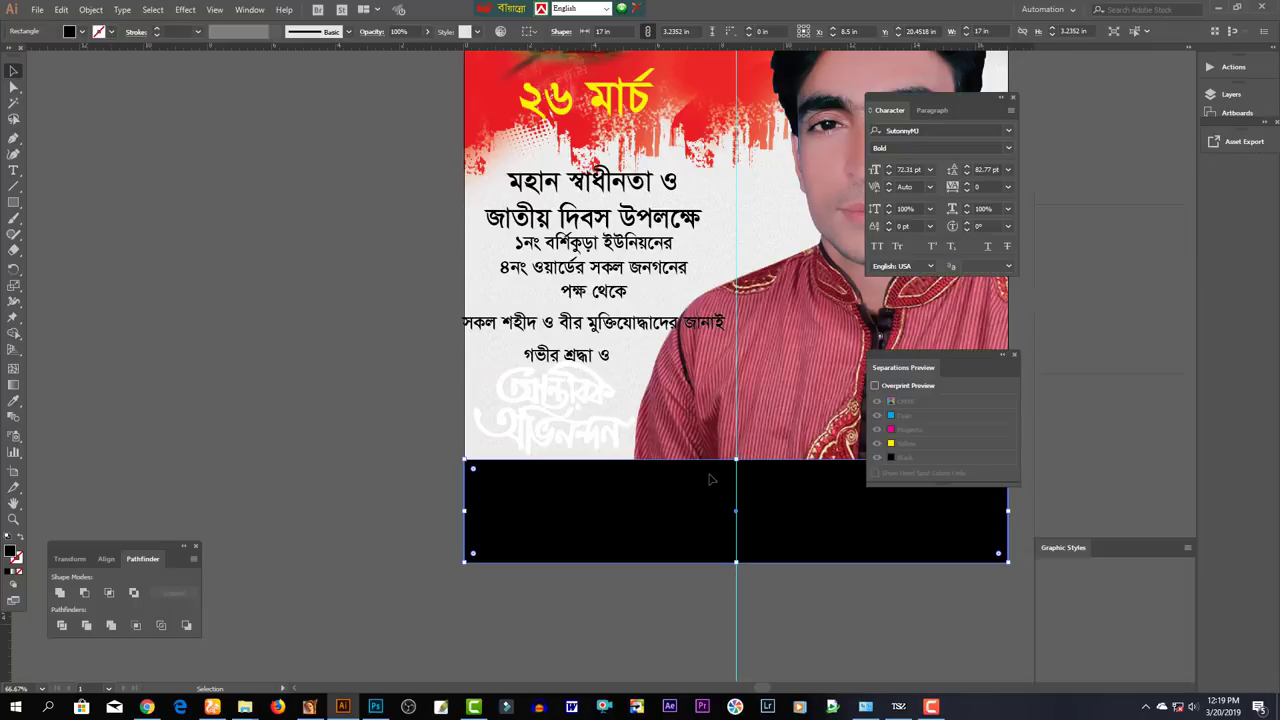
pyautogui.click(1053, 305)
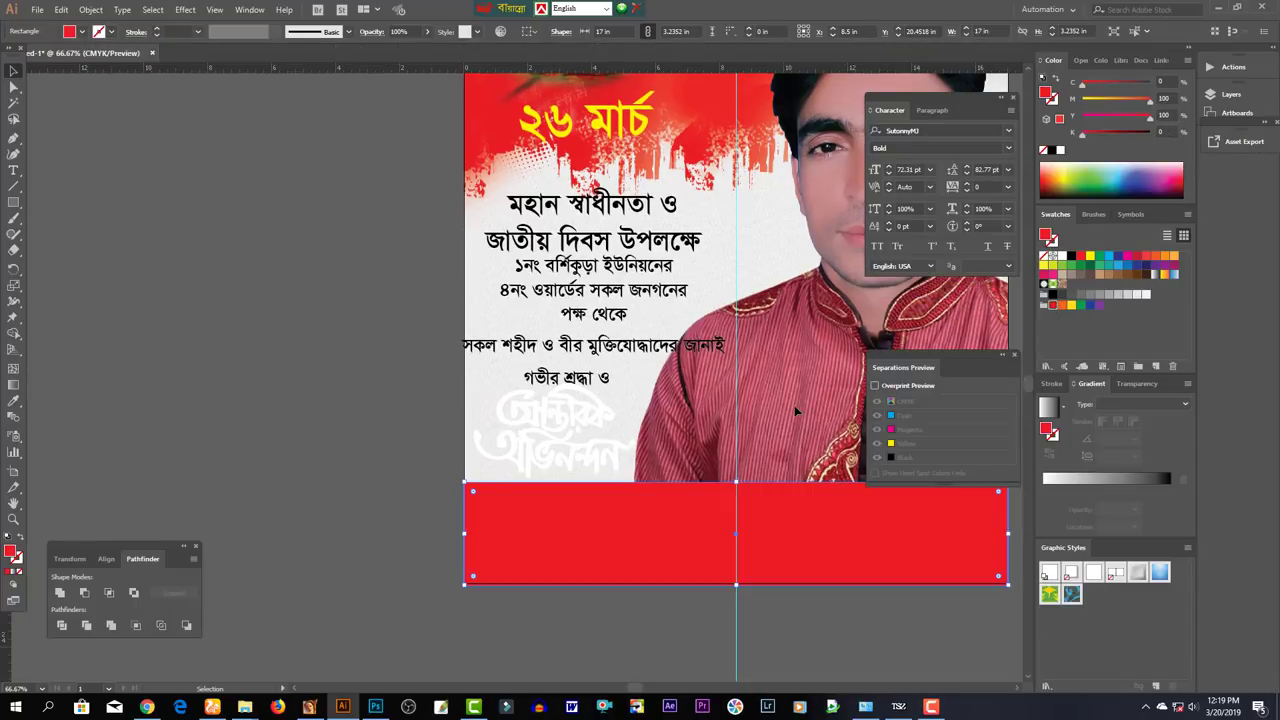
pyautogui.moveTo(787, 414); pyautogui.dragTo(664, 414)
pyautogui.click(1120, 257)
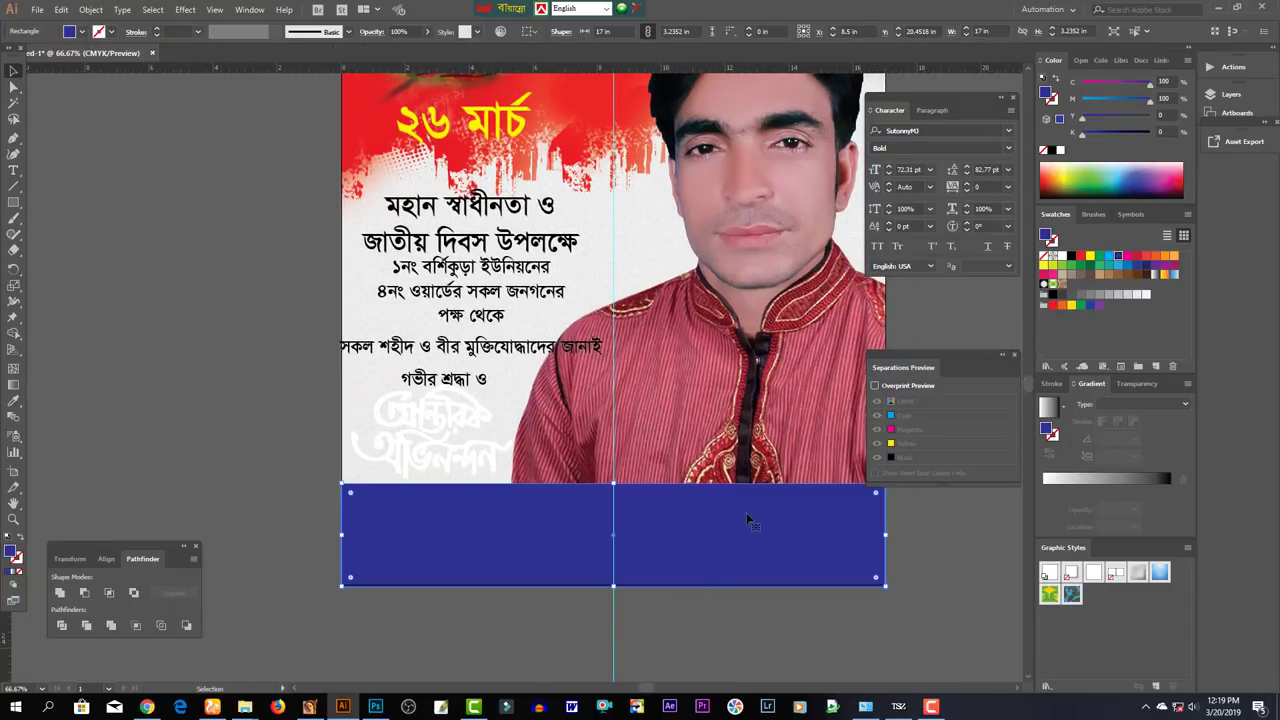
pyautogui.click(699, 595)
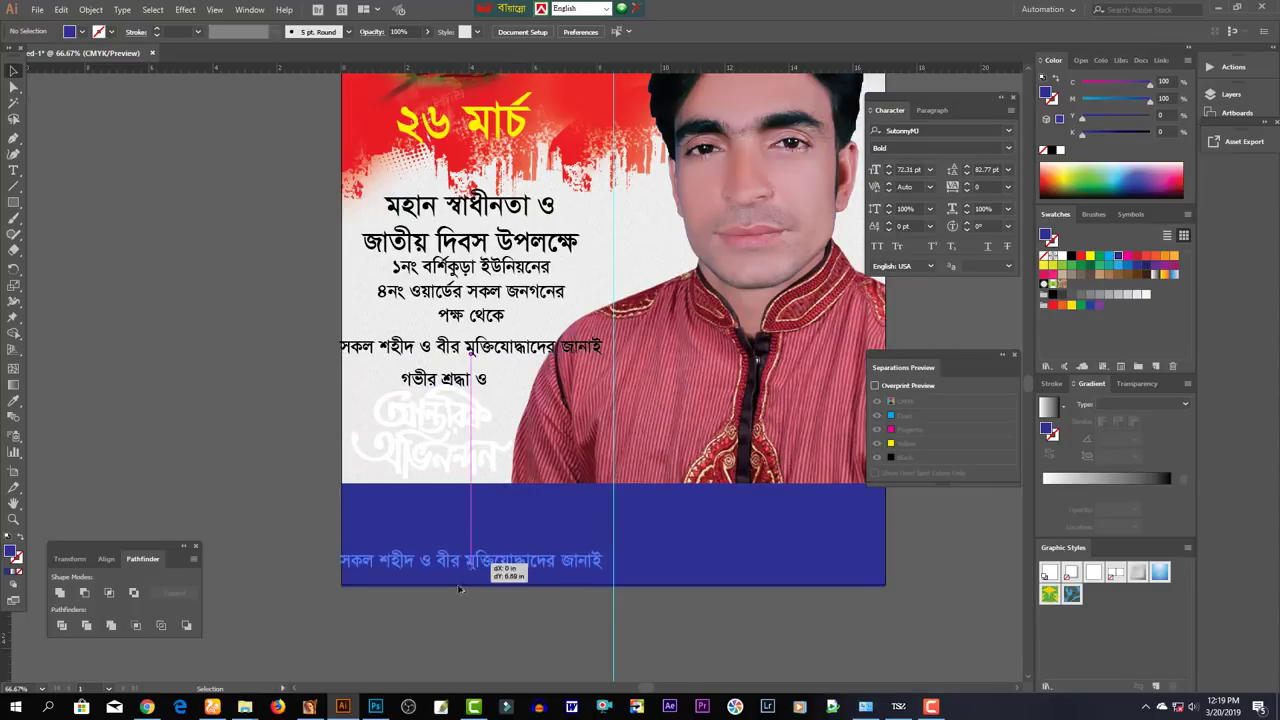
# Copy a tribute line onto the blue band as the name text and colour it yellow
pyautogui.moveTo(470, 358); pyautogui.dragTo(500, 617)
pyautogui.doubleClick(500, 612)
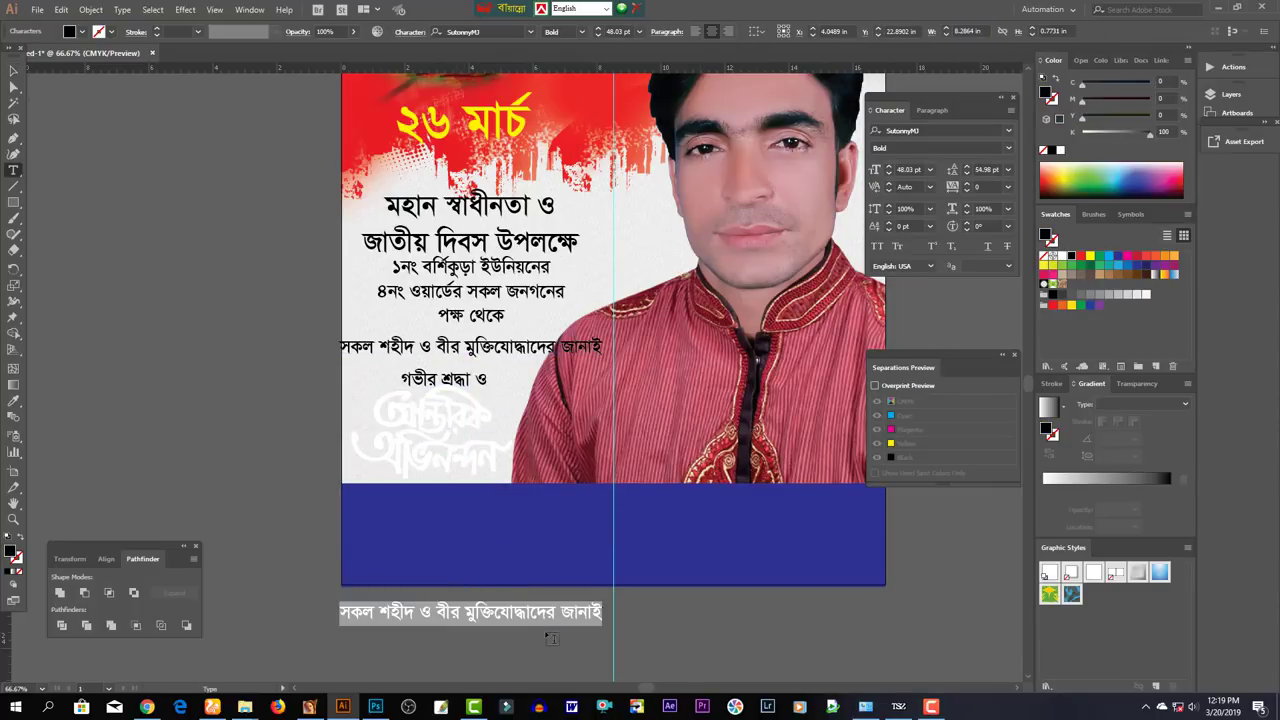
pyautogui.write('পসভ')
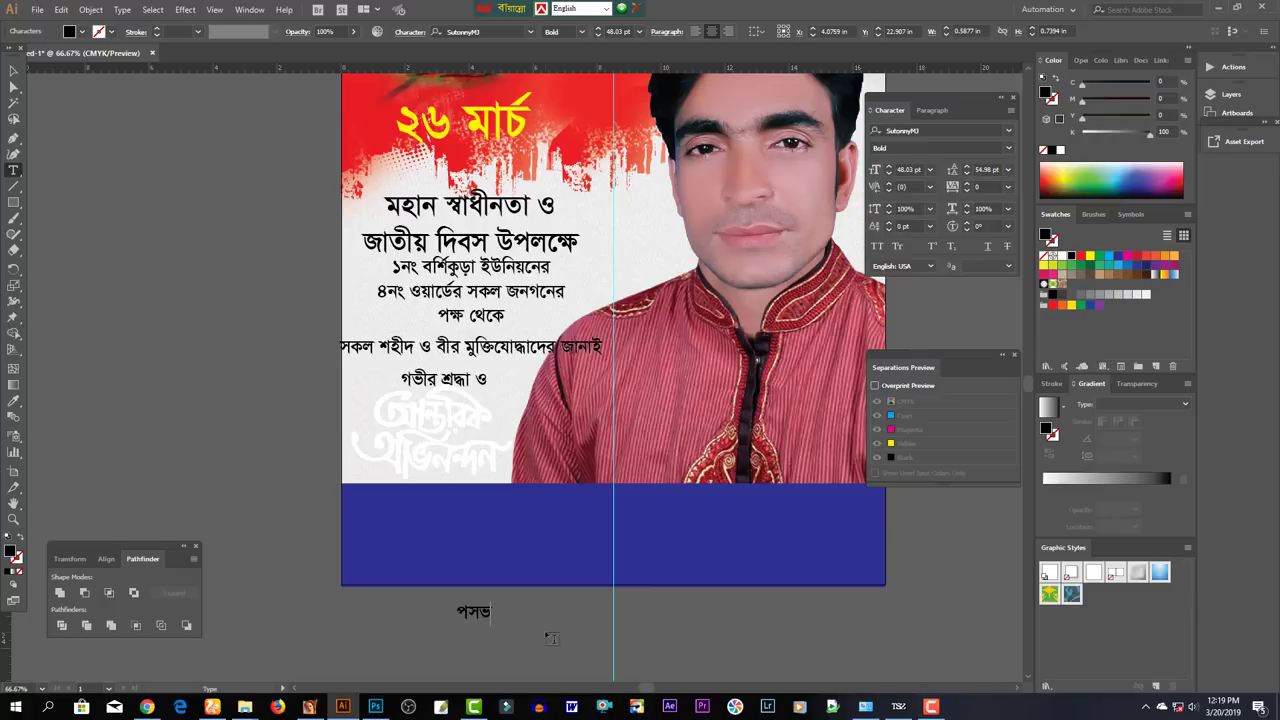
pyautogui.hotkey('ctrl', 'z')
pyautogui.hotkey('ctrl', 'z')
pyautogui.hotkey('ctrl', 'z')
pyautogui.click(1087, 272)
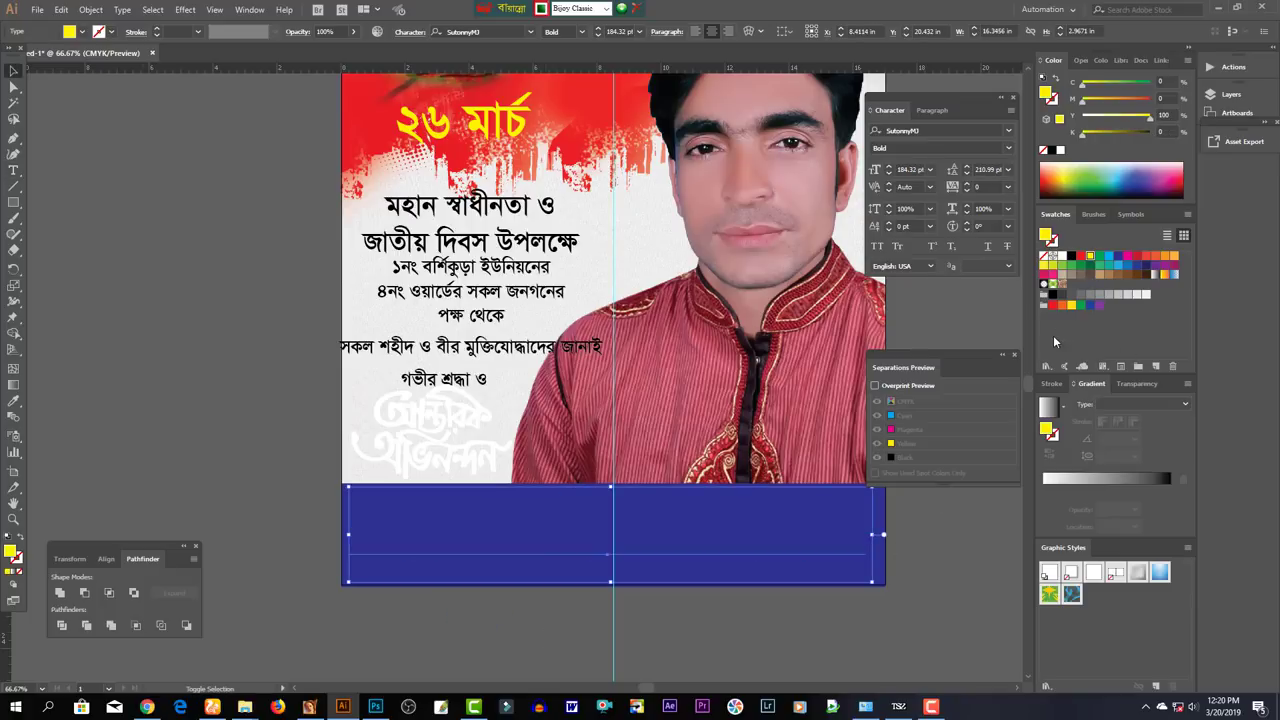
# Add a small white 'প্রচারে : ওয়ার্ডবাসী' credit in the band's lower right
pyautogui.moveTo(470, 376); pyautogui.dragTo(470, 664)
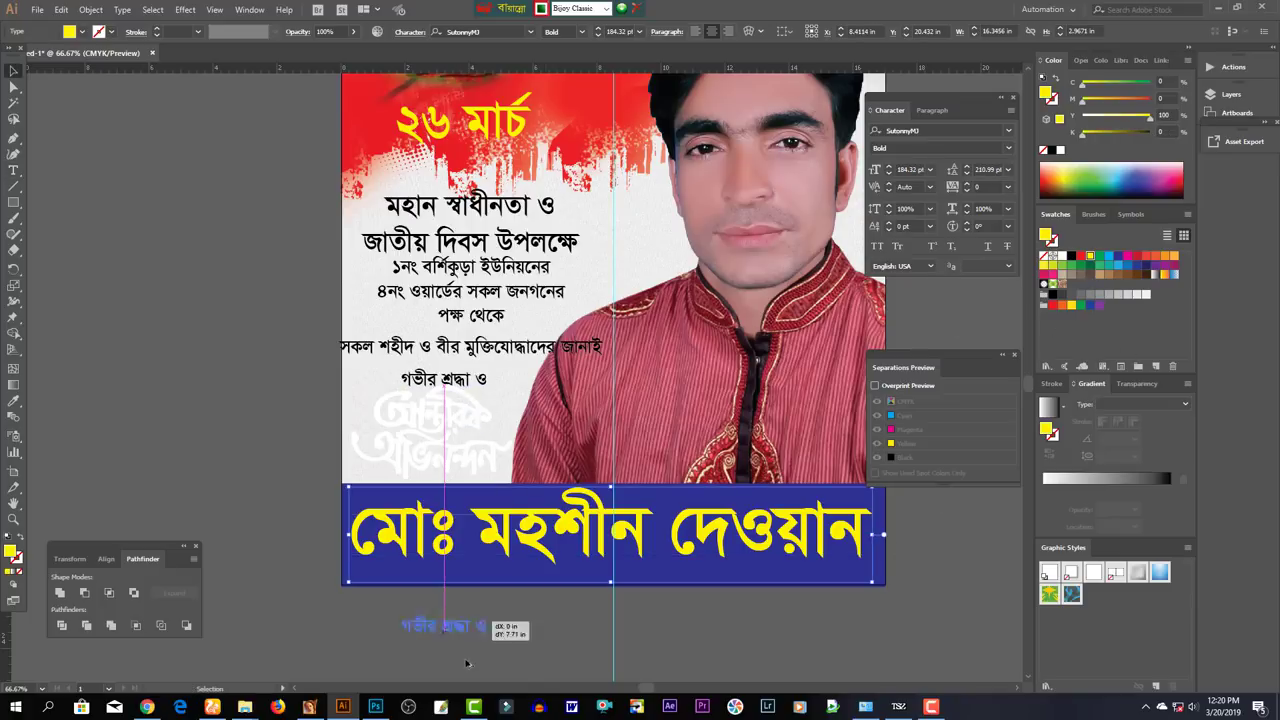
pyautogui.doubleClick(468, 669)
pyautogui.hotkey('ctrl', 'a')
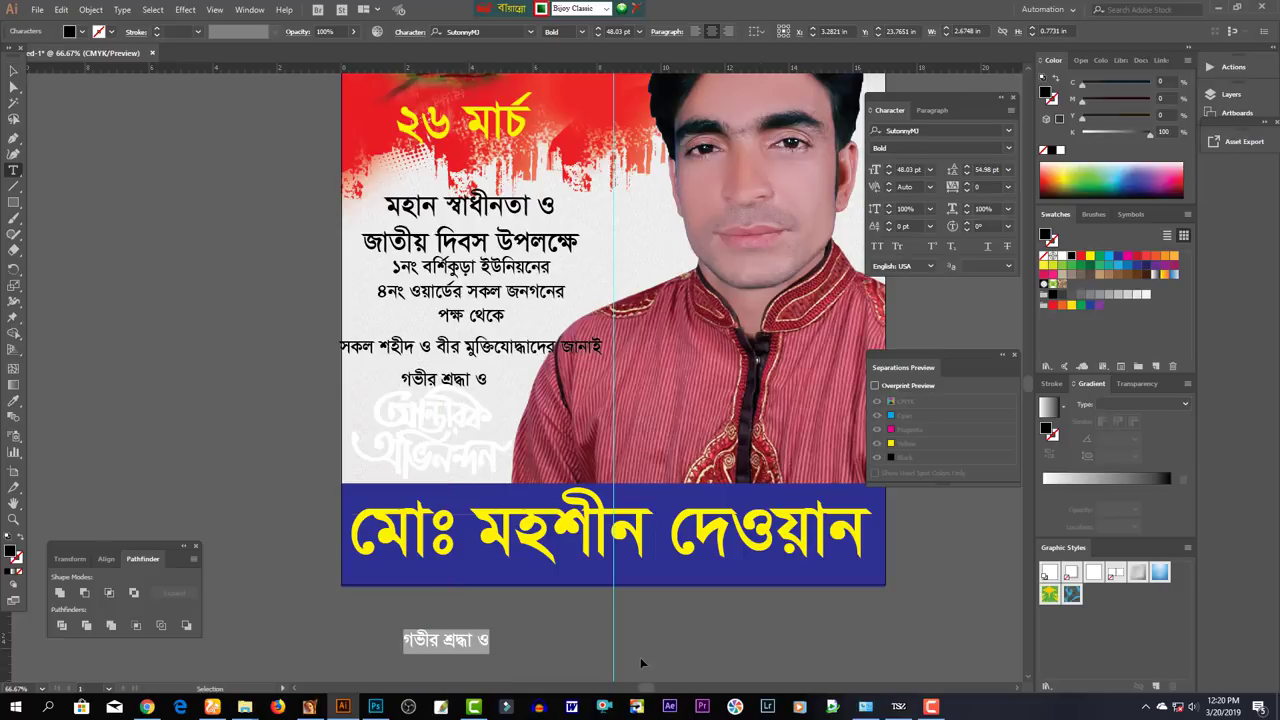
pyautogui.write('প্রচারে')
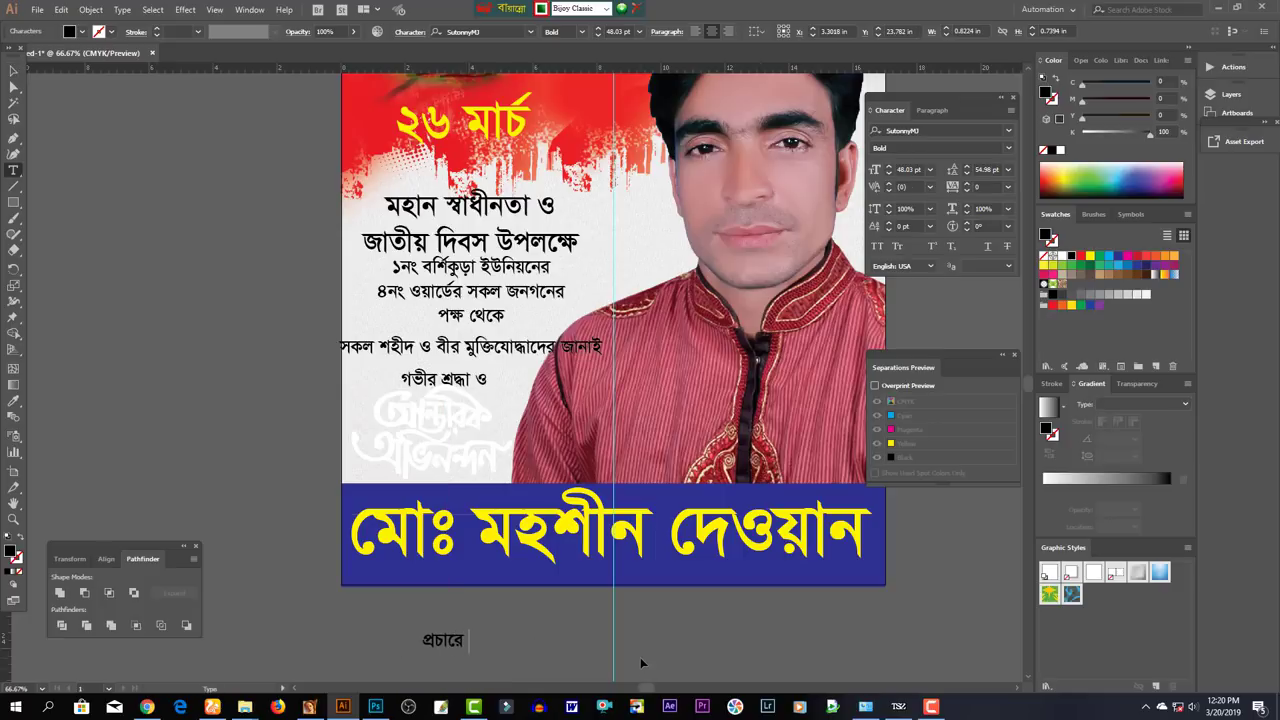
pyautogui.write(' : ওয়াডর্বাস')
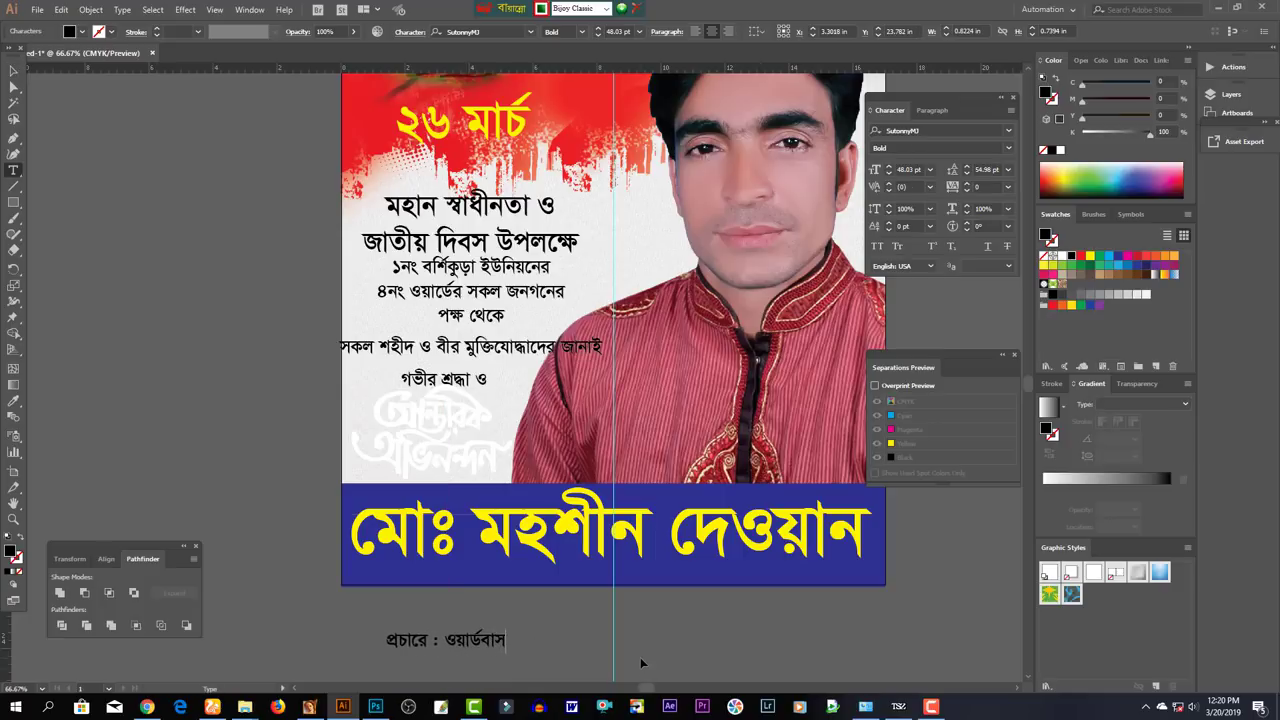
pyautogui.write('ী')
pyautogui.press('Escape')
pyautogui.moveTo(424, 645); pyautogui.dragTo(848, 582)
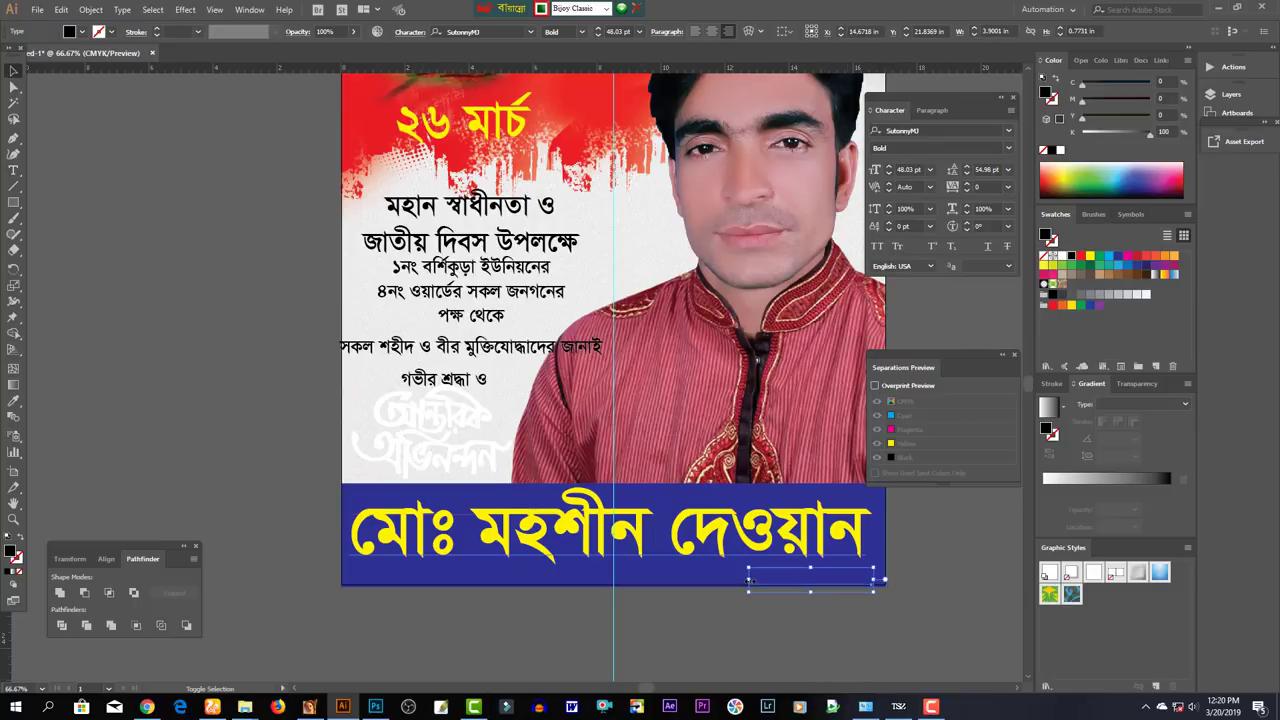
pyautogui.moveTo(746, 596); pyautogui.dragTo(768, 590)
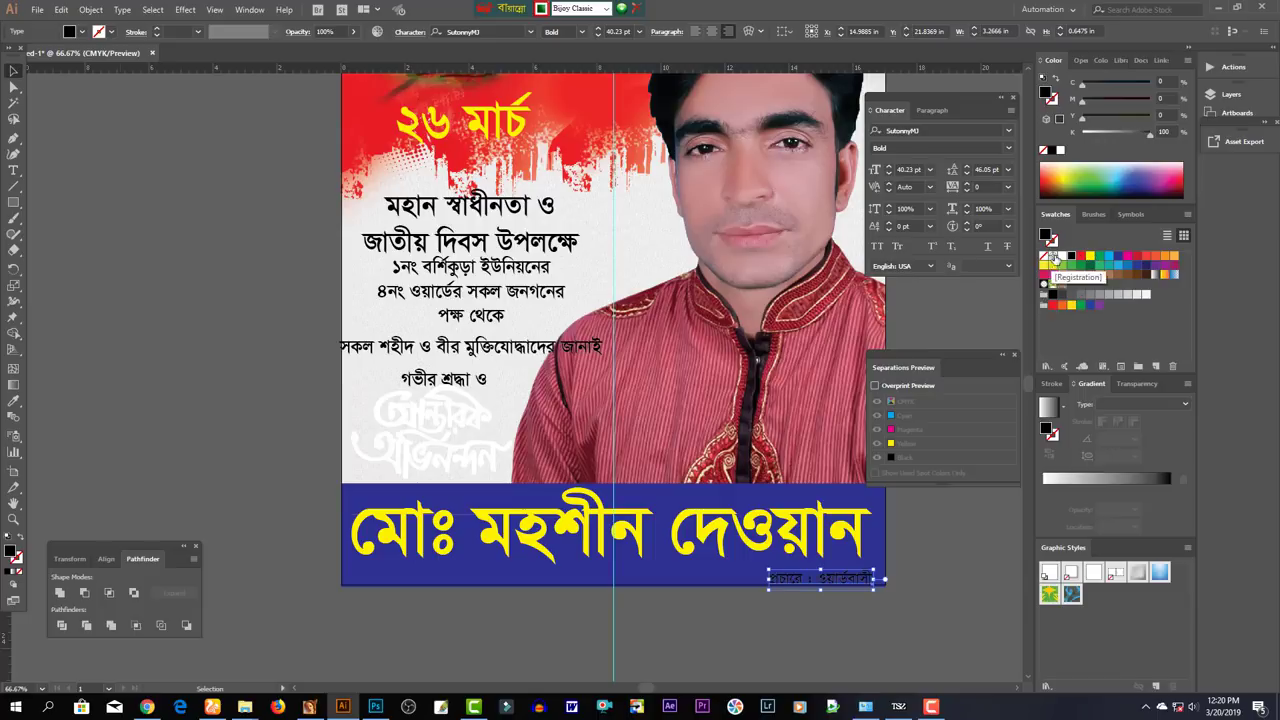
pyautogui.click(1057, 256)
pyautogui.press('Up')
pyautogui.press('Up')
pyautogui.press('Up')
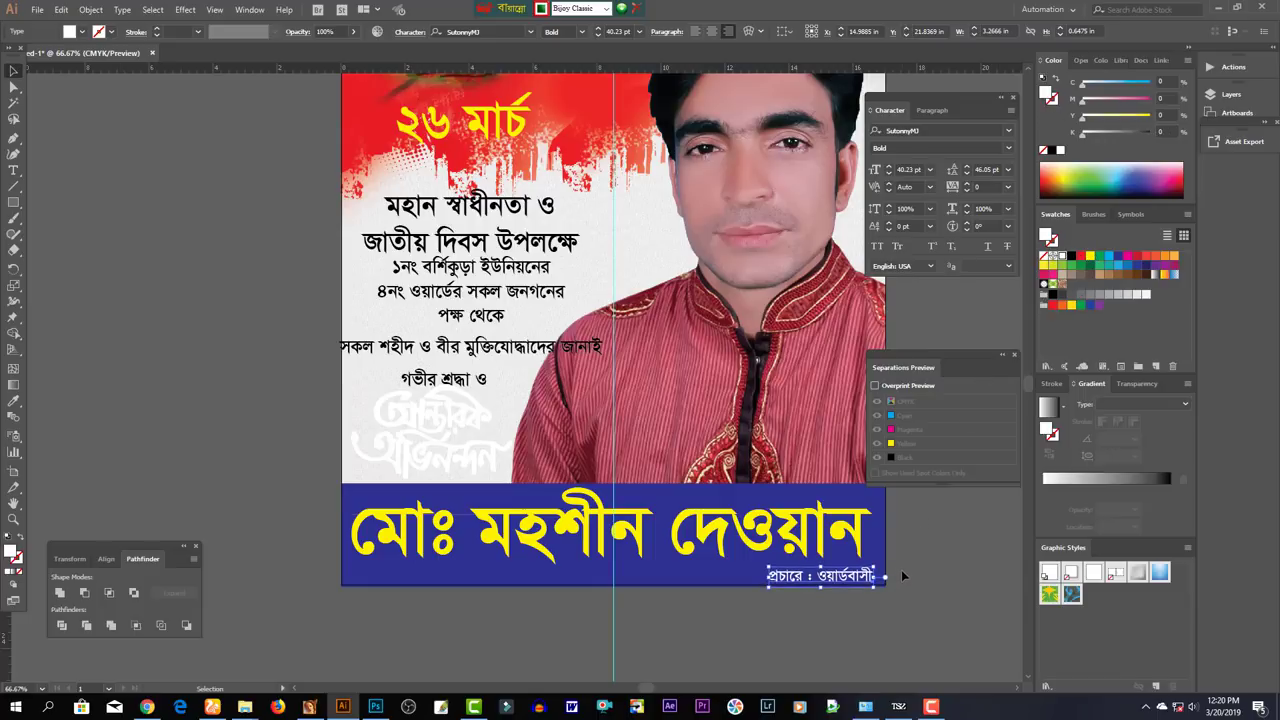
pyautogui.click(906, 574)
# Hide the panels and zoom out to 50% so the whole poster is in view
pyautogui.click(470, 462)
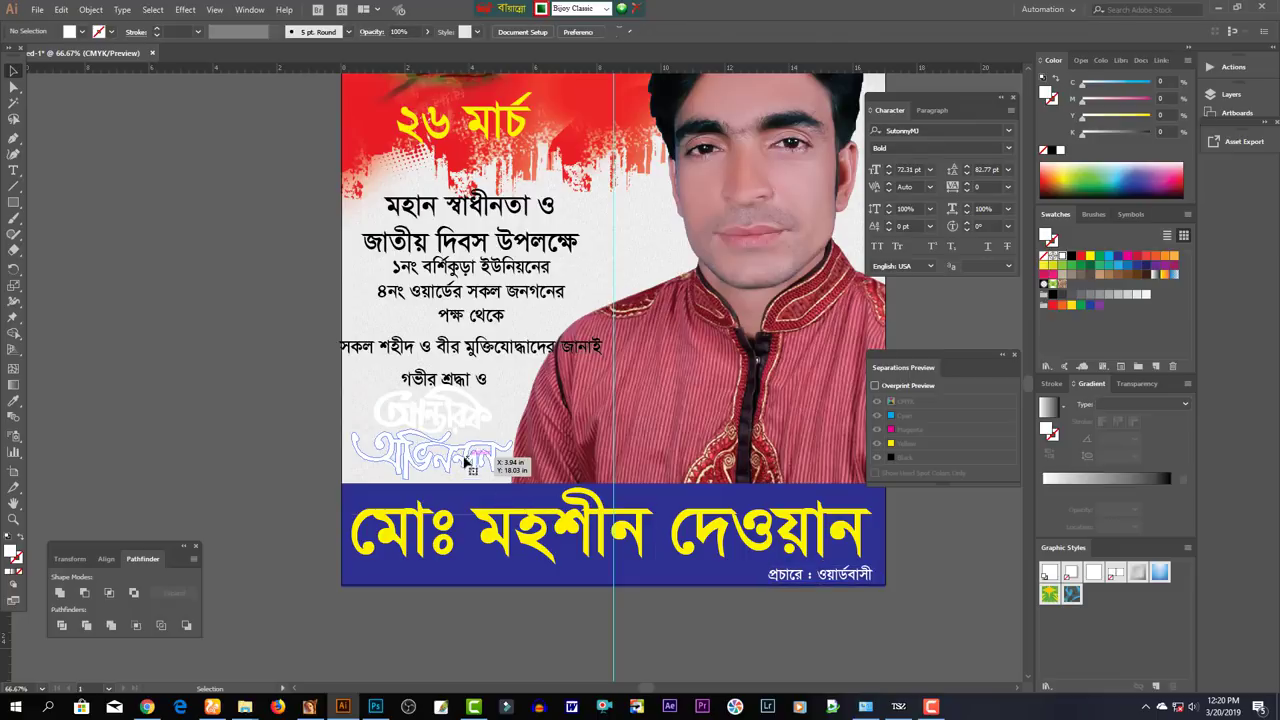
pyautogui.press('Tab')
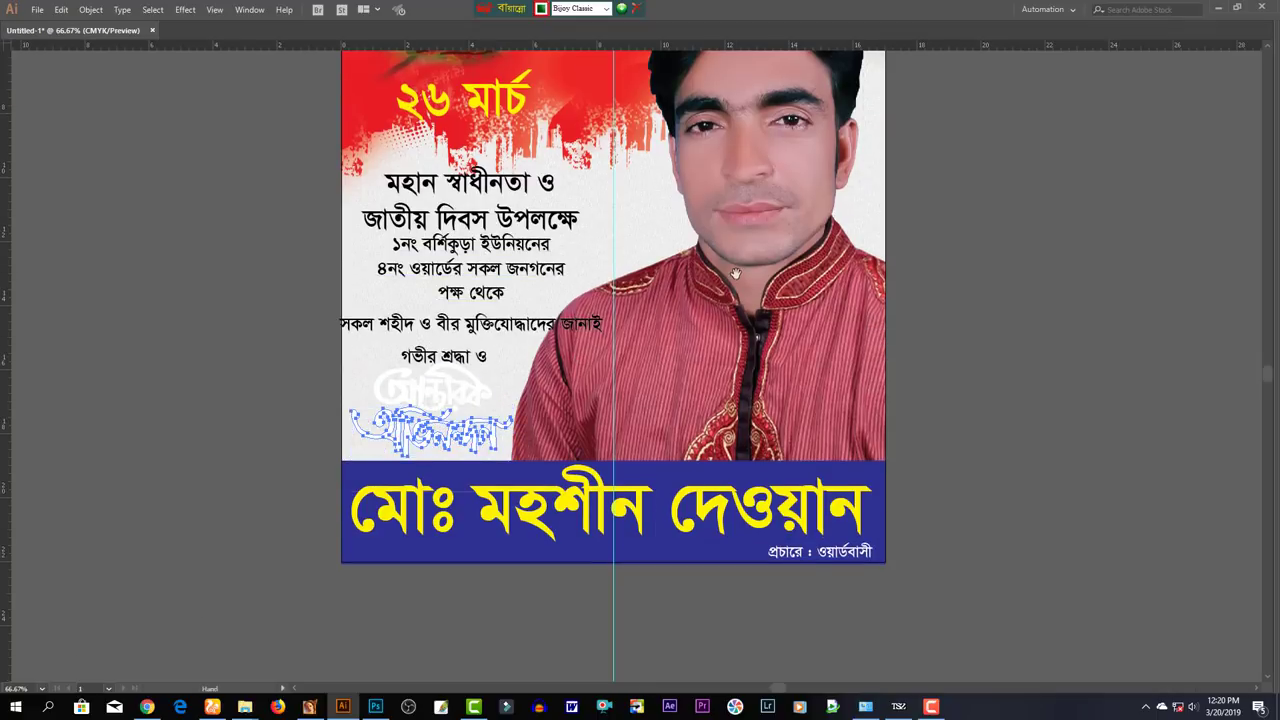
pyautogui.moveTo(736, 300); pyautogui.dragTo(736, 396)
pyautogui.moveTo(647, 320); pyautogui.dragTo(647, 421)
pyautogui.hotkey('ctrl', '-')
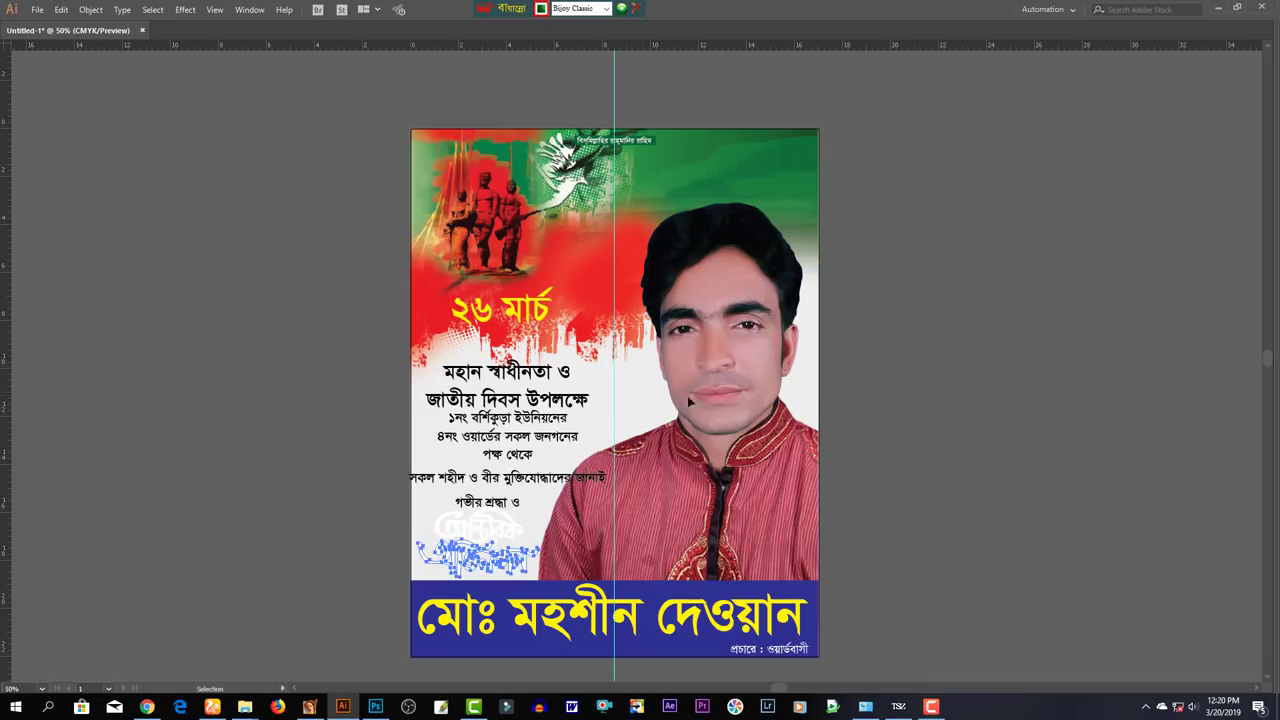
pyautogui.click(883, 452)
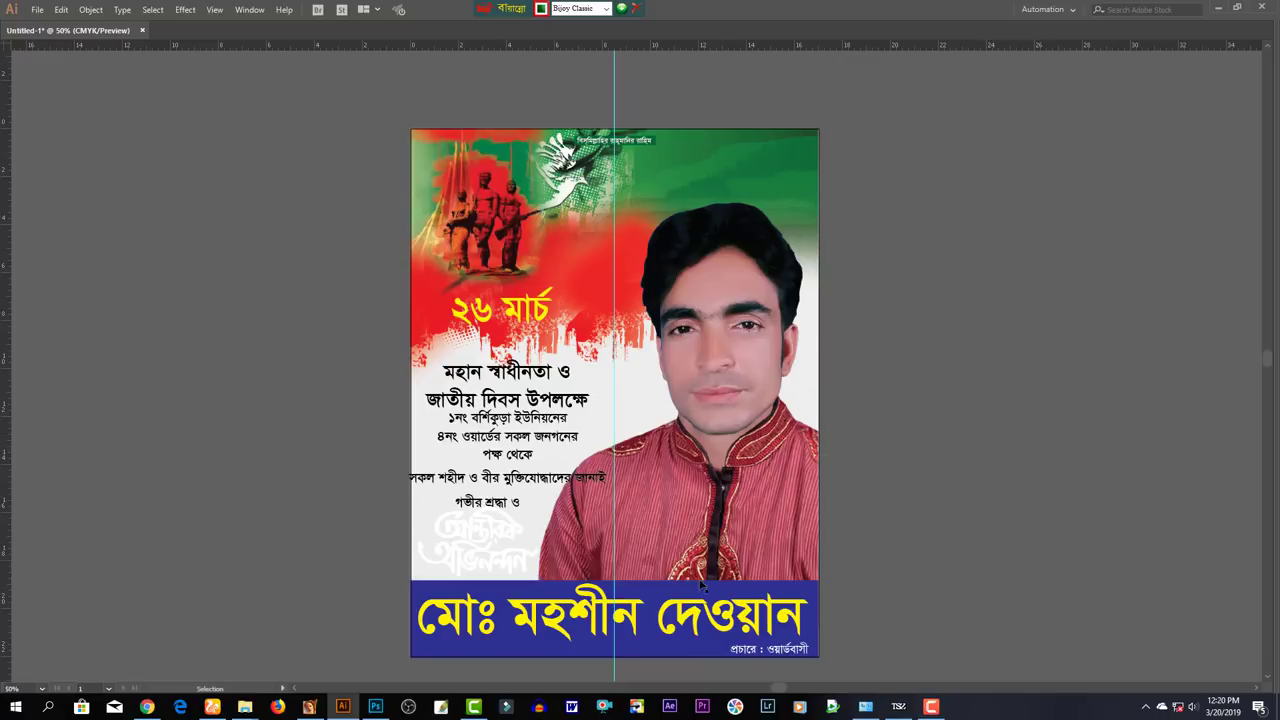
# Unlock the guides and drag the vertical guide off the artboard
pyautogui.rightClick(949, 402)
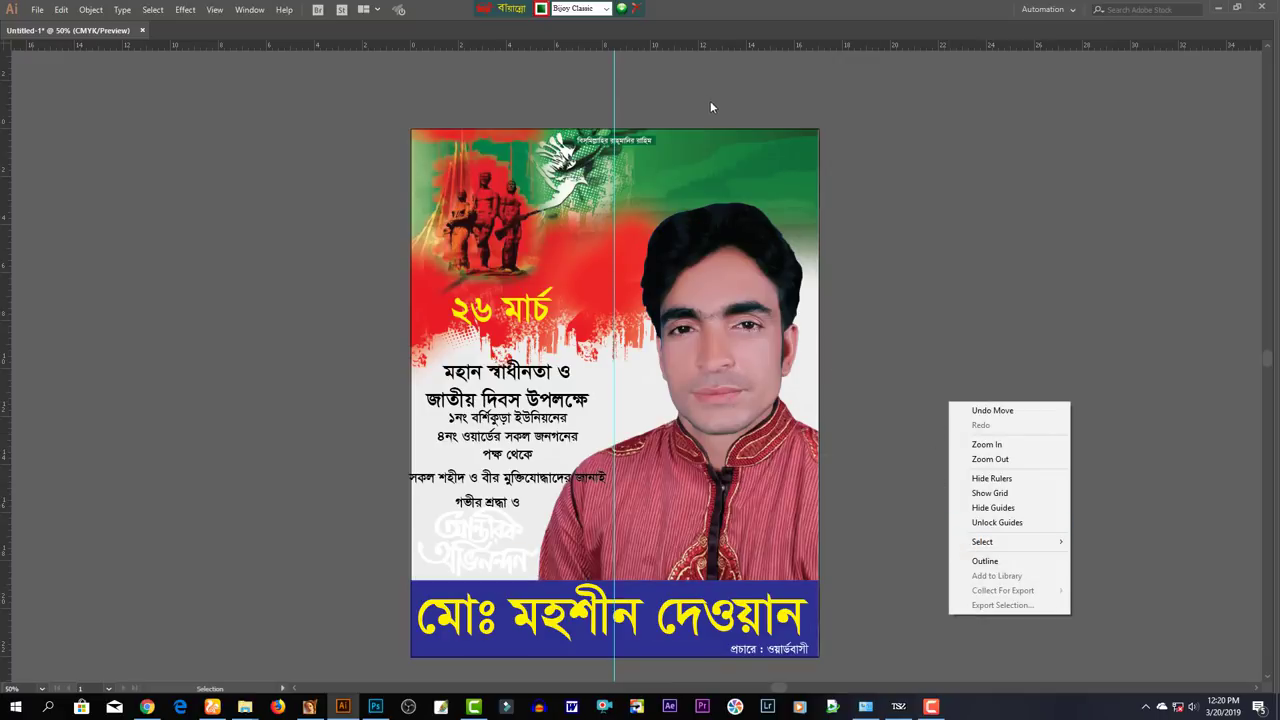
pyautogui.rightClick(705, 98)
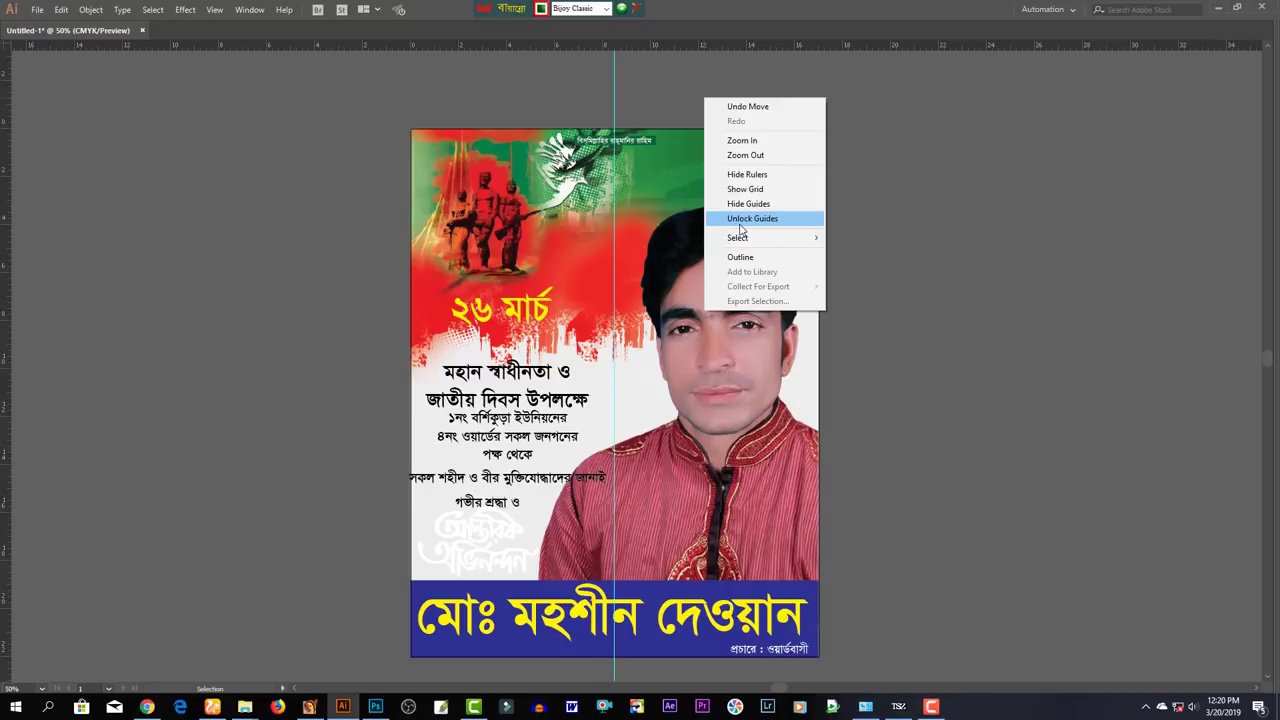
pyautogui.click(752, 218)
pyautogui.moveTo(614, 75); pyautogui.dragTo(614, 40)
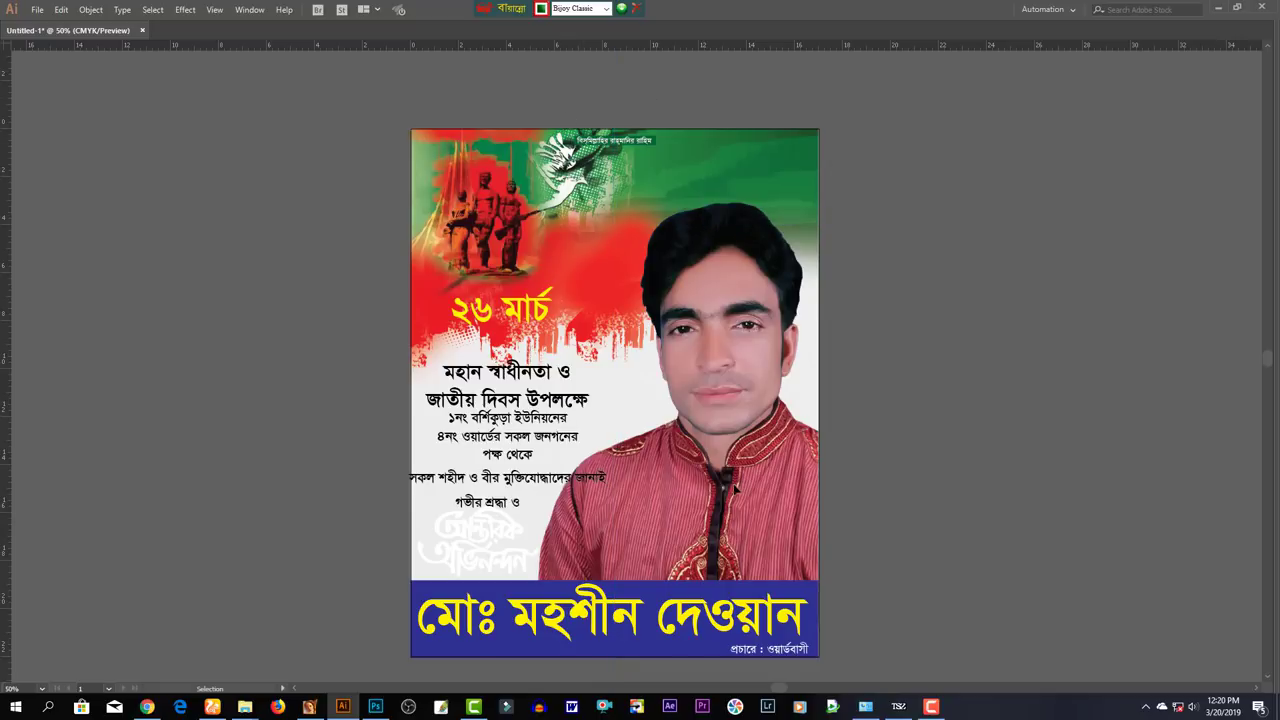
# Fill the bottom name banner with a green swatch, then hide the panels and zoom in
pyautogui.click(462, 648)
pyautogui.press('Tab')
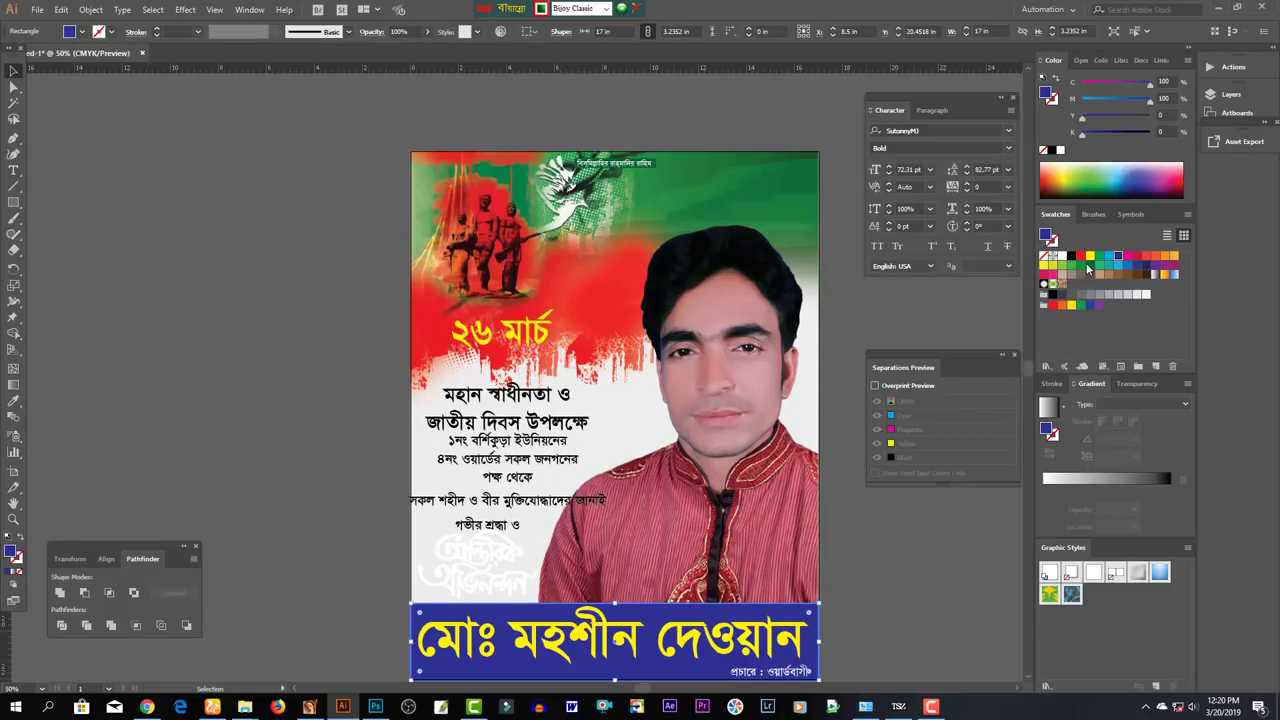
pyautogui.click(1080, 266)
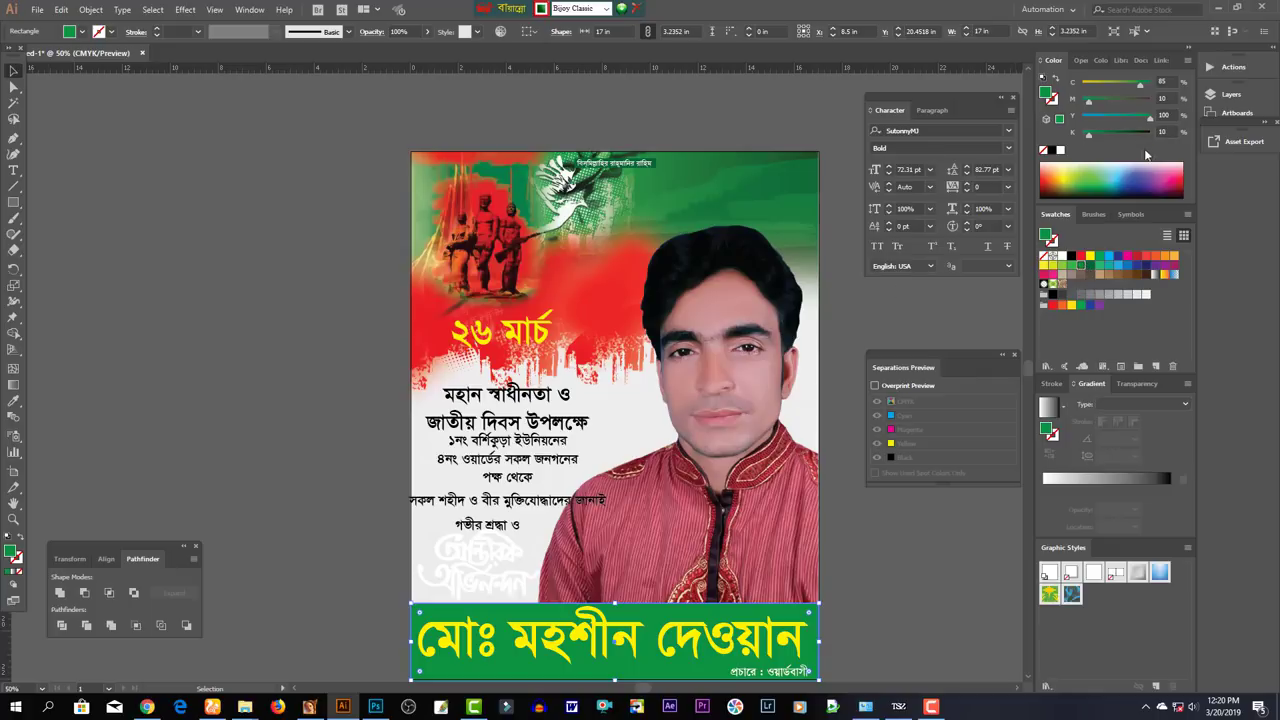
pyautogui.press('Tab')
pyautogui.press('a')
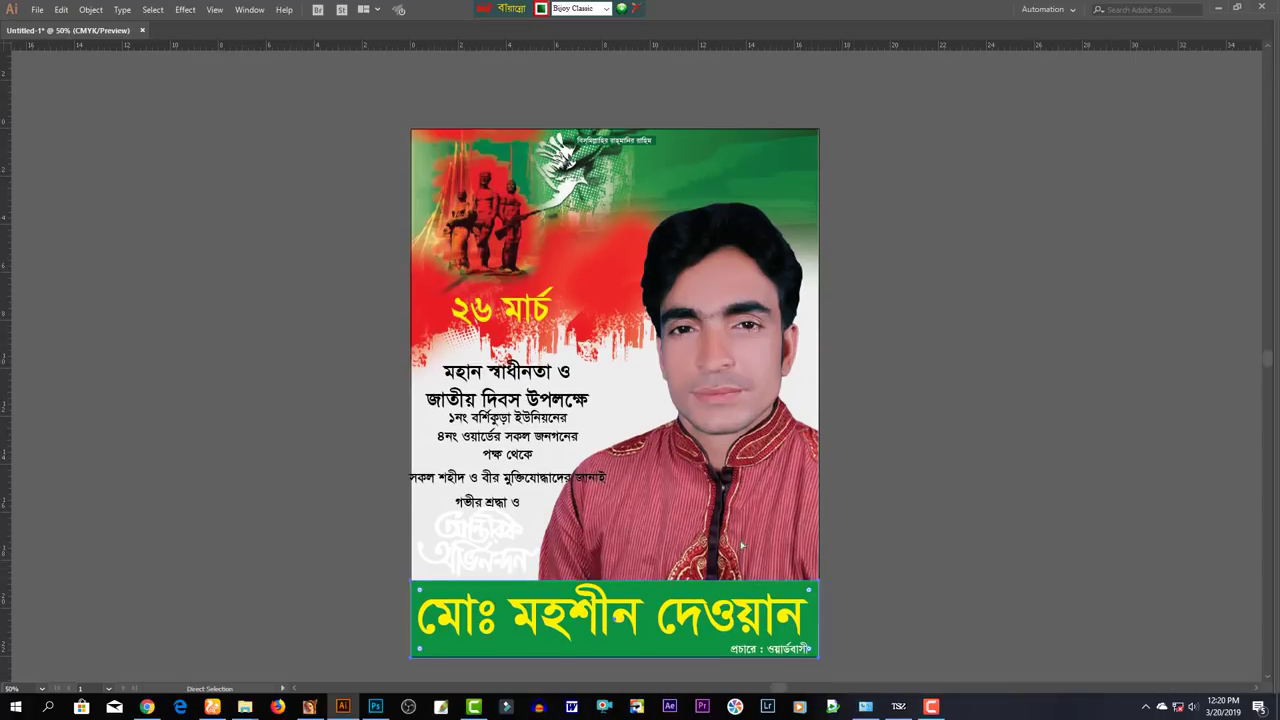
pyautogui.press('z')
pyautogui.click(515, 450)
# Shrink মার্চ to match ২৬ in the date and nudge the date up
pyautogui.moveTo(588, 293); pyautogui.dragTo(518, 415)
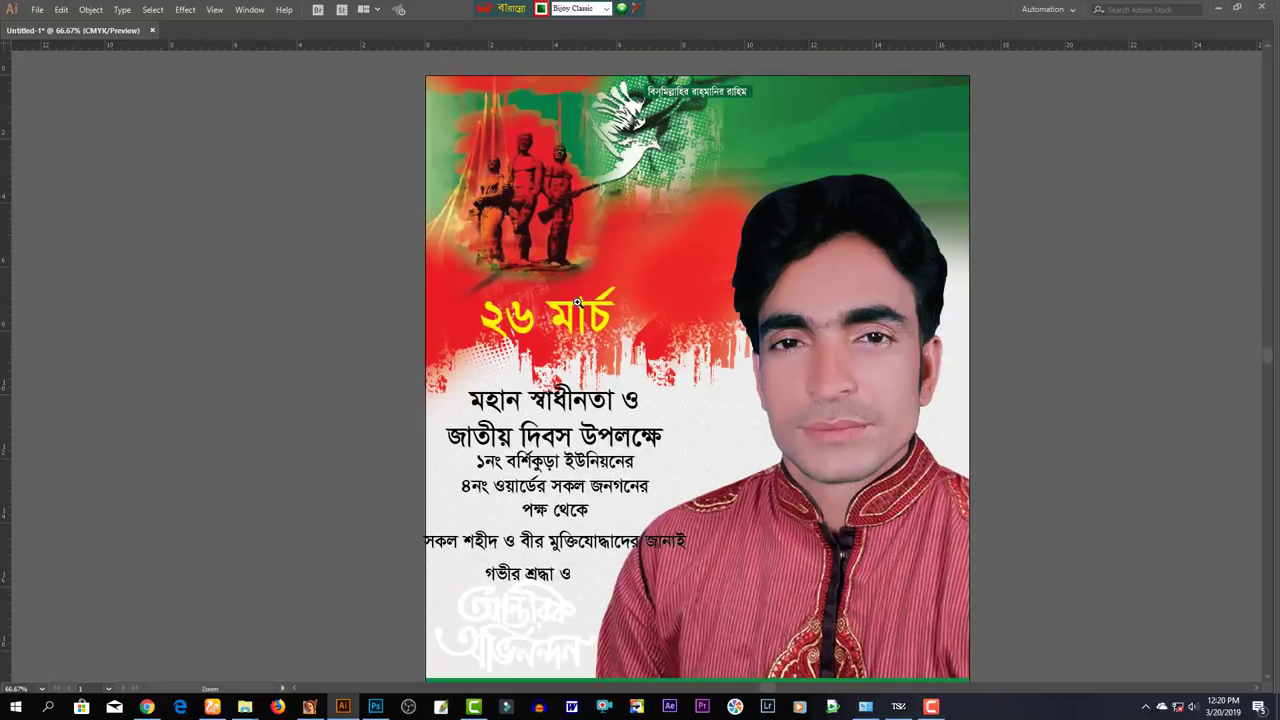
pyautogui.click(577, 349)
pyautogui.click(575, 405)
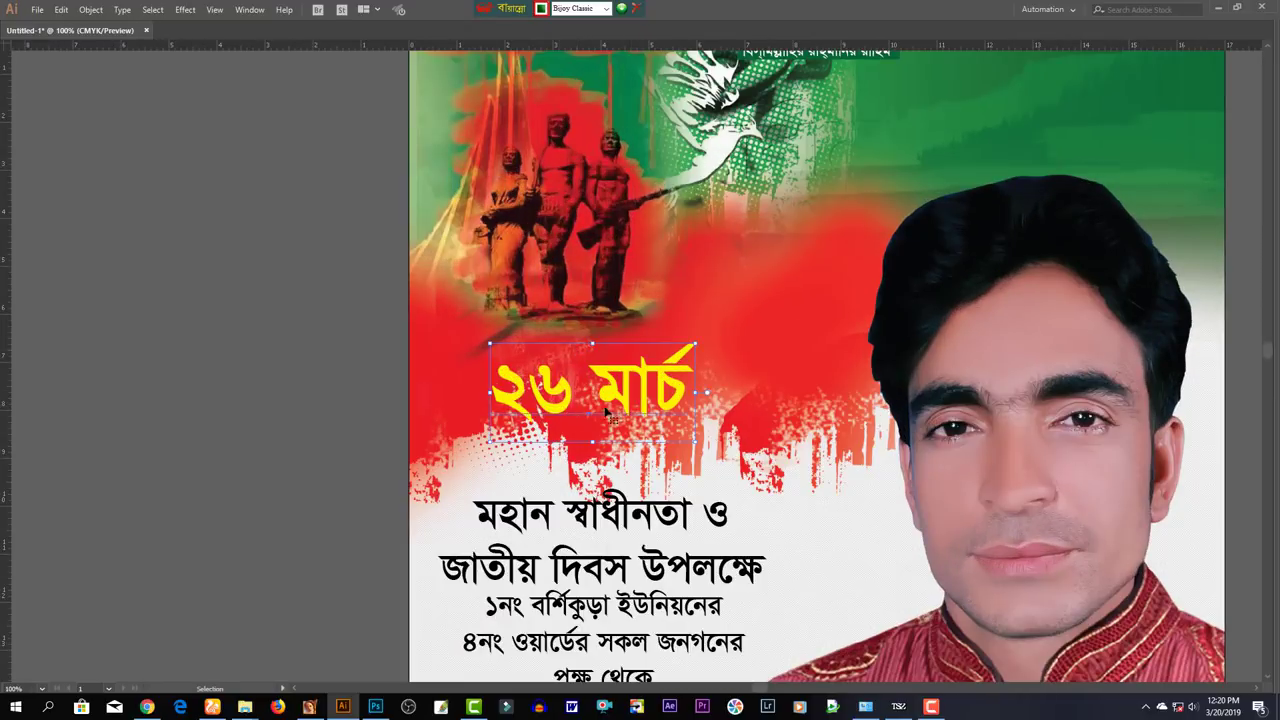
pyautogui.moveTo(539, 404)
pyautogui.mouseDown()
pyautogui.moveTo(510, 410)
pyautogui.moveTo(746, 437)
pyautogui.mouseUp()
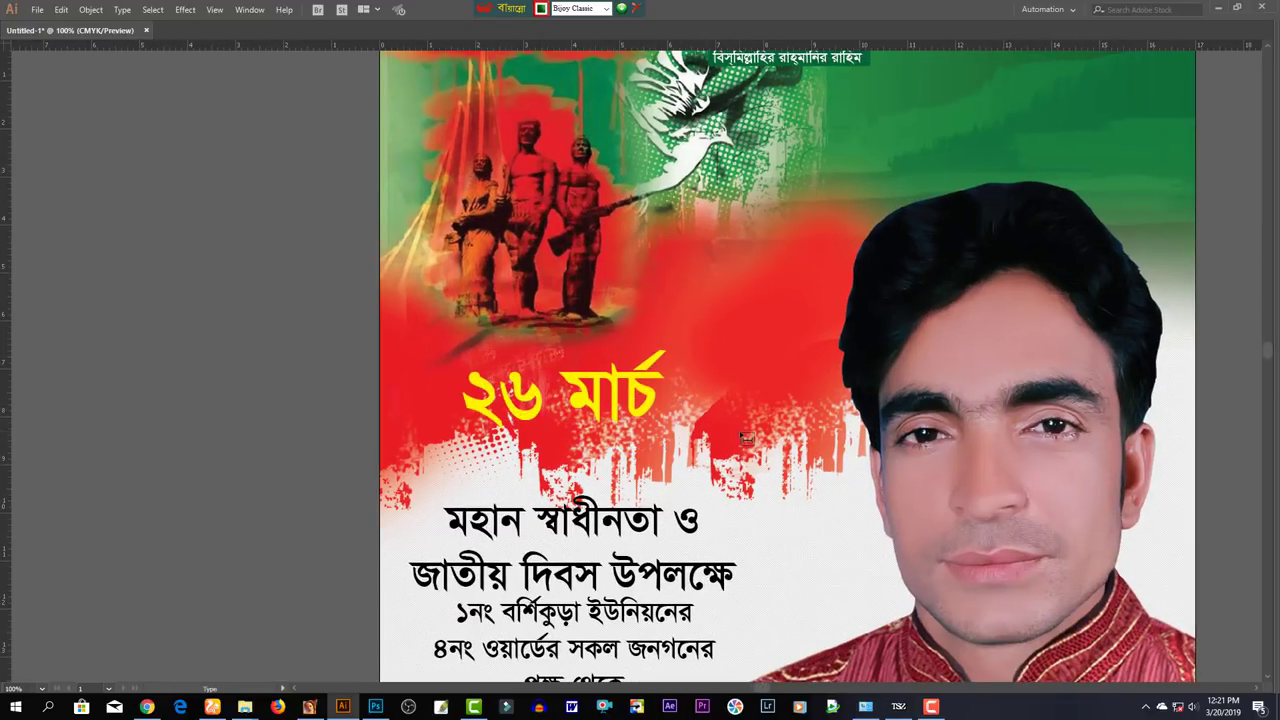
pyautogui.hotkey('ctrl', 'shift', ',')
pyautogui.hotkey('ctrl', 'shift', ',')
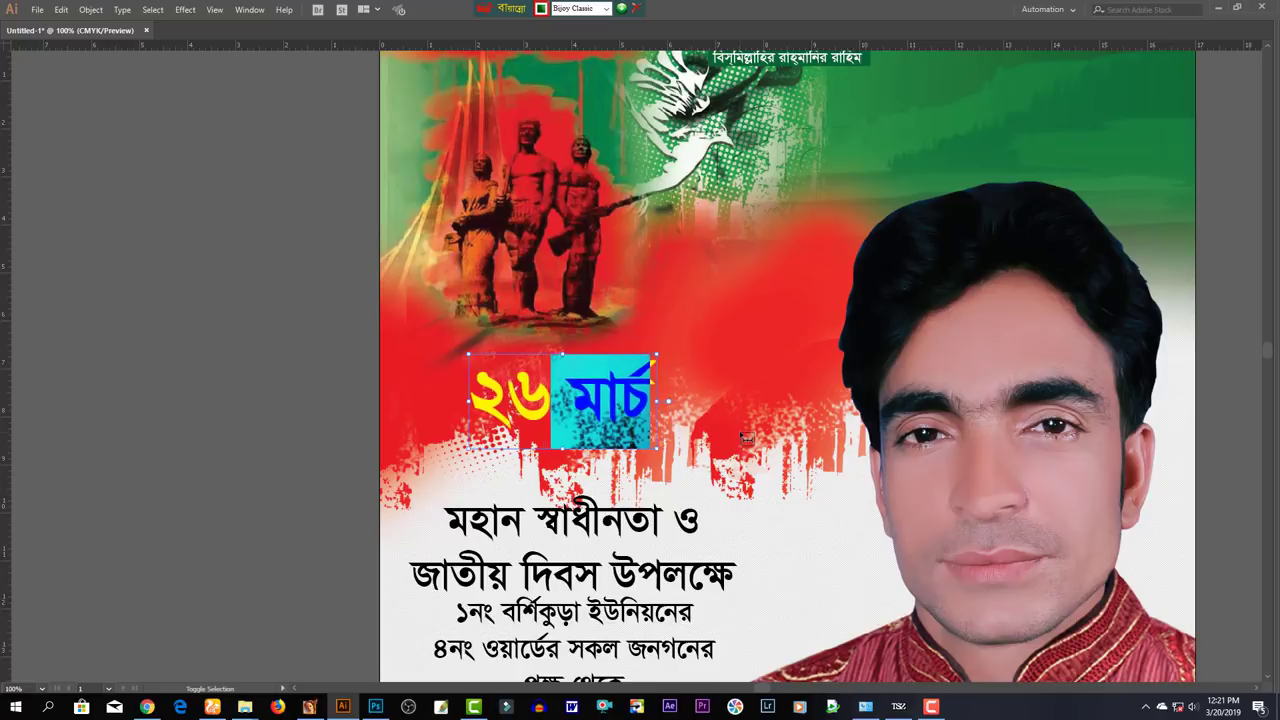
pyautogui.hotkey('ctrl', 'shift', ',')
pyautogui.press('Escape')
pyautogui.moveTo(655, 423); pyautogui.dragTo(653, 400)
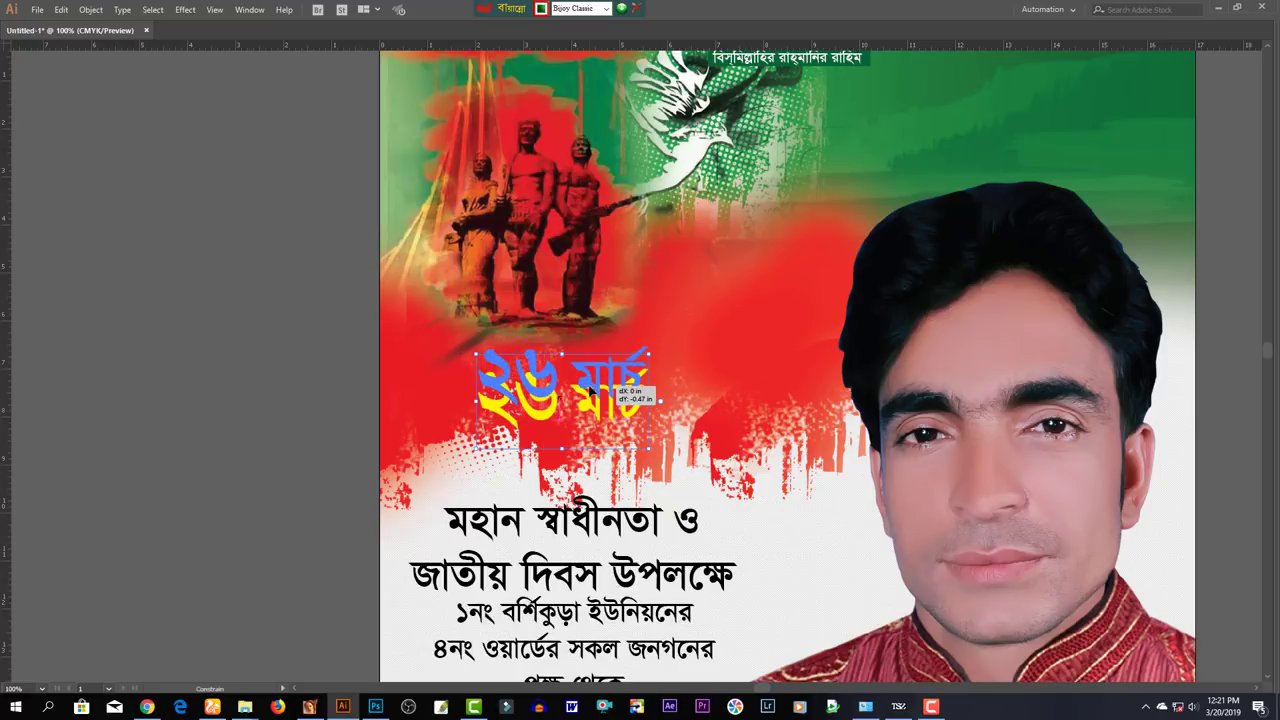
pyautogui.hotkey('ctrl', 'shift', 'a')
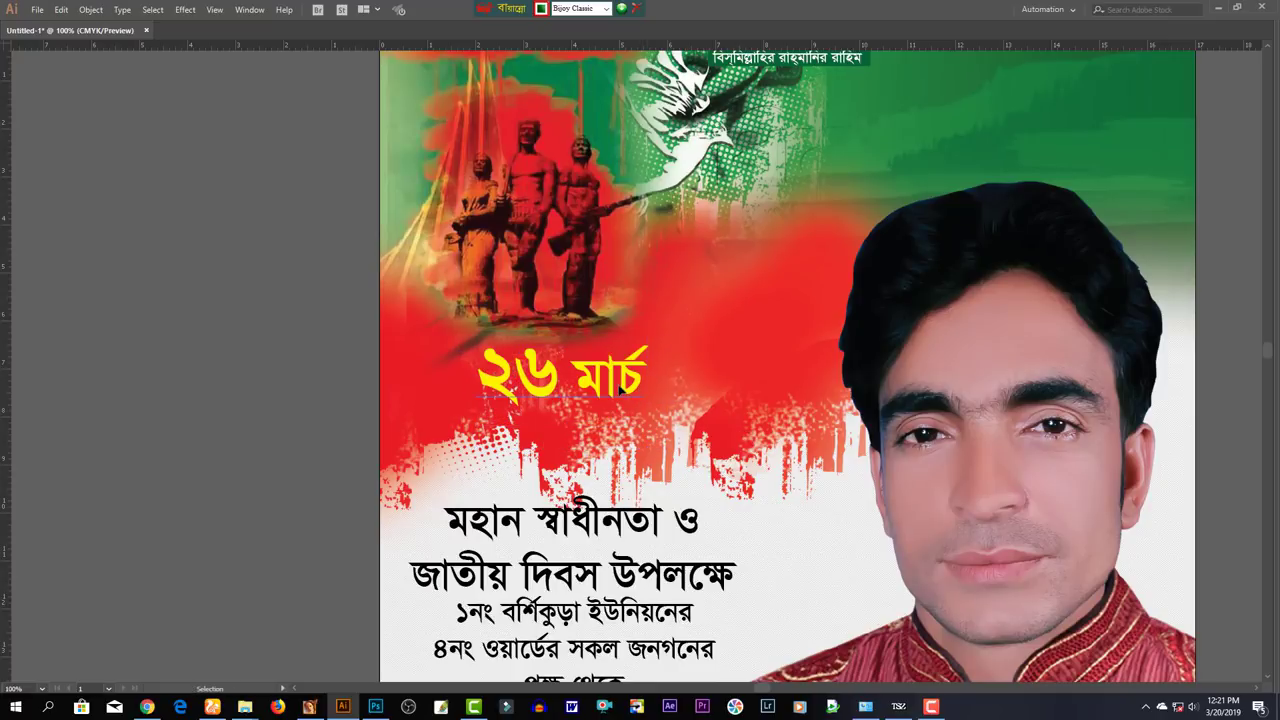
# Set the date in GoomtiMJ Bold, enlarge it, and move the headline up beneath it
pyautogui.press('Tab')
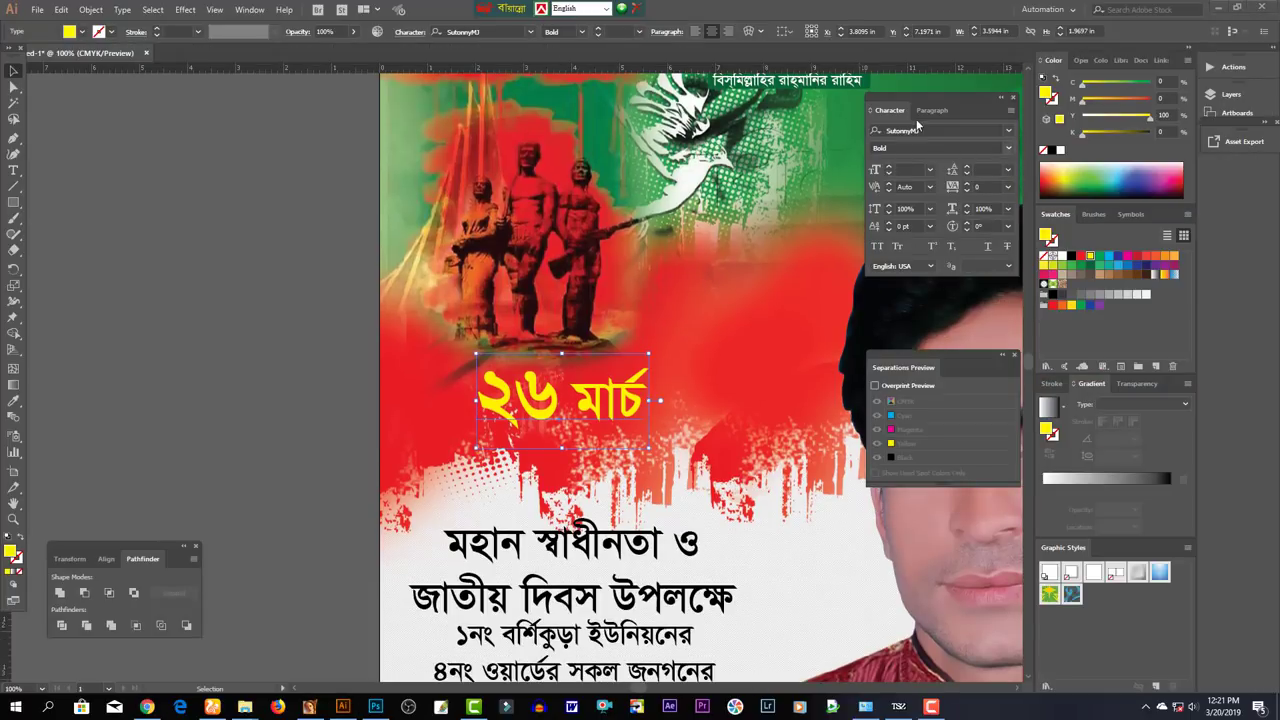
pyautogui.click(938, 136)
pyautogui.write('Gom')
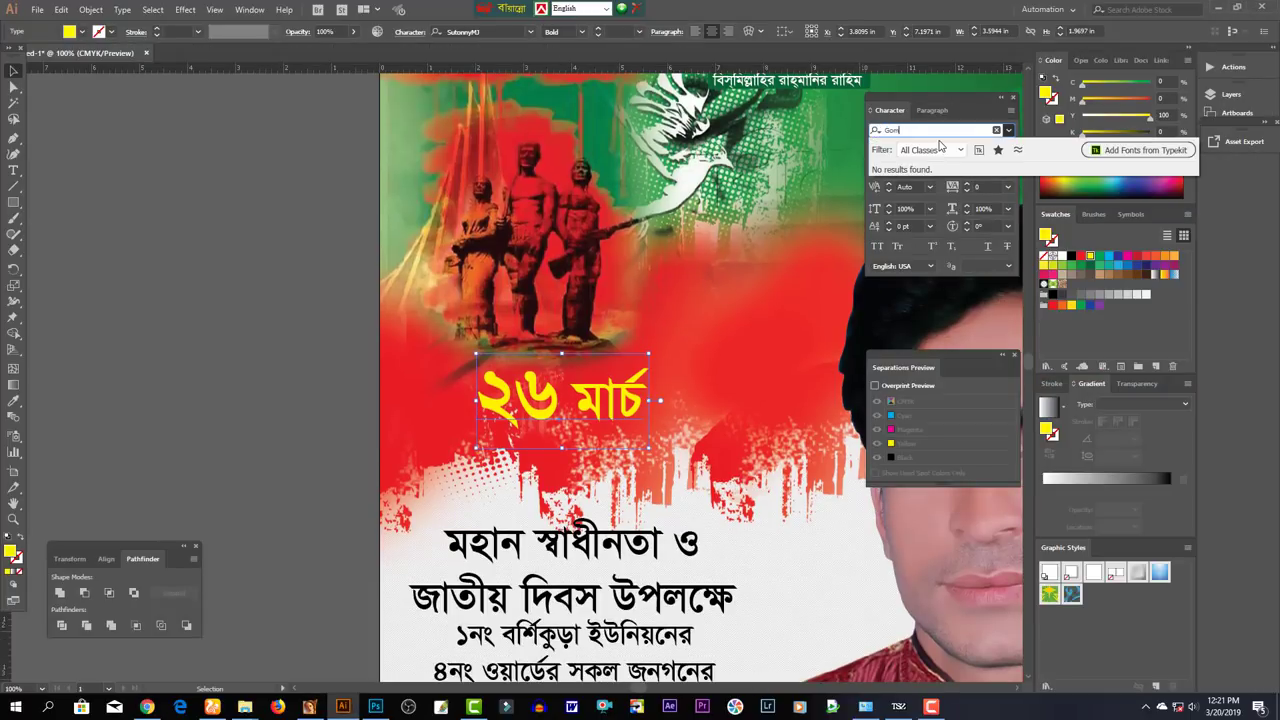
pyautogui.write('m')
pyautogui.press('BackSpace')
pyautogui.press('BackSpace')
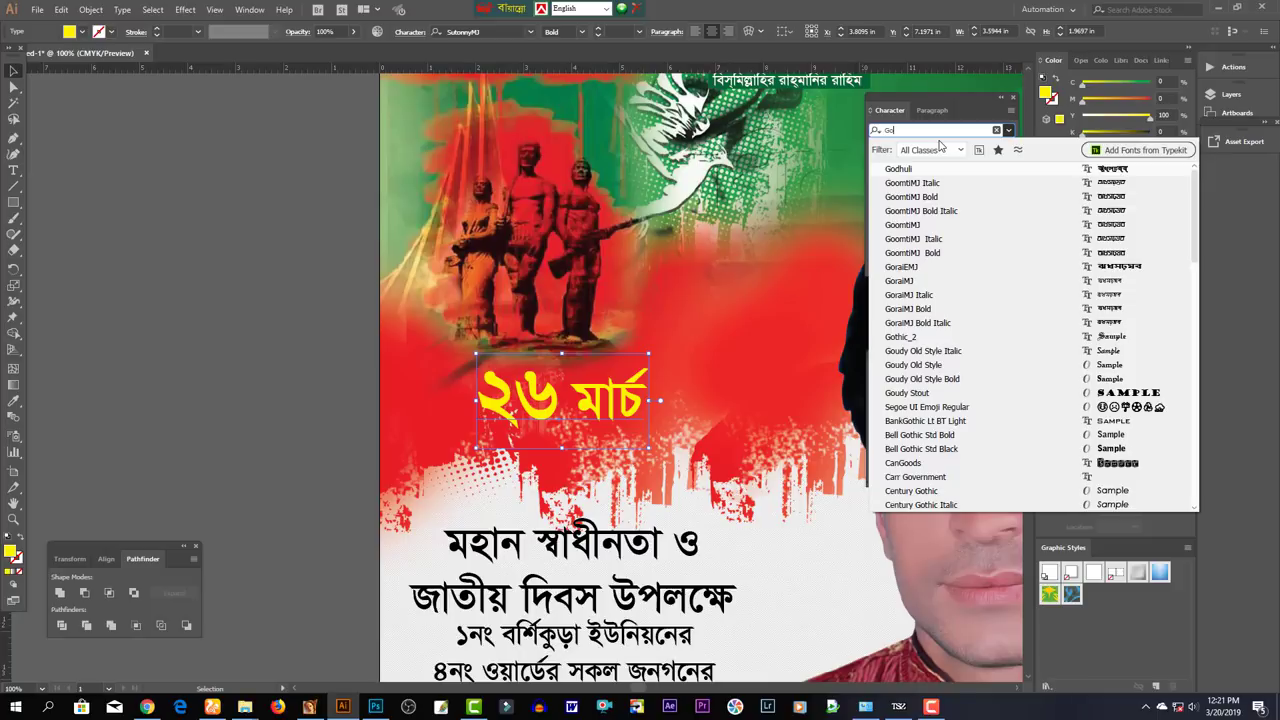
pyautogui.click(940, 252)
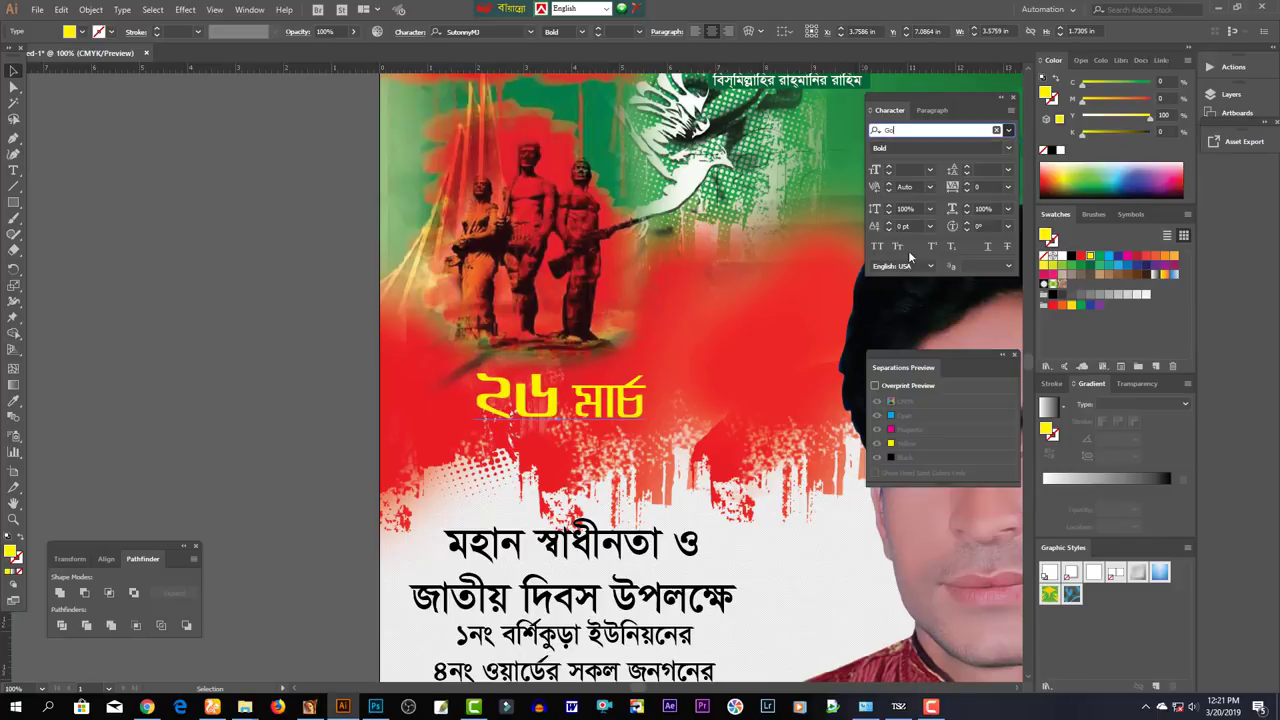
pyautogui.moveTo(647, 398); pyautogui.dragTo(681, 392)
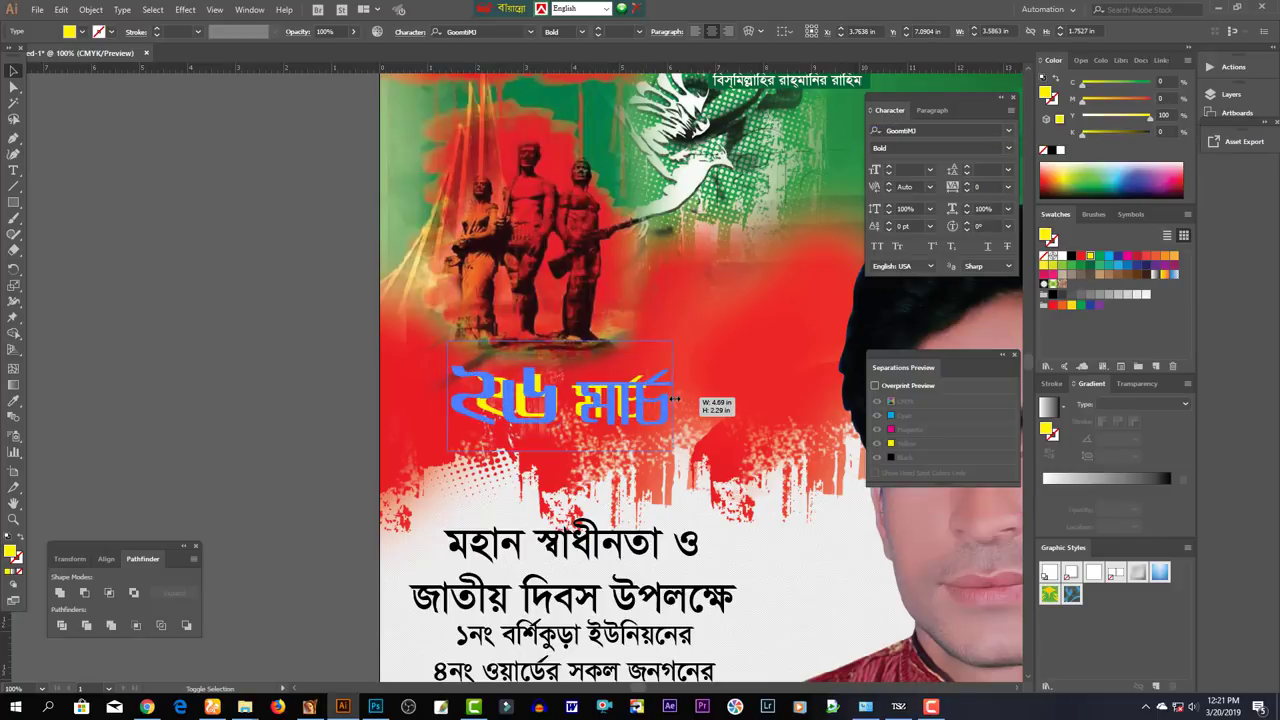
pyautogui.moveTo(574, 600)
pyautogui.mouseDown()
pyautogui.moveTo(574, 515)
pyautogui.moveTo(574, 560)
pyautogui.mouseUp()
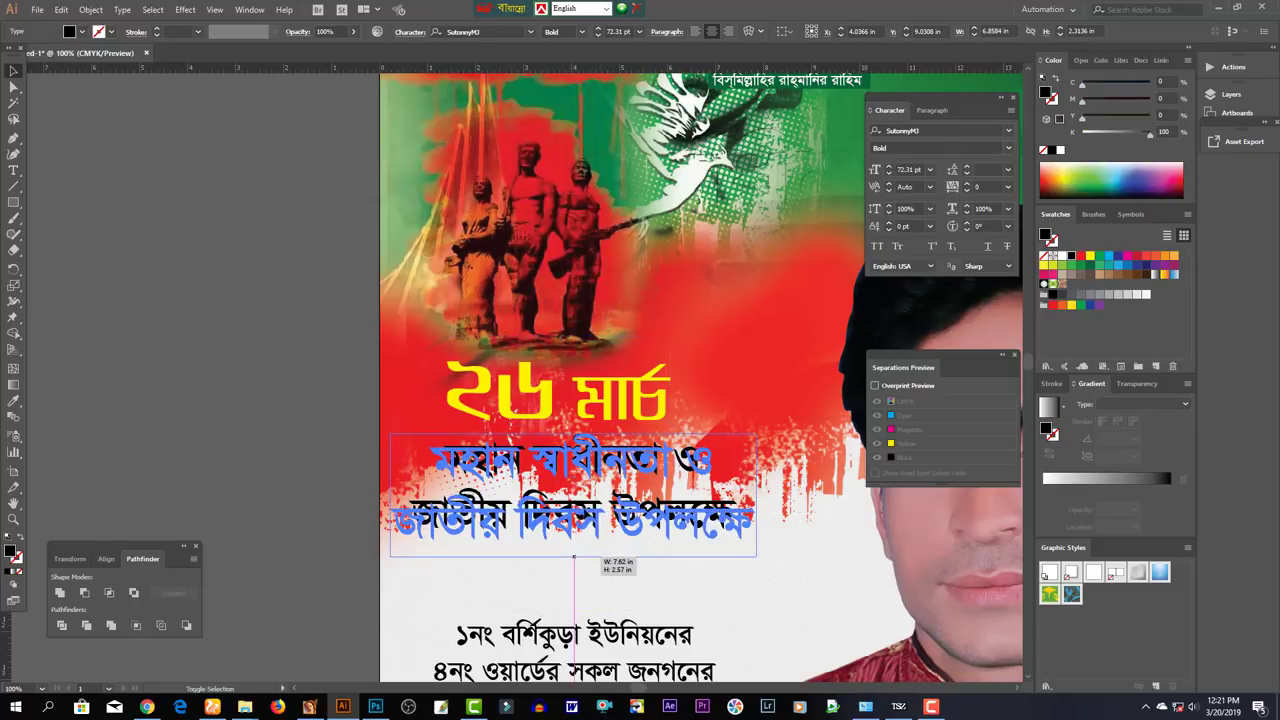
# Enlarge the two-line headline, then scale it and the date down together slightly
pyautogui.keyDown('shift'); pyautogui.click(560, 390); pyautogui.keyUp('shift')
pyautogui.moveTo(560, 390); pyautogui.dragTo(590, 390)
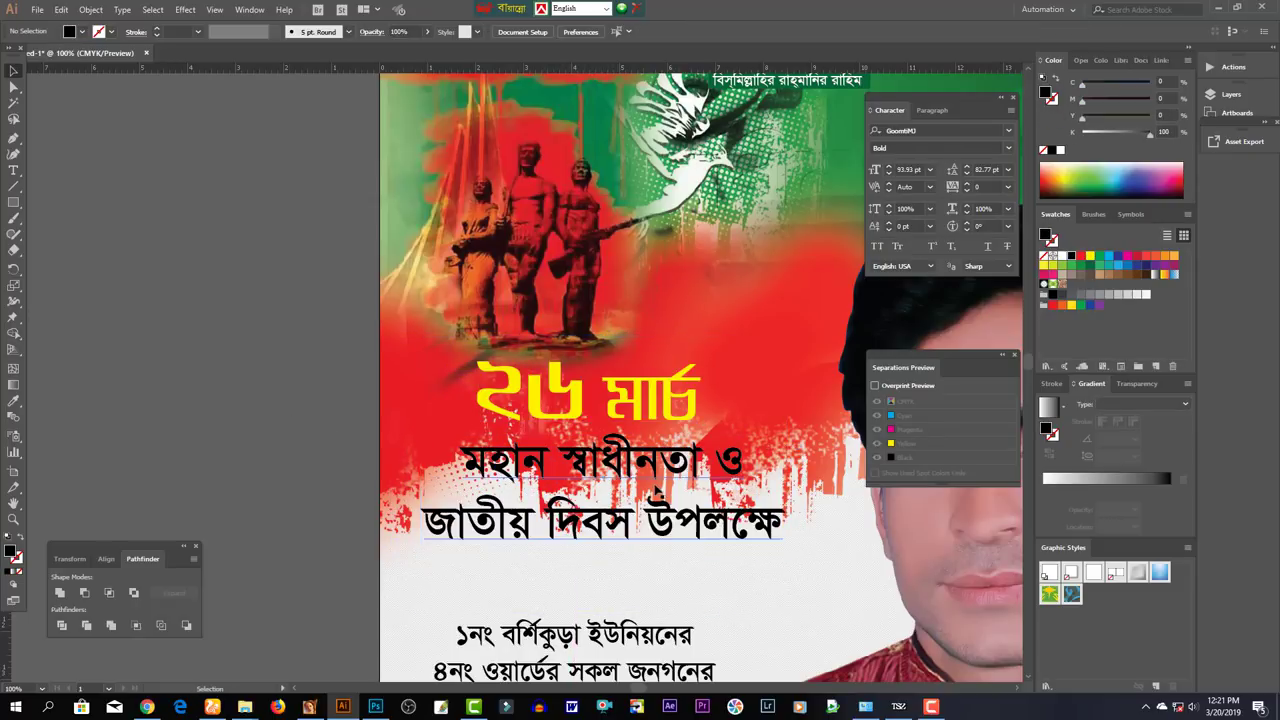
pyautogui.click(660, 488)
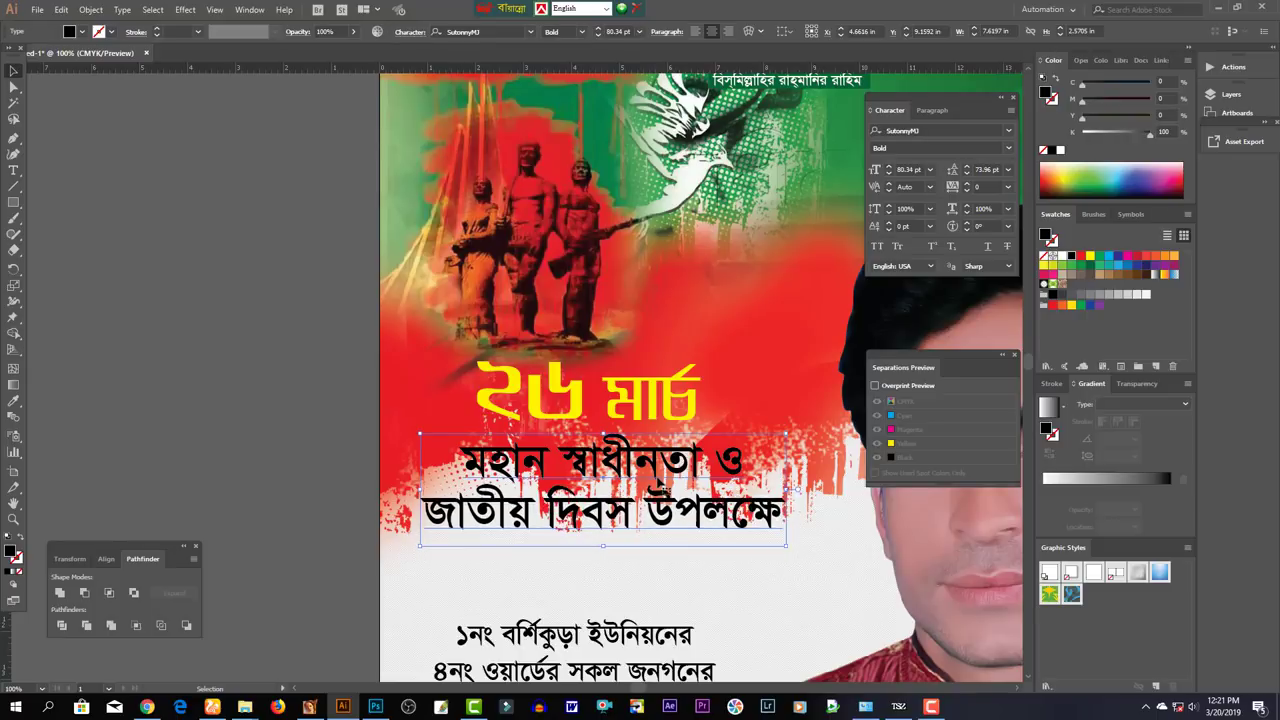
pyautogui.keyDown('shift'); pyautogui.click(652, 410); pyautogui.keyUp('shift')
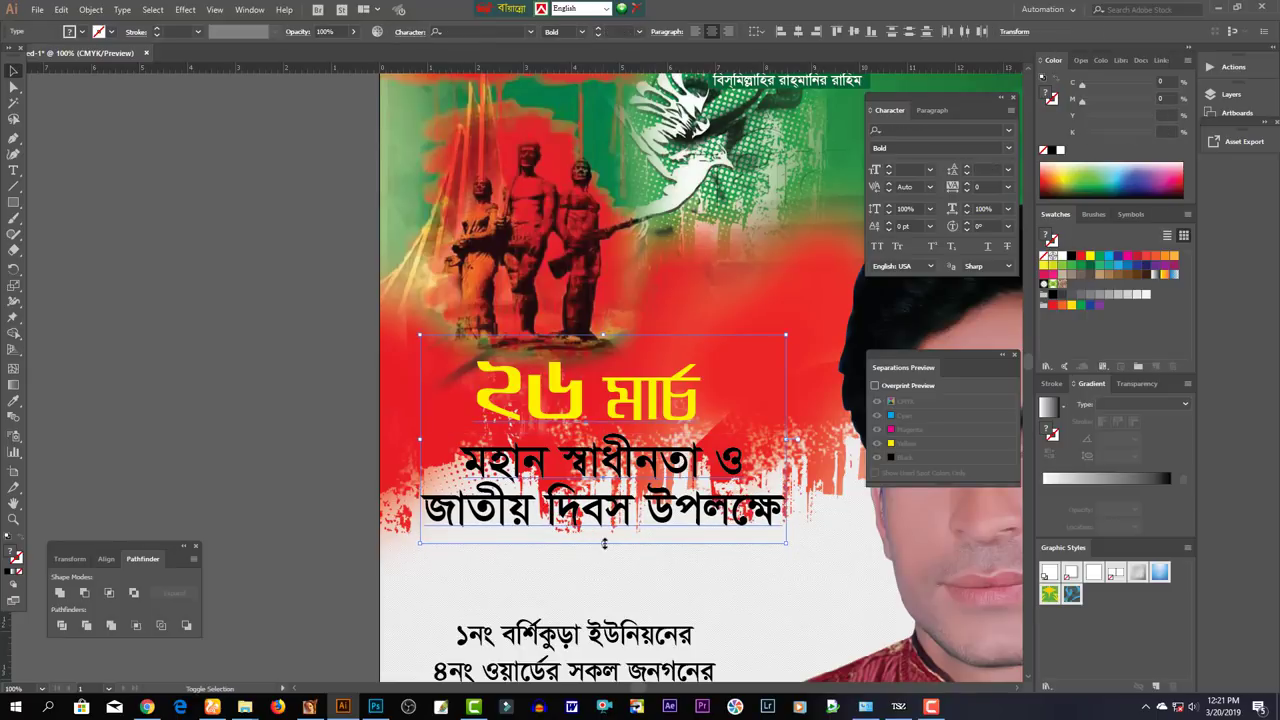
pyautogui.moveTo(604, 543); pyautogui.dragTo(604, 508)
pyautogui.click(210, 394)
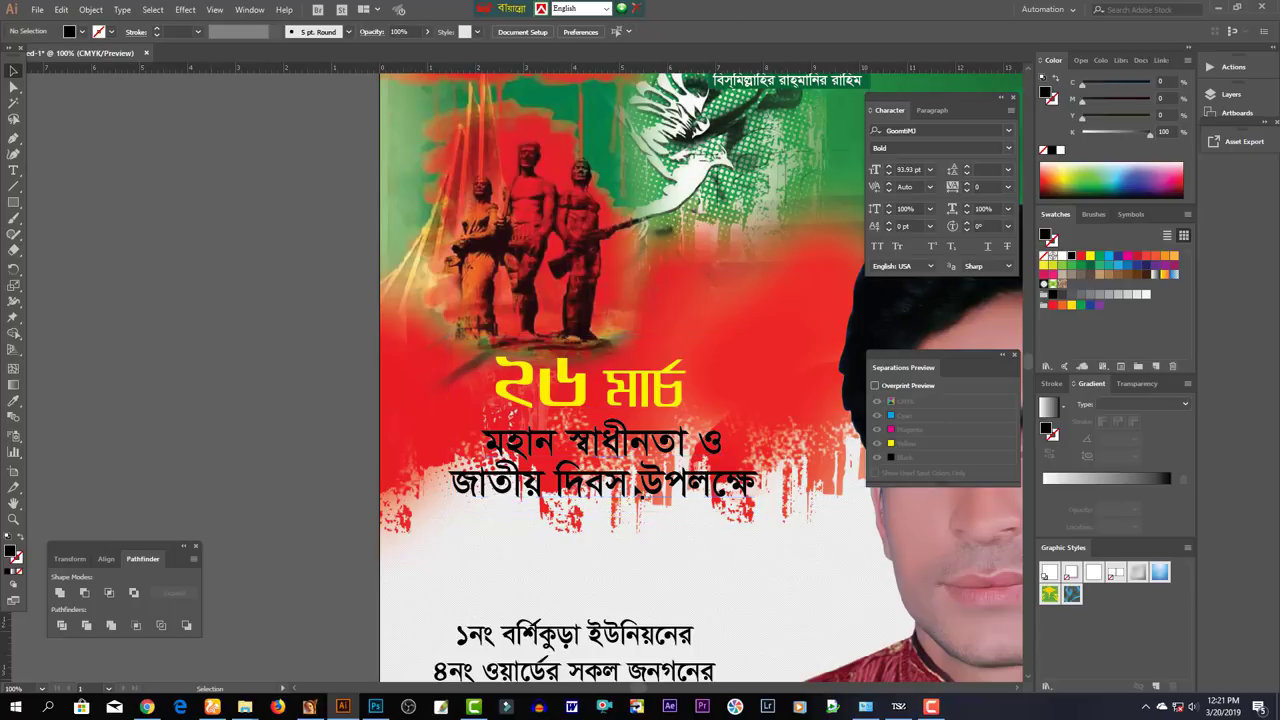
pyautogui.click(636, 486)
# Give the headline black text with a 10 pt outline with rounded corners
pyautogui.moveTo(1132, 130); pyautogui.dragTo(1082, 131)
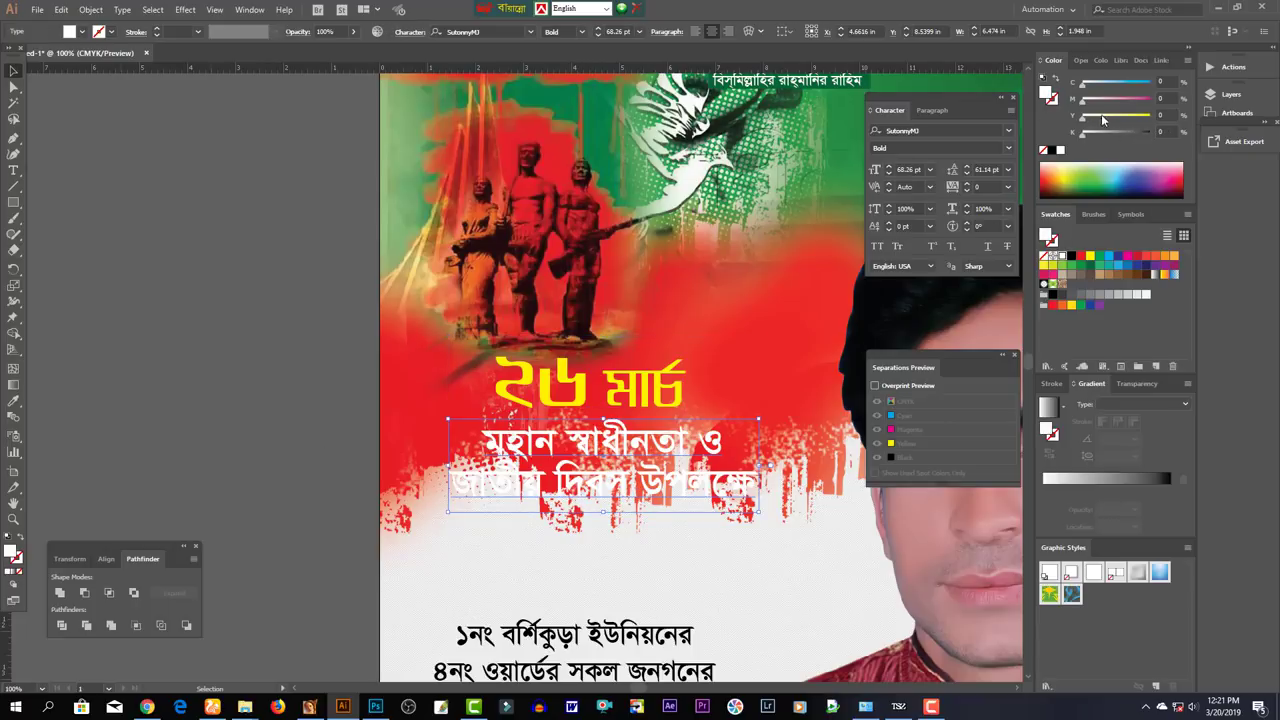
pyautogui.click(1071, 256)
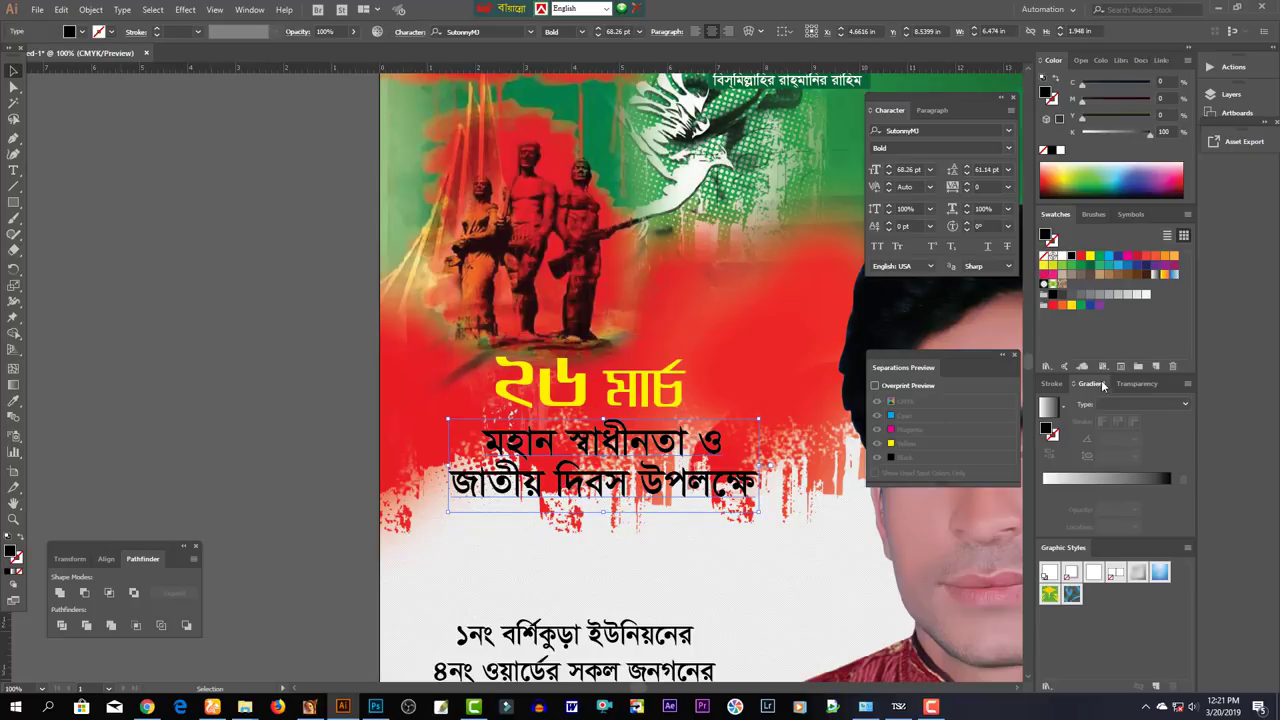
pyautogui.click(1058, 385)
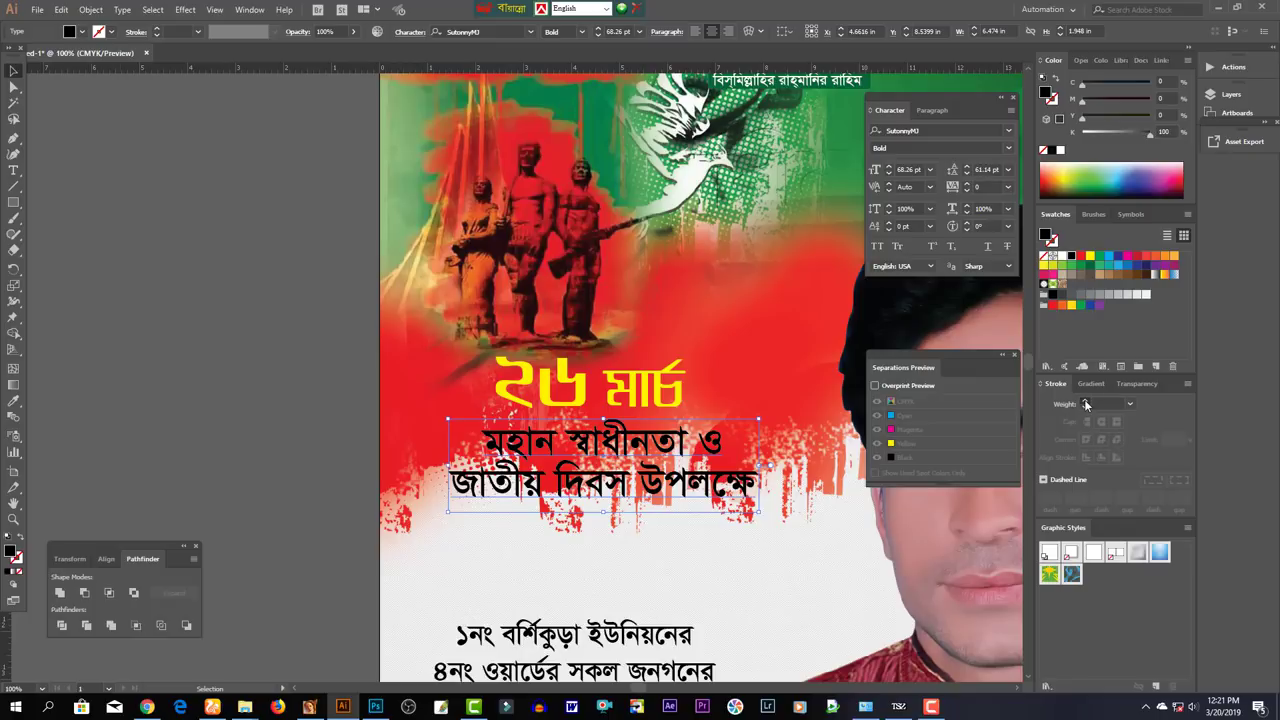
pyautogui.click(1085, 402)
pyautogui.click(1085, 402)
pyautogui.click(1085, 402)
pyautogui.click(1085, 402)
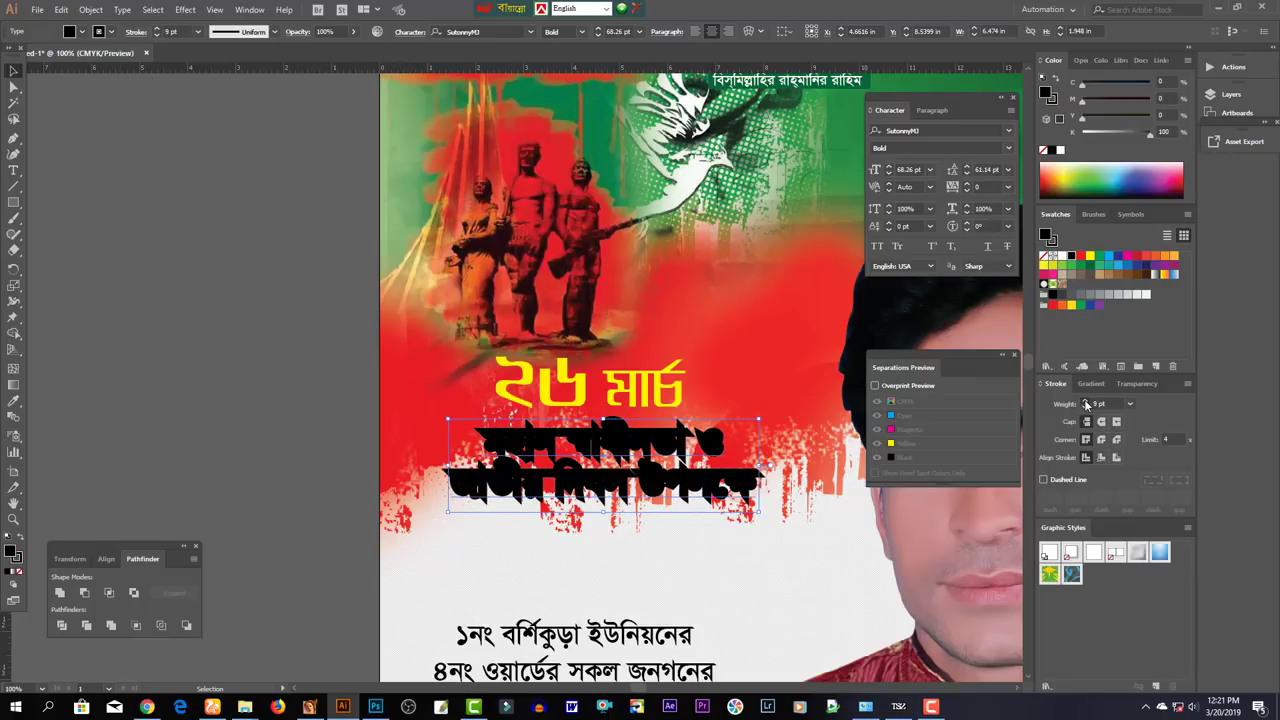
pyautogui.click(1085, 402)
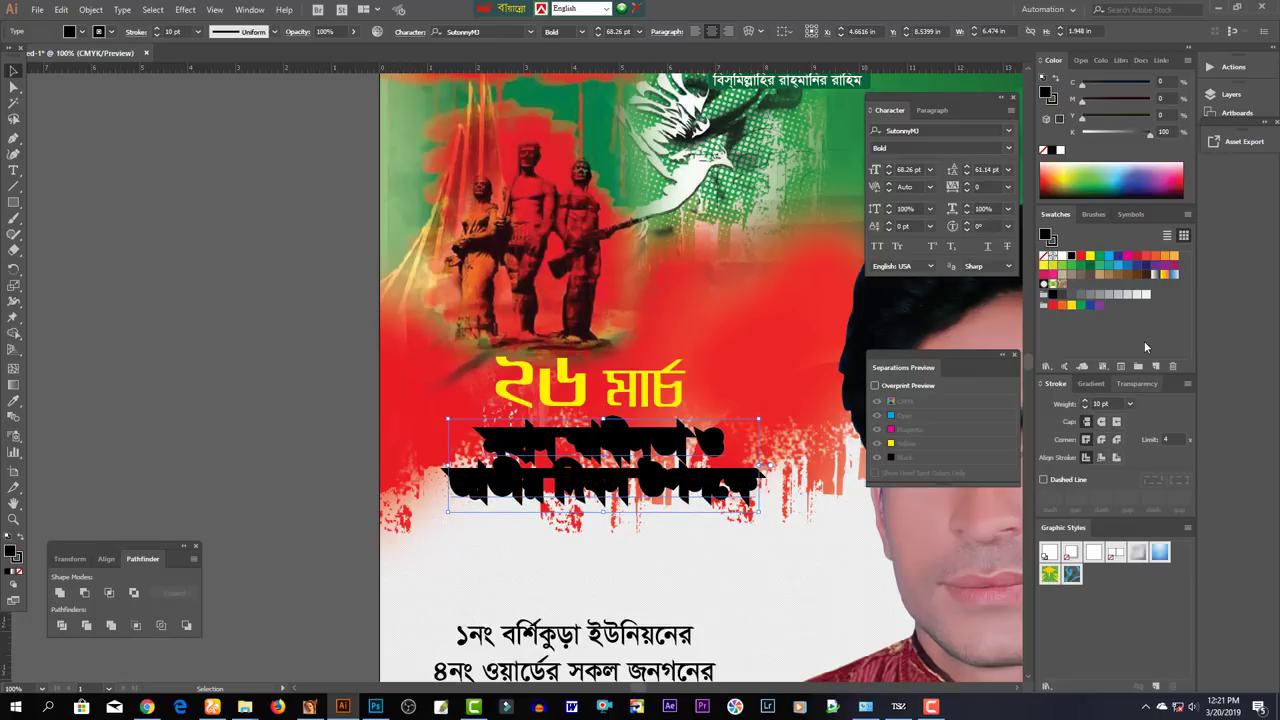
pyautogui.click(1101, 440)
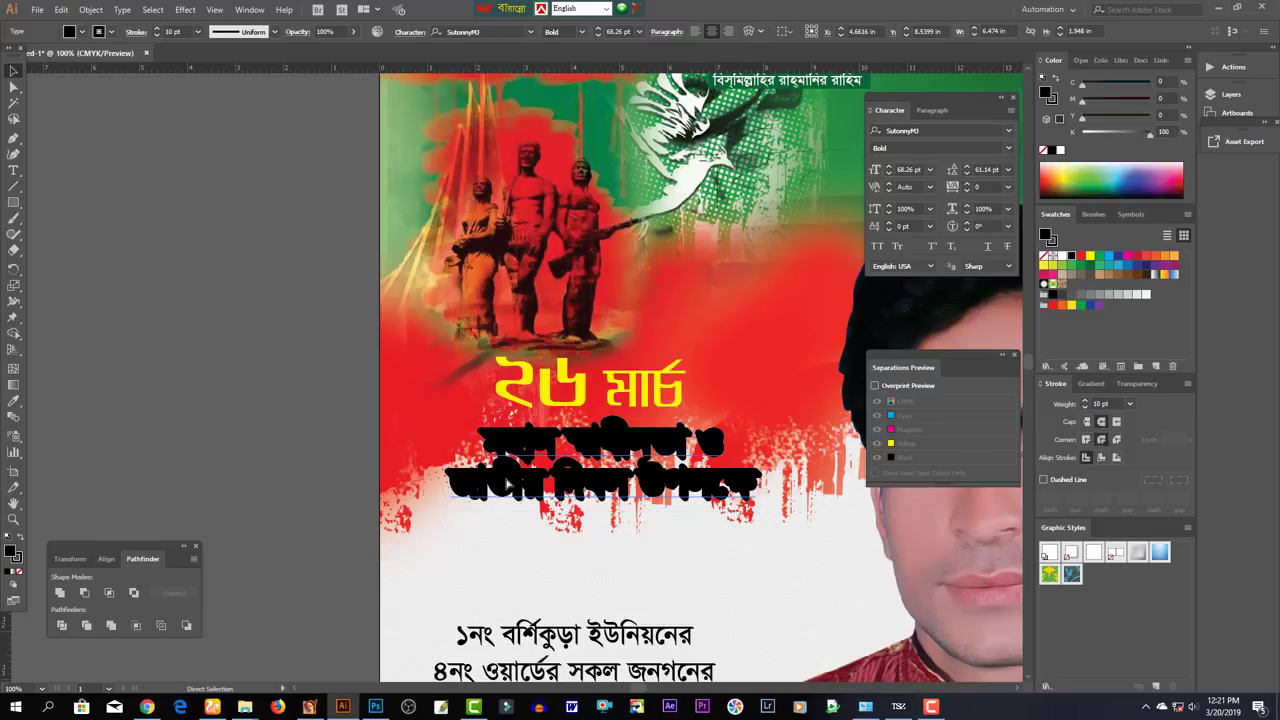
# Remove the headline's stroke colour and fill the headline yellow
pyautogui.press('v')
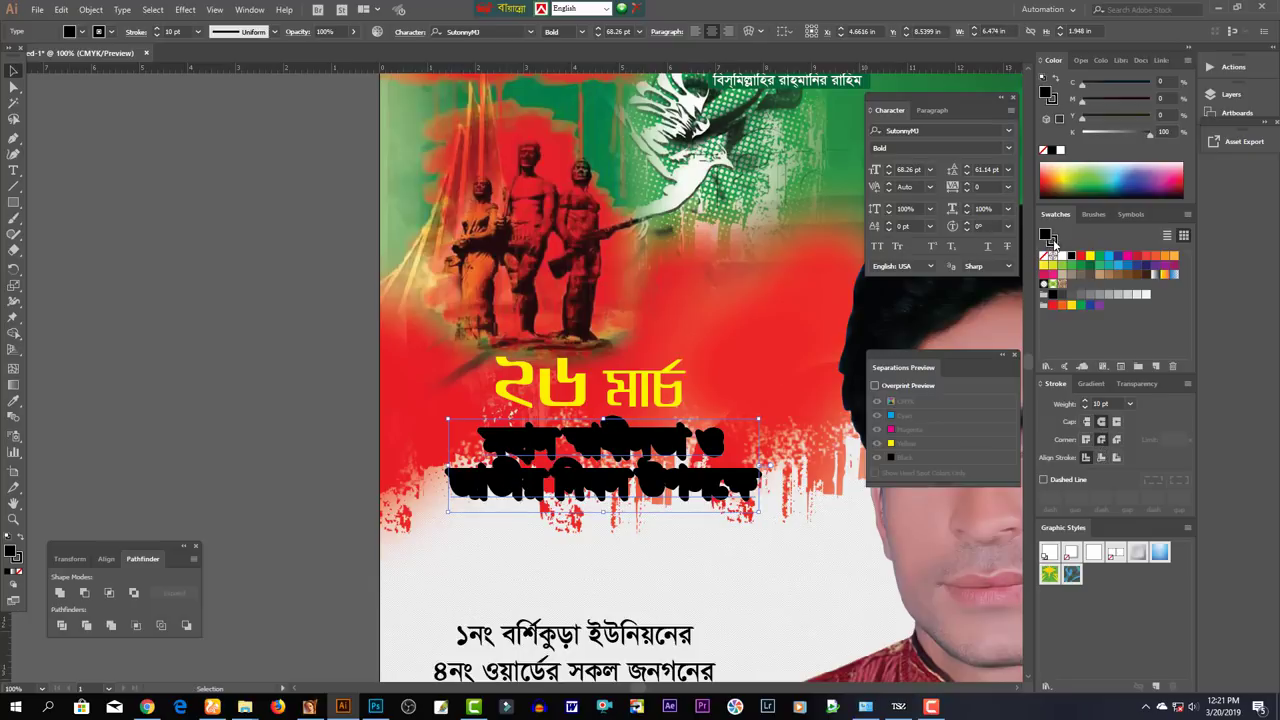
pyautogui.click(1045, 257)
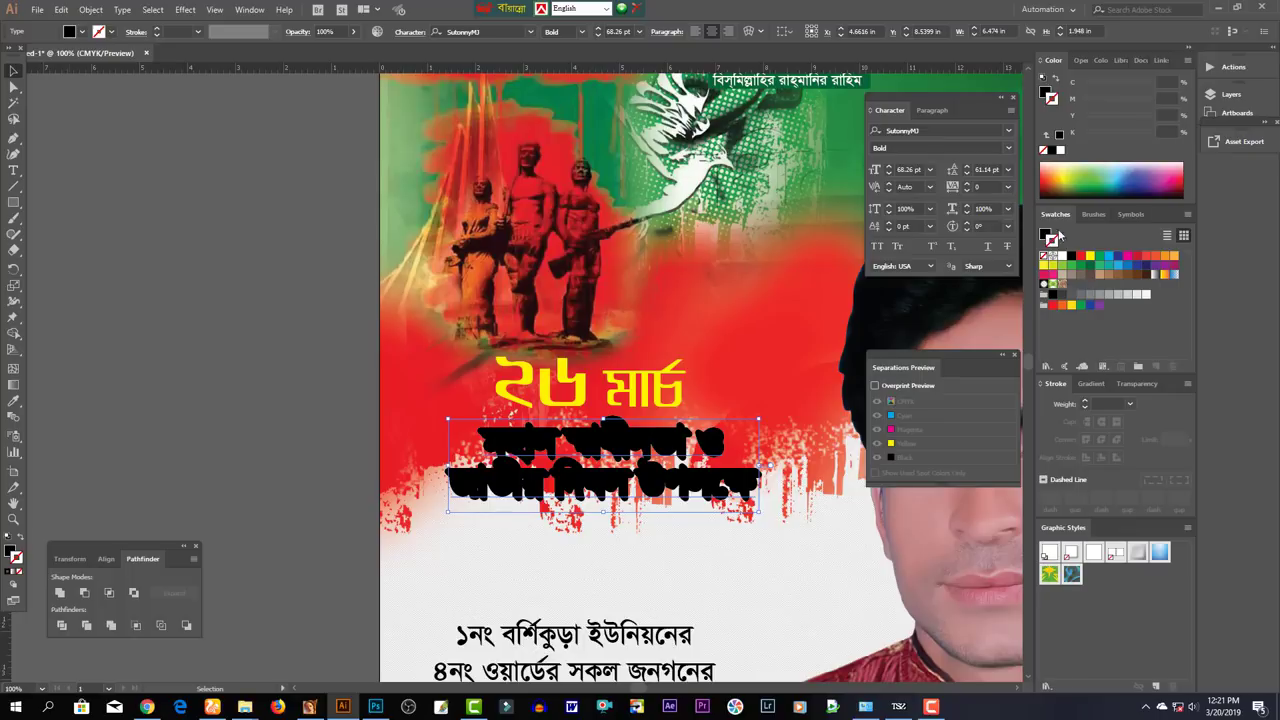
pyautogui.click(1045, 92)
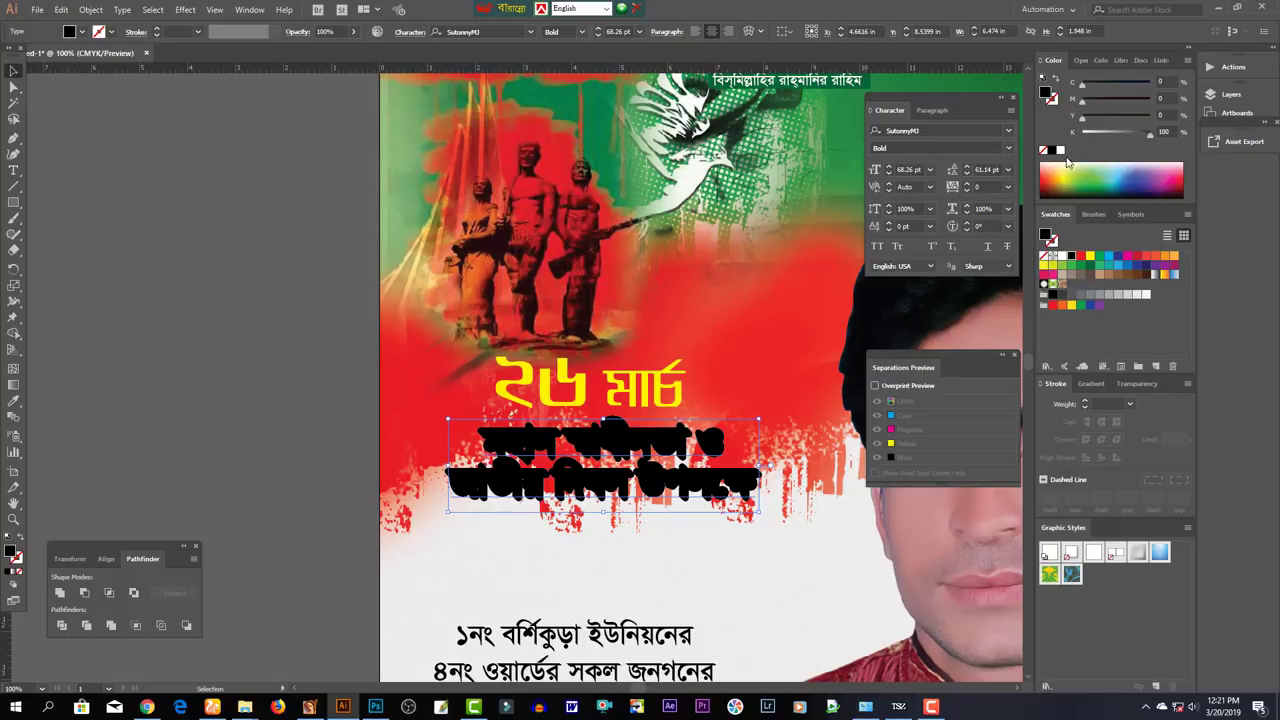
pyautogui.click(1090, 257)
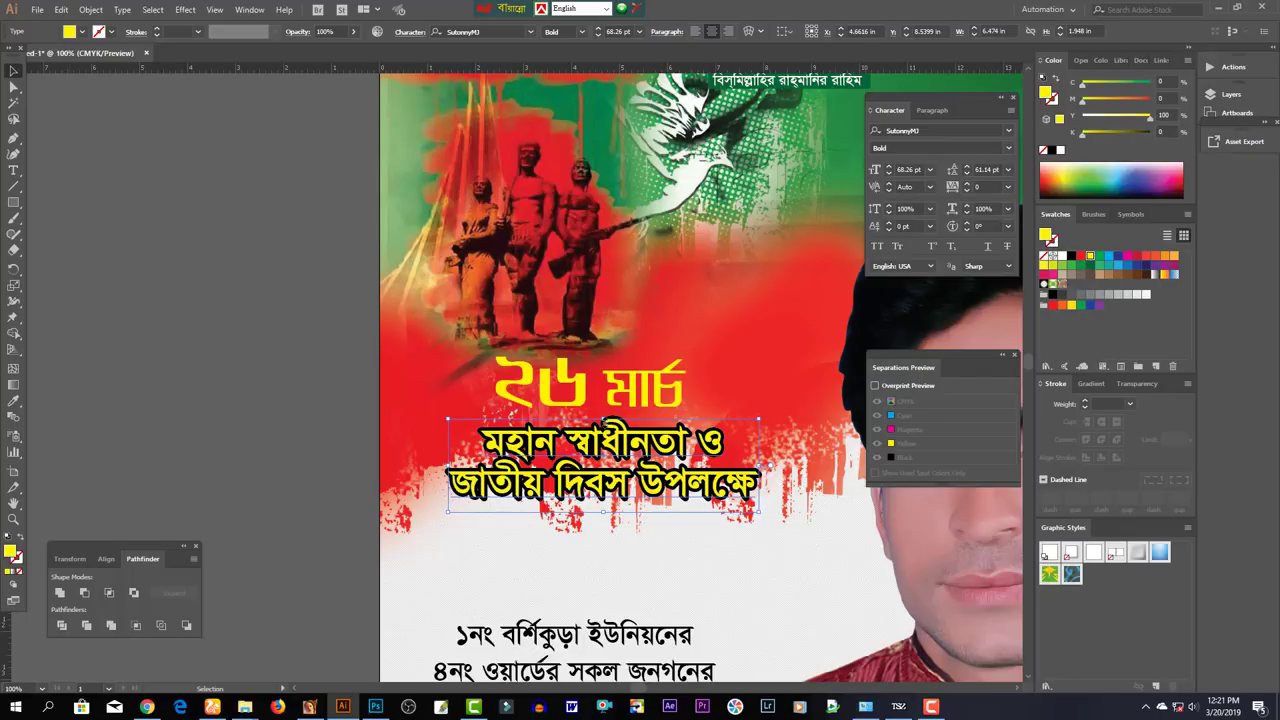
# Make the ২৬ মার্চ date white with a 7 pt outline
pyautogui.click(550, 393)
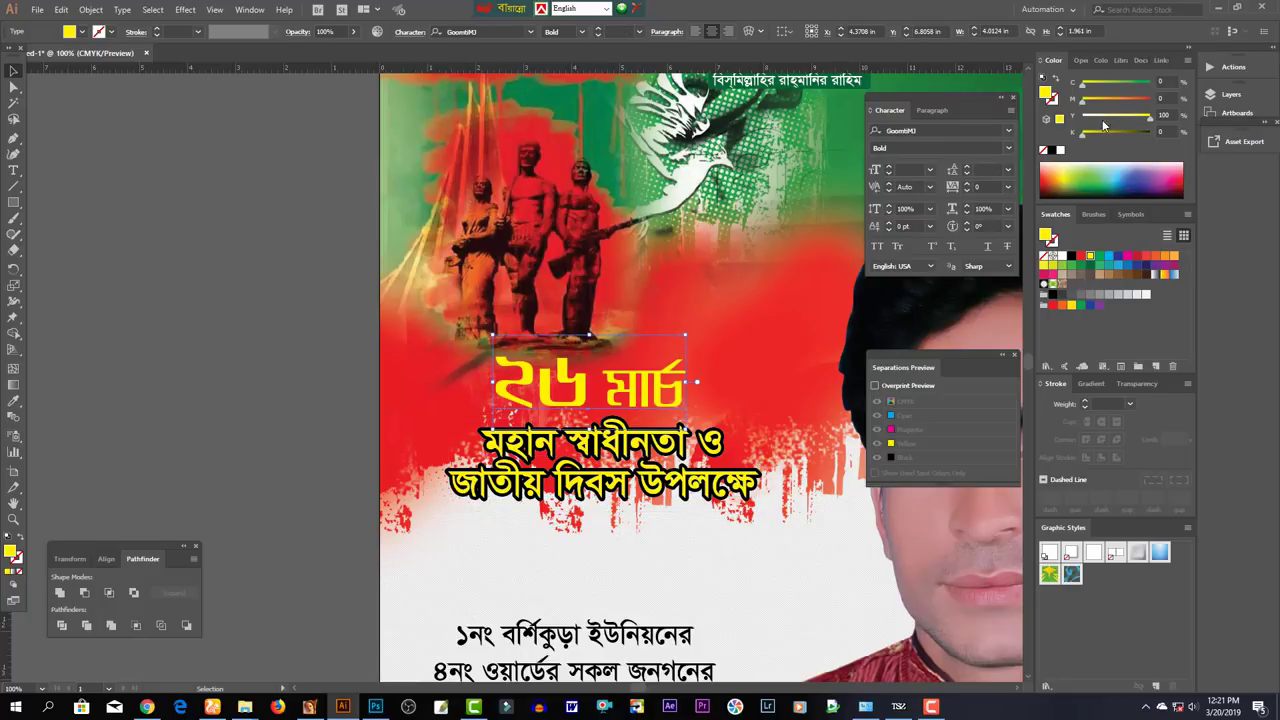
pyautogui.moveTo(1104, 125); pyautogui.dragTo(1082, 125)
pyautogui.click(215, 397)
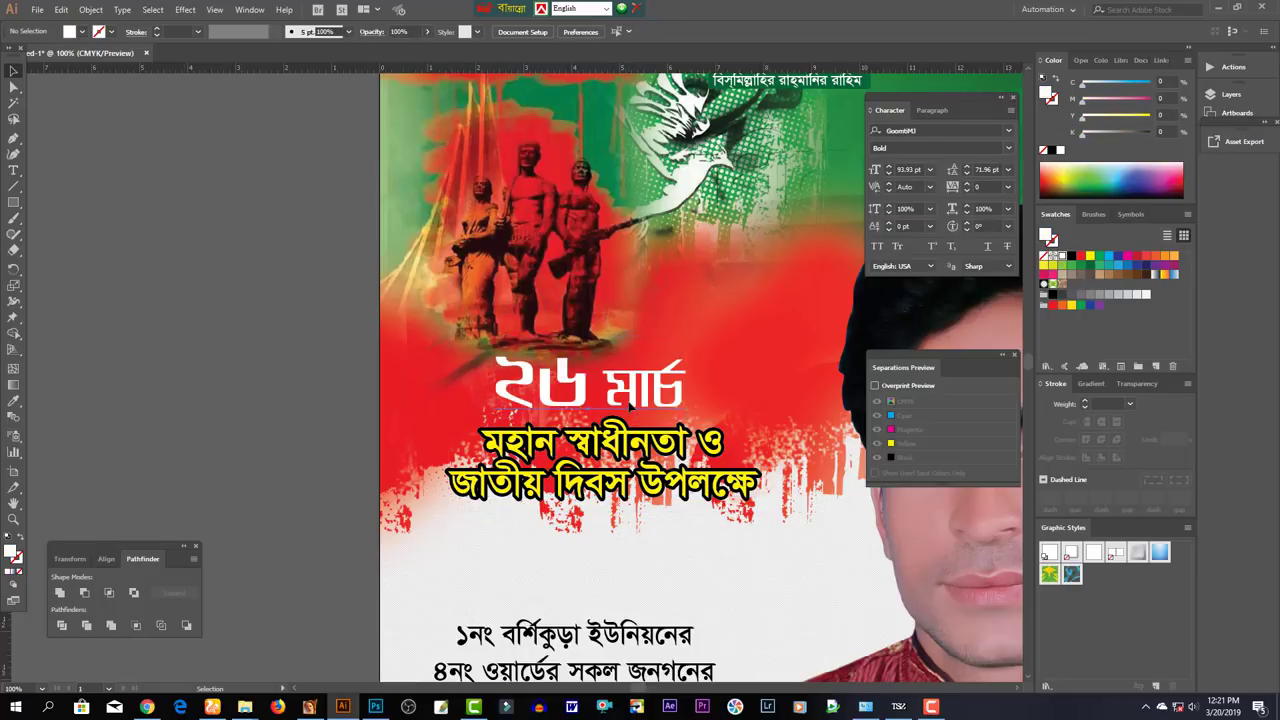
pyautogui.click(630, 405)
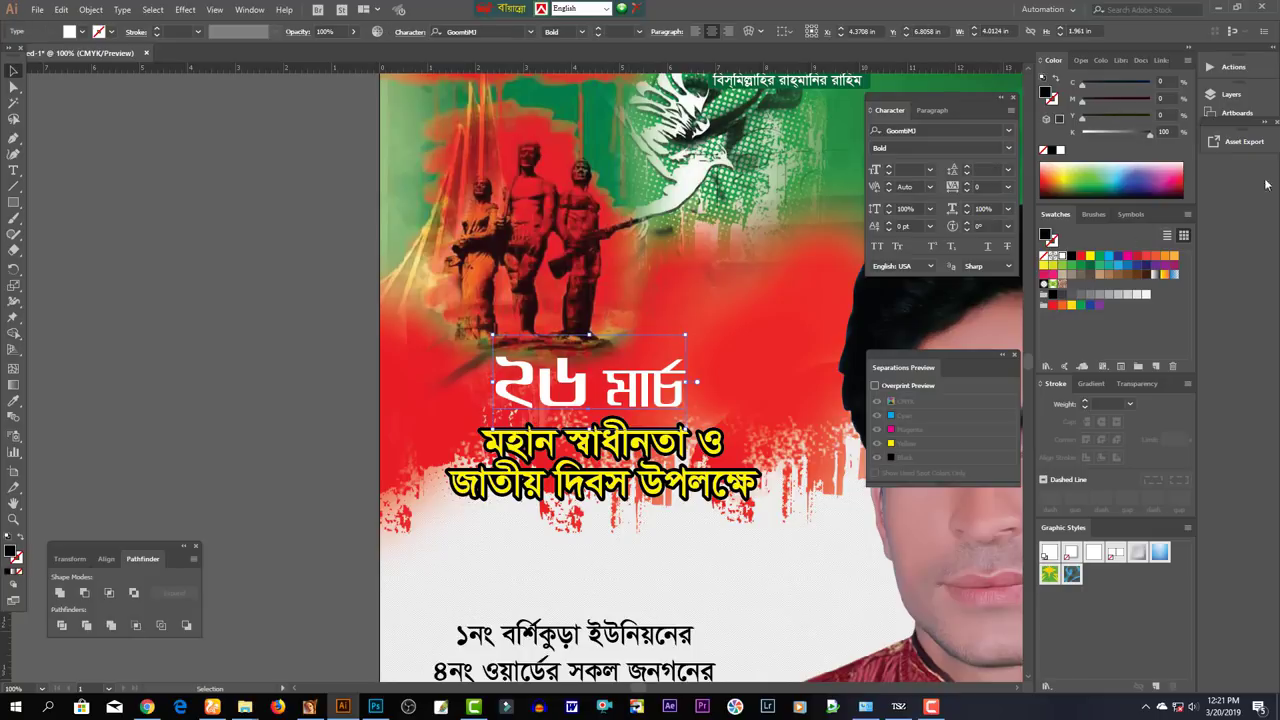
pyautogui.click(1081, 400)
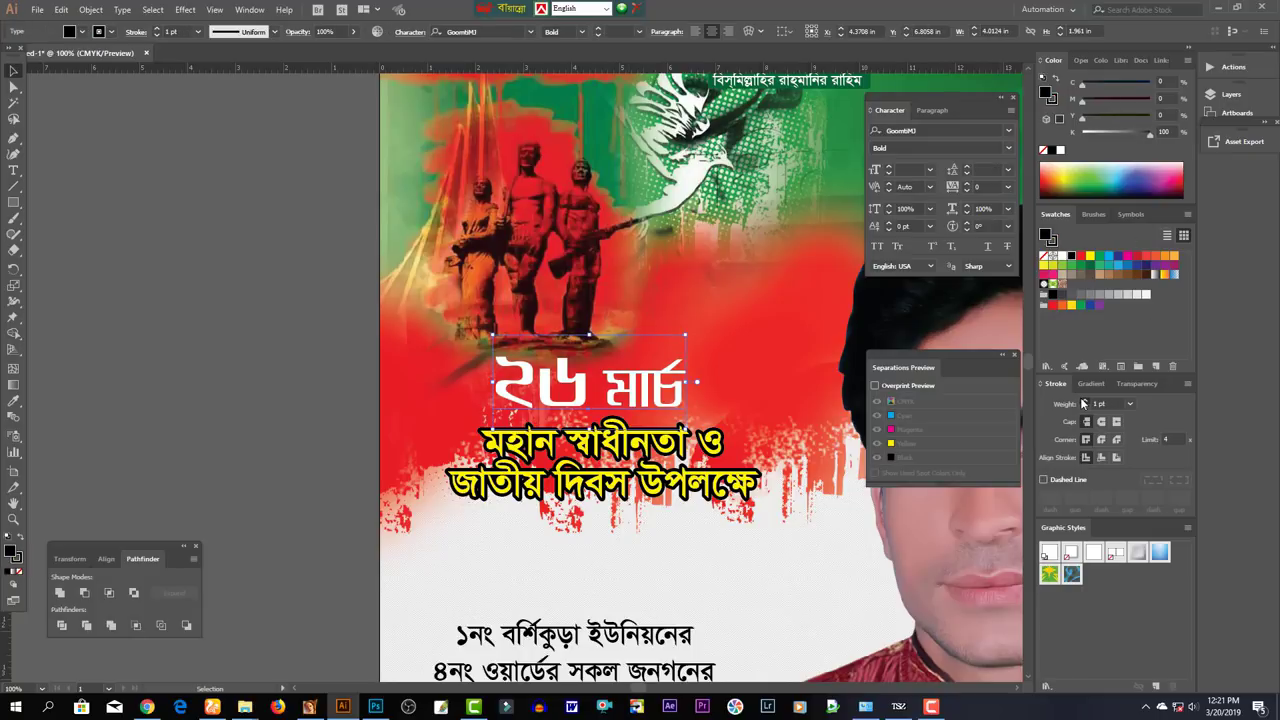
pyautogui.click(1084, 400)
pyautogui.click(1084, 400)
pyautogui.click(1084, 400)
pyautogui.click(1084, 400)
pyautogui.click(1084, 400)
pyautogui.click(1084, 400)
pyautogui.click(315, 391)
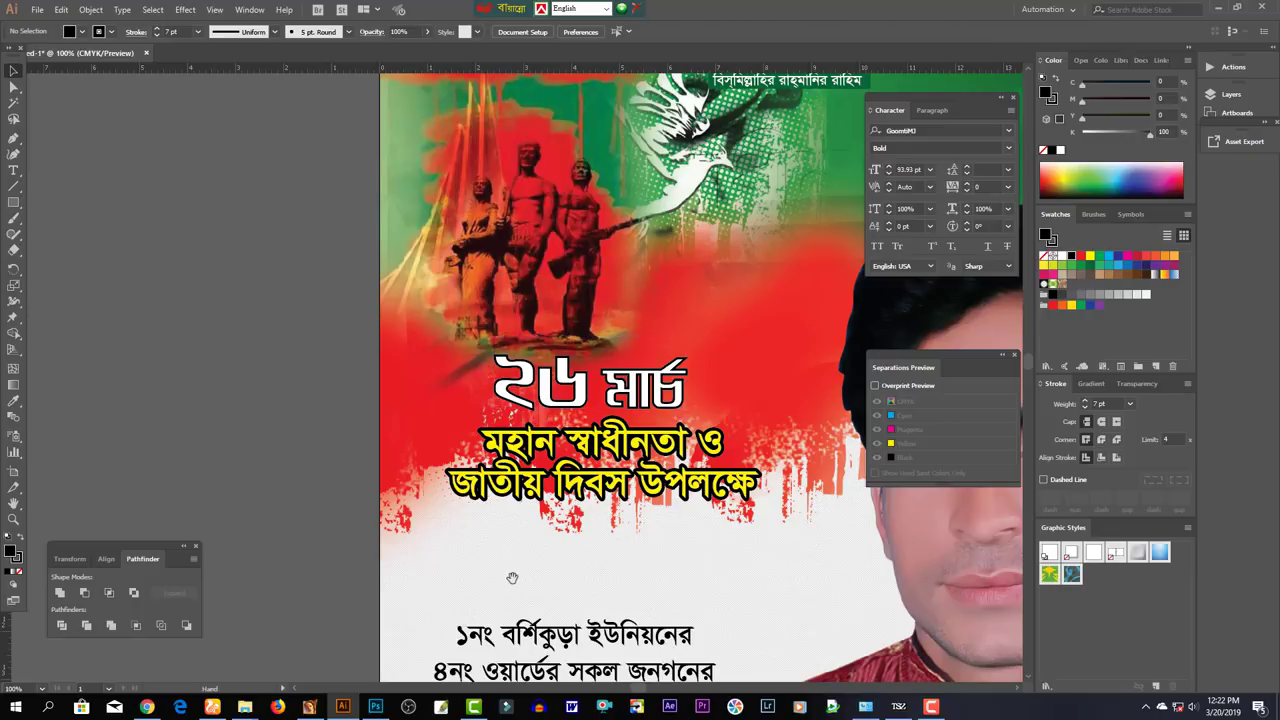
pyautogui.scroll(-2, 513, 578)
pyautogui.scroll(-2, 513, 578)
# Move the ward text block up, enlarge বর্শিকুড়া, and rescale the block
pyautogui.moveTo(610, 530); pyautogui.dragTo(600, 446)
pyautogui.press('t')
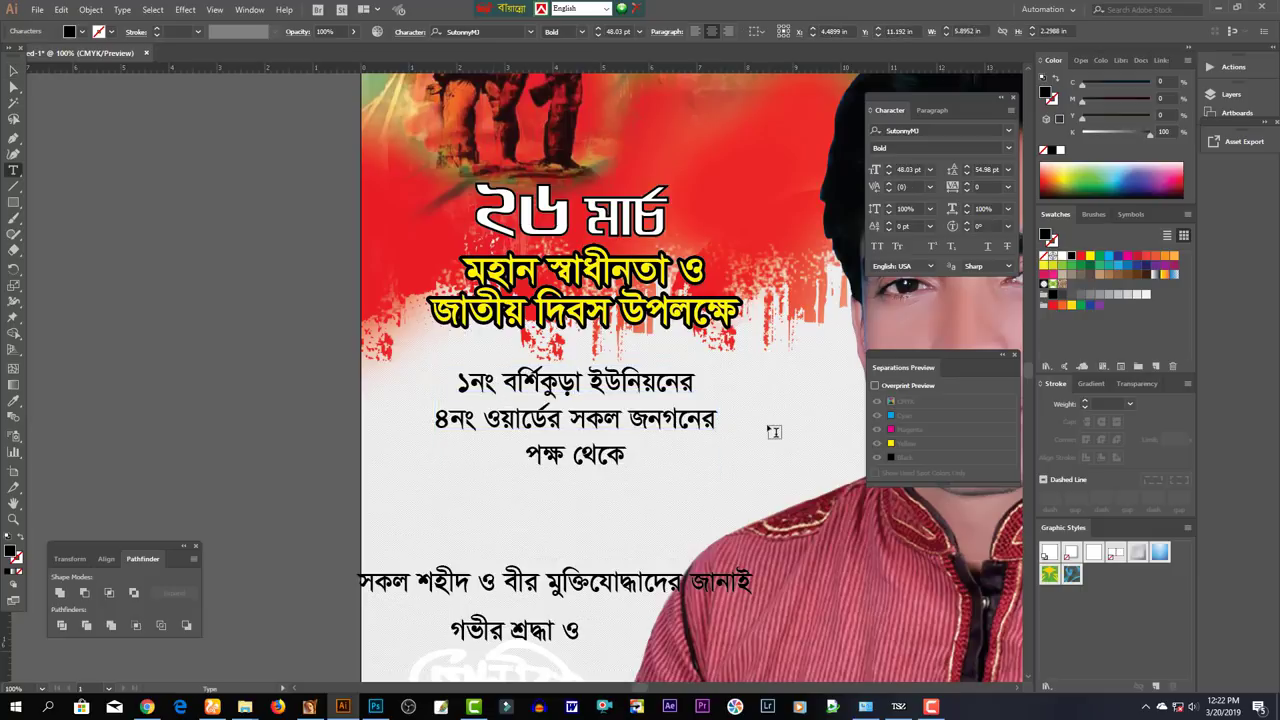
pyautogui.hotkey('ctrl', 'shift', 'Right')
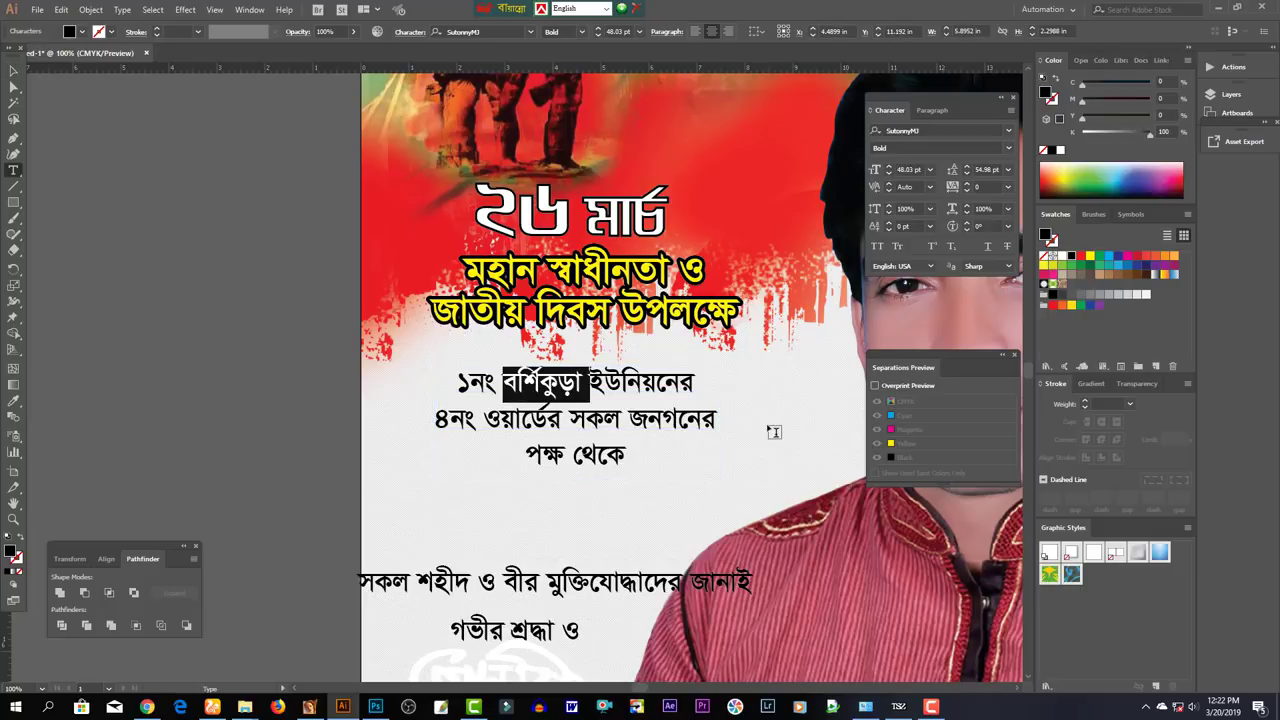
pyautogui.hotkey('shift', 'Left')
pyautogui.hotkey('ctrl', 'shift', '.')
pyautogui.hotkey('ctrl', 'shift', '.')
pyautogui.hotkey('ctrl', 'shift', '.')
pyautogui.hotkey('ctrl', 'shift', '.')
pyautogui.hotkey('ctrl', 'shift', '.')
pyautogui.hotkey('ctrl', 'shift', '.')
pyautogui.hotkey('ctrl', 'shift', '.')
pyautogui.hotkey('ctrl', 'shift', '.')
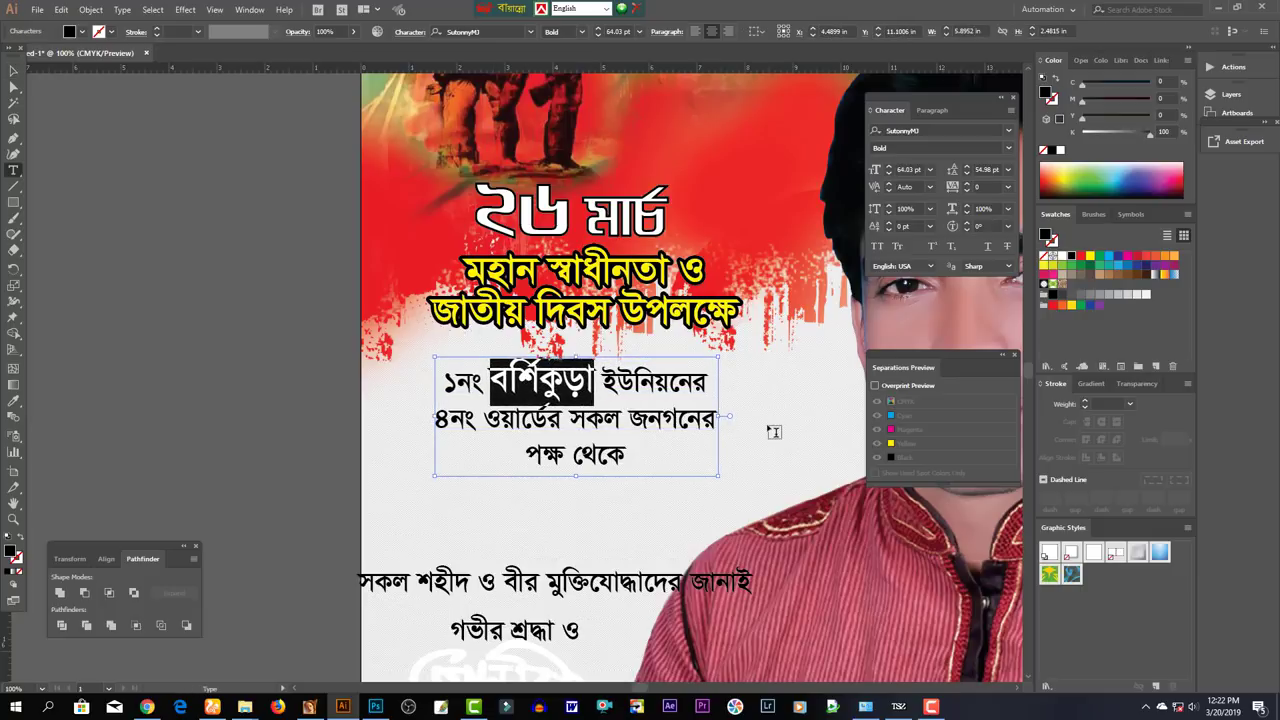
pyautogui.press('Escape')
pyautogui.click(717, 390)
pyautogui.moveTo(729, 420); pyautogui.dragTo(730, 428)
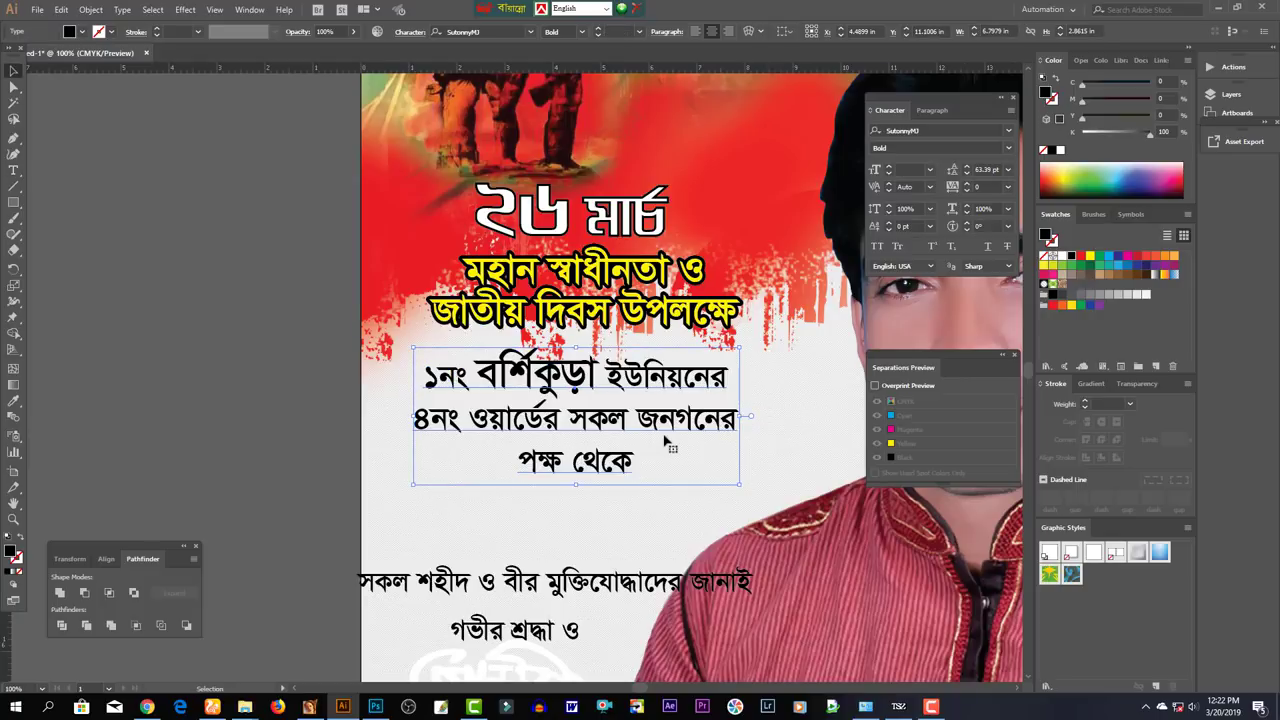
pyautogui.hotkey('ctrl', 'shift', ',')
pyautogui.hotkey('ctrl', 'shift', ',')
pyautogui.hotkey('ctrl', 'shift', ',')
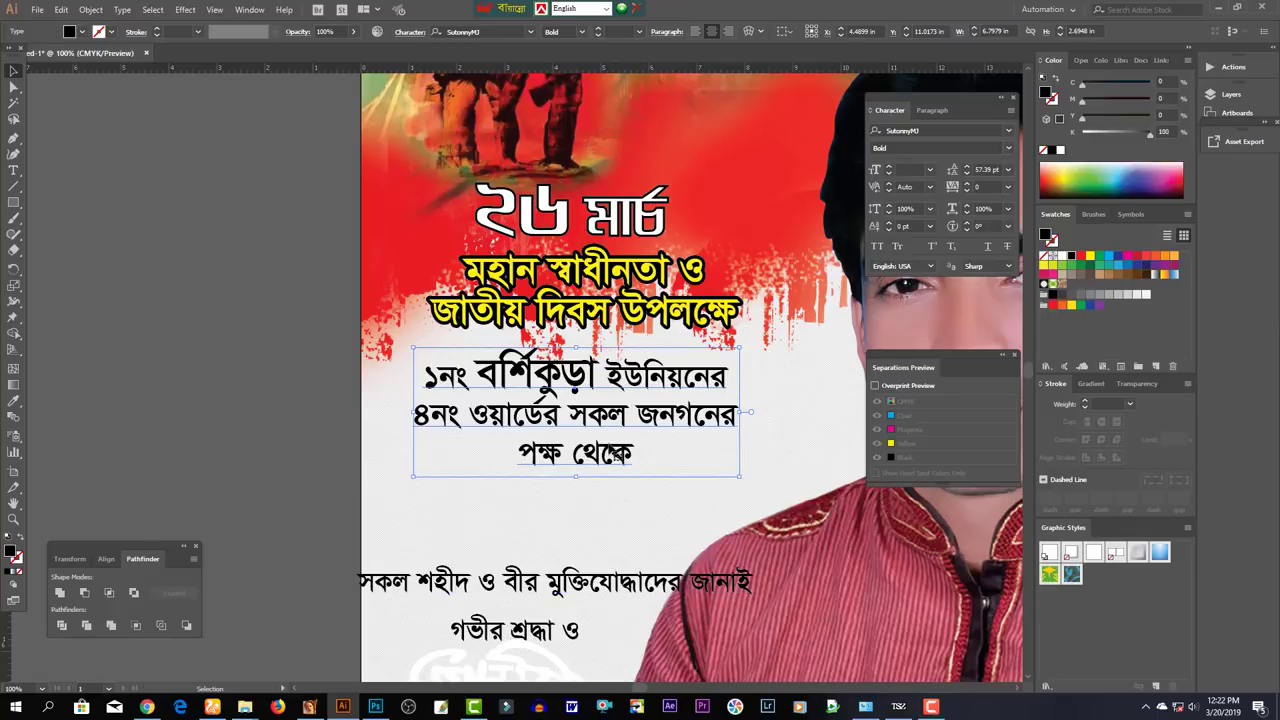
# Replace সকল with সর্বস্তরের in Bijoy and move the tribute line up
pyautogui.press('t')
pyautogui.doubleClick(598, 414)
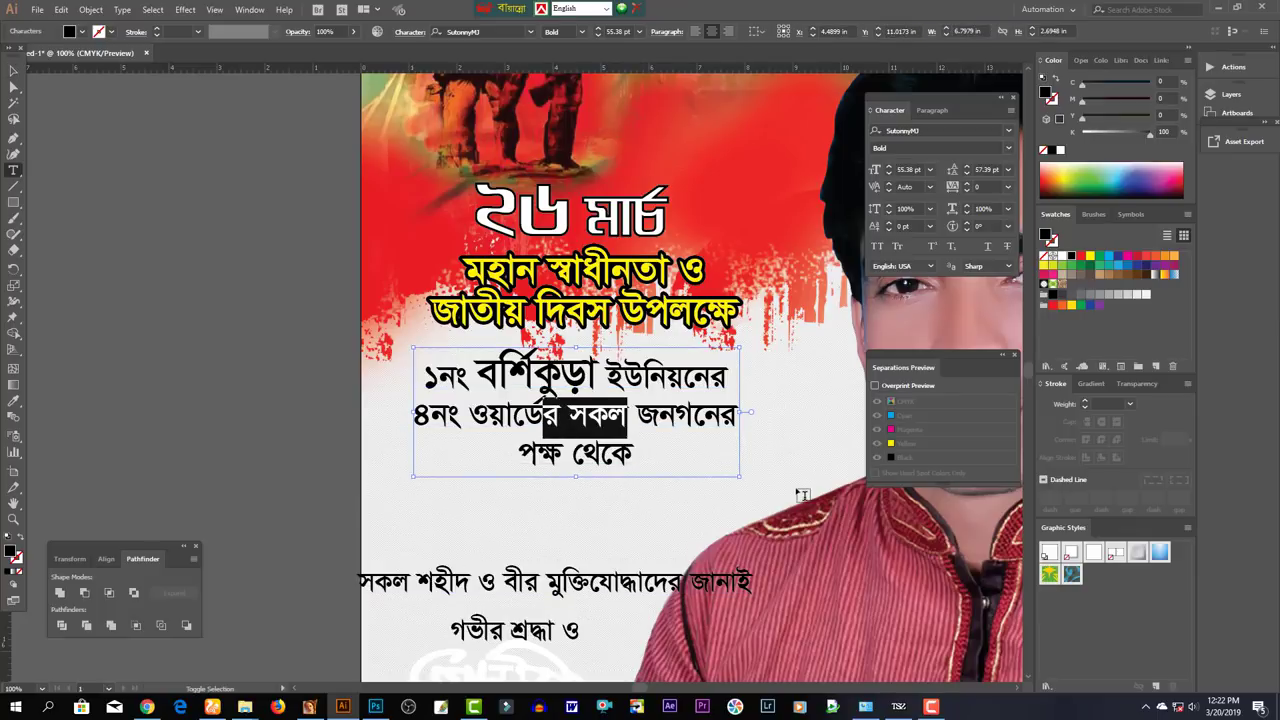
pyautogui.write('ngk')
pyautogui.hotkey('ctrl', 'alt', 'b')
pyautogui.press('BackSpace')
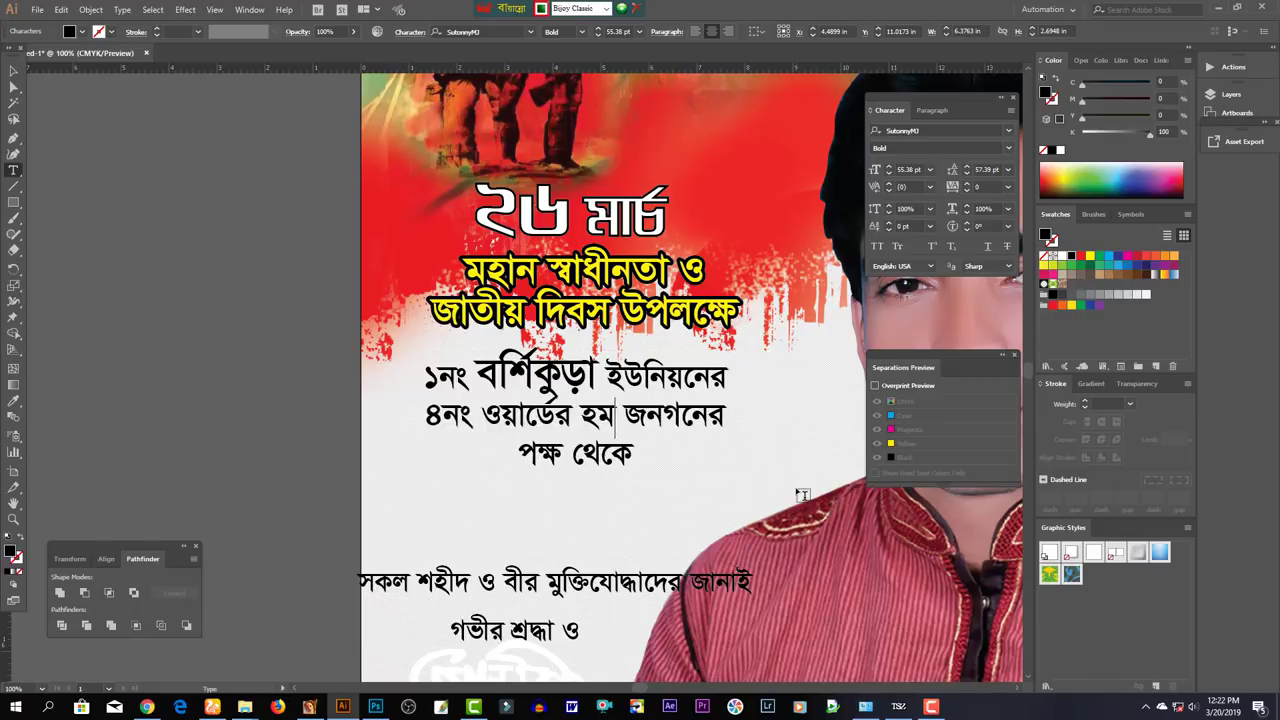
pyautogui.press('BackSpace')
pyautogui.press('BackSpace')
pyautogui.write('nh')
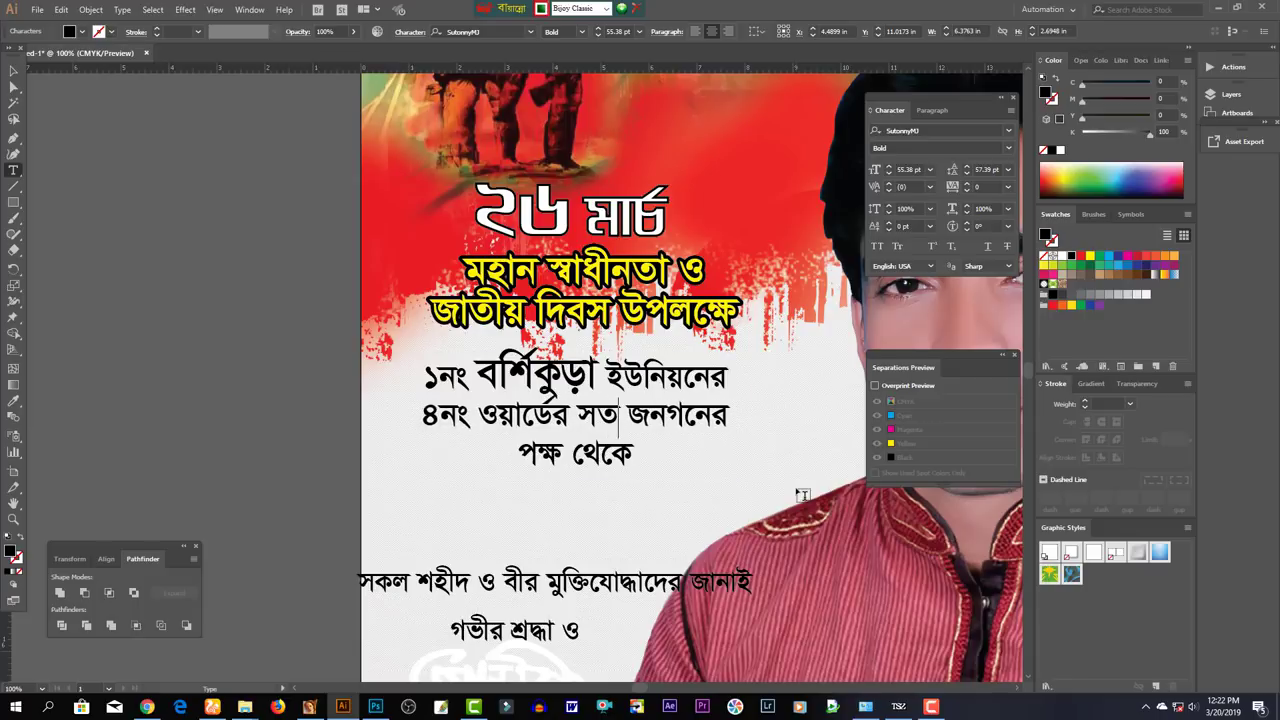
pyautogui.write('Angkvcv')
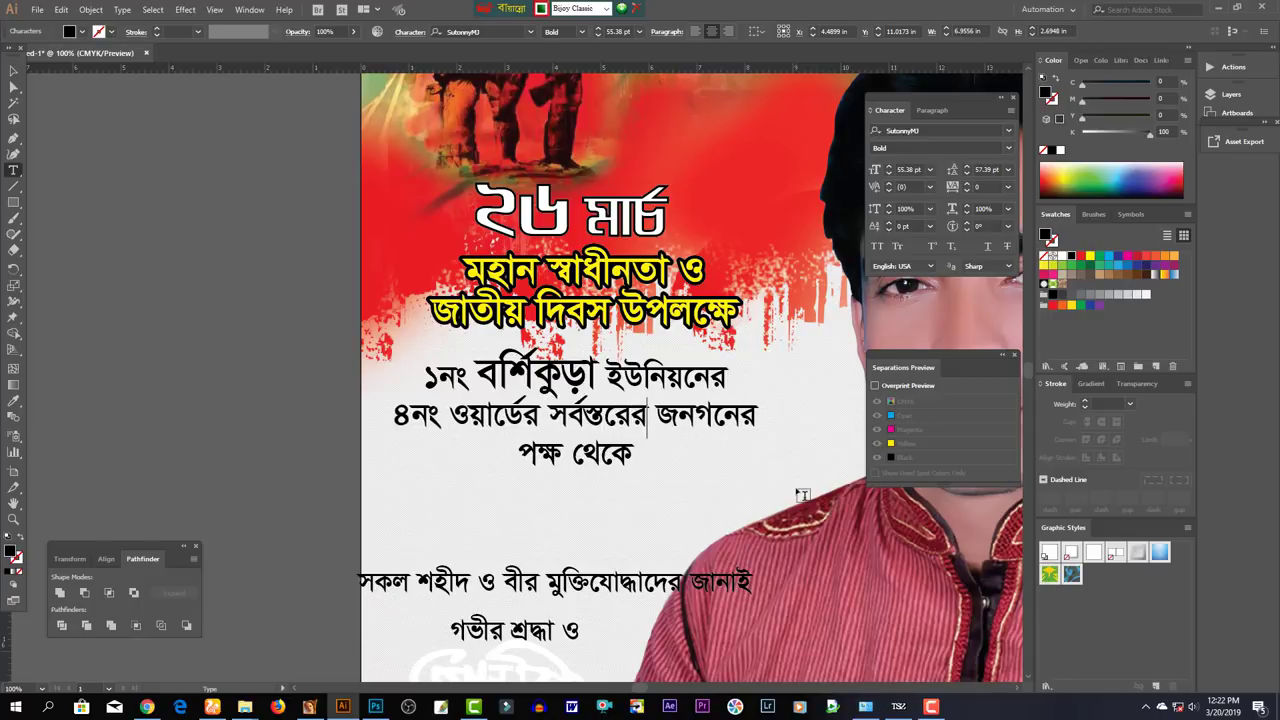
pyautogui.press('Escape')
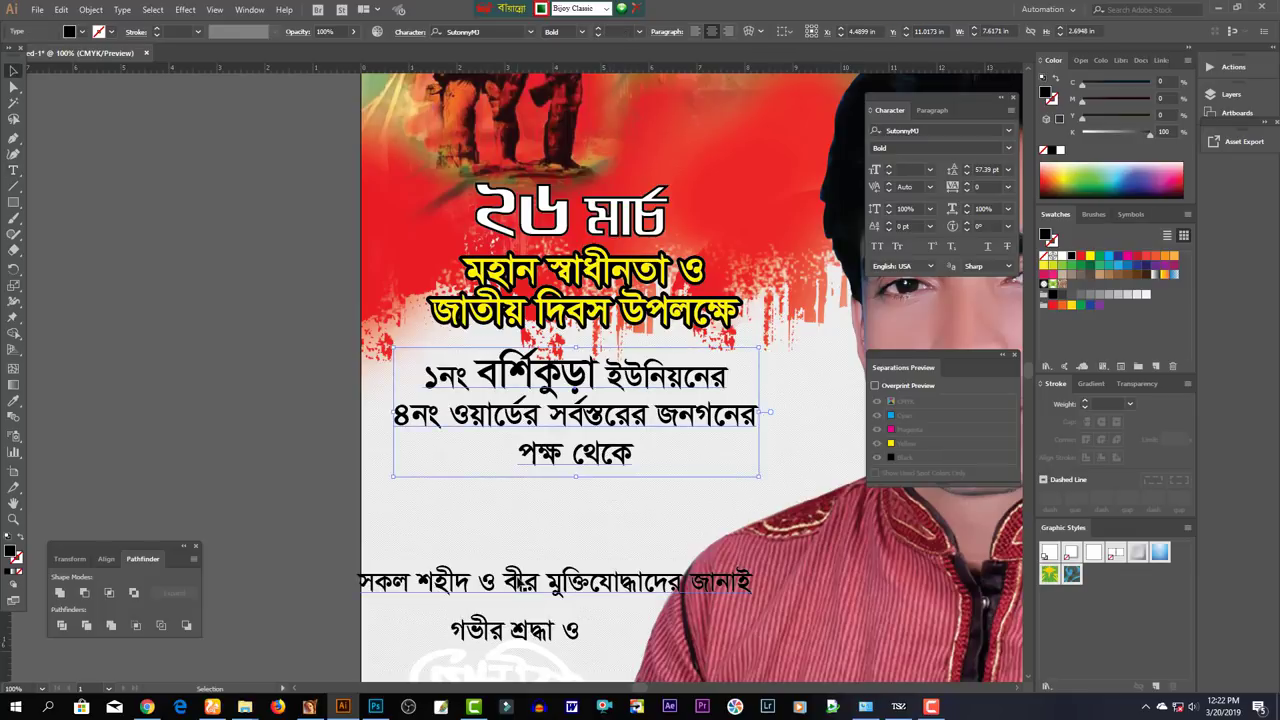
pyautogui.moveTo(533, 578); pyautogui.dragTo(531, 498)
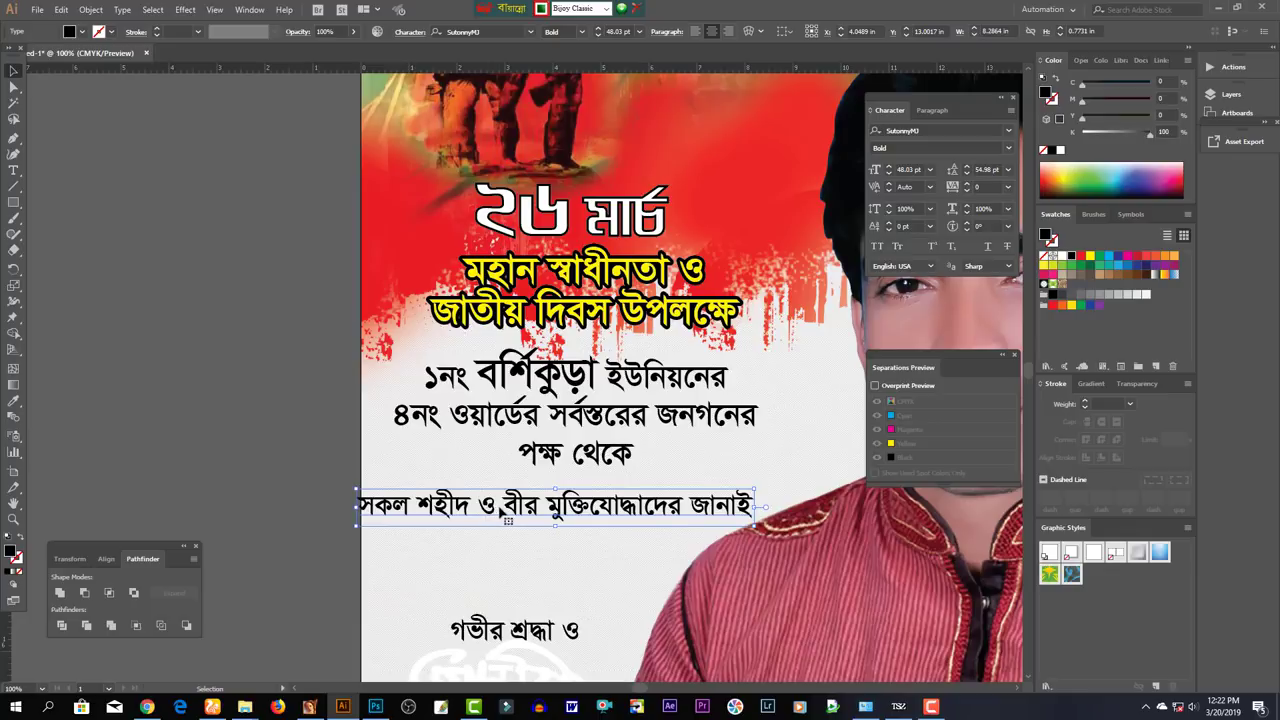
# Break the tribute line into two lines after ও and tighten the leading
pyautogui.doubleClick(496, 506)
pyautogui.press('Delete')
pyautogui.press('Return')
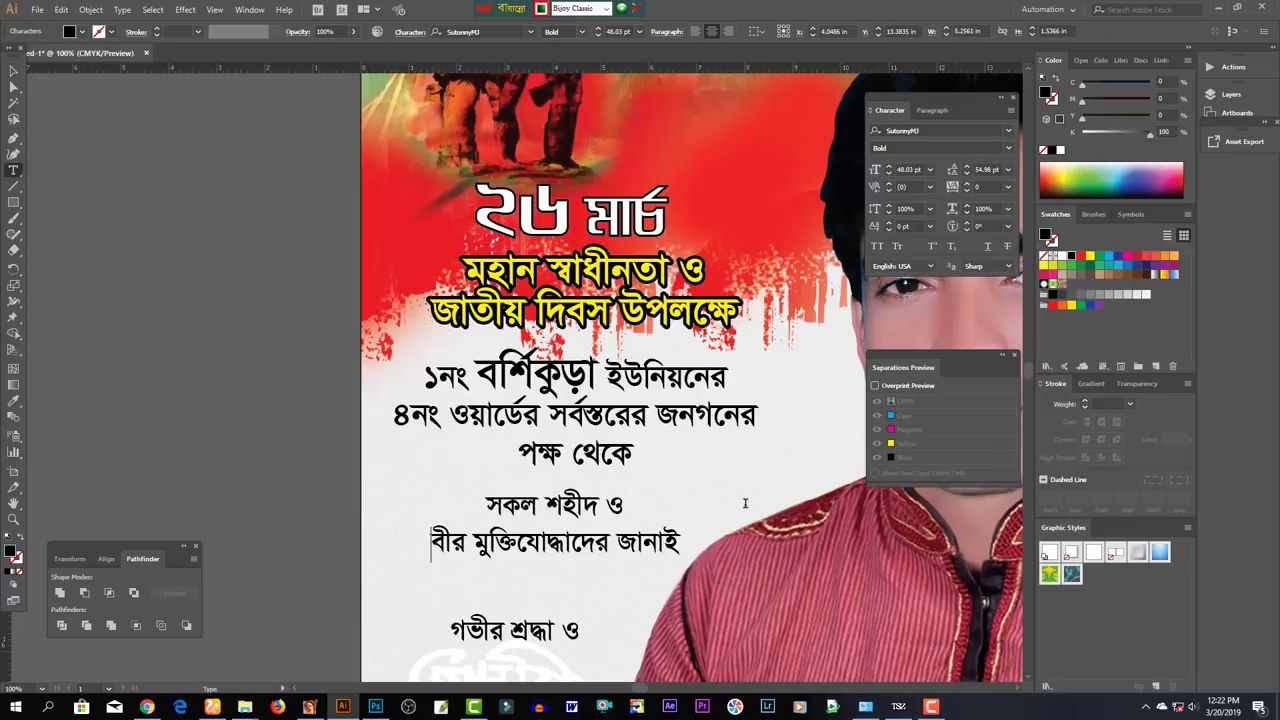
pyautogui.press('Escape')
pyautogui.hotkey('alt', 'Up')
pyautogui.hotkey('alt', 'Up')
pyautogui.hotkey('alt', 'Up')
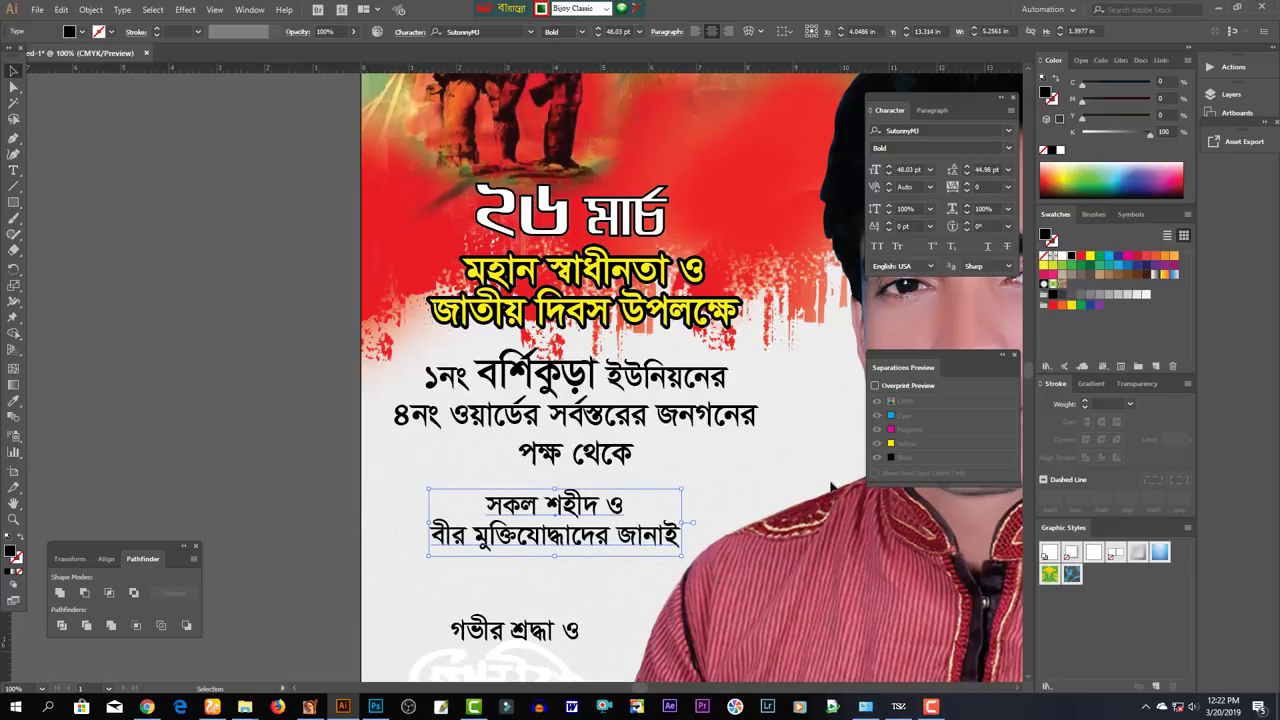
pyautogui.click(787, 524)
# Reposition the text blocks, shrink the ward text, and enlarge the tribute text to about 59 pt
pyautogui.moveTo(690, 560); pyautogui.dragTo(438, 316)
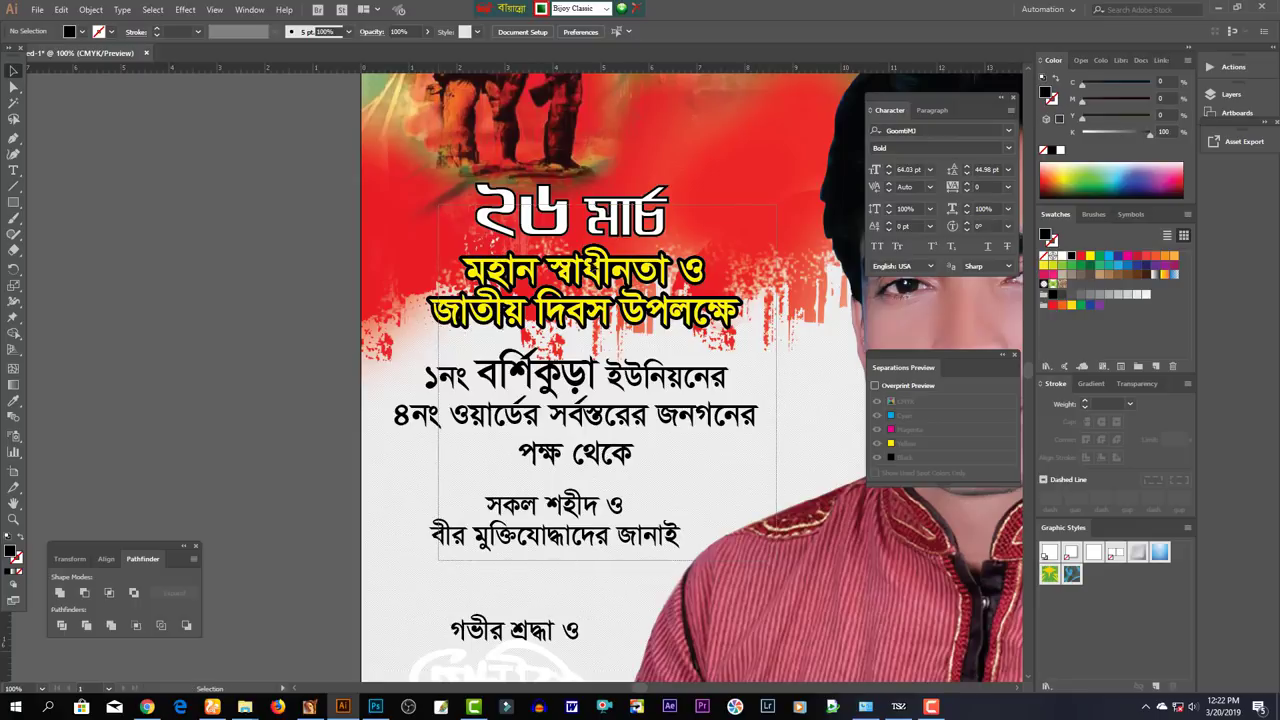
pyautogui.moveTo(600, 298)
pyautogui.mouseDown()
pyautogui.moveTo(612, 294)
pyautogui.moveTo(584, 295)
pyautogui.mouseUp()
pyautogui.click(769, 511)
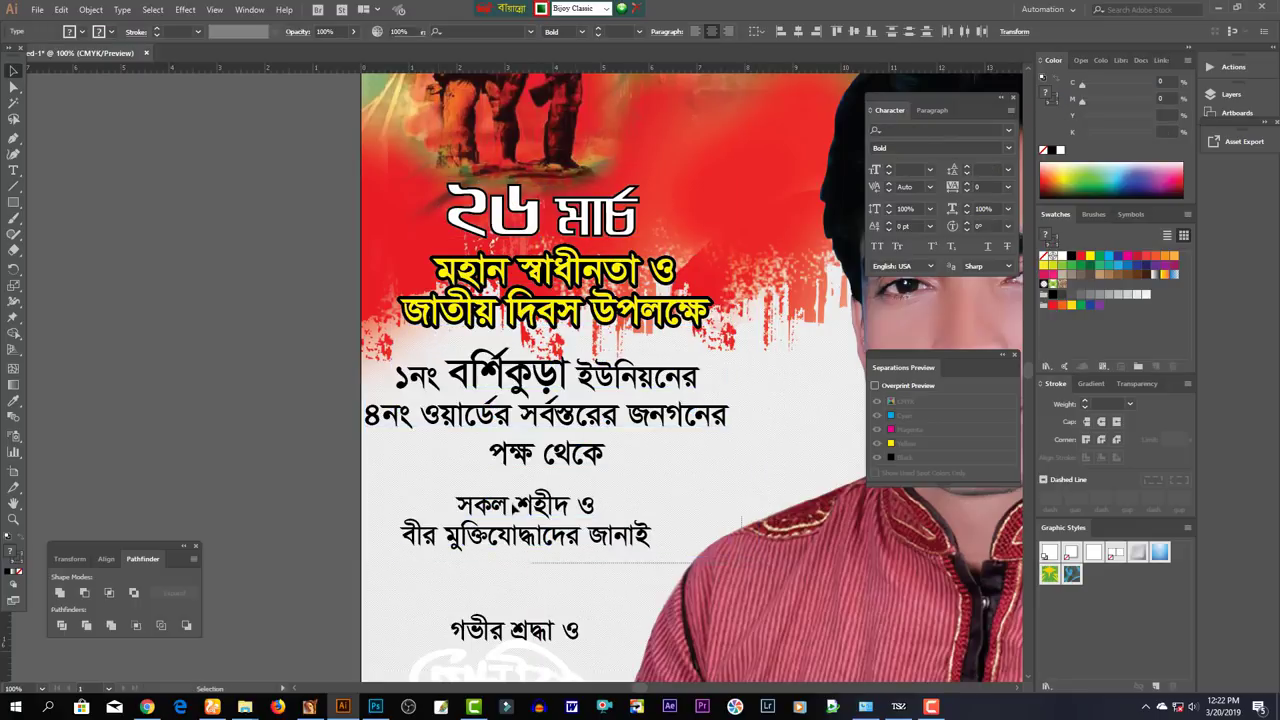
pyautogui.moveTo(553, 513); pyautogui.dragTo(576, 500)
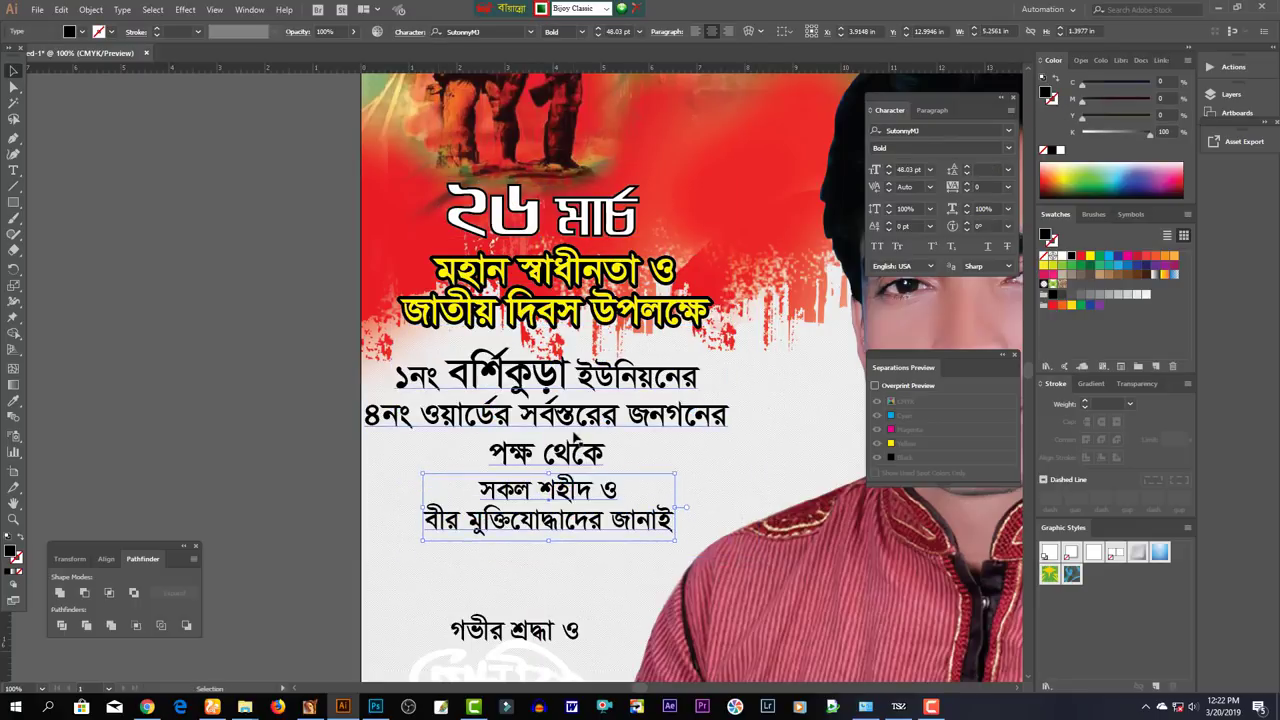
pyautogui.click(580, 455)
pyautogui.moveTo(734, 411); pyautogui.dragTo(714, 411)
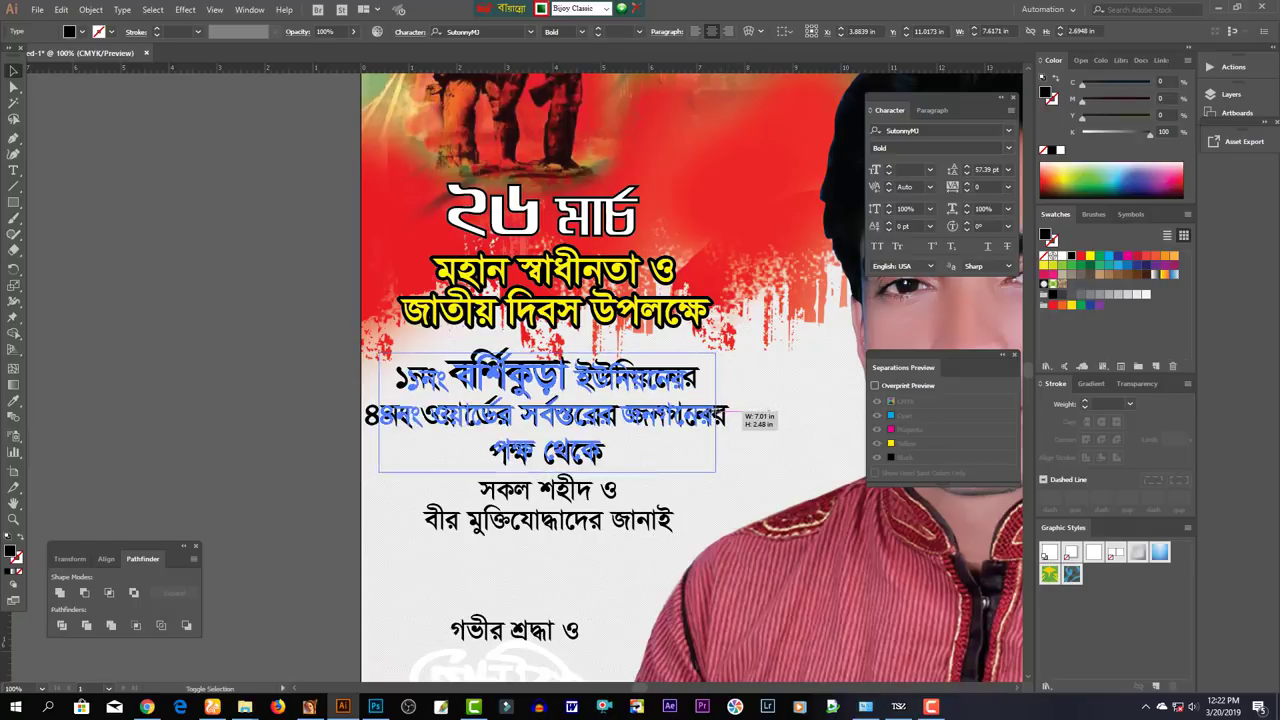
pyautogui.click(672, 515)
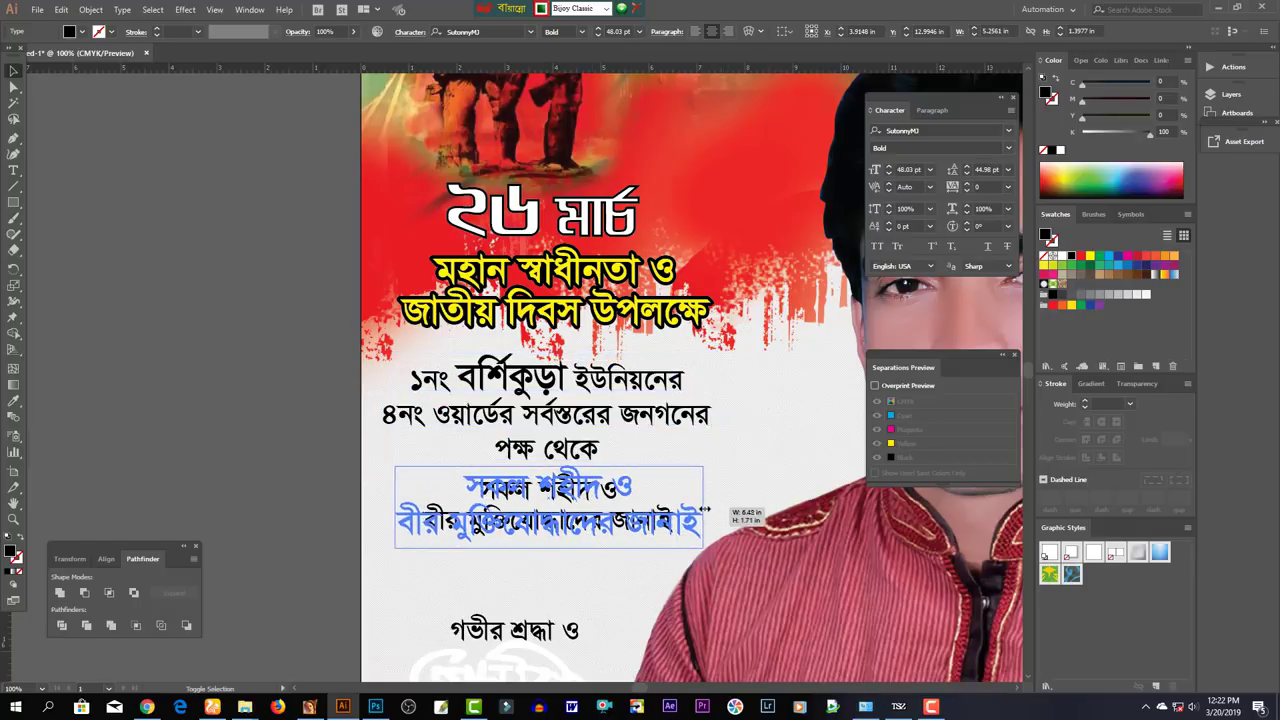
pyautogui.moveTo(677, 508); pyautogui.dragTo(706, 510)
# Colour the tribute text blue, move the greeting up, and make আন্তরিক অভিনন্দন red
pyautogui.click(1122, 258)
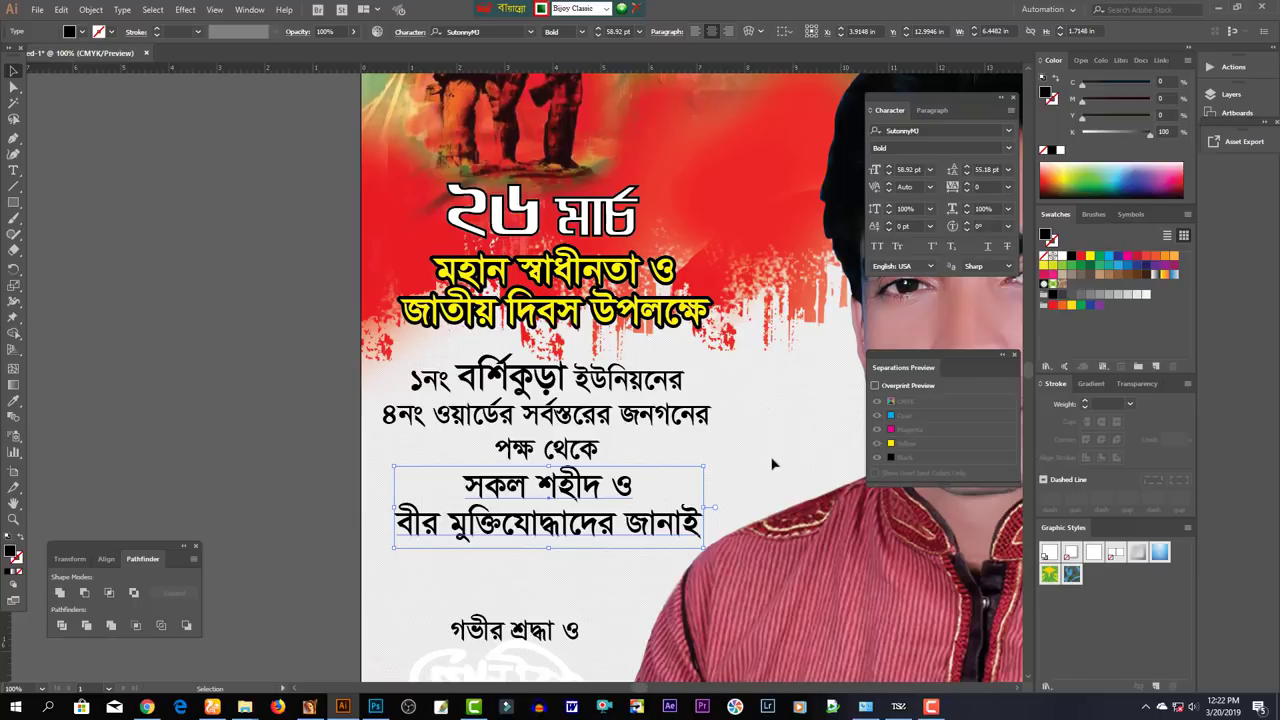
pyautogui.scroll(-3, 771, 457)
pyautogui.moveTo(517, 457); pyautogui.dragTo(515, 455)
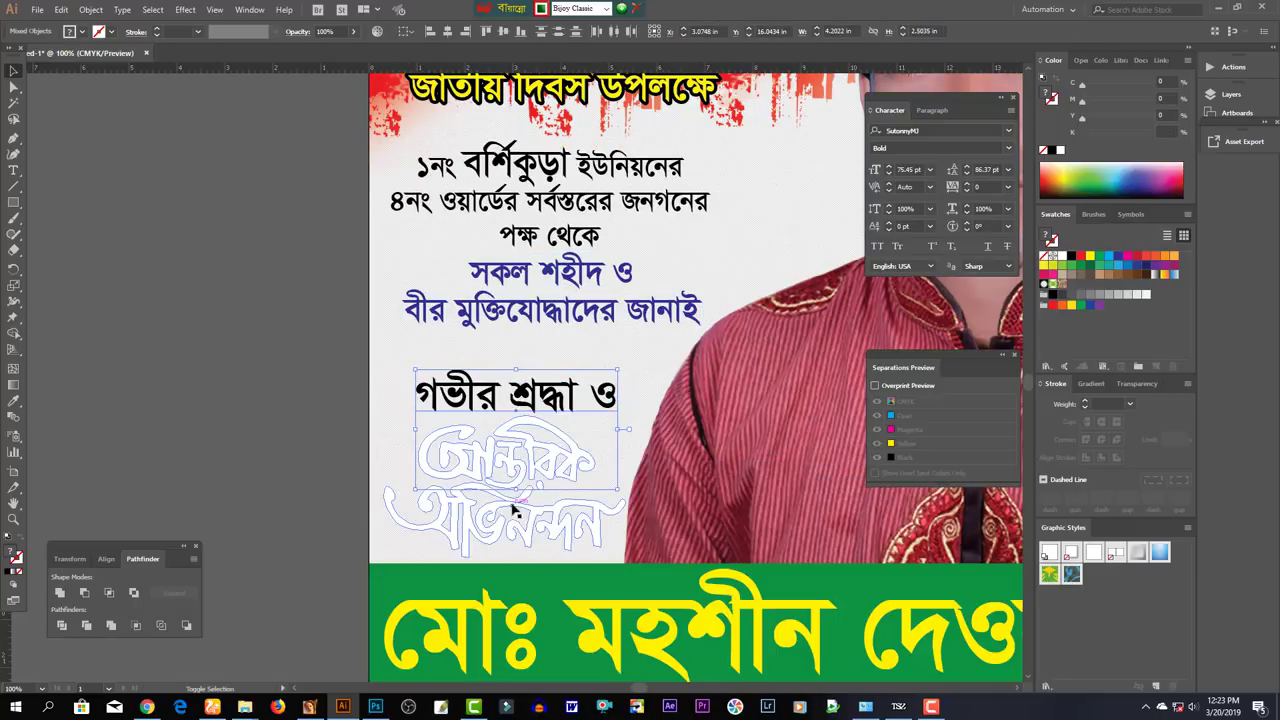
pyautogui.keyDown('shift'); pyautogui.click(520, 508); pyautogui.keyUp('shift')
pyautogui.moveTo(520, 508); pyautogui.dragTo(520, 495)
pyautogui.click(562, 500)
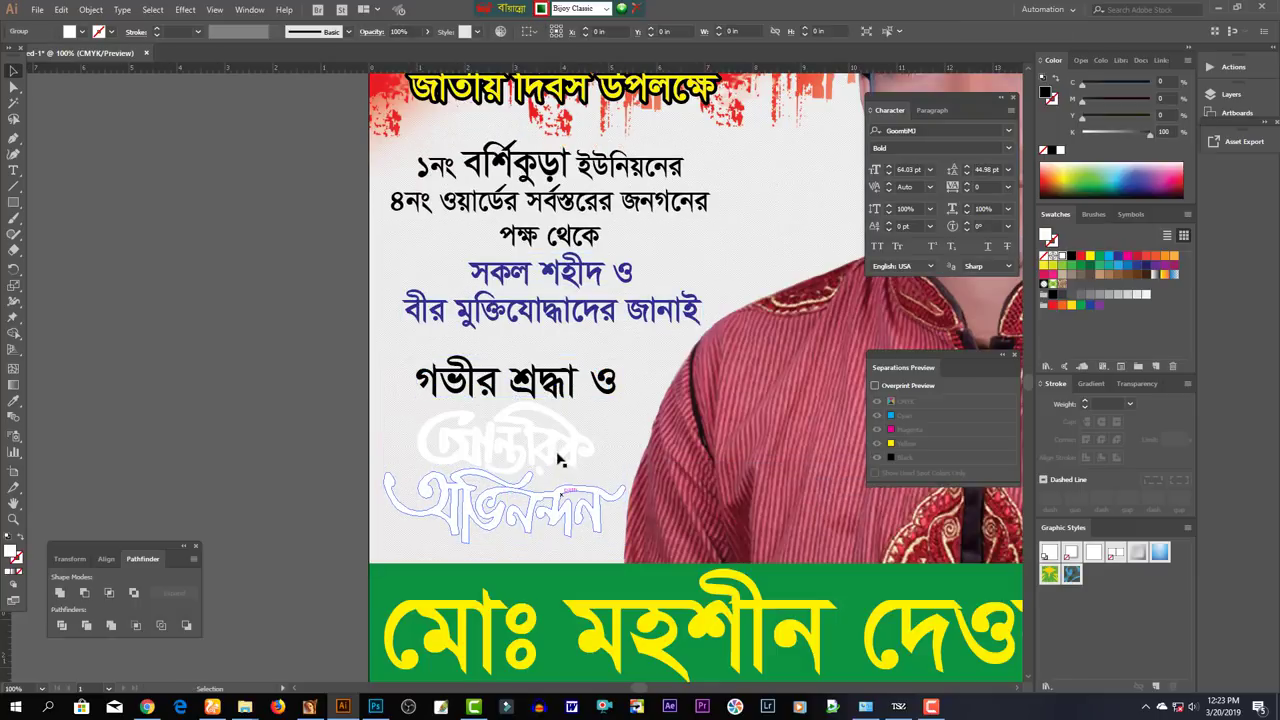
pyautogui.click(560, 450)
pyautogui.click(1087, 258)
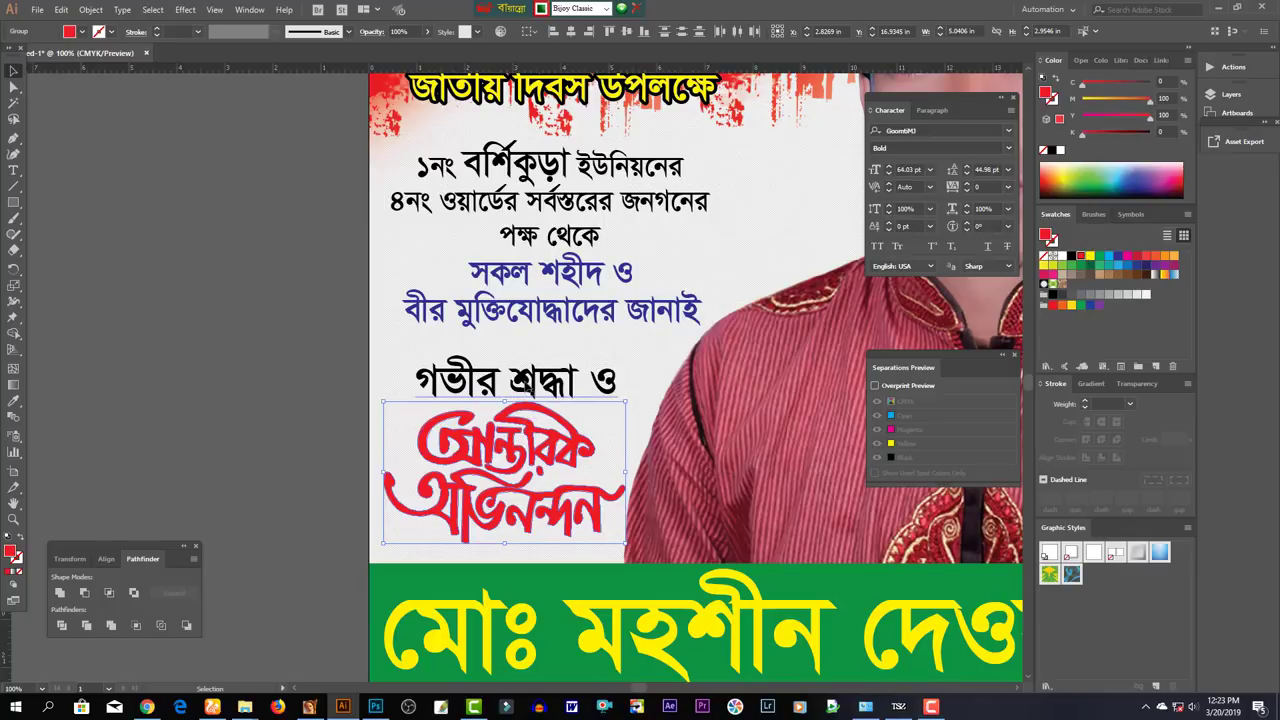
# Make the line গভীর শ্রদ্ধা ও green and fit the whole poster in the window
pyautogui.click(520, 384)
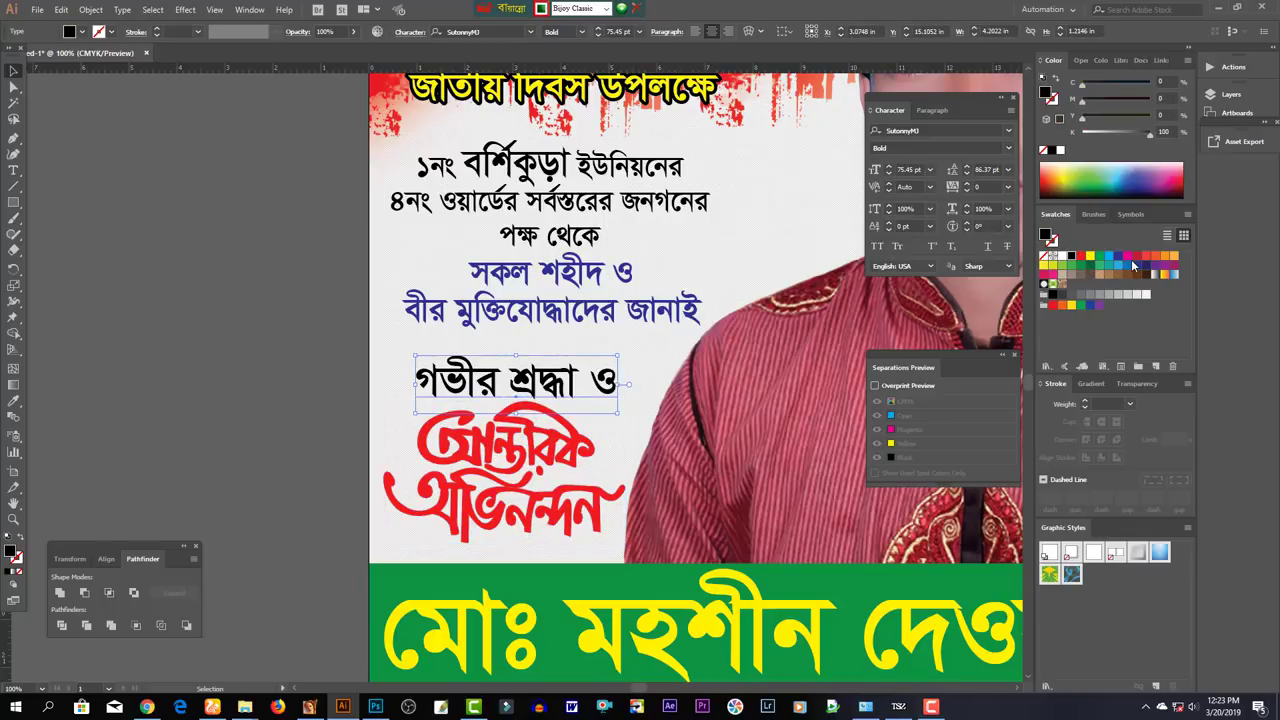
pyautogui.click(1127, 266)
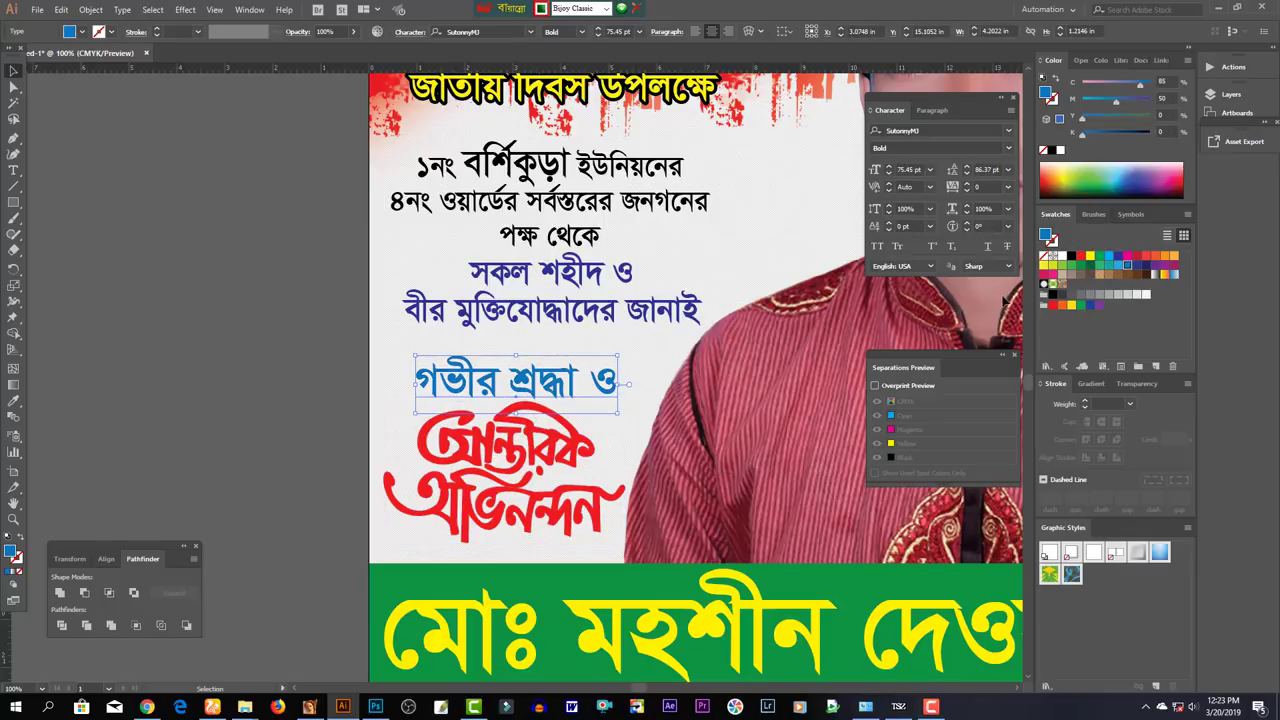
pyautogui.click(1085, 268)
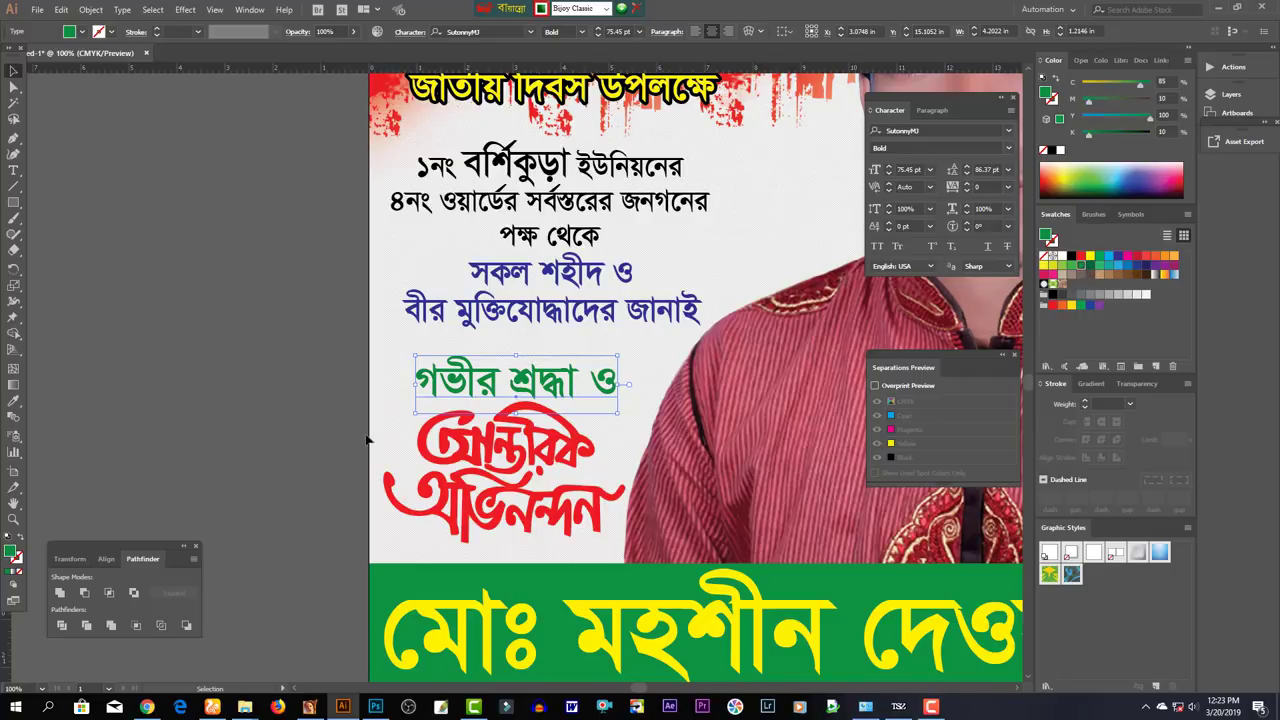
pyautogui.click(312, 428)
pyautogui.scroll(-2, 312, 428)
pyautogui.moveTo(597, 405); pyautogui.dragTo(584, 497)
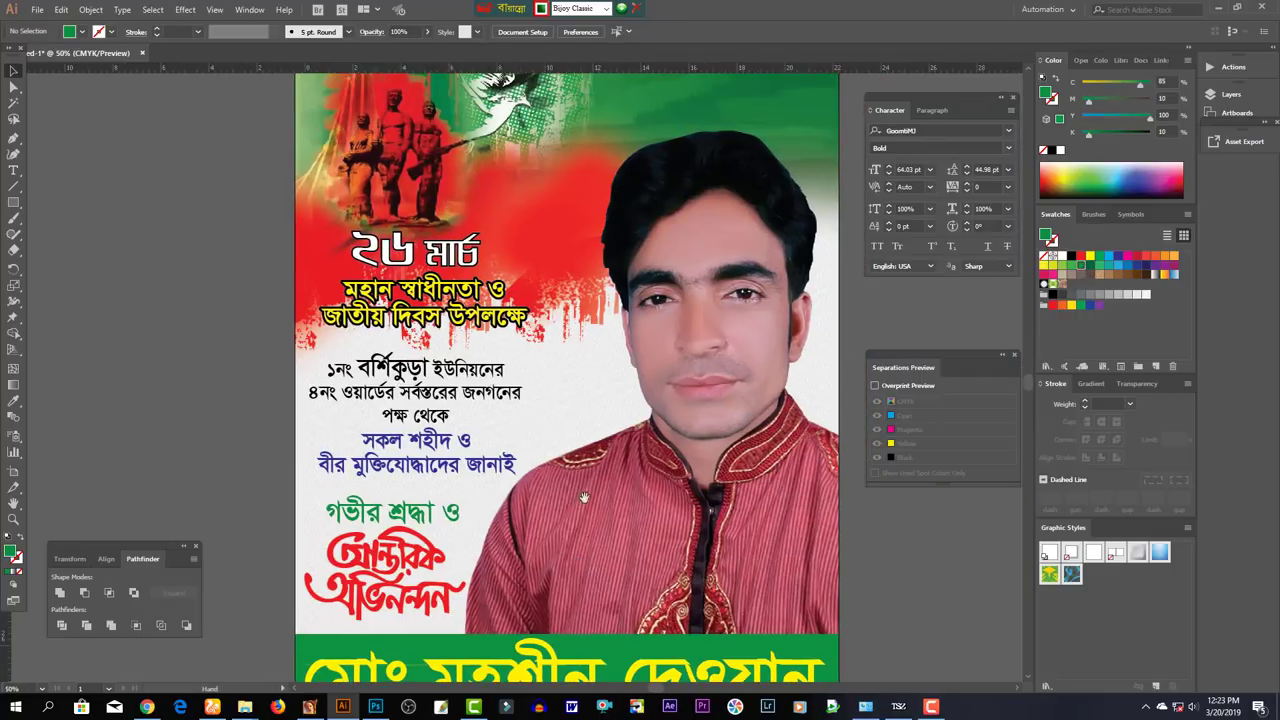
pyautogui.hotkey('ctrl', '0')
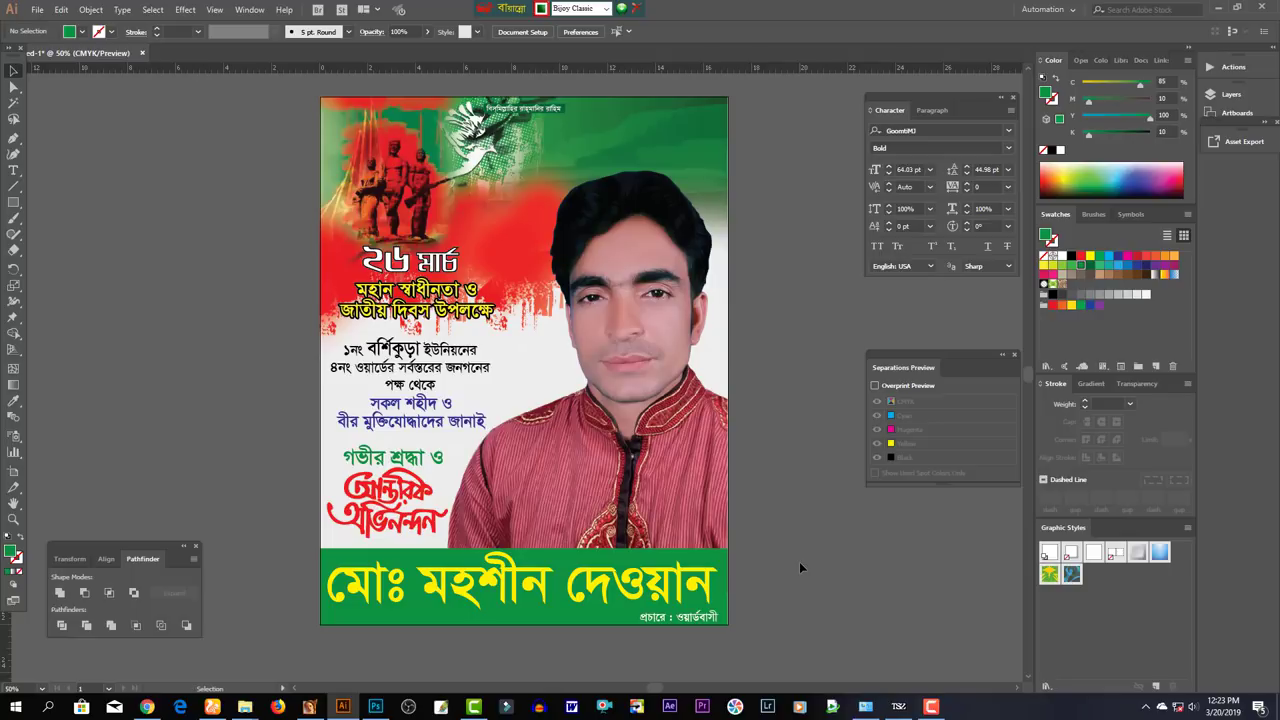